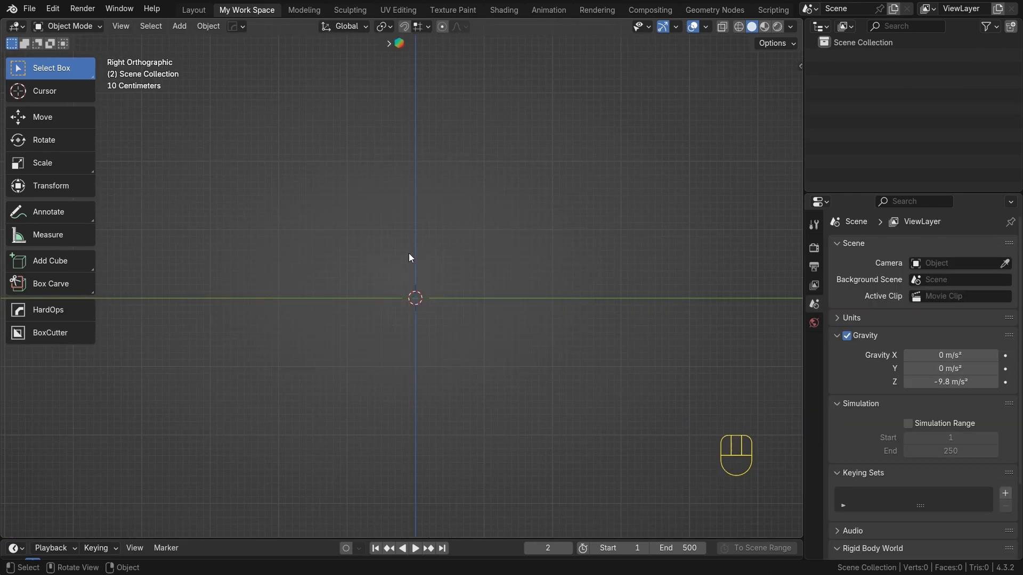
# Add the Side_View.jpg image as a reference image in the right orthographic view
pyautogui.press('shift')
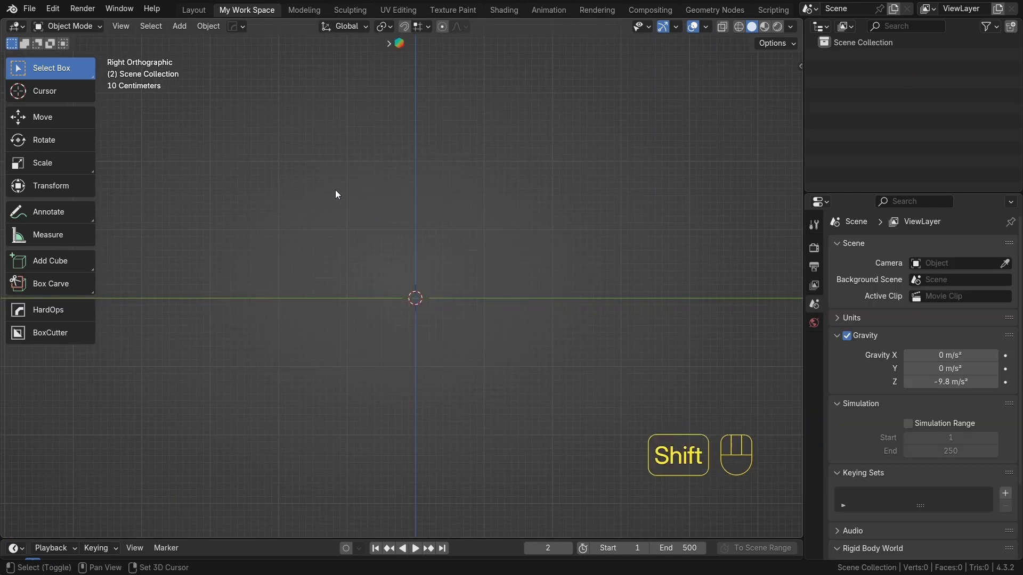
pyautogui.hotkey('shift', 'a')
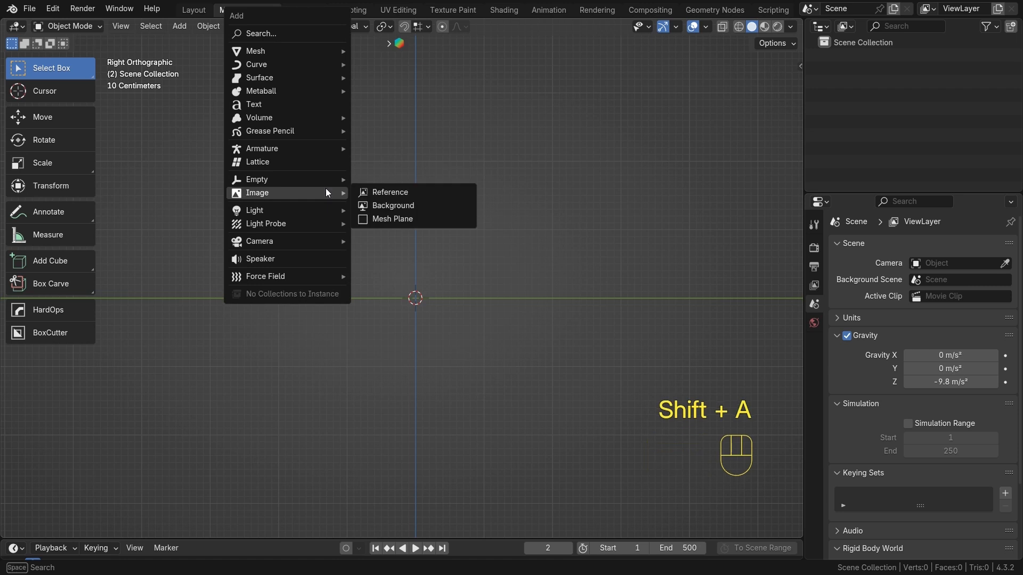
pyautogui.click(365, 192)
pyautogui.scroll(-3, 561, 287)
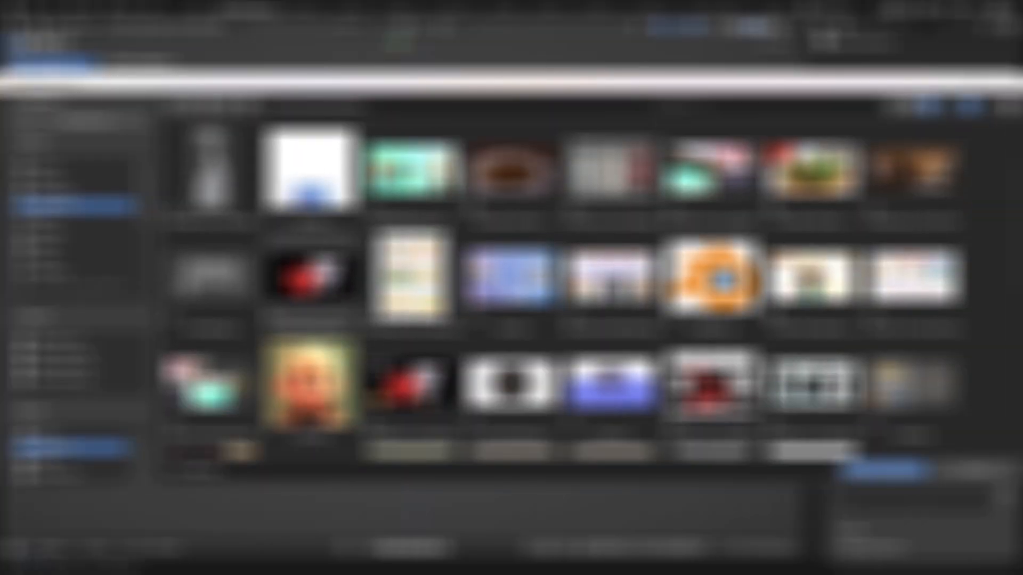
pyautogui.scroll(-5, 314, 288)
pyautogui.click(314, 358)
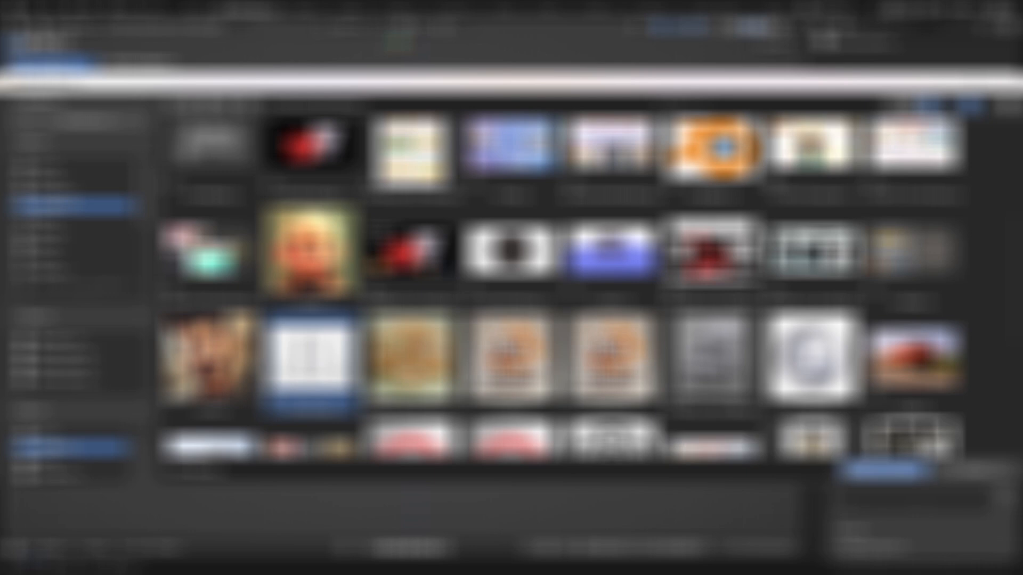
pyautogui.click(887, 470)
pyautogui.scroll(-2, 434, 359)
pyautogui.click(521, 372)
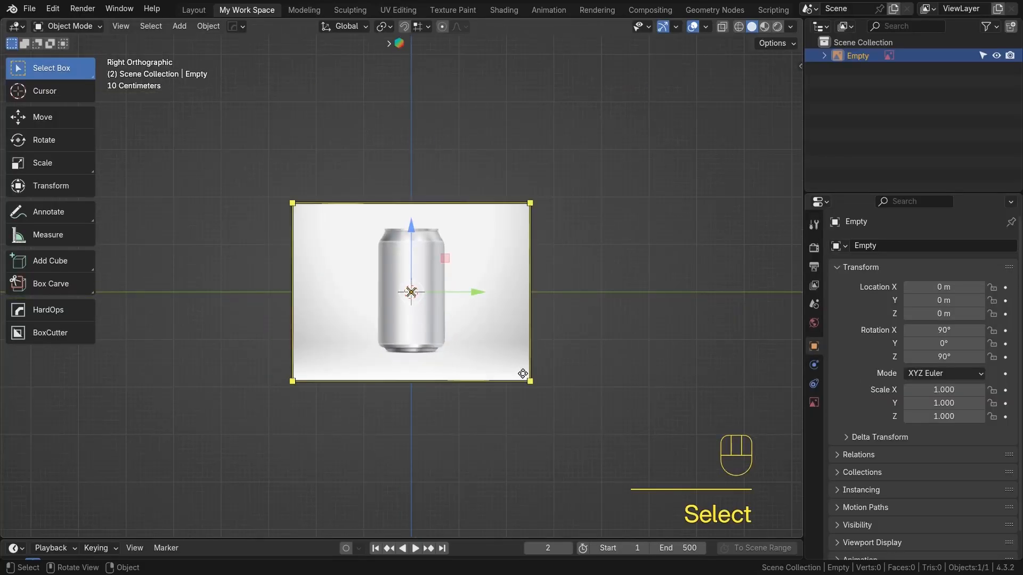
# Scale the reference image down to about 0.434
pyautogui.scroll(1, 522, 373)
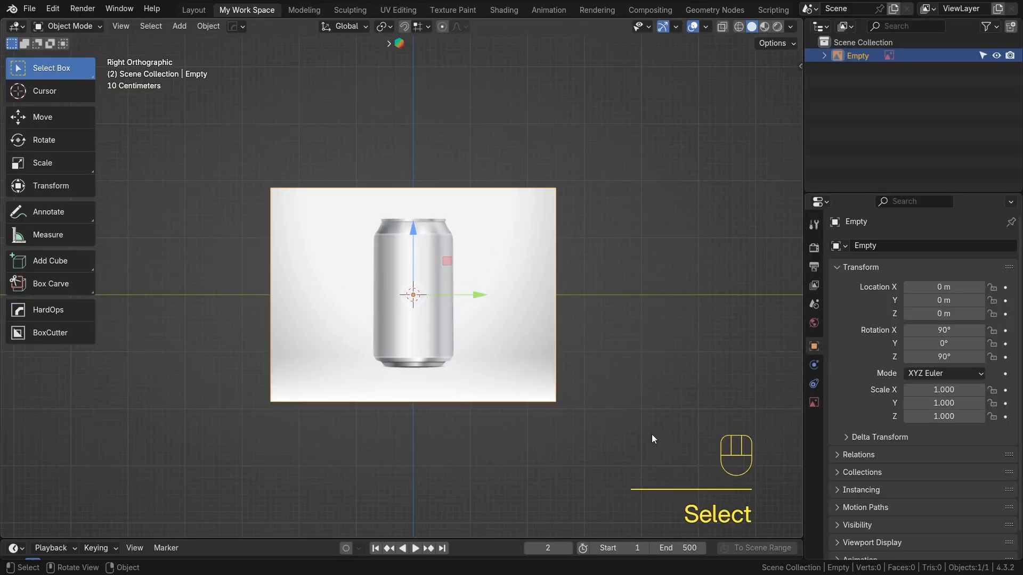
pyautogui.press('s')
pyautogui.click(505, 362)
pyautogui.scroll(3, 498, 360)
pyautogui.moveTo(497, 360)
pyautogui.keyDown('alt'); pyautogui.keyDown('shift'); pyautogui.mouseDown()
pyautogui.moveTo(497, 377)
pyautogui.moveTo(490, 364)
pyautogui.mouseUp(); pyautogui.keyUp('shift'); pyautogui.keyUp('alt')
pyautogui.scroll(1, 490, 374)
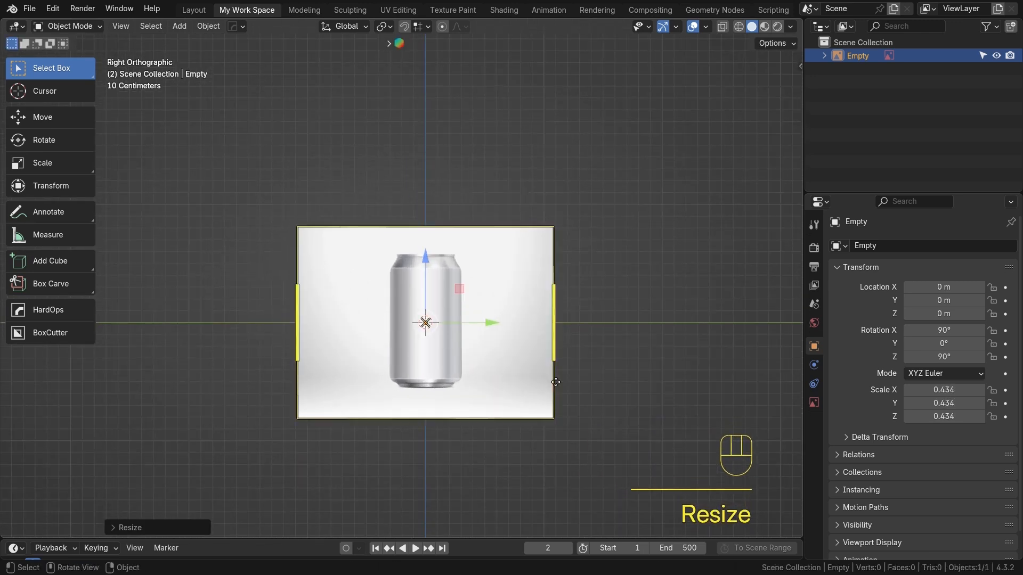
# Enable the reference image's opacity and set it to 0.5
pyautogui.click(814, 410)
pyautogui.click(908, 400)
pyautogui.click(939, 401)
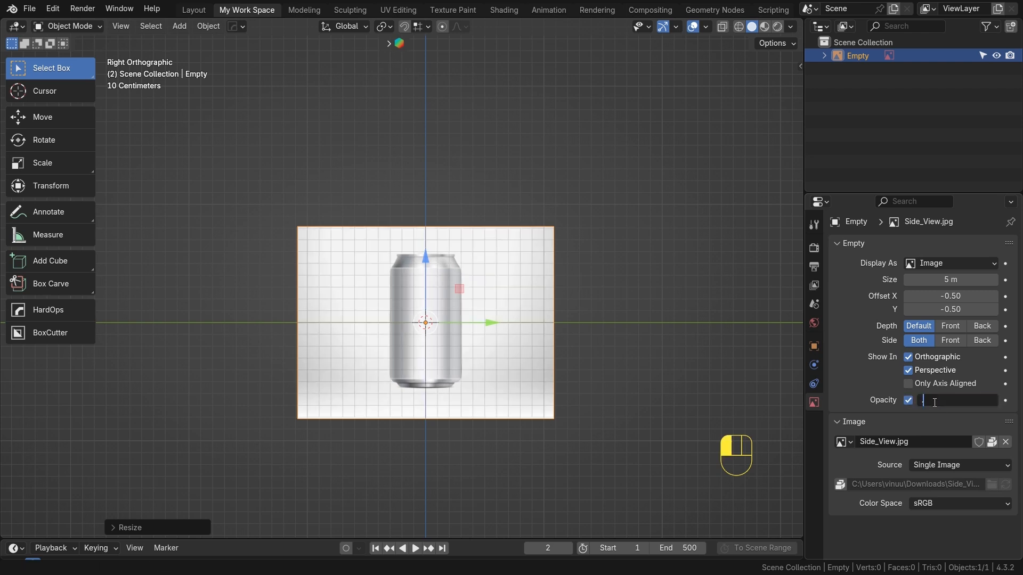
pyautogui.write('0.5')
pyautogui.press('Return')
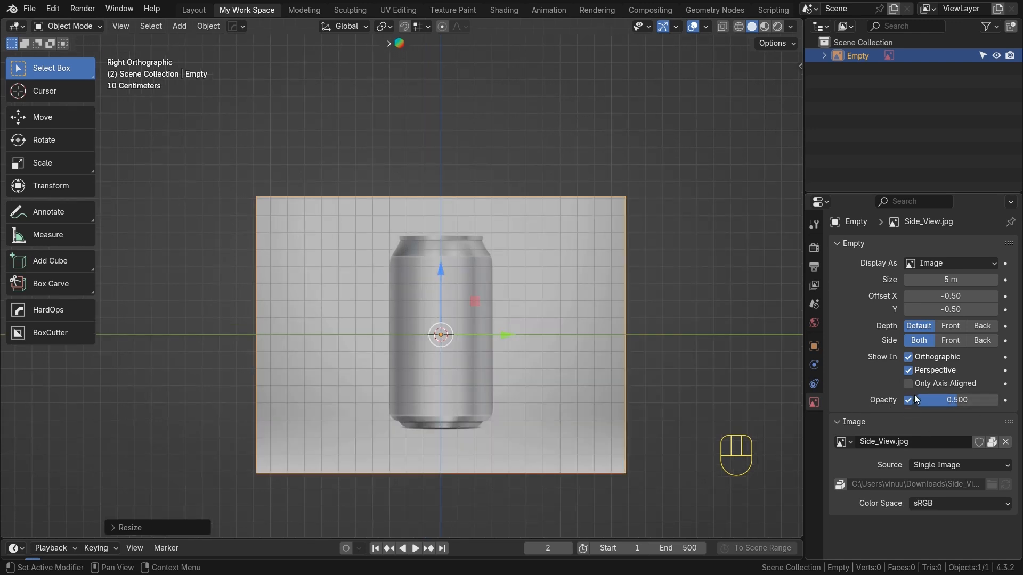
# Move the reference image up along Z so the can's bottom sits near the origin
pyautogui.press('g')
pyautogui.press('z')
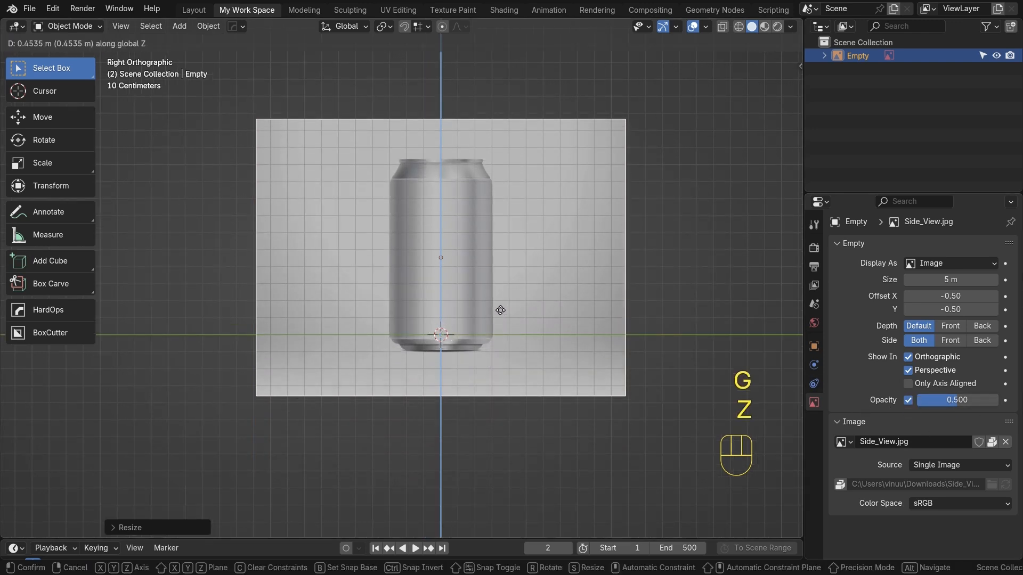
pyautogui.click(499, 298)
# Refine the reference image's vertical position so the can's base rests exactly on the origin
pyautogui.scroll(5, 495, 312)
pyautogui.keyDown('alt'); pyautogui.keyDown('shift'); pyautogui.moveTo(537, 406); pyautogui.dragTo(468, 298, button='middle'); pyautogui.keyUp('shift'); pyautogui.keyUp('alt')
pyautogui.scroll(3, 445, 319)
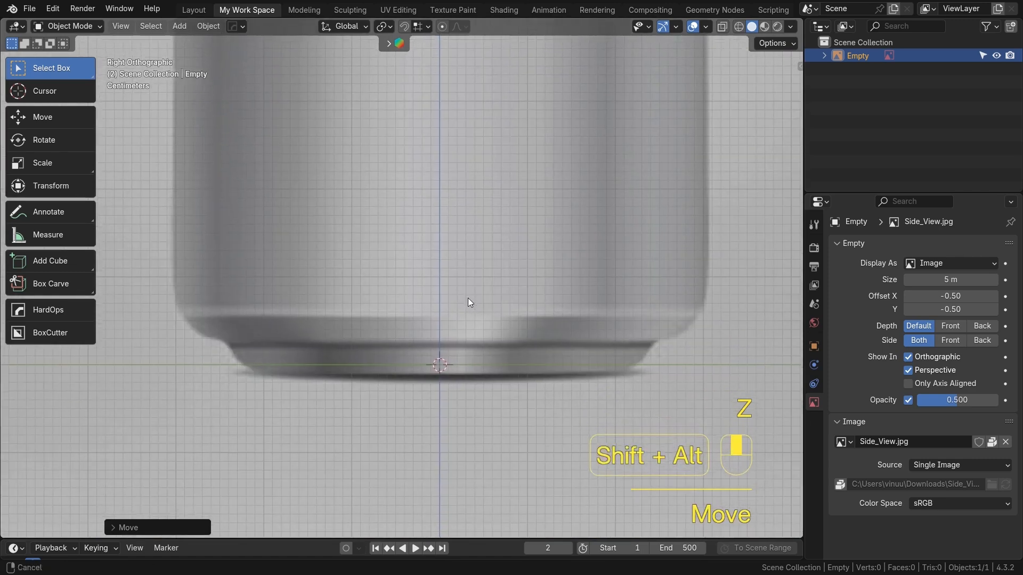
pyautogui.press('g')
pyautogui.press('z')
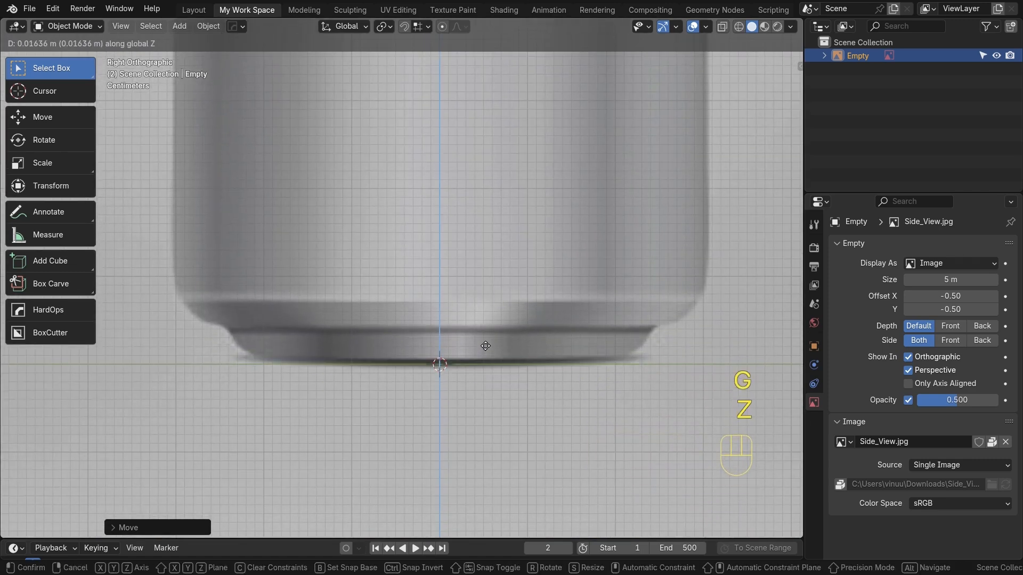
pyautogui.click(486, 351)
# Create a new collection in the outliner
pyautogui.scroll(-5, 487, 353)
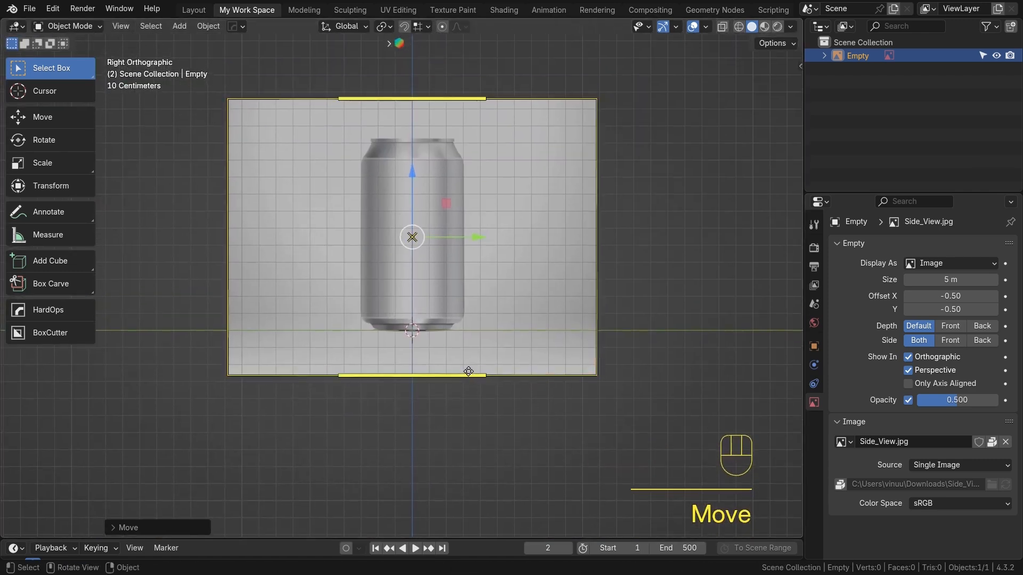
pyautogui.scroll(6, 468, 373)
pyautogui.scroll(-6, 468, 369)
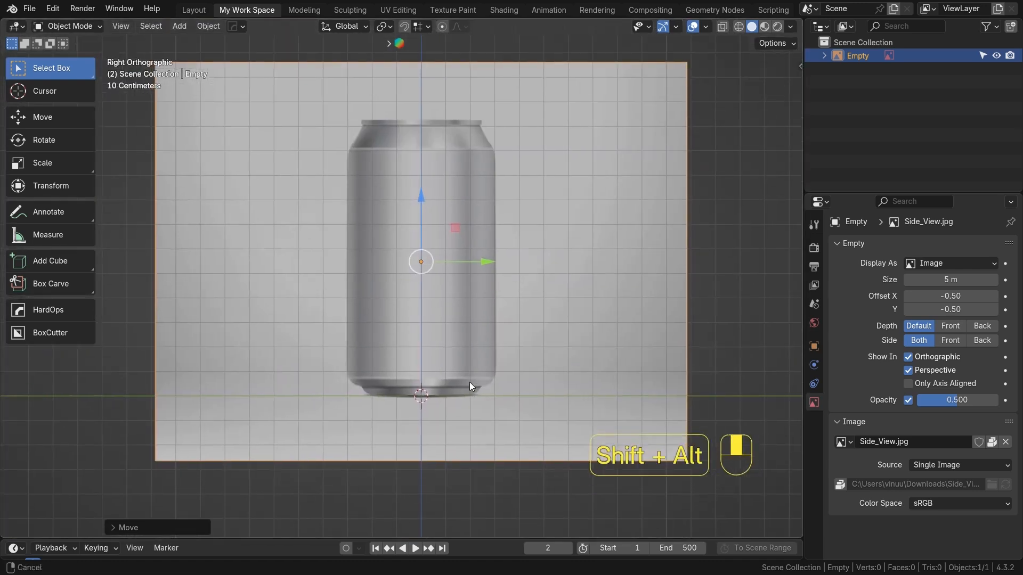
pyautogui.keyDown('alt'); pyautogui.keyDown('shift'); pyautogui.moveTo(516, 359); pyautogui.dragTo(535, 391); pyautogui.keyUp('shift'); pyautogui.keyUp('alt')
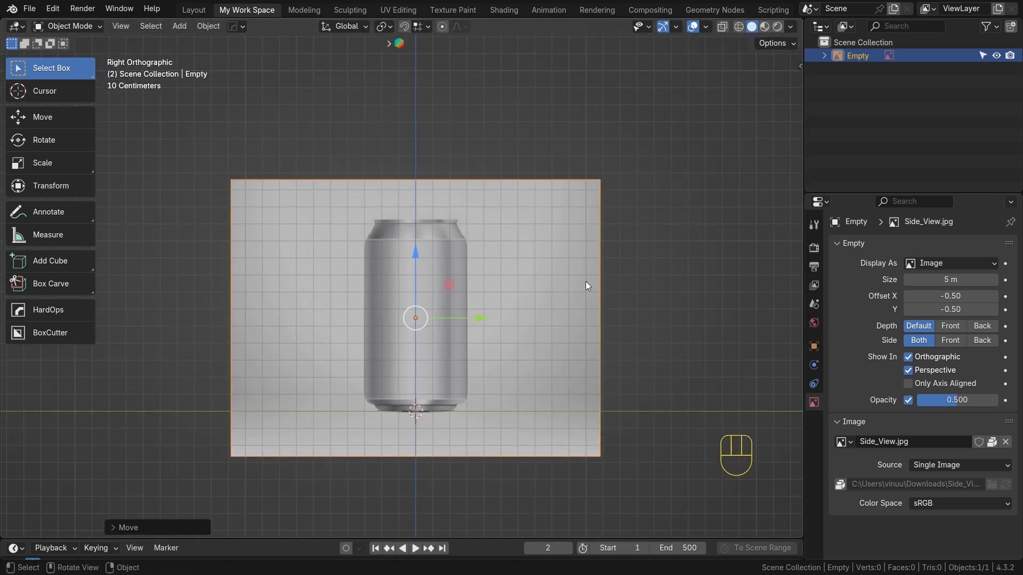
pyautogui.click(1011, 26)
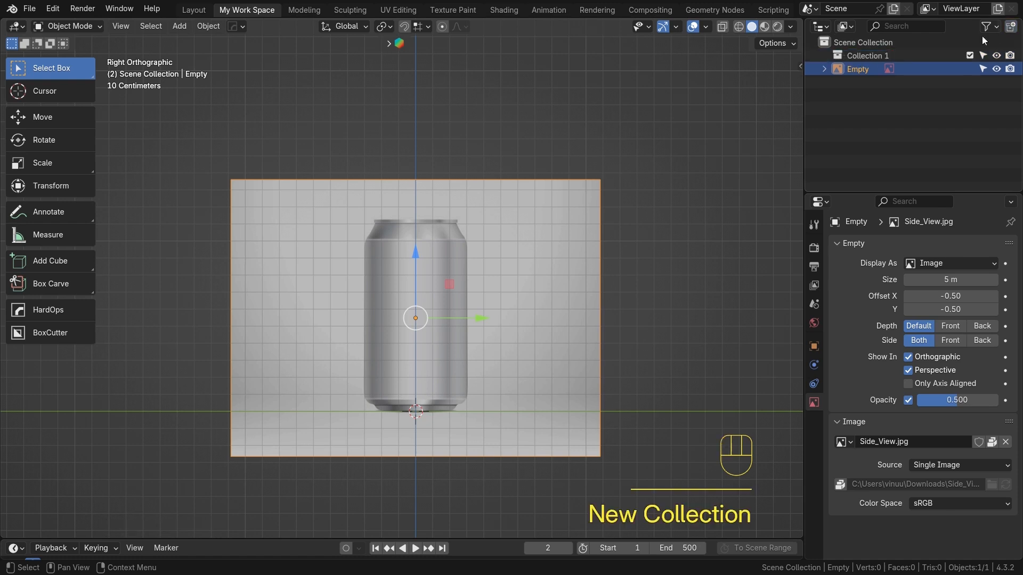
# Rename the new collection to Ref Image
pyautogui.click(878, 59)
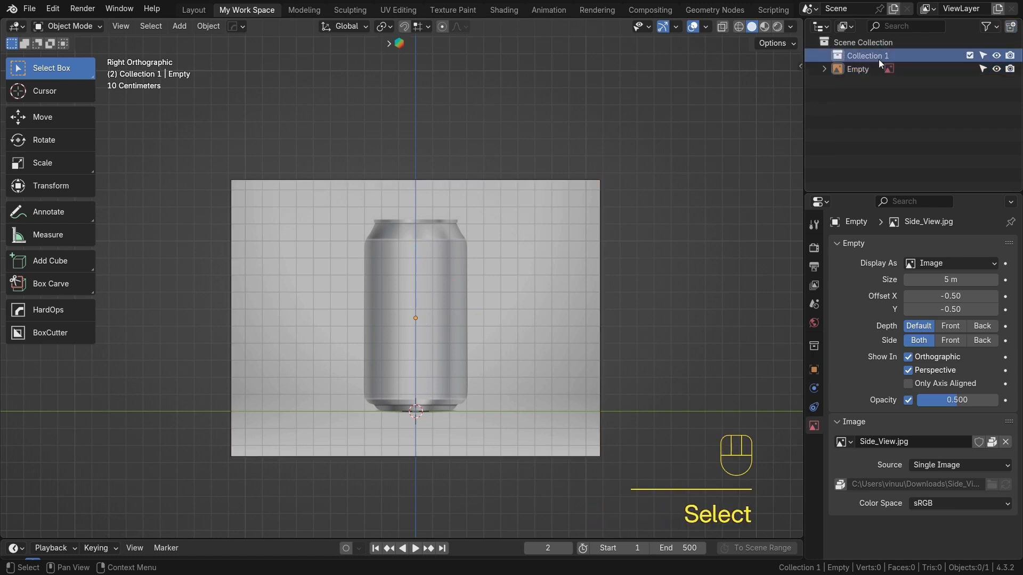
pyautogui.press('F2')
pyautogui.press('BackSpace')
pyautogui.press('BackSpace')
pyautogui.write('Ref')
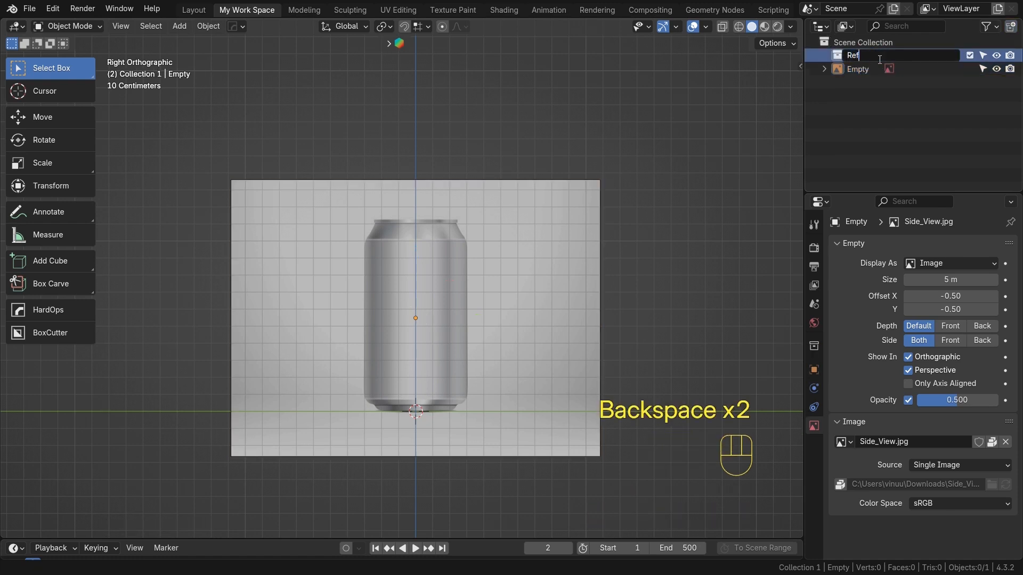
pyautogui.write(' Image')
pyautogui.press('Return')
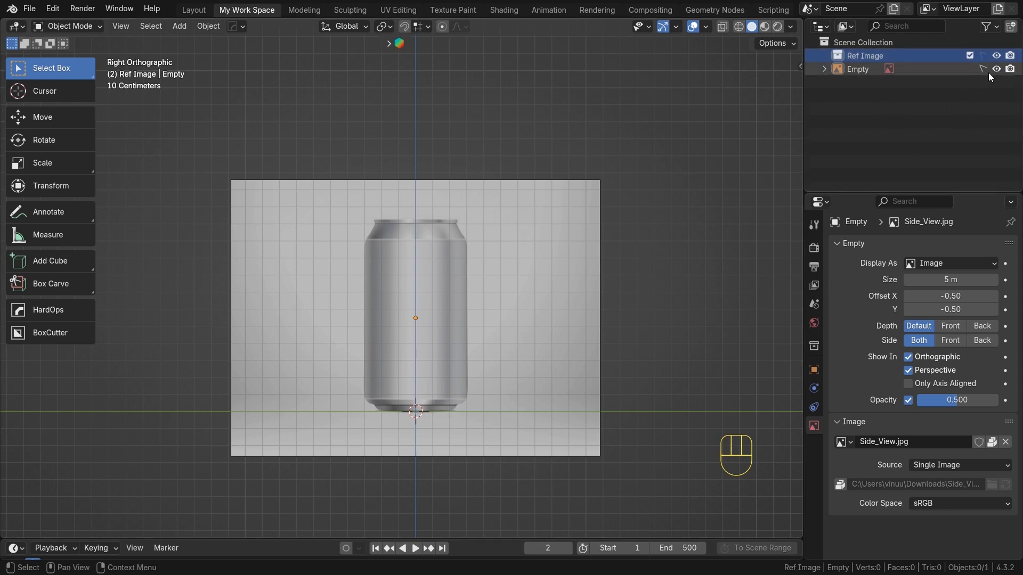
pyautogui.scroll(-2, 549, 287)
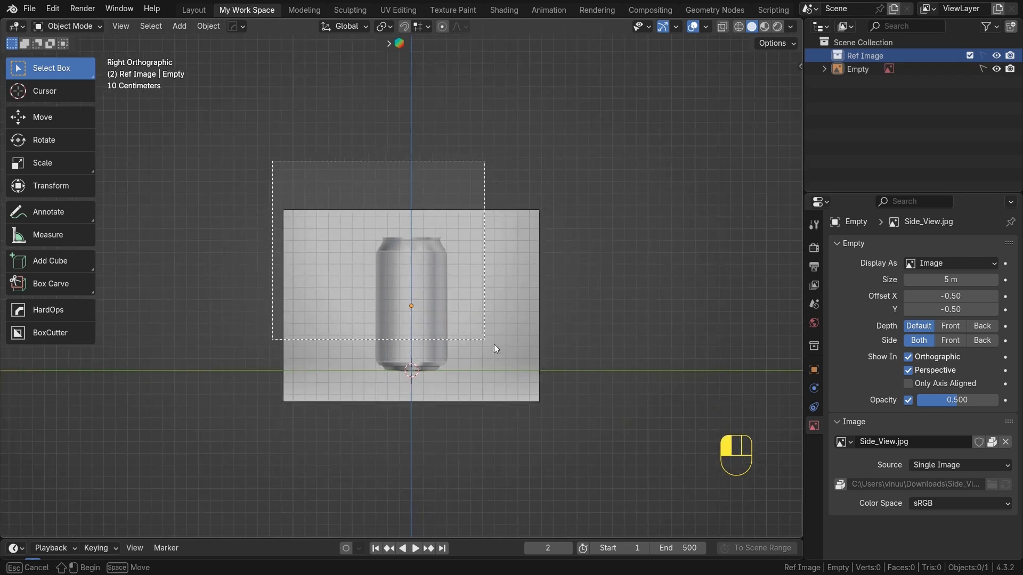
pyautogui.scroll(-2, 612, 288)
pyautogui.scroll(1, 612, 287)
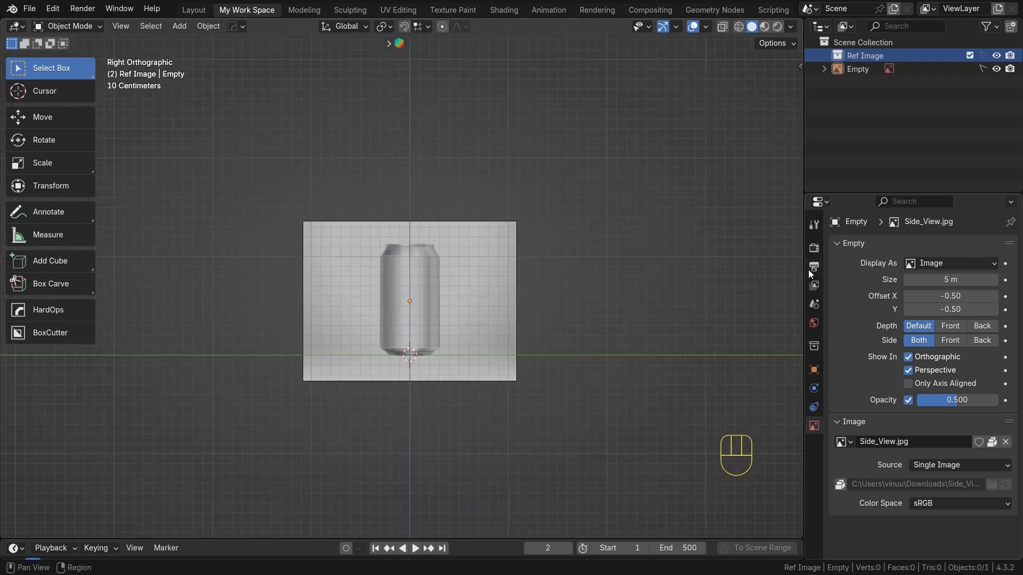
pyautogui.click(813, 248)
pyautogui.scroll(3, 508, 289)
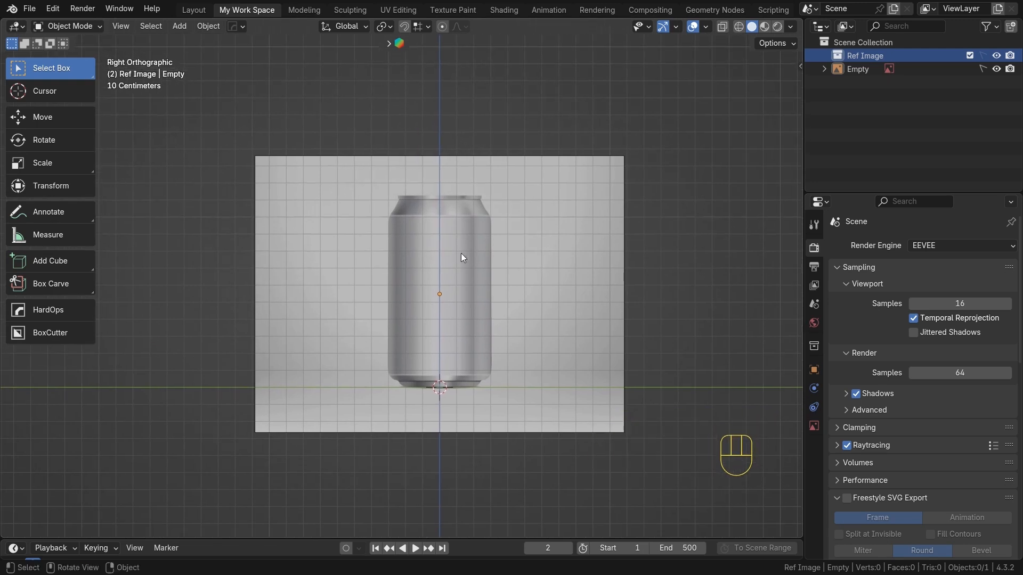
pyautogui.keyDown('shift'); pyautogui.moveTo(474, 320); pyautogui.dragTo(473, 307, button='middle'); pyautogui.keyUp('shift')
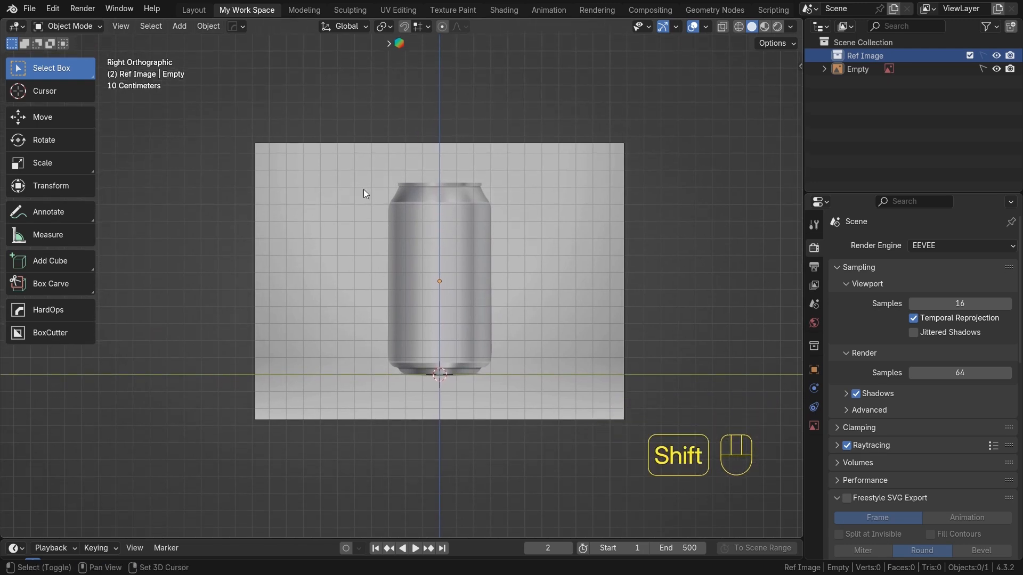
# Add a mesh cylinder at the origin
pyautogui.hotkey('shift', 'a')
pyautogui.moveTo(371, 192)
pyautogui.moveTo(344, 53)
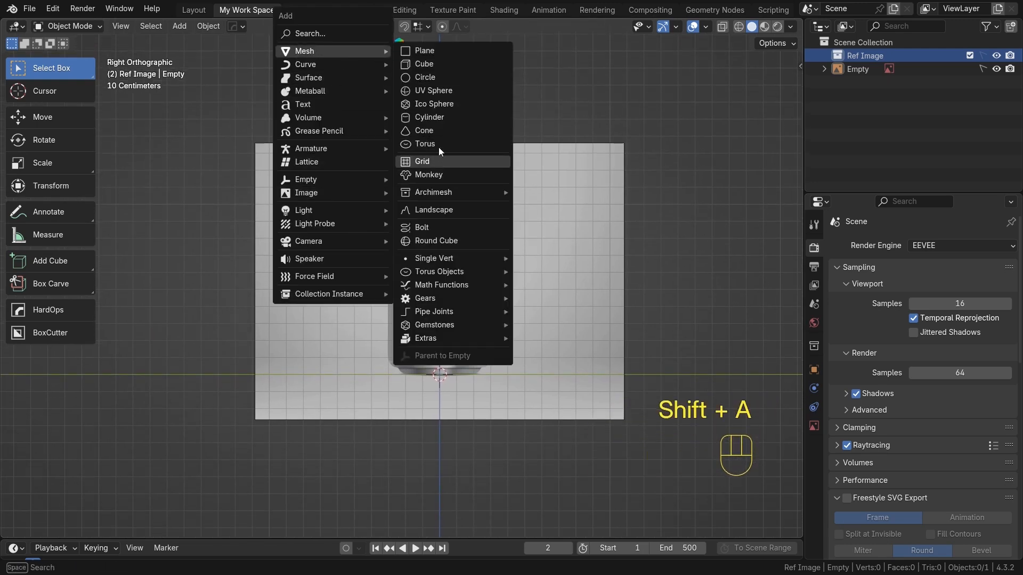
pyautogui.click(439, 118)
pyautogui.click(183, 522)
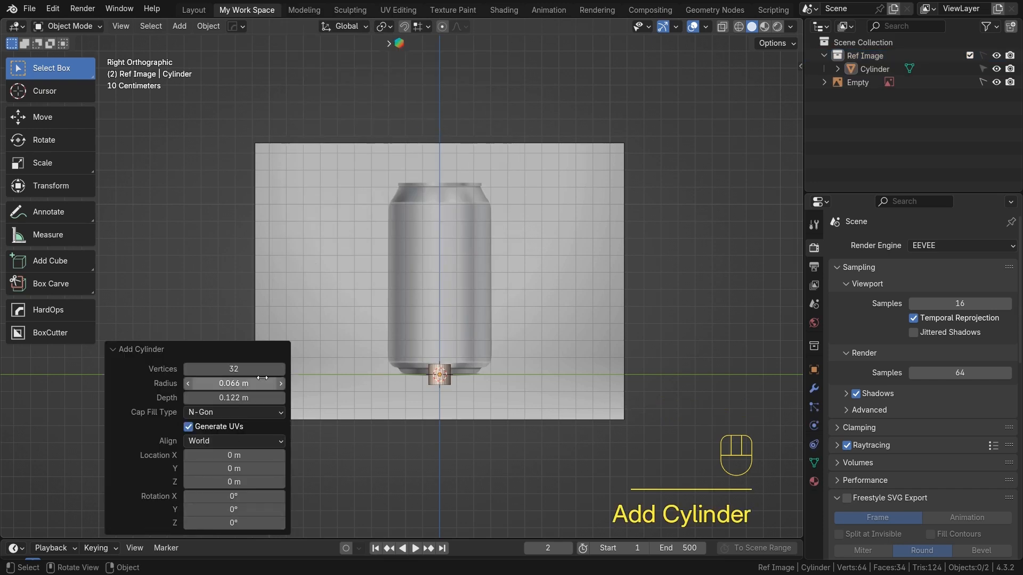
pyautogui.click(116, 352)
# Enter Edit Mode on the cylinder and scale its mesh up to match the can's width
pyautogui.scroll(3, 503, 423)
pyautogui.keyDown('alt'); pyautogui.keyDown('shift'); pyautogui.moveTo(503, 424); pyautogui.dragTo(446, 368, button='middle'); pyautogui.keyUp('shift'); pyautogui.keyUp('alt')
pyautogui.click(418, 397)
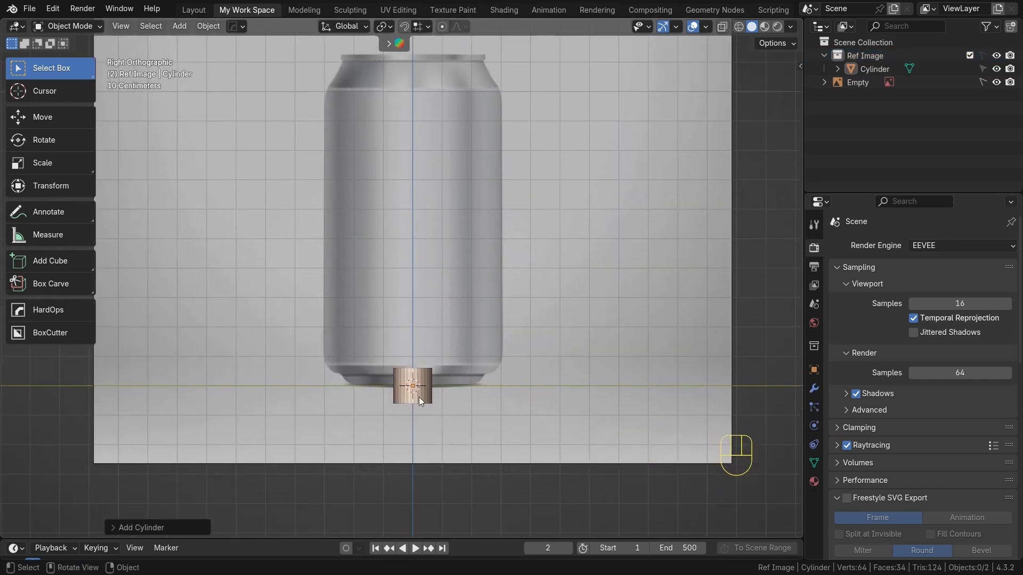
pyautogui.press('Tab')
pyautogui.scroll(4, 421, 398)
pyautogui.keyDown('alt'); pyautogui.keyDown('shift'); pyautogui.moveTo(474, 409); pyautogui.dragTo(513, 289, button='middle'); pyautogui.keyUp('shift'); pyautogui.keyUp('alt')
pyautogui.scroll(3, 517, 298)
pyautogui.keyDown('alt'); pyautogui.keyDown('shift'); pyautogui.moveTo(562, 427); pyautogui.dragTo(495, 367, button='middle'); pyautogui.keyUp('shift'); pyautogui.keyUp('alt')
pyautogui.scroll(-5, 495, 365)
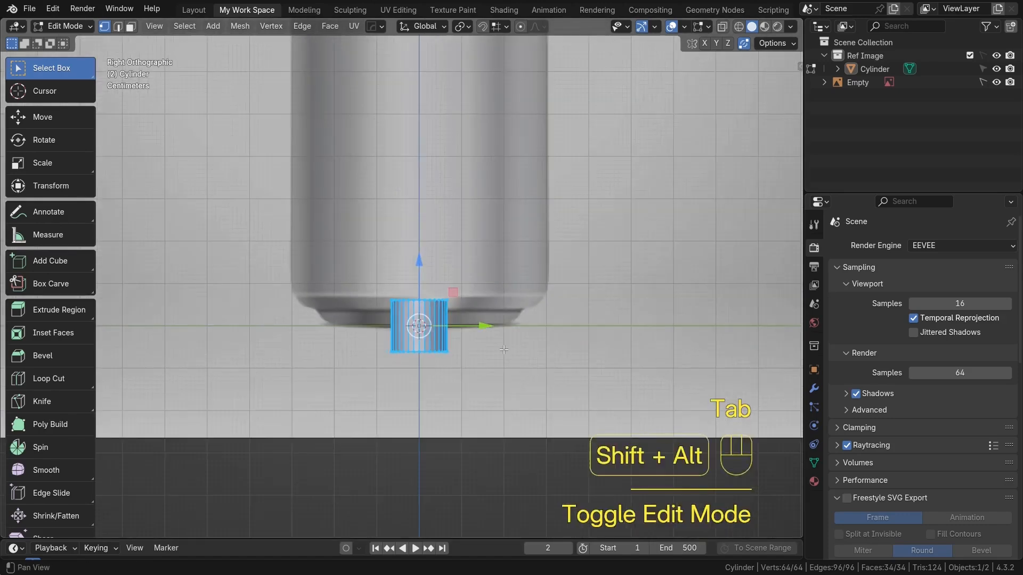
pyautogui.keyDown('alt'); pyautogui.keyDown('shift'); pyautogui.moveTo(460, 320); pyautogui.dragTo(489, 408, button='middle'); pyautogui.keyUp('shift'); pyautogui.keyUp('alt')
pyautogui.scroll(-2, 490, 407)
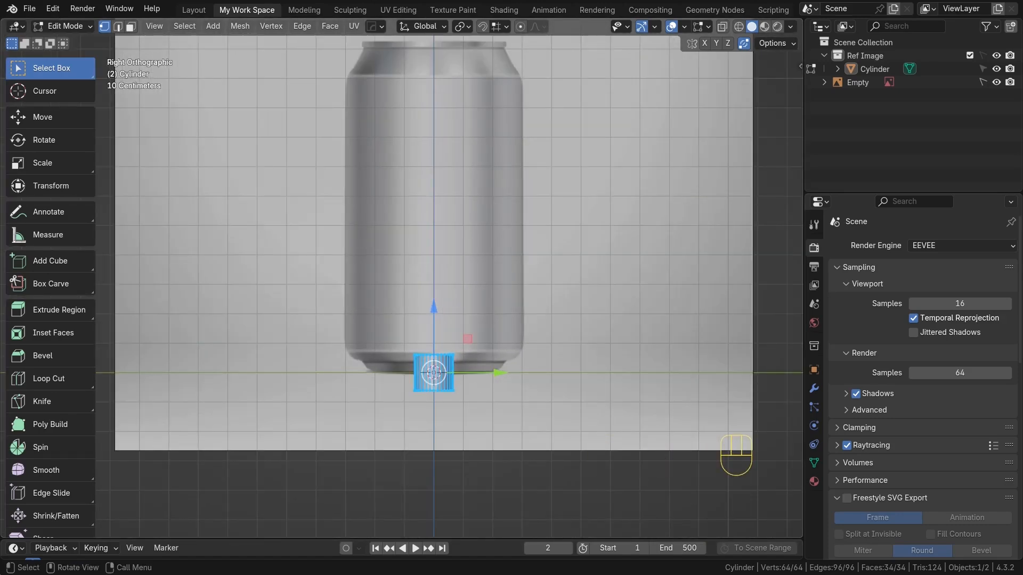
pyautogui.press('s')
pyautogui.click(655, 399)
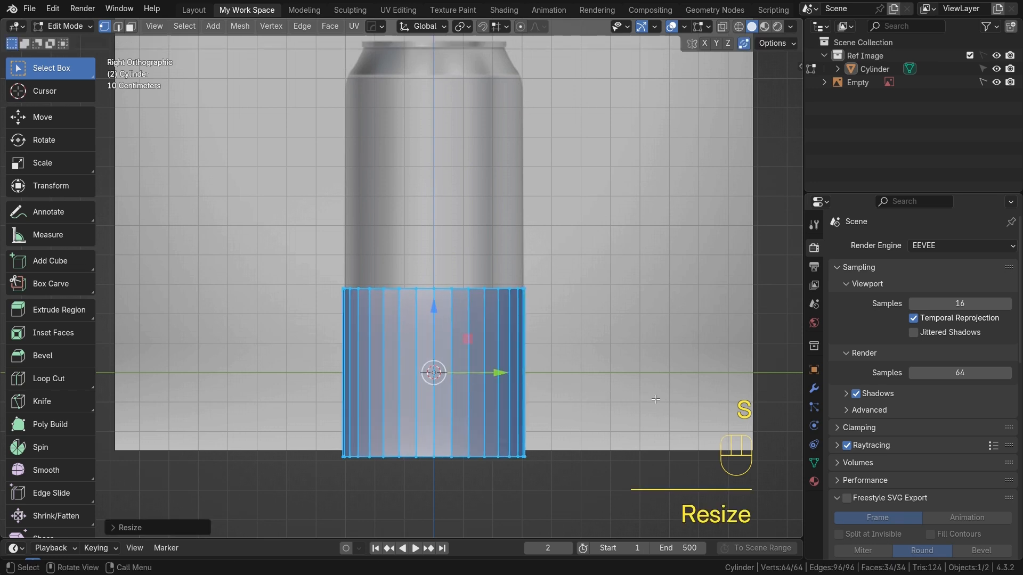
# Turn on X-ray and move the cylinder mesh up along Z to the can's lower body
pyautogui.hotkey('shift', 'z')
pyautogui.hotkey('alt', 'z')
pyautogui.scroll(1, 441, 378)
pyautogui.keyDown('alt'); pyautogui.keyDown('shift'); pyautogui.moveTo(434, 354); pyautogui.dragTo(434, 345, button='middle'); pyautogui.keyUp('shift'); pyautogui.keyUp('alt')
pyautogui.press('g')
pyautogui.press('z')
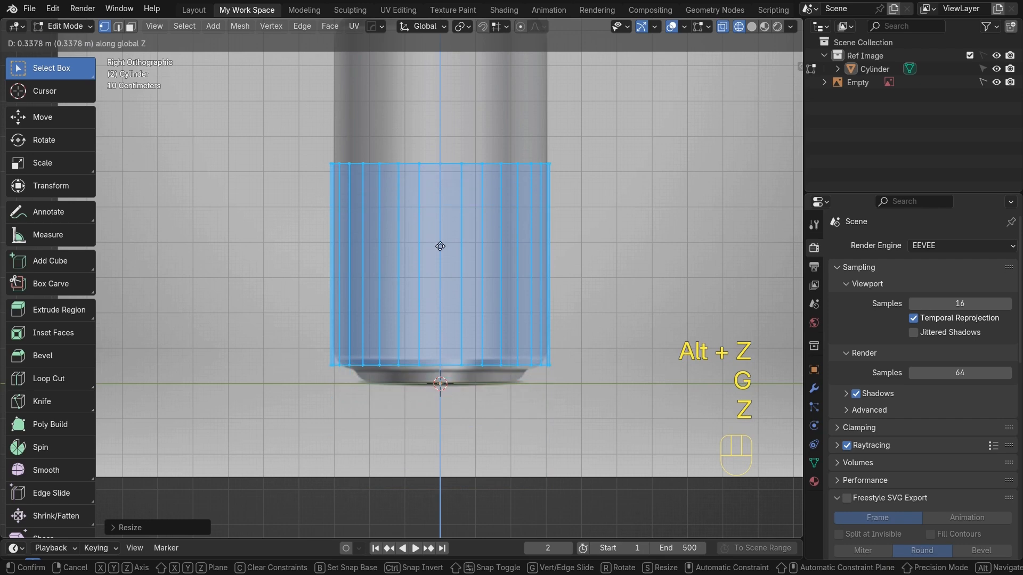
pyautogui.click(442, 242)
# Box-select the bottom ring of the cylinder's vertices
pyautogui.scroll(4, 527, 394)
pyautogui.keyDown('alt'); pyautogui.keyDown('shift'); pyautogui.moveTo(532, 399); pyautogui.dragTo(524, 358, button='middle'); pyautogui.keyUp('shift'); pyautogui.keyUp('alt')
pyautogui.scroll(-1, 521, 368)
pyautogui.scroll(1, 523, 358)
pyautogui.keyDown('alt'); pyautogui.keyDown('shift'); pyautogui.moveTo(523, 358); pyautogui.dragTo(521, 341); pyautogui.keyUp('shift'); pyautogui.keyUp('alt')
pyautogui.moveTo(213, 348); pyautogui.dragTo(759, 411)
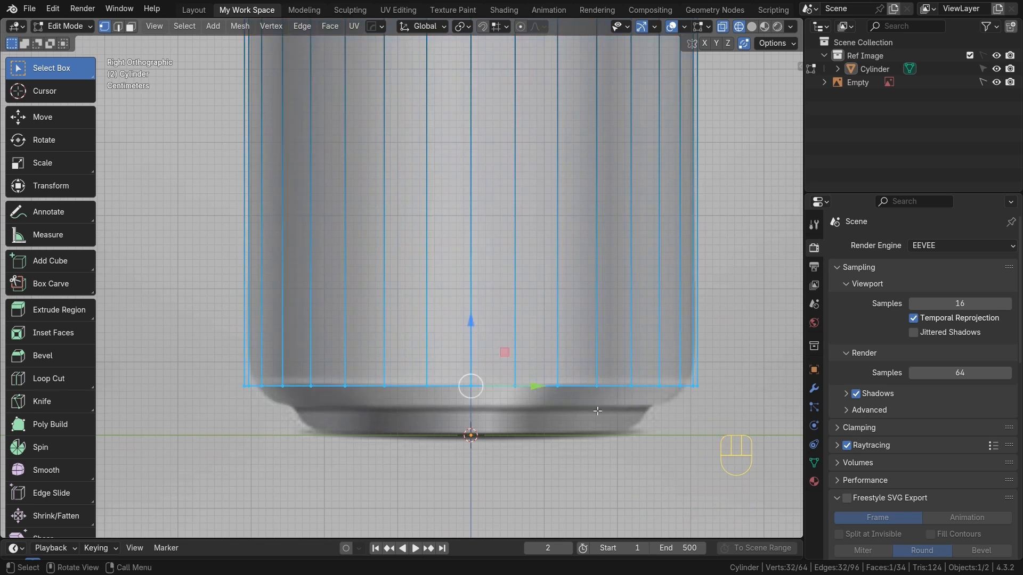
# Extrude the bottom ring of vertices down along Z and scale it inward to follow the can's base curve
pyautogui.press('e')
pyautogui.press('z')
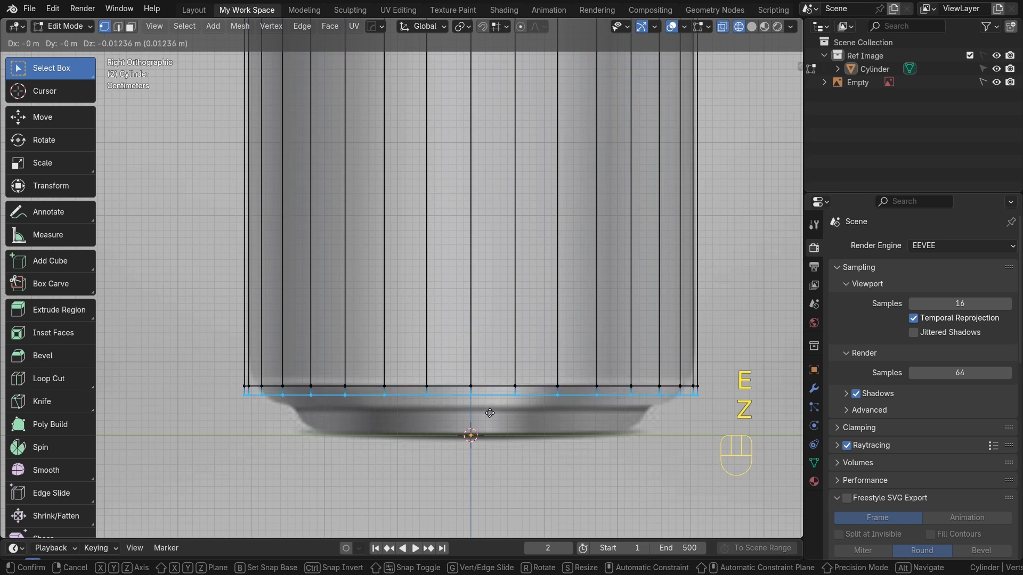
pyautogui.press('z')
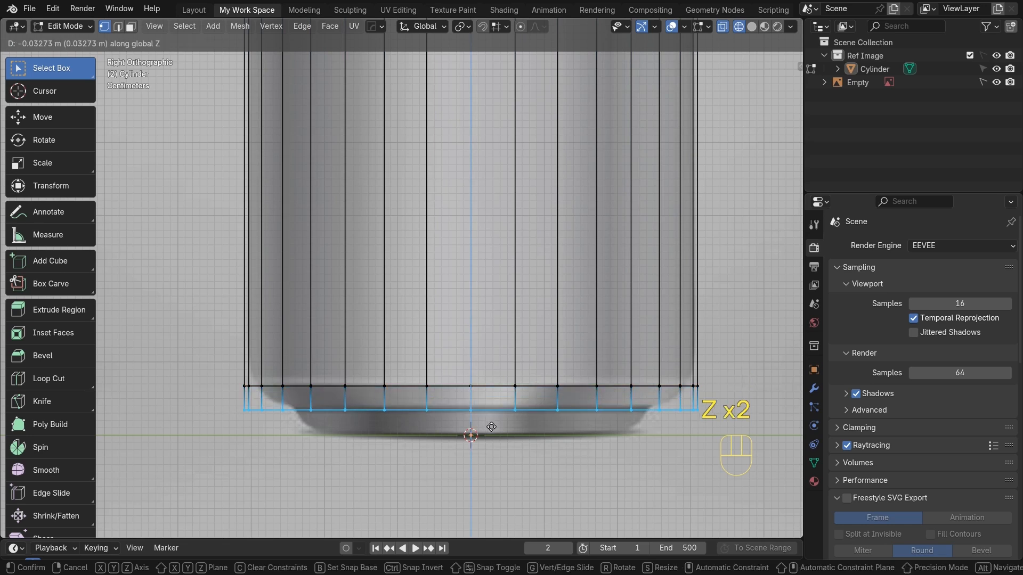
pyautogui.click(491, 426)
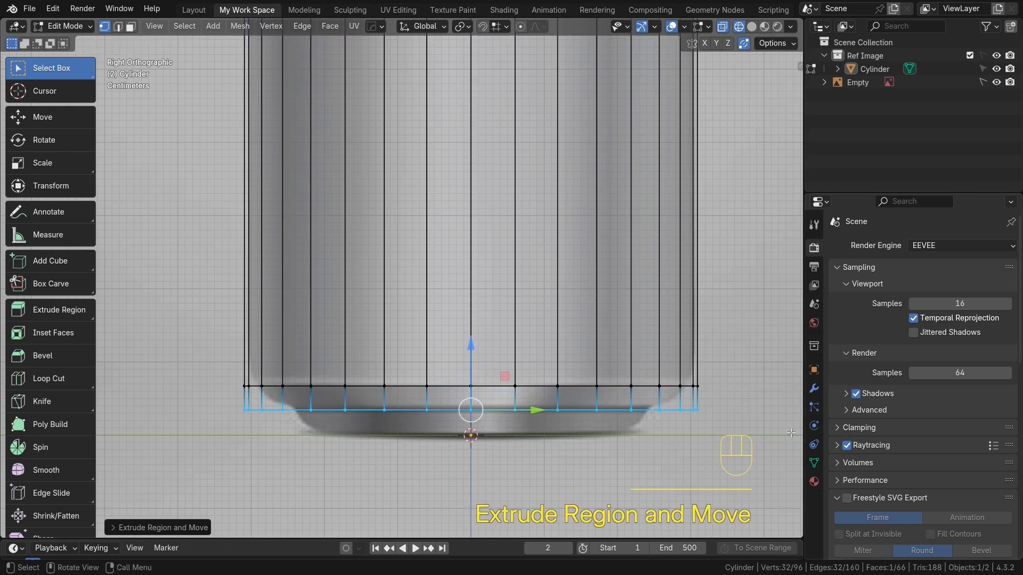
pyautogui.press('s')
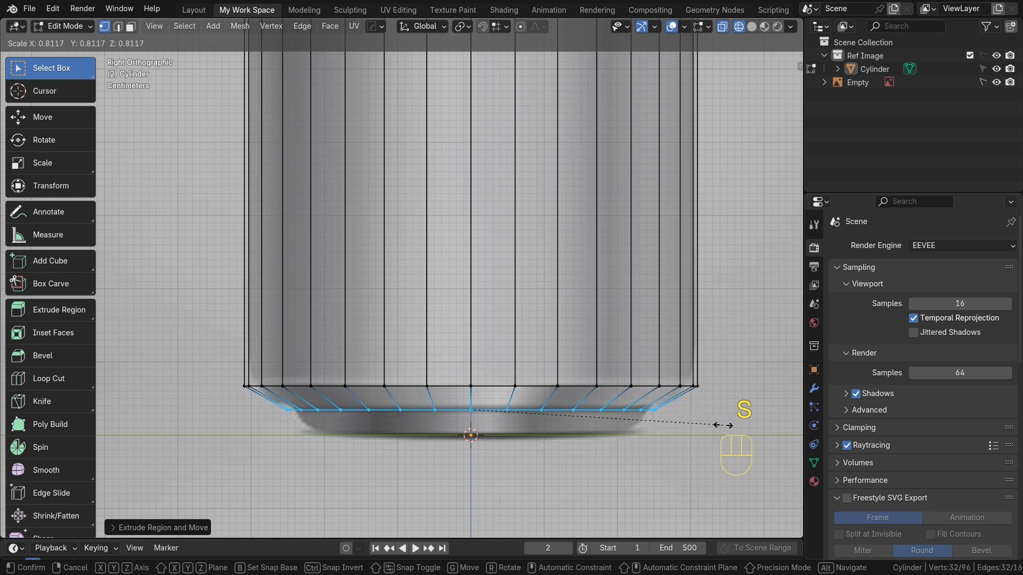
pyautogui.click(723, 425)
# Extrude the ring down along Z again and scale it inward to match the bottom rim of the reference
pyautogui.press('e')
pyautogui.press('z')
pyautogui.press('z')
pyautogui.click(525, 478)
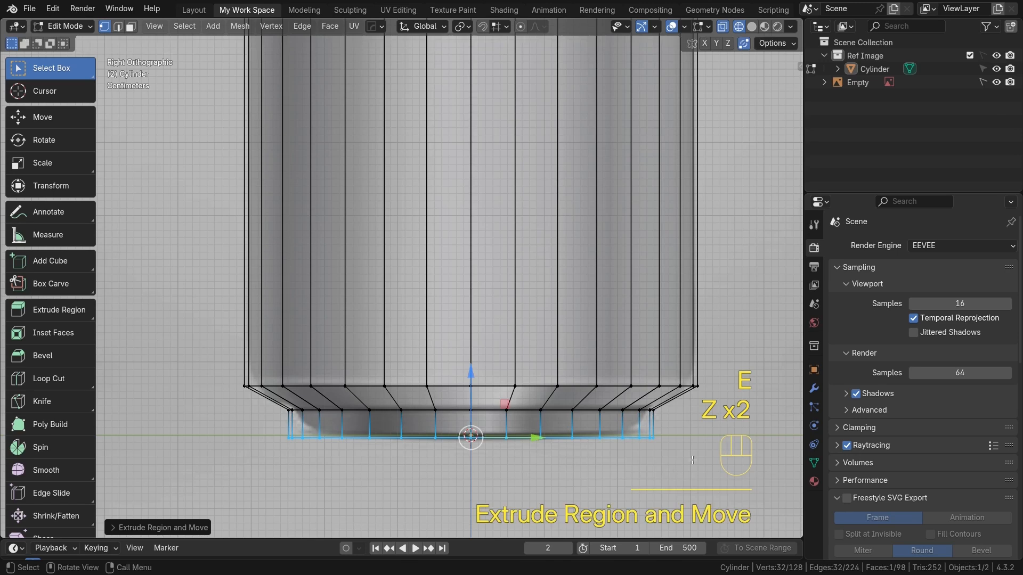
pyautogui.scroll(1, 731, 444)
pyautogui.press('s')
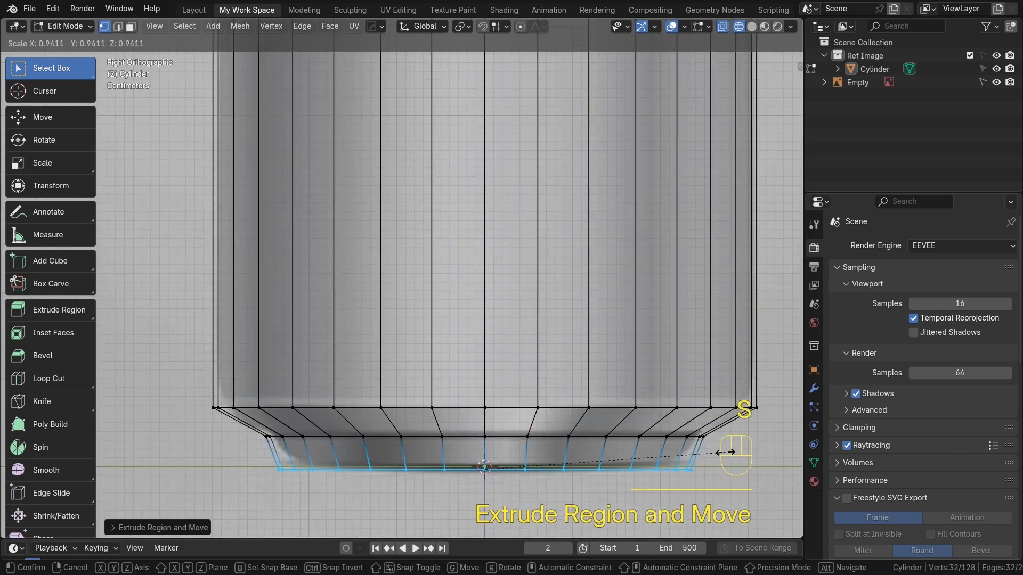
pyautogui.click(694, 452)
# Add two horizontal loop cuts across the tapered base section of the cylinder
pyautogui.scroll(2, 694, 452)
pyautogui.keyDown('alt'); pyautogui.keyDown('shift'); pyautogui.moveTo(582, 450); pyautogui.dragTo(543, 346, button='middle'); pyautogui.keyUp('shift'); pyautogui.keyUp('alt')
pyautogui.scroll(-2, 580, 330)
pyautogui.hotkey('ctrl', 'r')
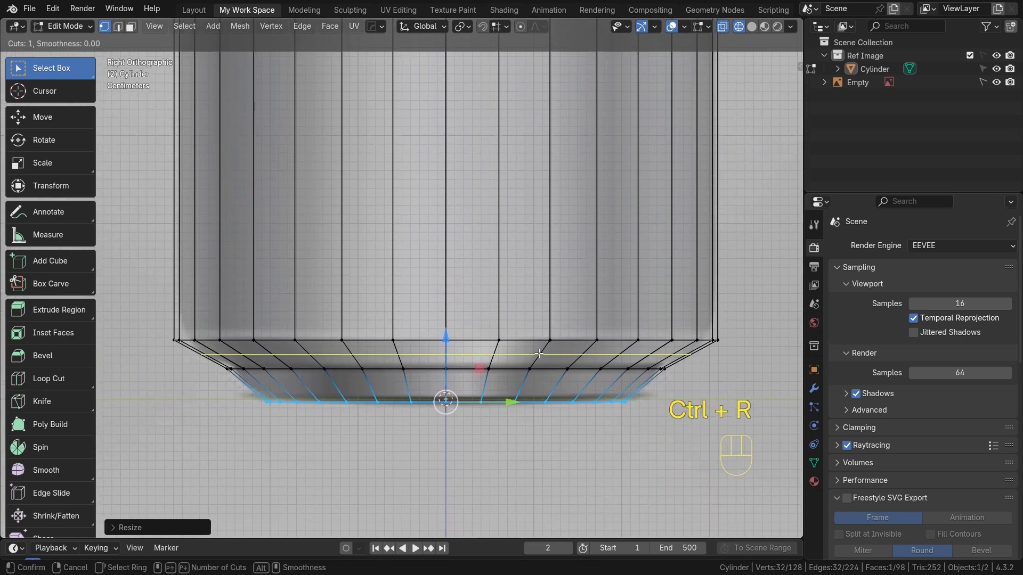
pyautogui.click(621, 367)
pyautogui.click(620, 368)
pyautogui.hotkey('ctrl', 'r')
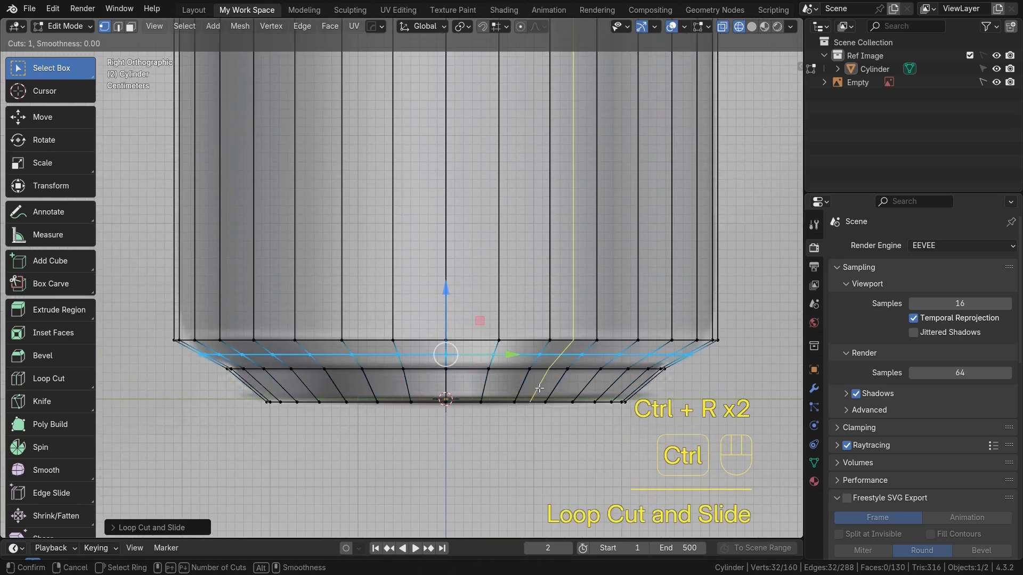
pyautogui.click(527, 385)
pyautogui.click(527, 386)
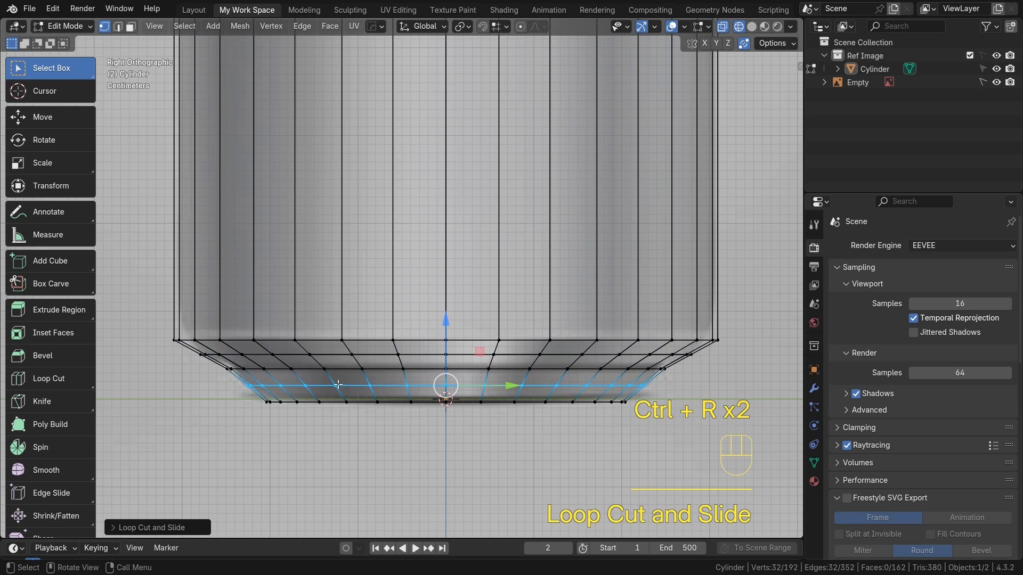
# Inspect the new loop cuts against the reference image from the side view
pyautogui.scroll(2, 572, 390)
pyautogui.scroll(-4, 592, 395)
pyautogui.keyDown('shift'); pyautogui.moveTo(565, 370); pyautogui.dragTo(561, 405, button='middle'); pyautogui.keyUp('shift')
pyautogui.scroll(-1, 556, 388)
pyautogui.moveTo(554, 373)
pyautogui.keyDown('alt'); pyautogui.keyDown('shift'); pyautogui.mouseDown()
pyautogui.moveTo(552, 394)
pyautogui.moveTo(544, 367)
pyautogui.mouseUp(); pyautogui.keyUp('shift'); pyautogui.keyUp('alt')
pyautogui.scroll(2, 548, 389)
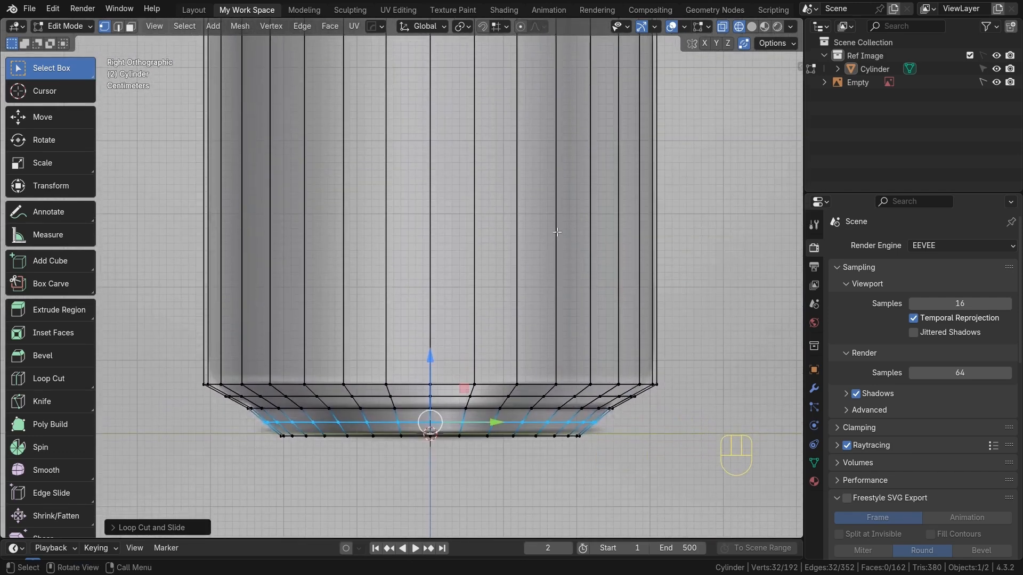
pyautogui.scroll(-1, 532, 205)
pyautogui.keyDown('alt'); pyautogui.keyDown('shift'); pyautogui.moveTo(524, 194); pyautogui.dragTo(529, 344); pyautogui.keyUp('shift'); pyautogui.keyUp('alt')
pyautogui.scroll(-1, 530, 298)
pyautogui.keyDown('alt'); pyautogui.keyDown('shift'); pyautogui.moveTo(530, 282); pyautogui.dragTo(534, 359); pyautogui.keyUp('shift'); pyautogui.keyUp('alt')
pyautogui.scroll(-2, 254, 245)
pyautogui.keyDown('shift'); pyautogui.moveTo(254, 245); pyautogui.dragTo(255, 100, button='middle'); pyautogui.keyUp('shift')
pyautogui.scroll(3, 255, 100)
pyautogui.moveTo(496, 358); pyautogui.dragTo(500, 296, button='middle')
pyautogui.scroll(-1, 500, 296)
pyautogui.keyDown('shift'); pyautogui.moveTo(500, 296); pyautogui.dragTo(498, 262, button='middle'); pyautogui.keyUp('shift')
# Switch to edge selection, select the bottom edge loop, and extrude it while scaling inward
pyautogui.press('2')
pyautogui.scroll(2, 459, 379)
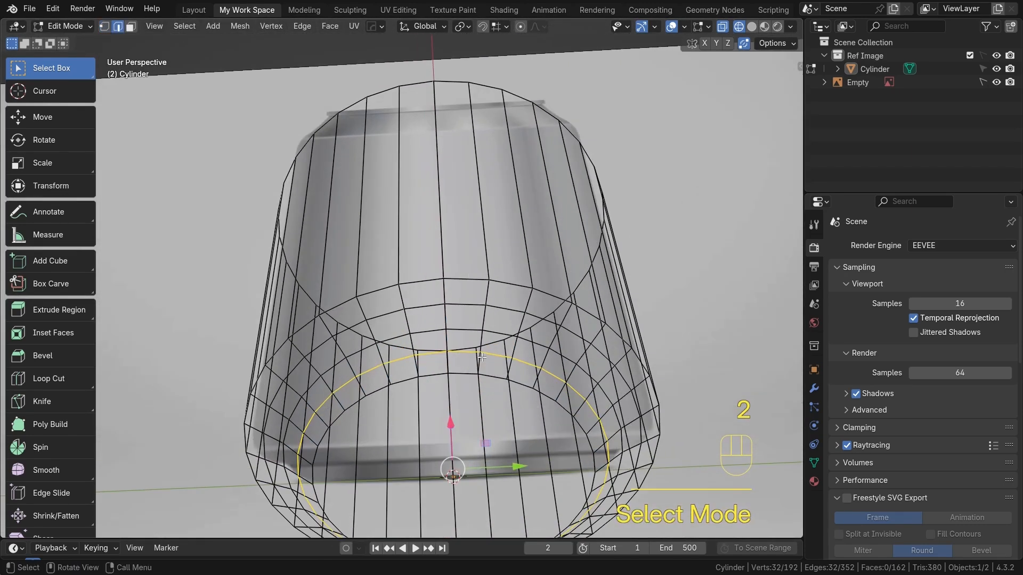
pyautogui.hotkey('shift', 'z')
pyautogui.keyDown('alt'); pyautogui.click(459, 378); pyautogui.keyUp('alt')
pyautogui.moveTo(459, 379); pyautogui.dragTo(490, 358, button='middle')
pyautogui.hotkey('shift', 'z')
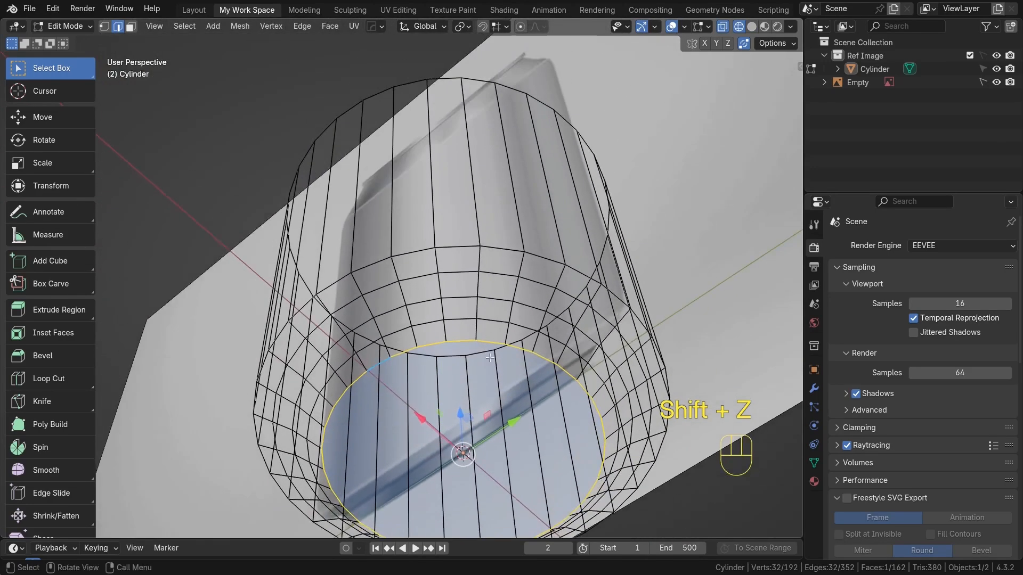
pyautogui.press('e')
pyautogui.press('s')
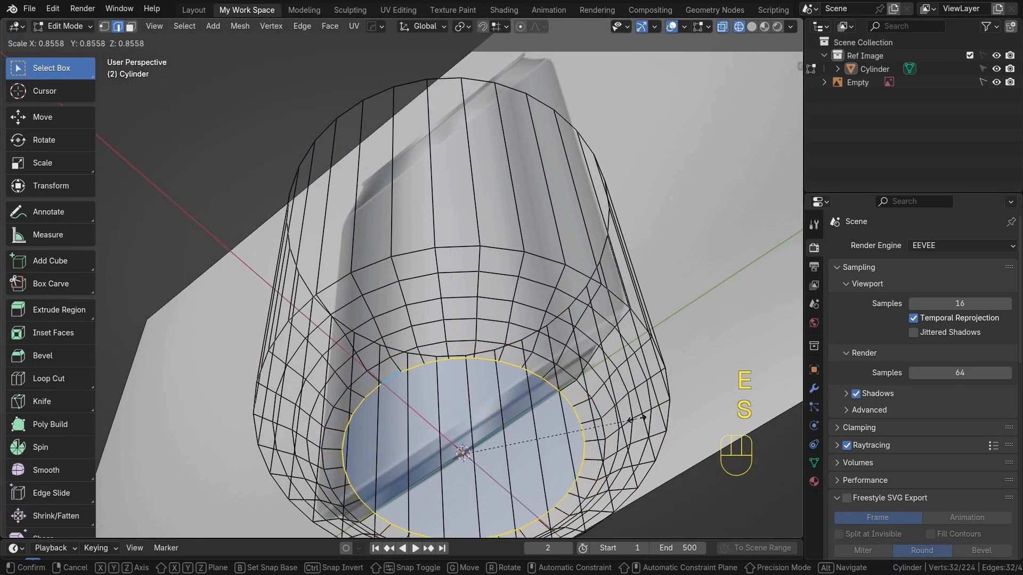
pyautogui.click(567, 415)
# Move the extruded bottom loop up along Z into the base and turn off X-ray
pyautogui.keyDown('alt'); pyautogui.keyDown('shift'); pyautogui.moveTo(566, 415); pyautogui.dragTo(523, 372, button='middle'); pyautogui.keyUp('shift'); pyautogui.keyUp('alt')
pyautogui.press('g')
pyautogui.press('z')
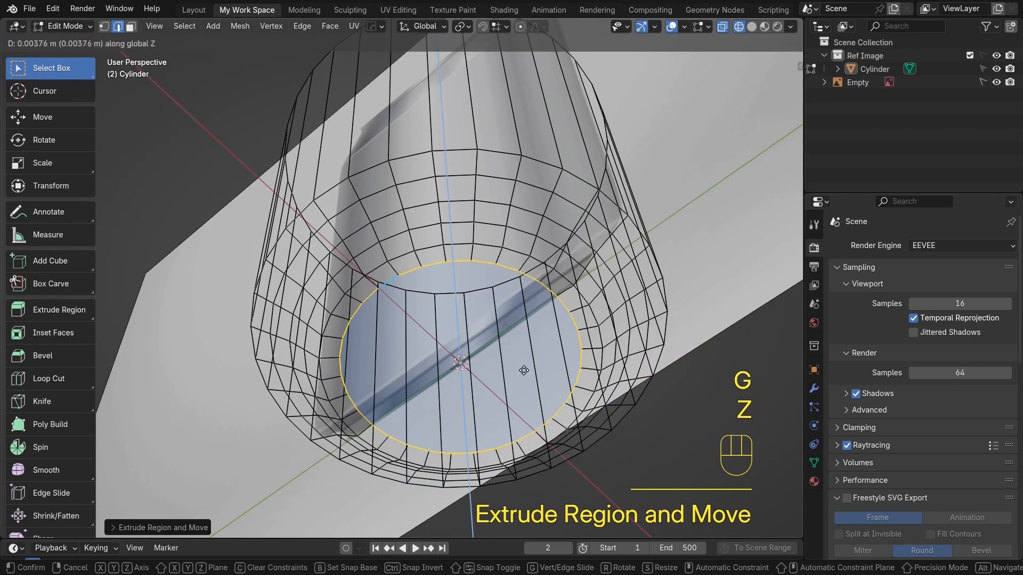
pyautogui.click(524, 362)
pyautogui.hotkey('alt', 'z')
pyautogui.keyDown('alt'); pyautogui.keyDown('shift'); pyautogui.moveTo(524, 362); pyautogui.dragTo(518, 367, button='middle'); pyautogui.keyUp('shift'); pyautogui.keyUp('alt')
# Extrude the loop again, scaling it inward and moving it up along Z to form the concave bottom
pyautogui.press('e')
pyautogui.press('s')
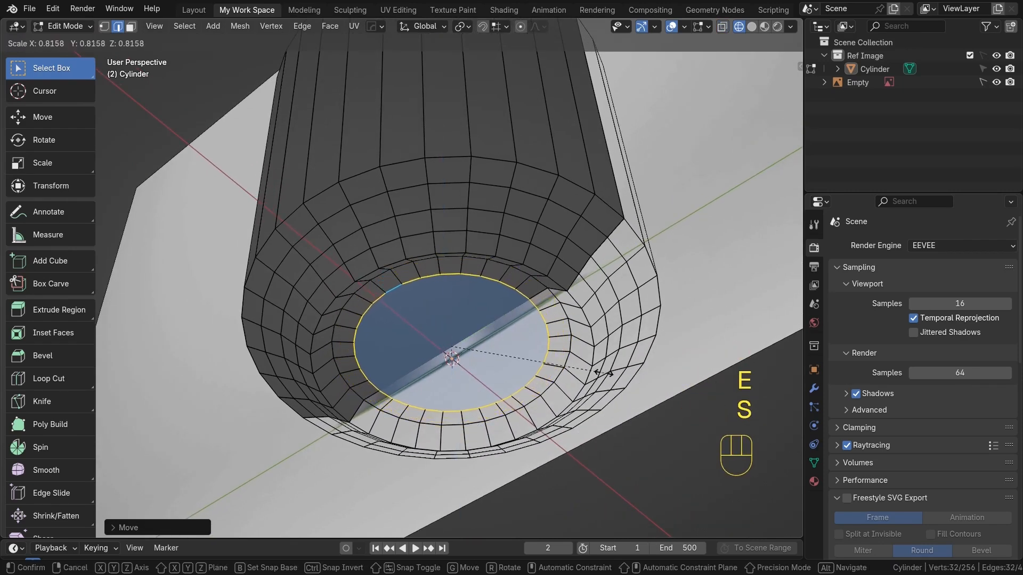
pyautogui.click(595, 372)
pyautogui.keyDown('alt'); pyautogui.moveTo(595, 372); pyautogui.dragTo(567, 382, button='middle'); pyautogui.keyUp('alt')
pyautogui.press('g')
pyautogui.press('z')
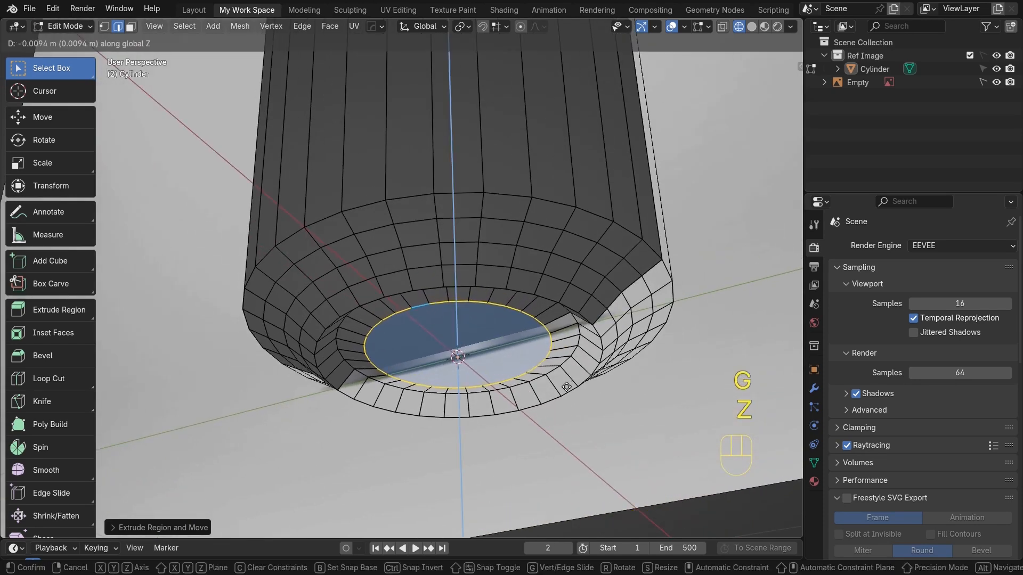
pyautogui.click(566, 387)
# Delete the bottom cap face inside the selected loop
pyautogui.moveTo(567, 387); pyautogui.dragTo(563, 307, button='middle')
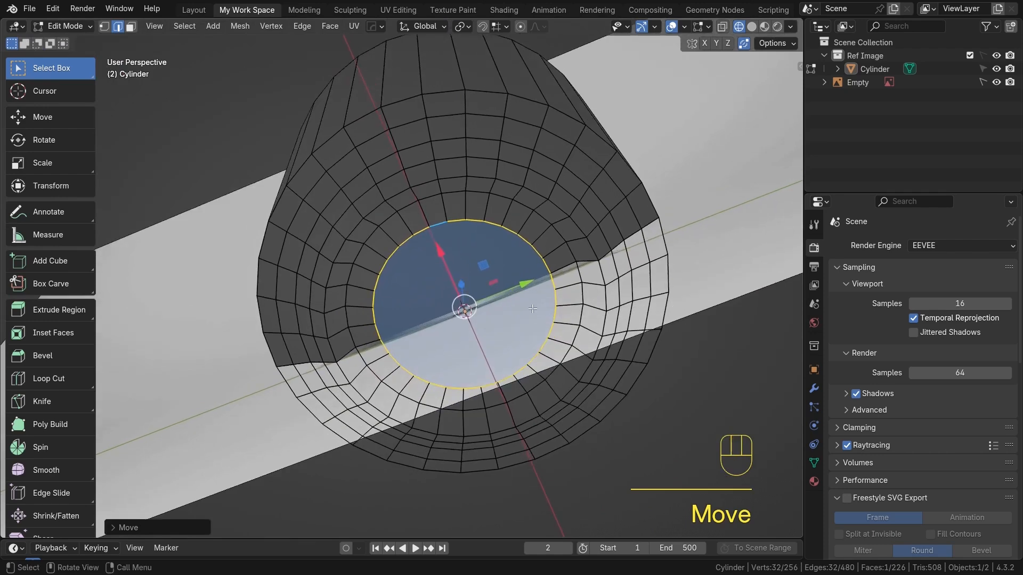
pyautogui.press('x')
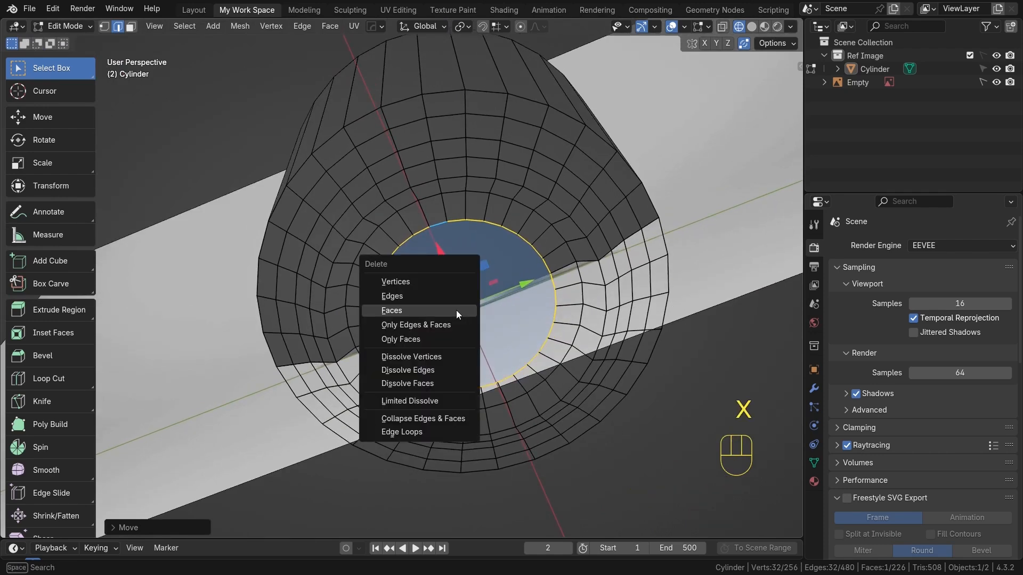
pyautogui.click(456, 310)
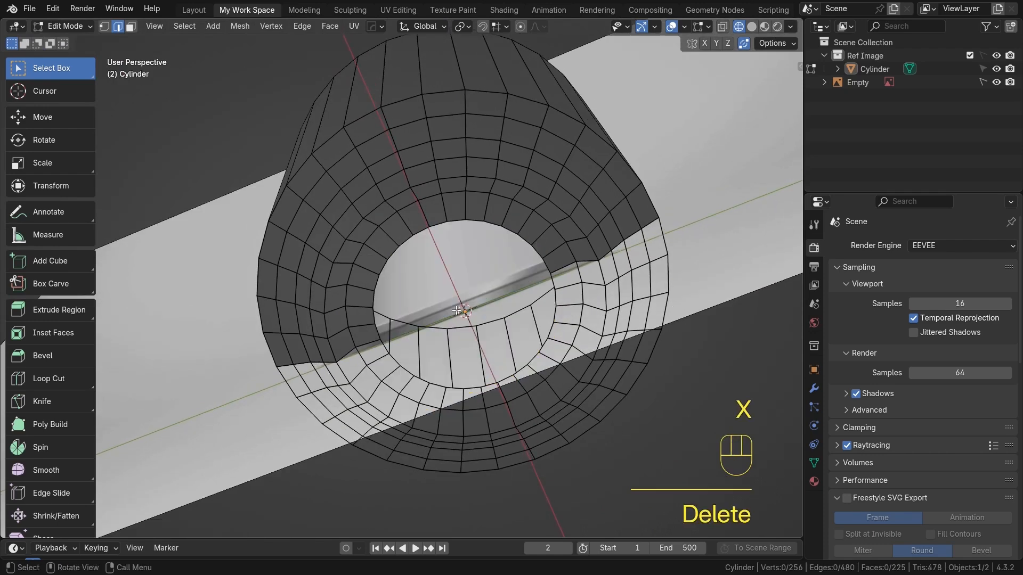
# Select the open edge loop at the bottom and Grid Fill it with a span of 8
pyautogui.keyDown('alt'); pyautogui.click(457, 220); pyautogui.keyUp('alt')
pyautogui.hotkey('ctrl', 'f')
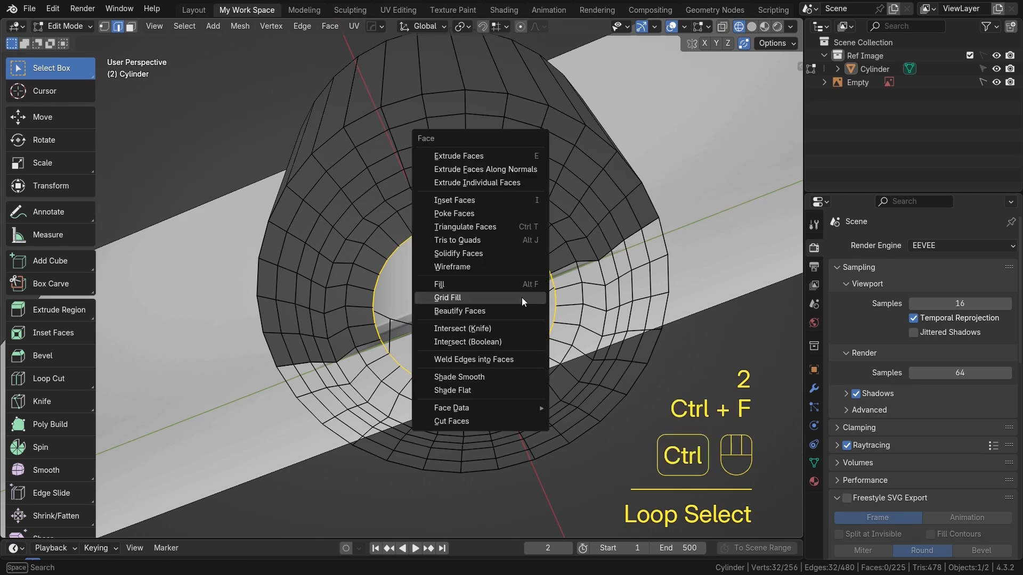
pyautogui.click(522, 297)
pyautogui.moveTo(522, 297); pyautogui.dragTo(319, 427, button='middle')
pyautogui.click(170, 528)
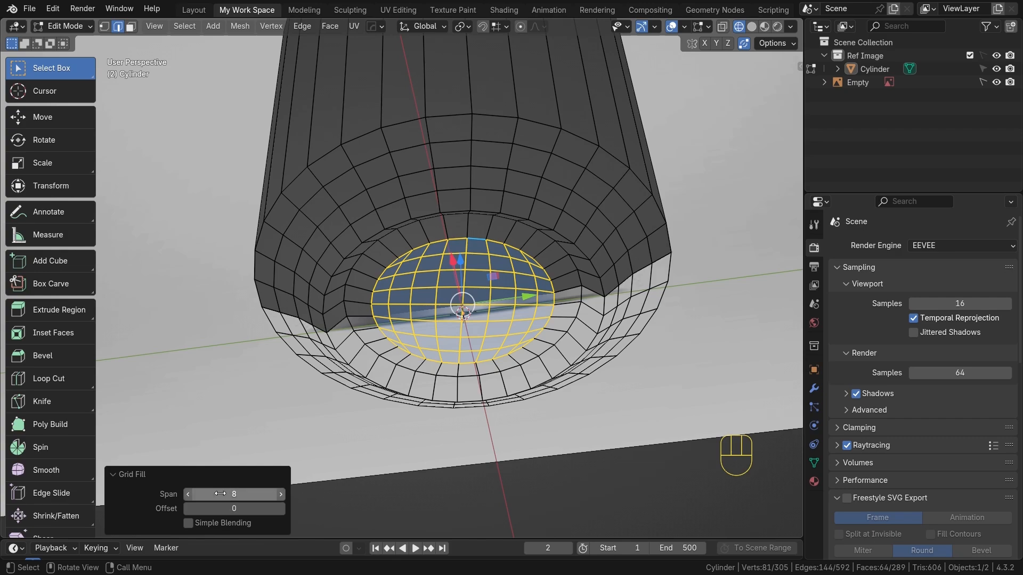
pyautogui.click(117, 475)
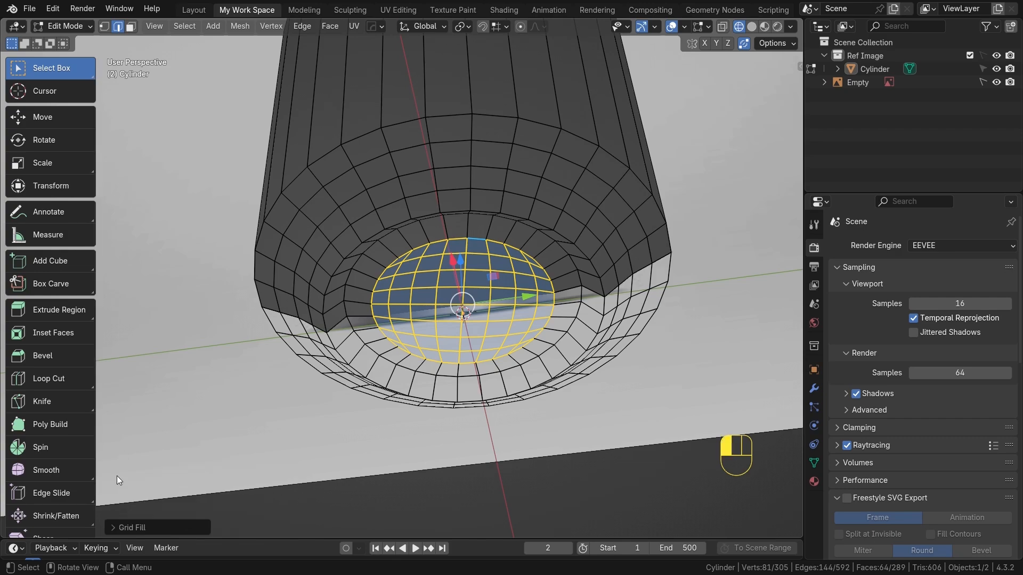
# Leave Edit Mode and view the cylinder beside the reference image
pyautogui.moveTo(510, 304); pyautogui.dragTo(593, 369, button='middle')
pyautogui.scroll(-6, 498, 407)
pyautogui.press('Tab')
pyautogui.scroll(-5, 607, 308)
pyautogui.moveTo(607, 308); pyautogui.dragTo(481, 332, button='middle')
pyautogui.scroll(1, 493, 321)
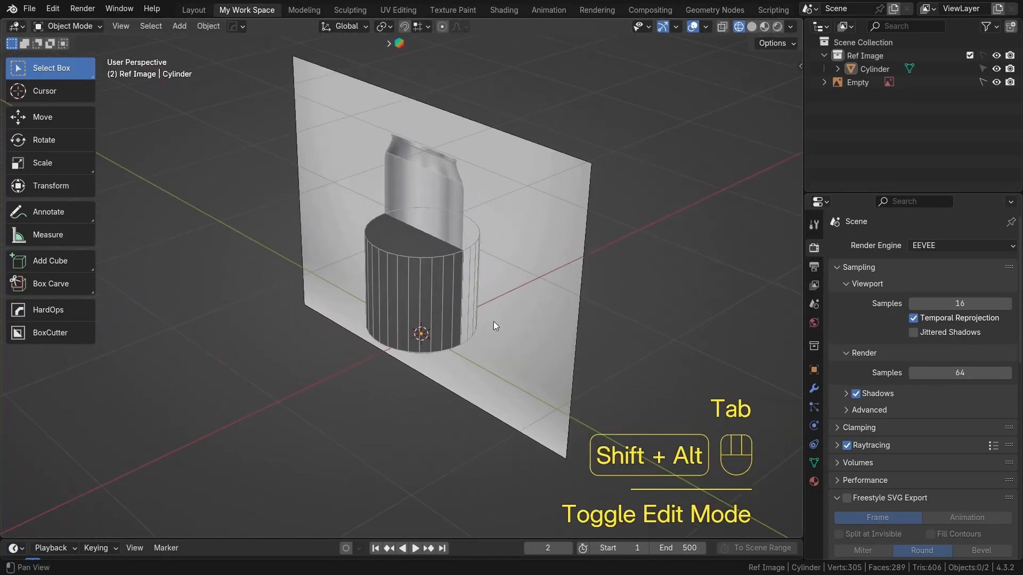
pyautogui.keyDown('shift'); pyautogui.moveTo(548, 204); pyautogui.dragTo(497, 248, button='middle'); pyautogui.keyUp('shift')
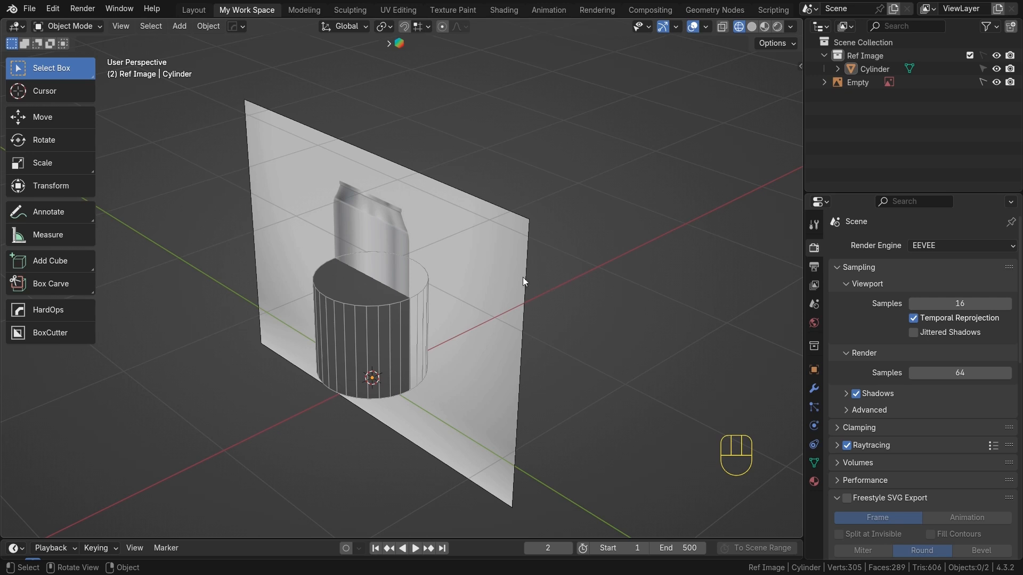
pyautogui.moveTo(436, 318); pyautogui.dragTo(422, 271, button='middle')
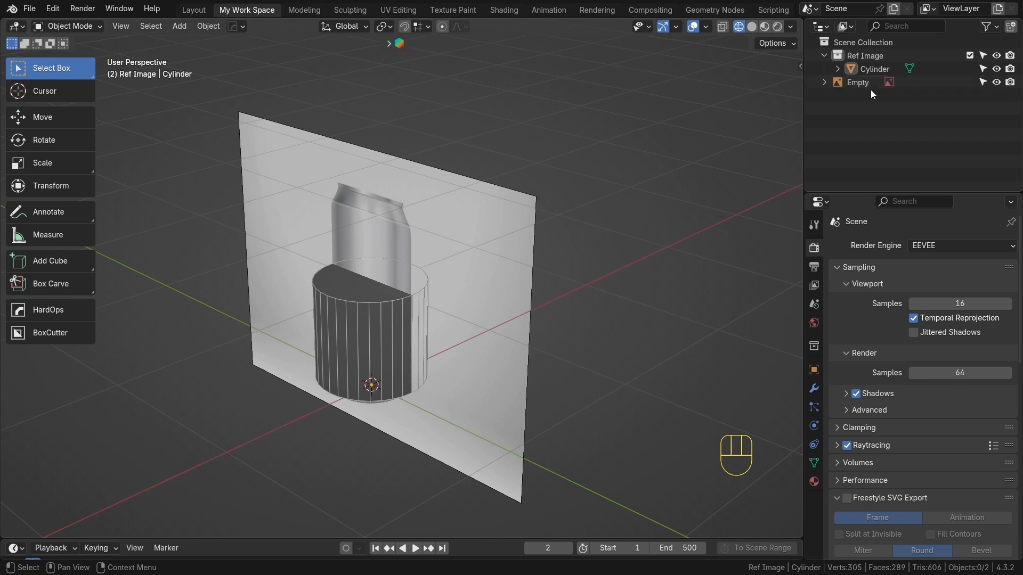
# Select the reference image Empty and move it along X away from the cylinder
pyautogui.click(847, 85)
pyautogui.press('g')
pyautogui.press('x')
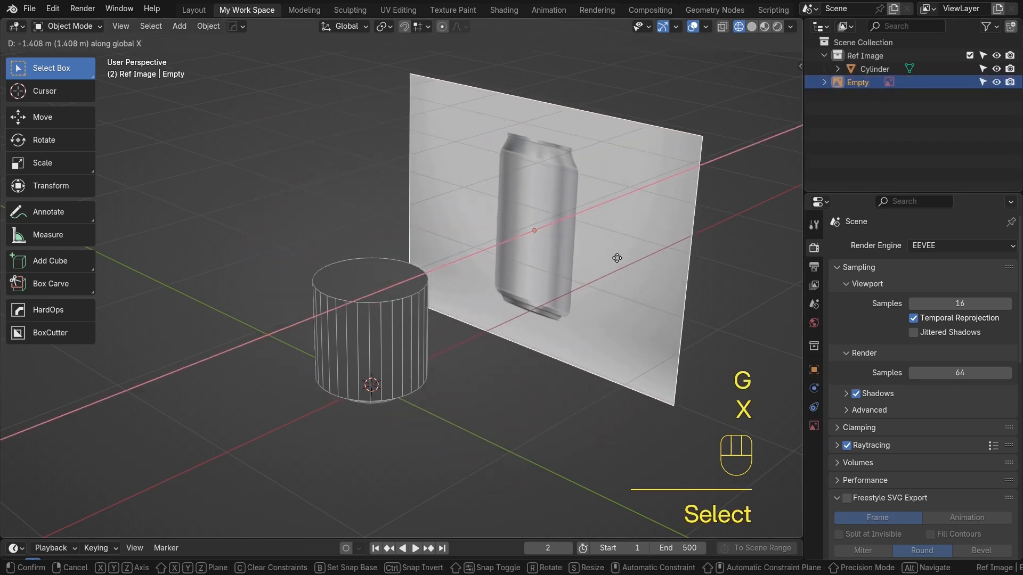
pyautogui.click(662, 203)
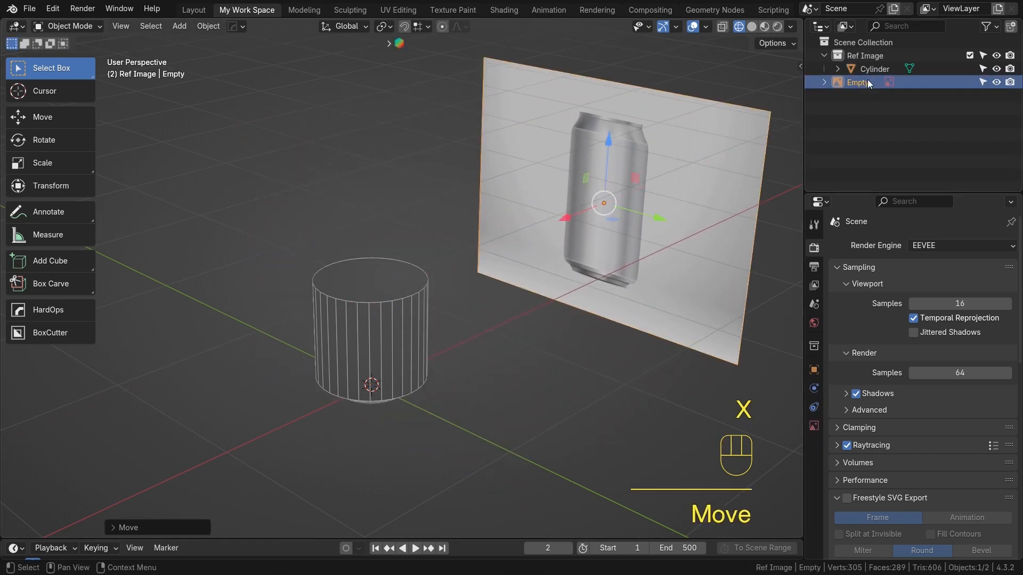
# Move the cylinder into a new collection named Soda Can
pyautogui.click(868, 66)
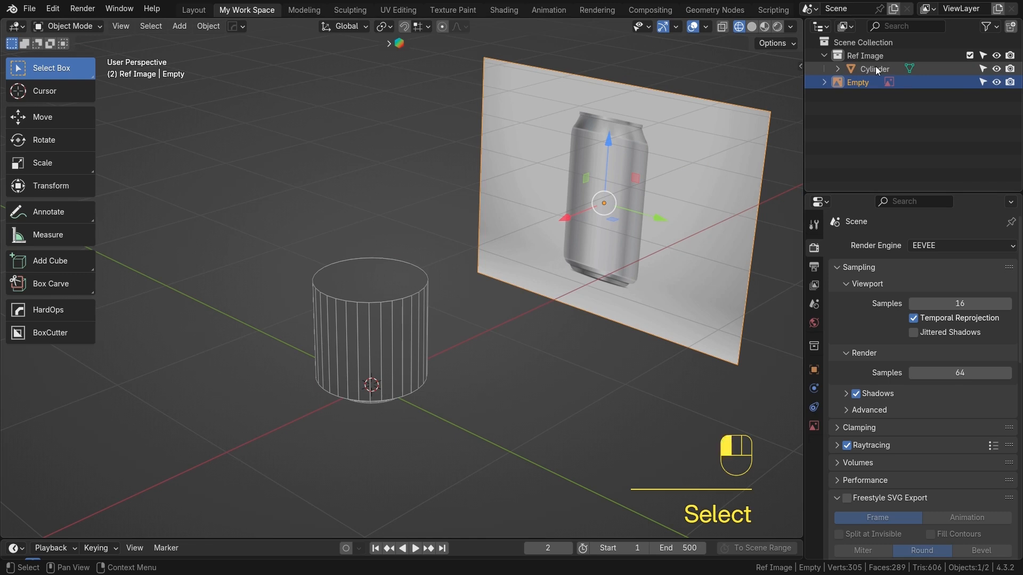
pyautogui.press('m')
pyautogui.click(577, 227)
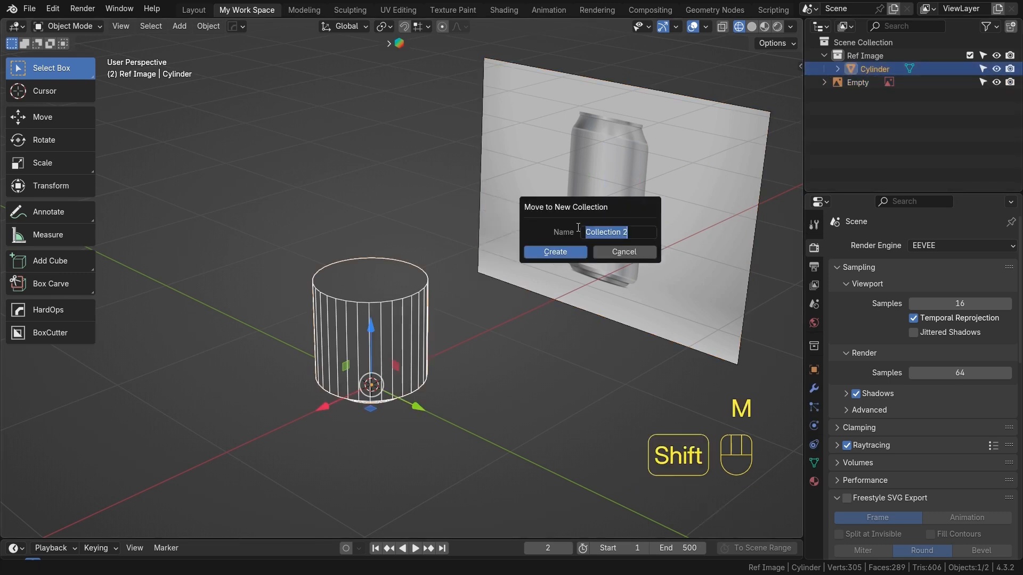
pyautogui.write('Soda Can')
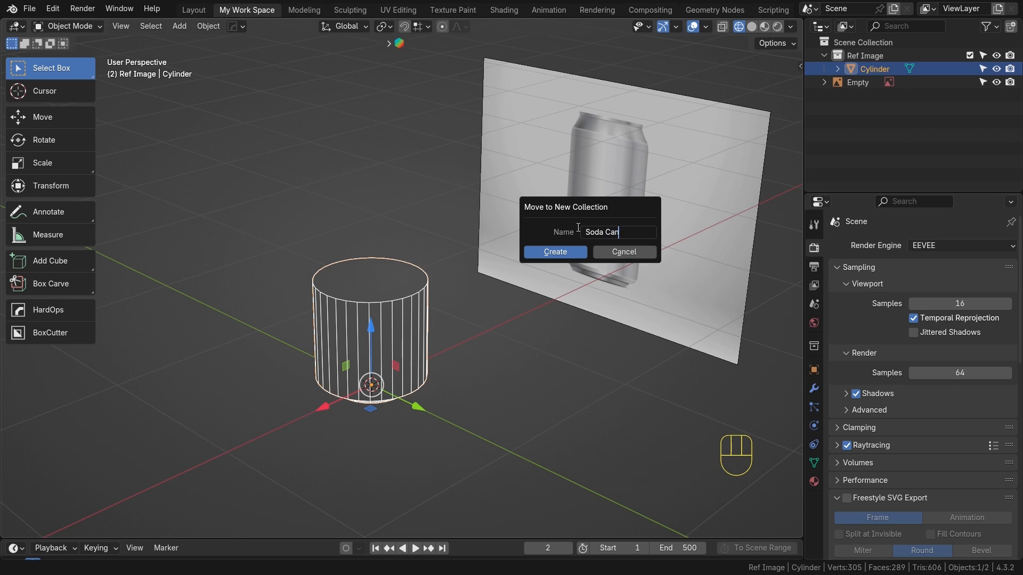
pyautogui.press('Return')
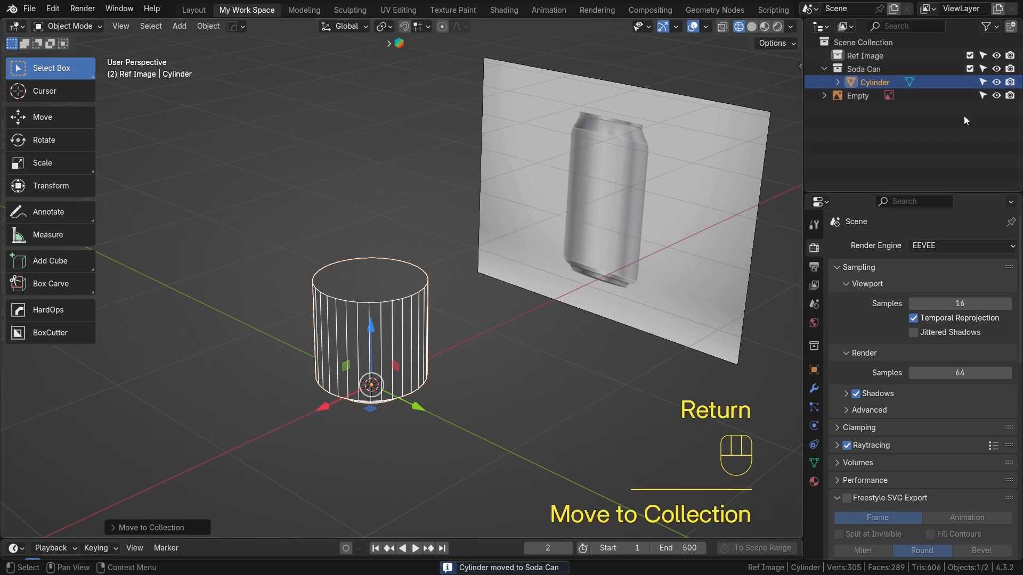
# Move the reference image Empty into the Ref Image collection
pyautogui.moveTo(847, 96); pyautogui.dragTo(868, 55)
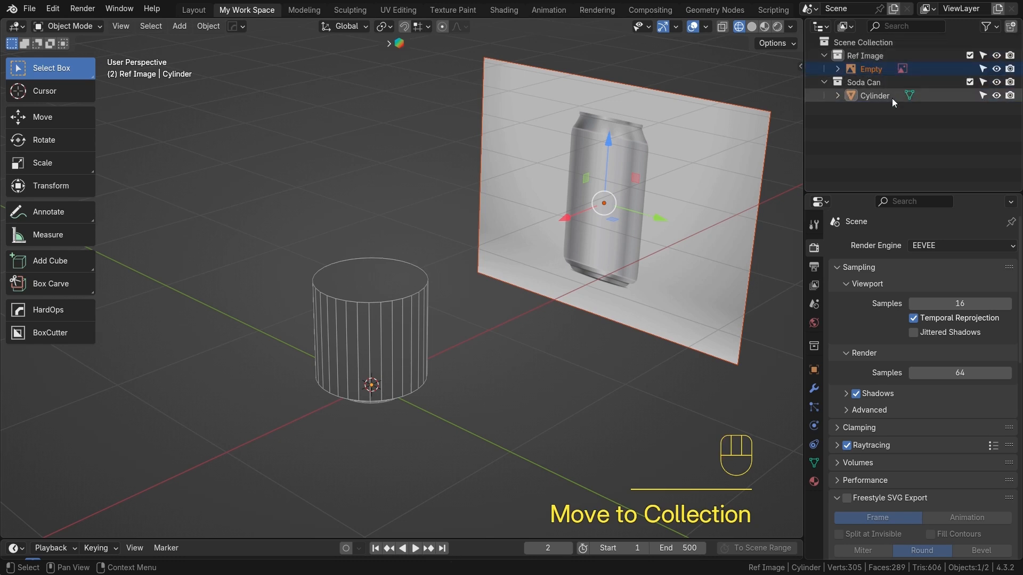
pyautogui.click(823, 57)
pyautogui.click(983, 56)
pyautogui.click(982, 55)
# Move the reference image further along X away from the cylinder
pyautogui.click(679, 175)
pyautogui.press('g')
pyautogui.press('x')
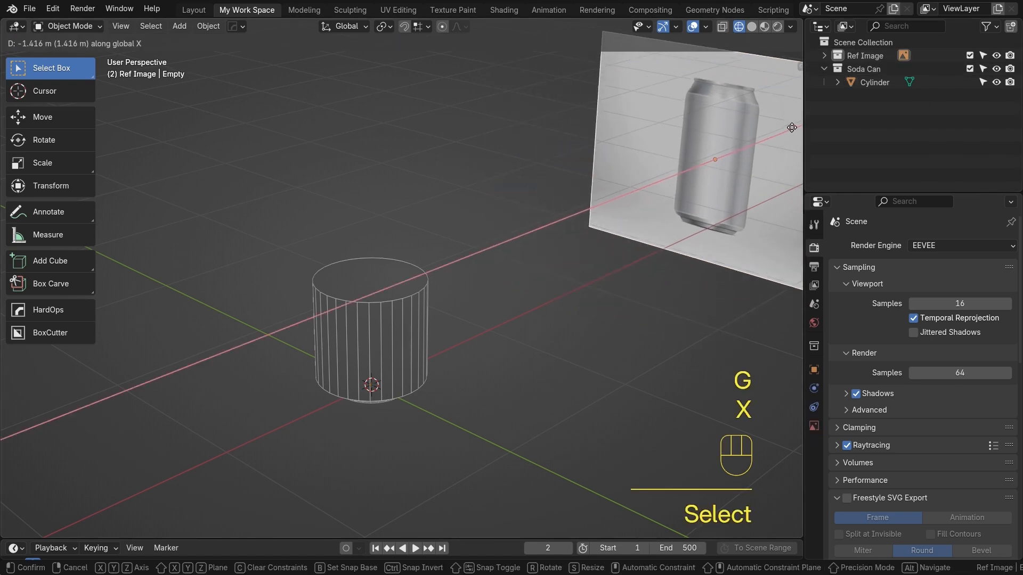
pyautogui.click(48, 99)
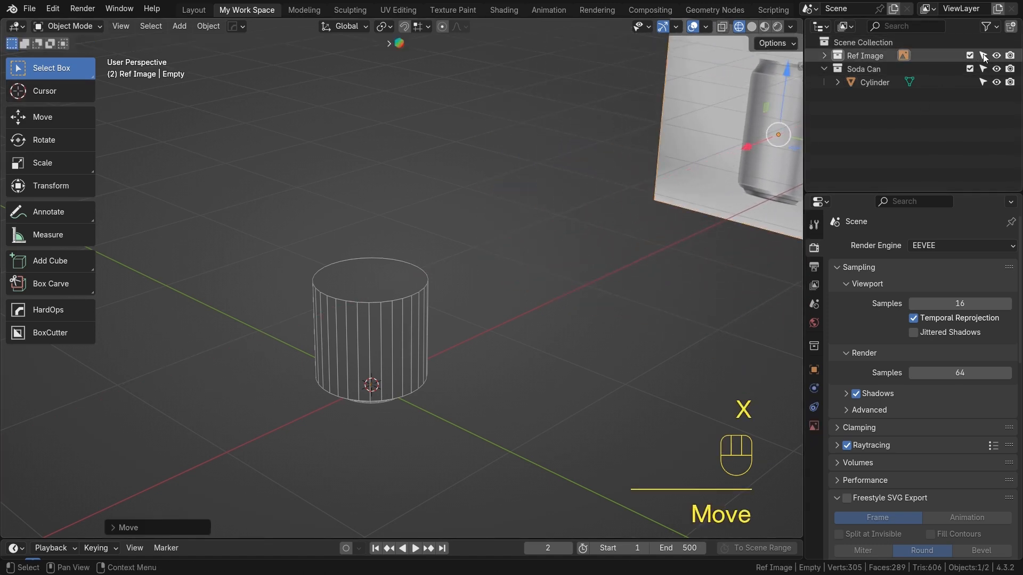
# Make the Ref Image collection unselectable and select the Soda Can collection
pyautogui.click(982, 56)
pyautogui.click(879, 70)
pyautogui.scroll(-4, 613, 181)
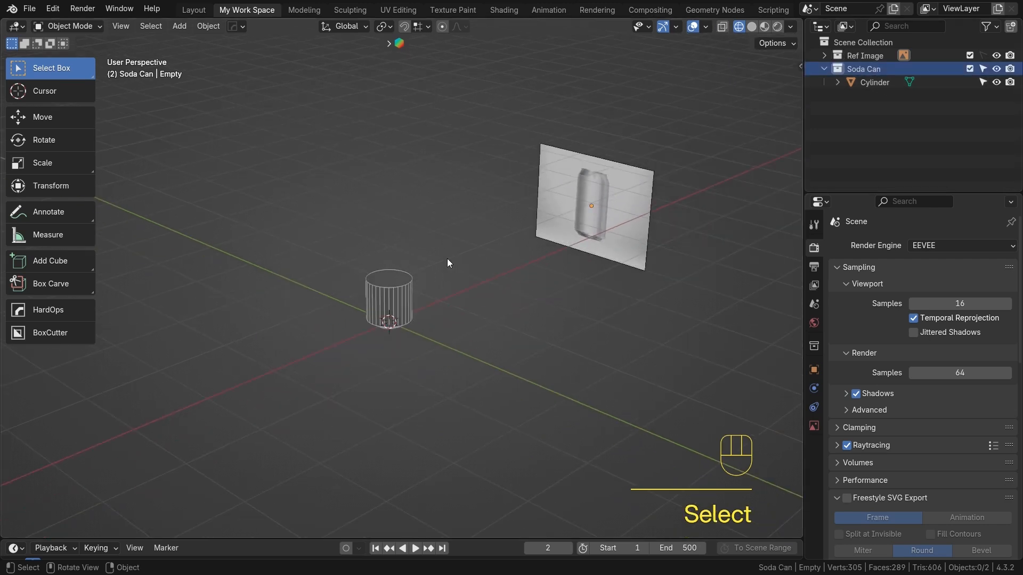
# Select the cylinder's top vertex ring in X-ray edit mode from the right view and move it up along Z to the can's shoulder
pyautogui.click(399, 288)
pyautogui.press('KP_1')
pyautogui.press('KP_3')
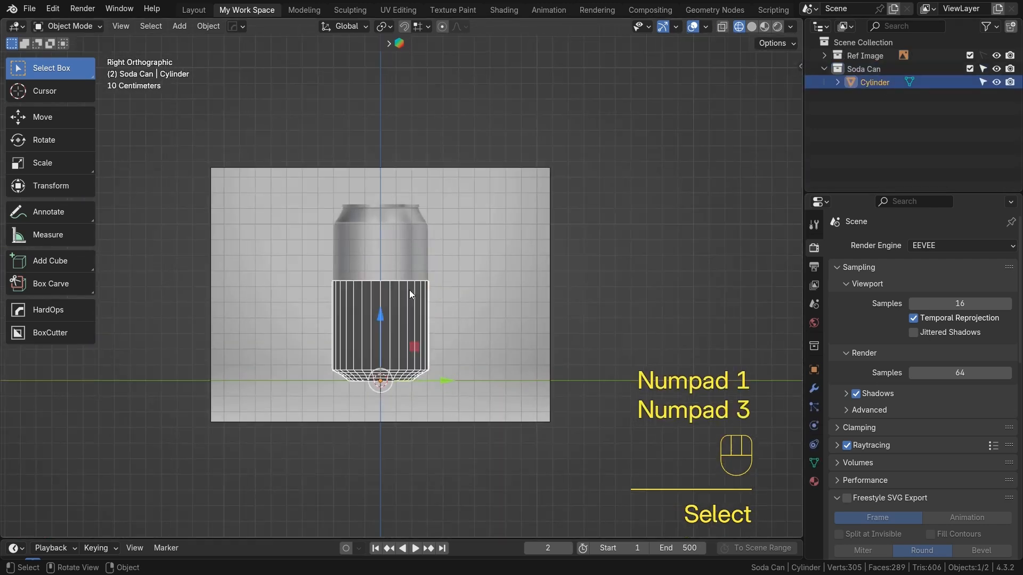
pyautogui.scroll(2, 411, 294)
pyautogui.keyDown('shift'); pyautogui.moveTo(429, 324); pyautogui.dragTo(545, 296, button='middle'); pyautogui.keyUp('shift')
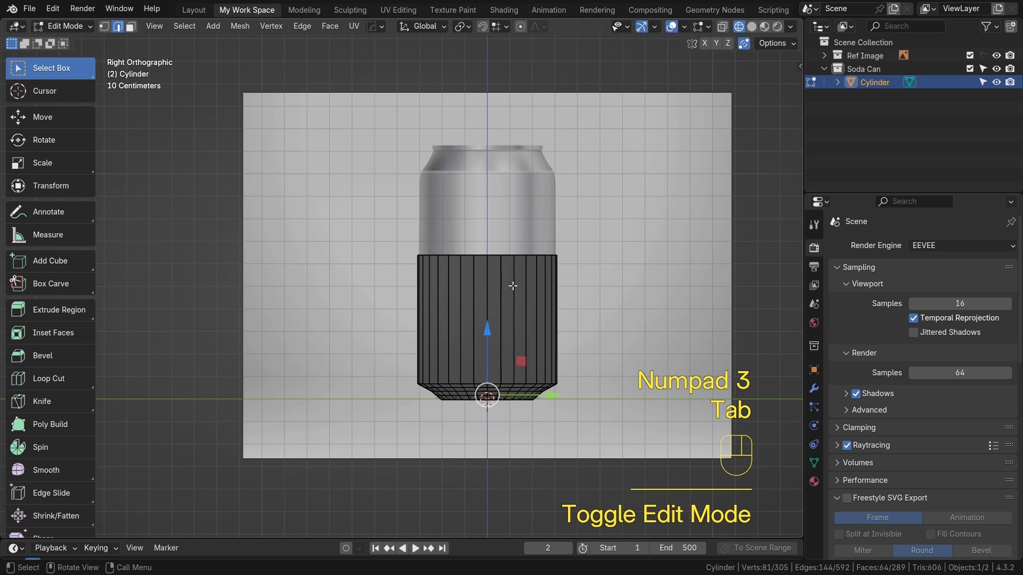
pyautogui.scroll(2, 494, 188)
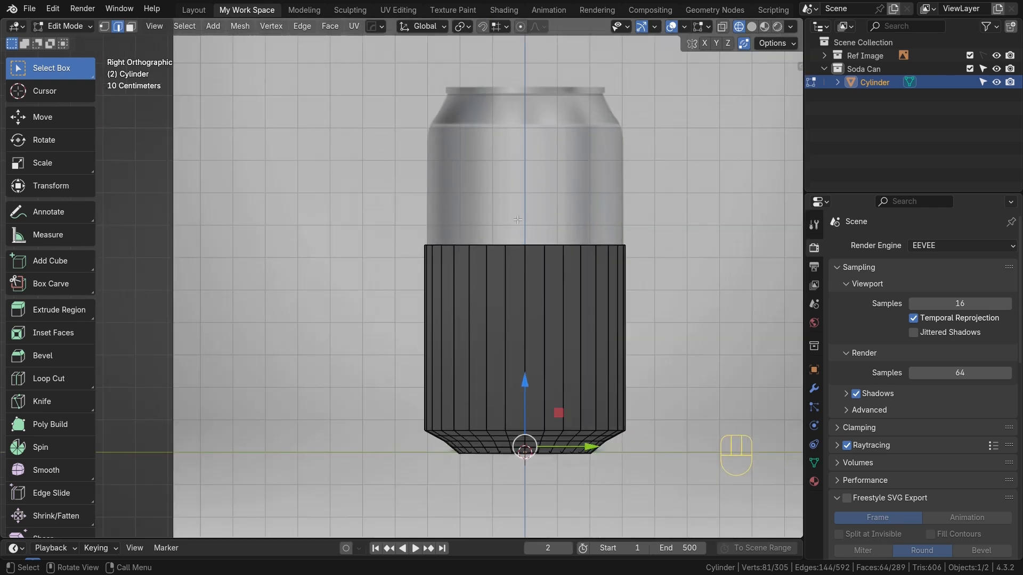
pyautogui.keyDown('shift'); pyautogui.moveTo(500, 233); pyautogui.dragTo(472, 260, button='middle'); pyautogui.keyUp('shift')
pyautogui.hotkey('alt', 'z')
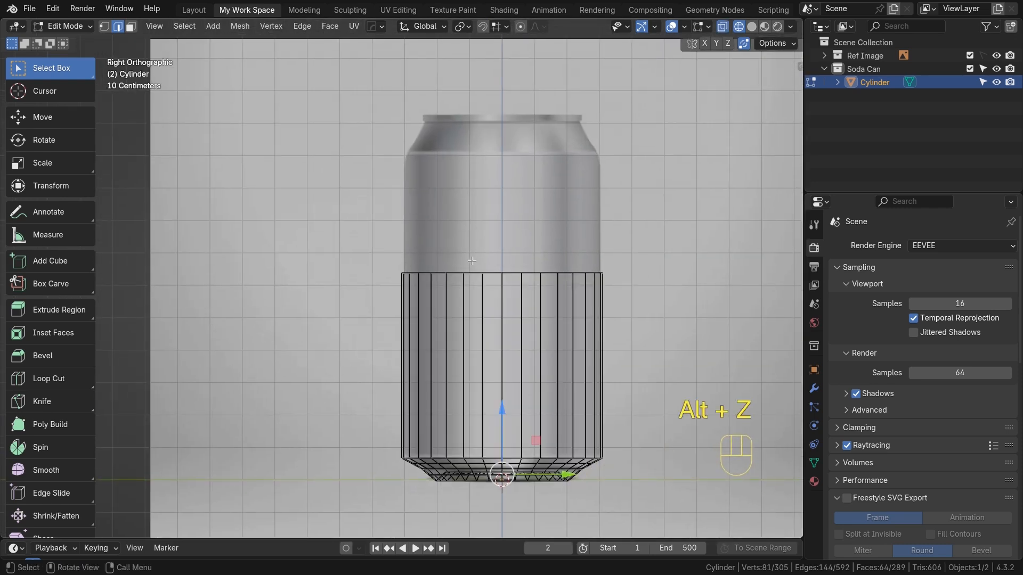
pyautogui.press('1')
pyautogui.moveTo(377, 251); pyautogui.dragTo(621, 304)
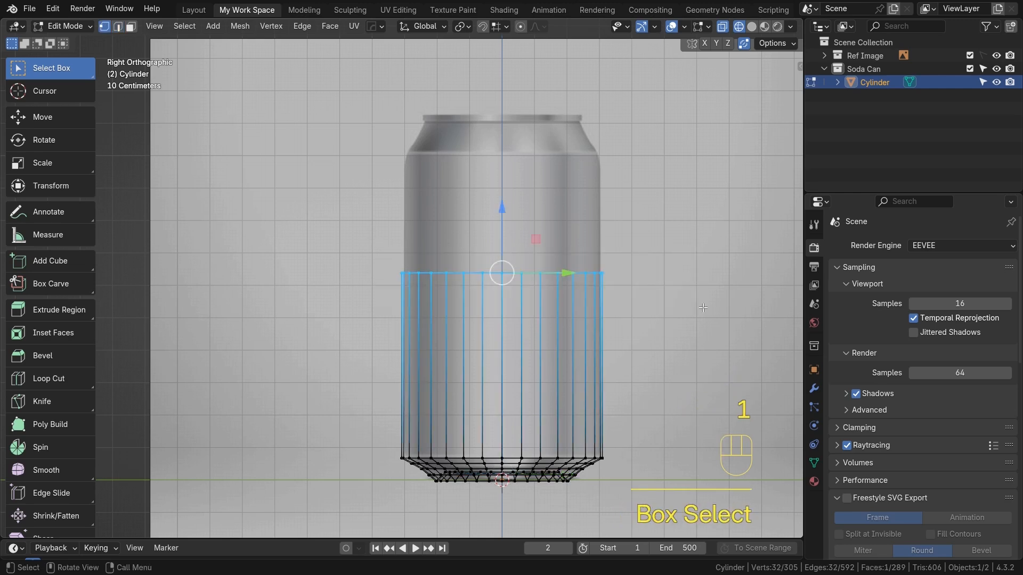
pyautogui.scroll(3, 621, 303)
pyautogui.keyDown('shift'); pyautogui.moveTo(621, 304); pyautogui.dragTo(531, 314, button='middle'); pyautogui.keyUp('shift')
pyautogui.scroll(2, 472, 254)
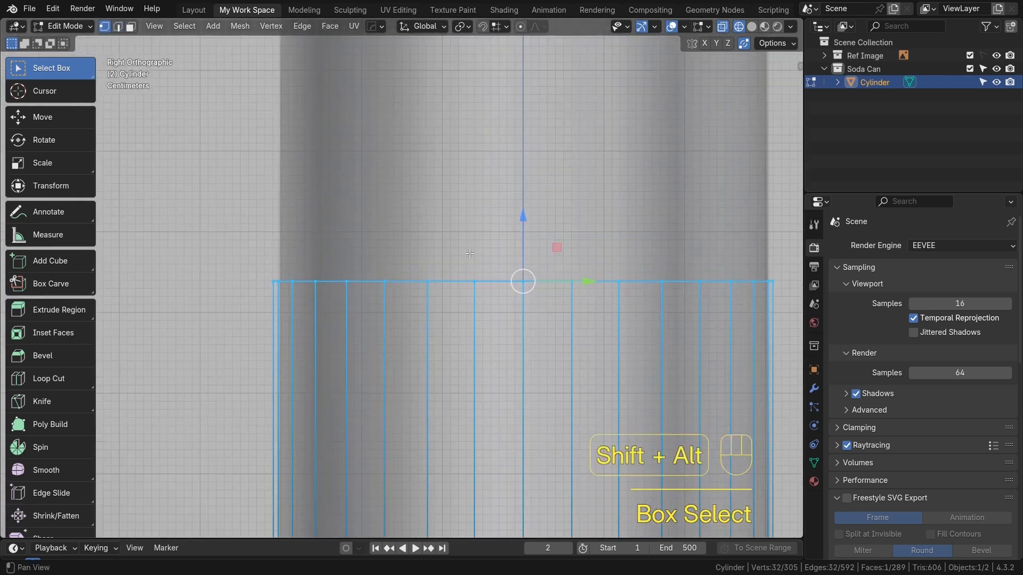
pyautogui.keyDown('alt'); pyautogui.keyDown('shift'); pyautogui.moveTo(472, 255); pyautogui.dragTo(452, 281); pyautogui.keyUp('shift'); pyautogui.keyUp('alt')
pyautogui.scroll(-4, 451, 281)
pyautogui.keyDown('alt'); pyautogui.keyDown('shift'); pyautogui.moveTo(537, 320); pyautogui.dragTo(535, 340); pyautogui.keyUp('shift'); pyautogui.keyUp('alt')
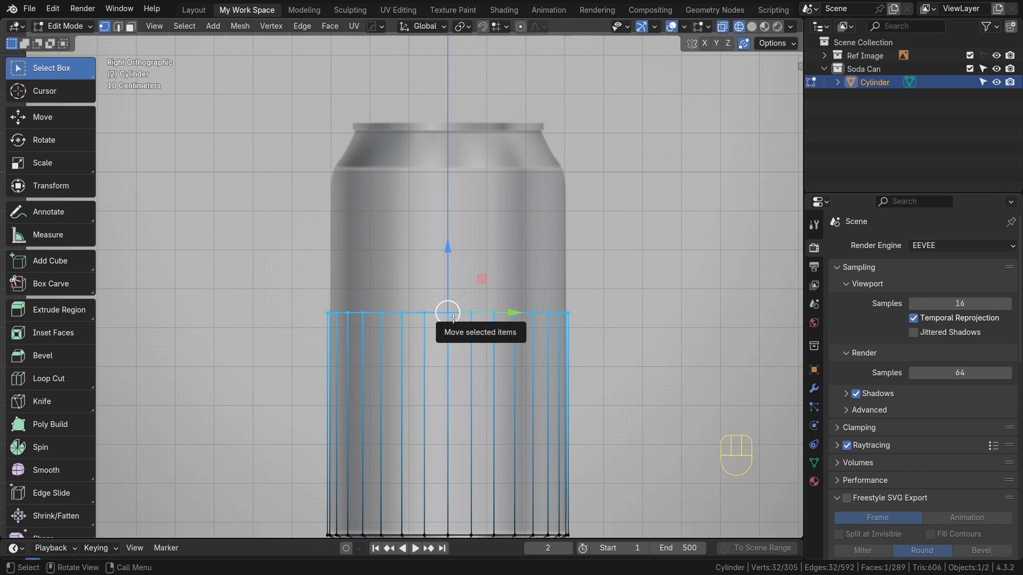
pyautogui.press('g')
pyautogui.press('z')
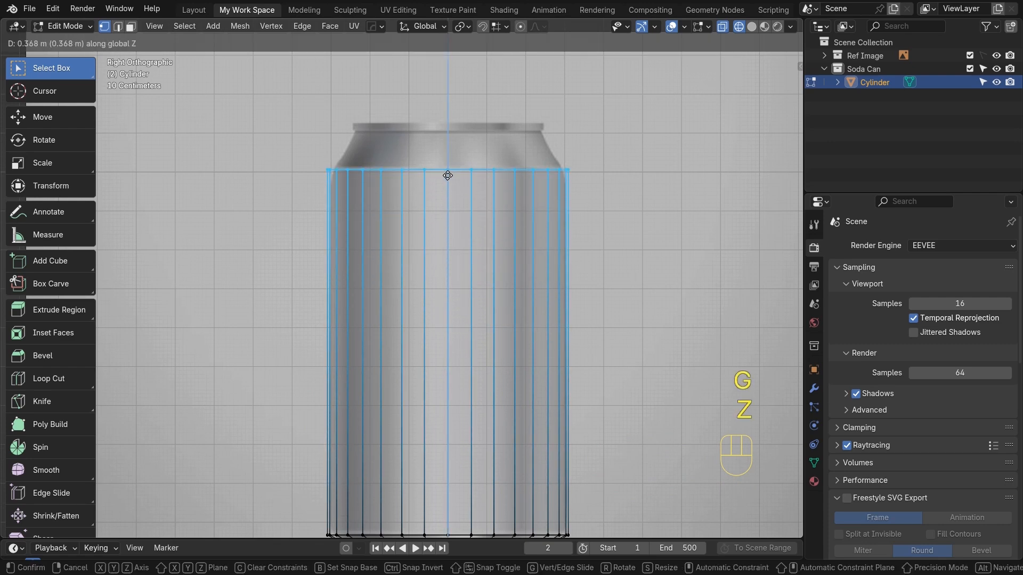
pyautogui.click(449, 175)
# Extrude the top ring straight up along Z to the top of the can's shoulder
pyautogui.scroll(2, 413, 161)
pyautogui.keyDown('alt'); pyautogui.keyDown('shift'); pyautogui.moveTo(412, 161); pyautogui.dragTo(418, 271); pyautogui.keyUp('shift'); pyautogui.keyUp('alt')
pyautogui.scroll(3, 430, 224)
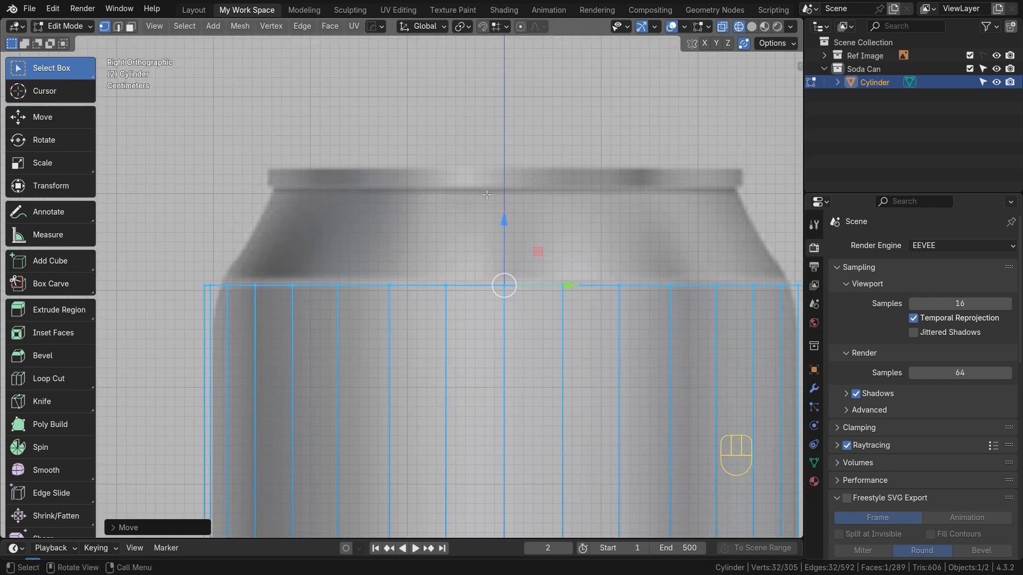
pyautogui.press('e')
pyautogui.press('z')
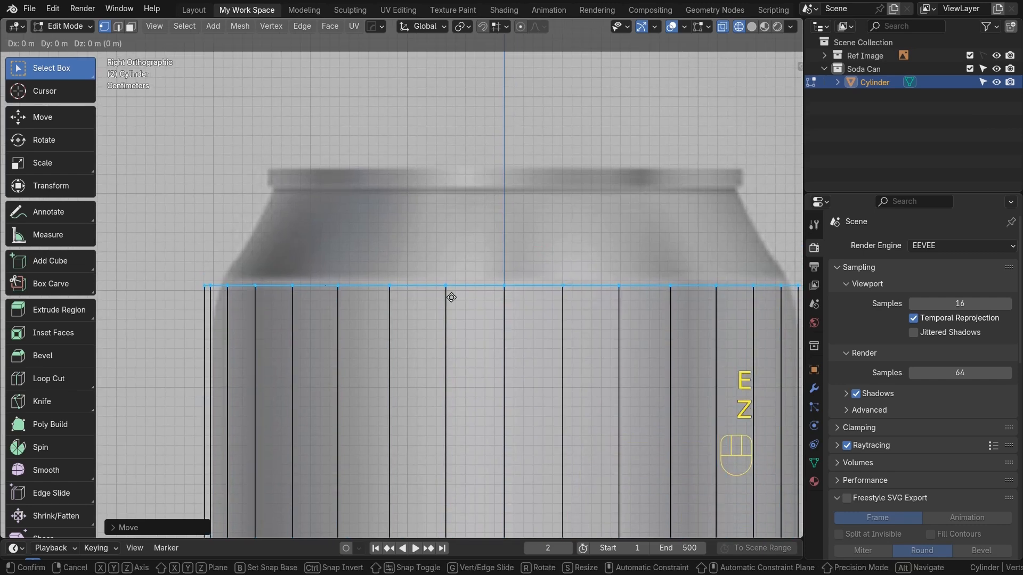
pyautogui.press('z')
pyautogui.click(453, 201)
# Scale the new top ring inward to match the neck width in the reference image
pyautogui.scroll(-2, 454, 202)
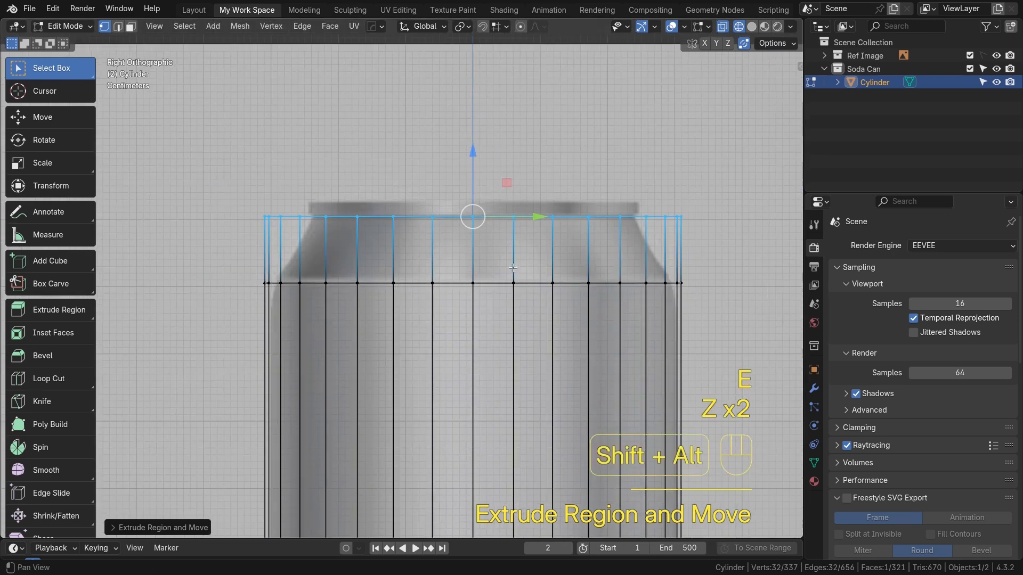
pyautogui.keyDown('alt'); pyautogui.keyDown('shift'); pyautogui.moveTo(453, 202); pyautogui.dragTo(404, 223); pyautogui.keyUp('shift'); pyautogui.keyUp('alt')
pyautogui.press('s')
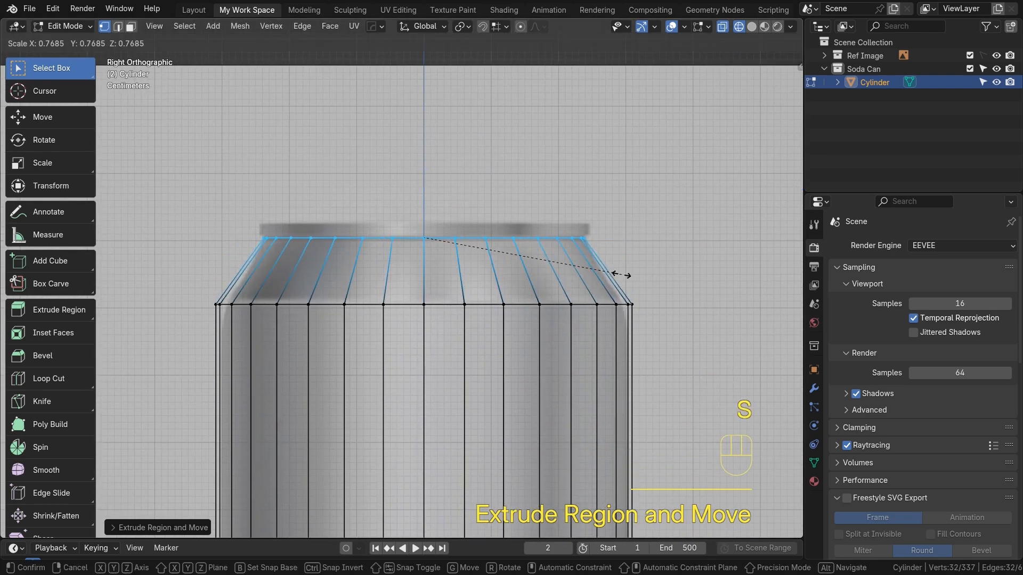
pyautogui.click(621, 277)
# Extrude the top ring a short distance up along Z to form the rim
pyautogui.scroll(2, 394, 312)
pyautogui.press('e')
pyautogui.press('z')
pyautogui.press('z')
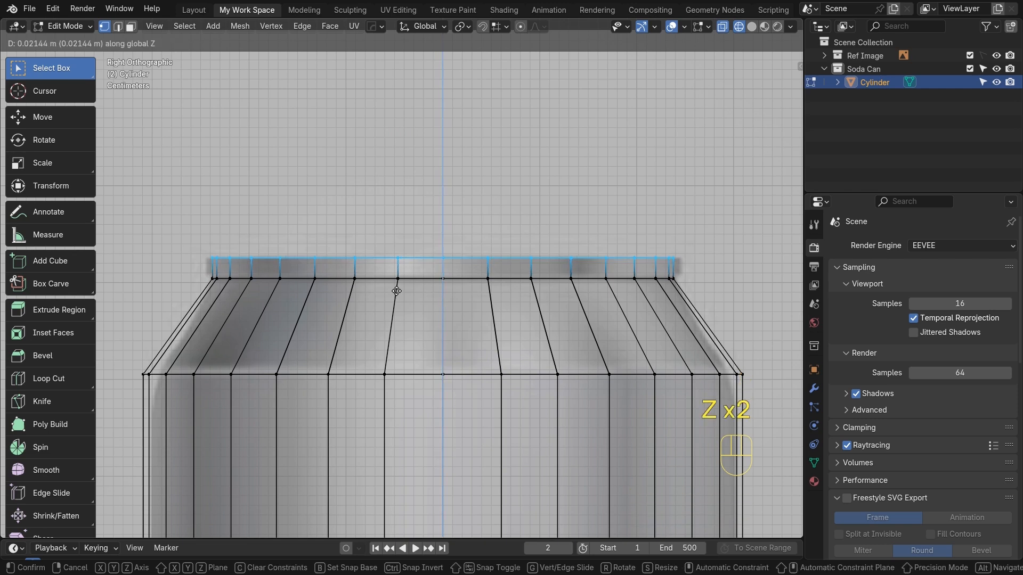
pyautogui.click(397, 291)
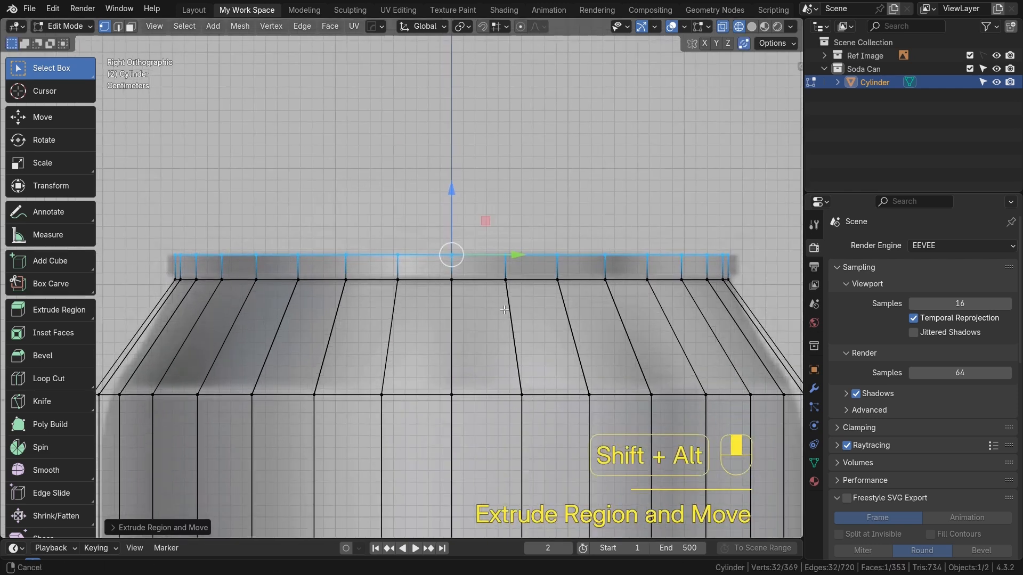
# Box-select the ring below the rim and scale it slightly outward to about 1.027
pyautogui.scroll(1, 373, 312)
pyautogui.moveTo(155, 261); pyautogui.dragTo(697, 326)
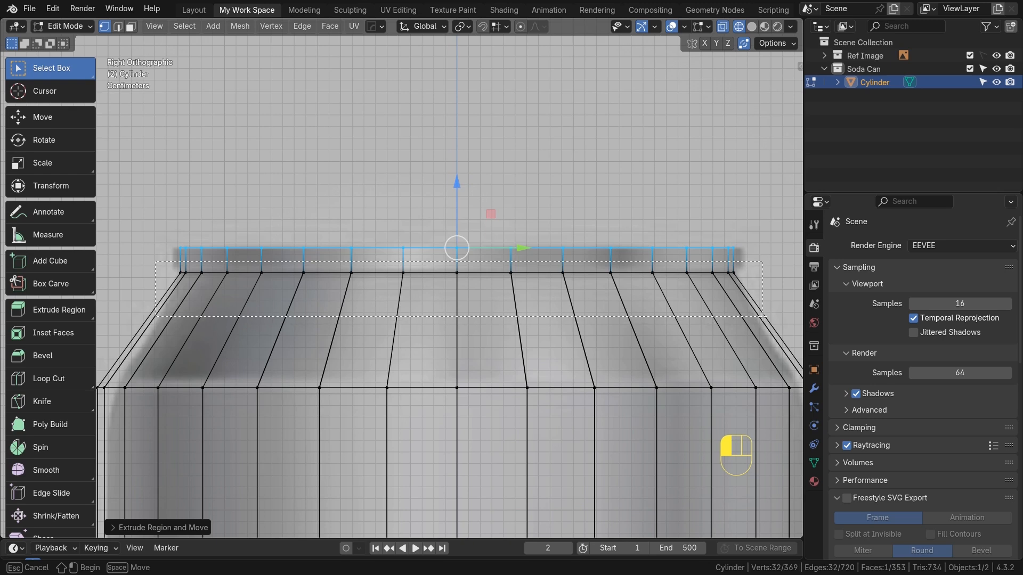
pyautogui.moveTo(762, 316); pyautogui.dragTo(763, 316)
pyautogui.press('s')
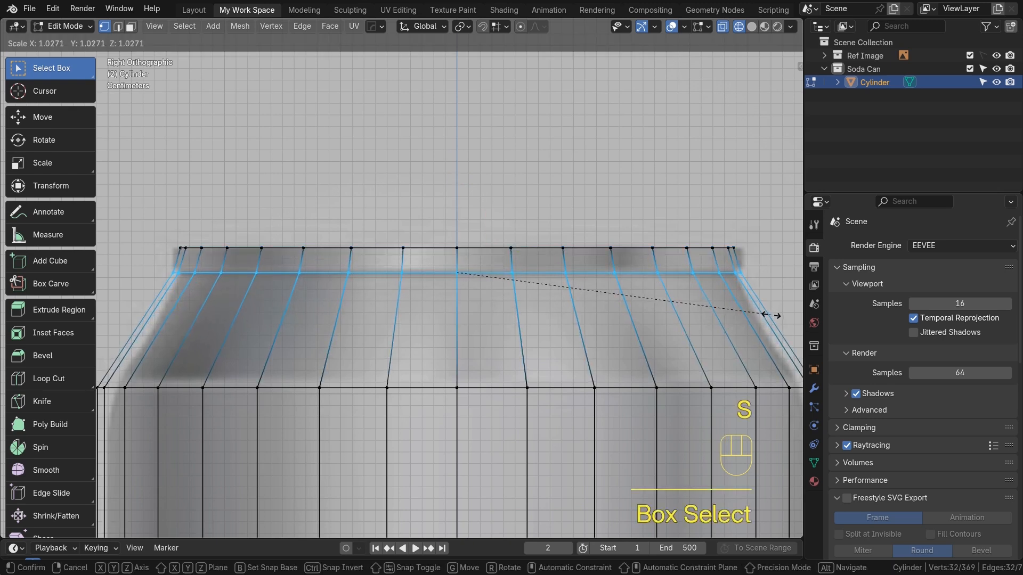
pyautogui.click(770, 316)
# Add a centered loop cut around the shoulder section
pyautogui.scroll(-3, 471, 297)
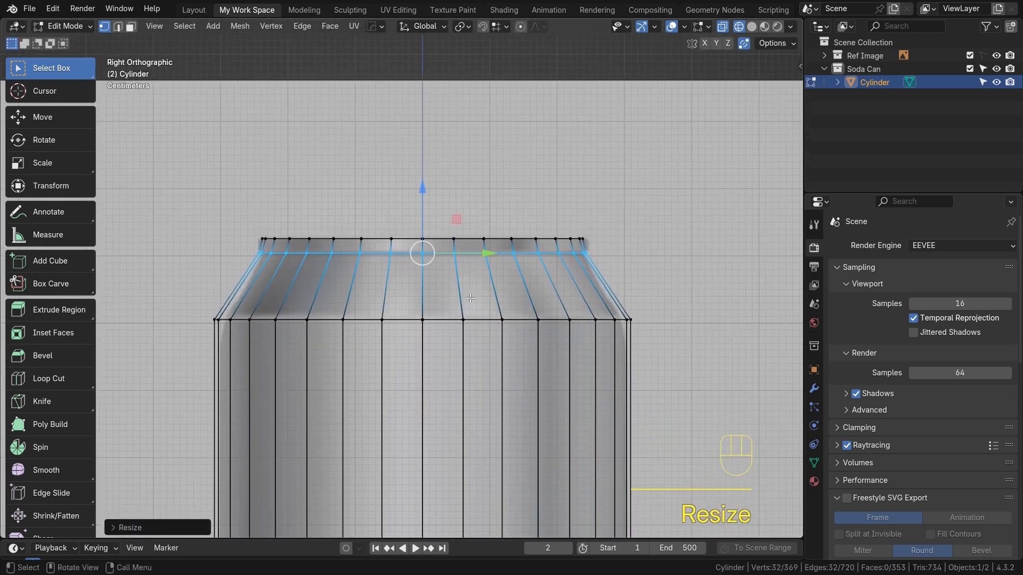
pyautogui.hotkey('ctrl', 'r')
pyautogui.click(470, 297)
pyautogui.rightClick(466, 268)
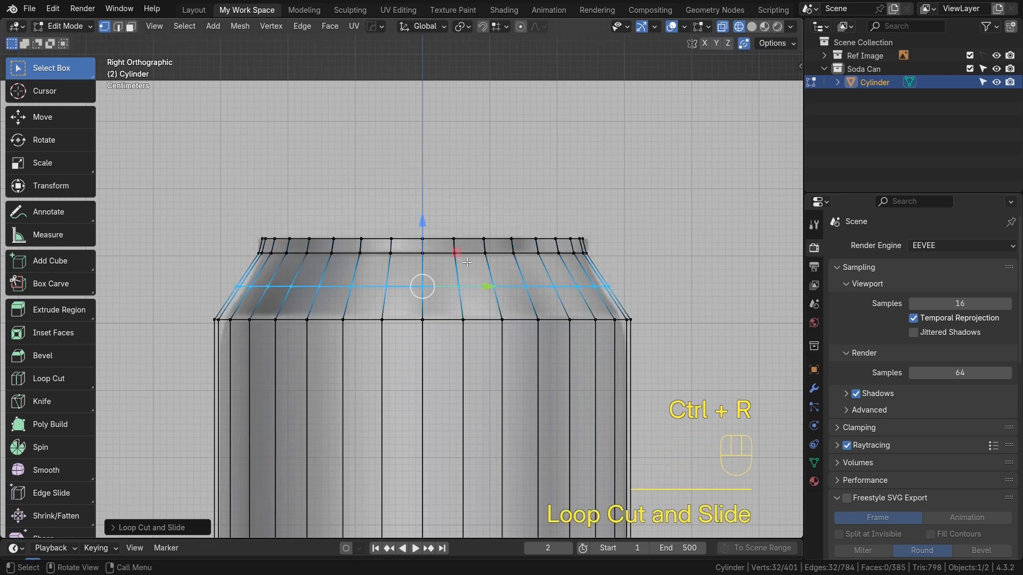
# Select the edge loop at the base of the rim and bevel it with one segment
pyautogui.scroll(3, 466, 268)
pyautogui.press('2')
pyautogui.keyDown('alt'); pyautogui.click(402, 271); pyautogui.keyUp('alt')
pyautogui.hotkey('ctrl', 'b')
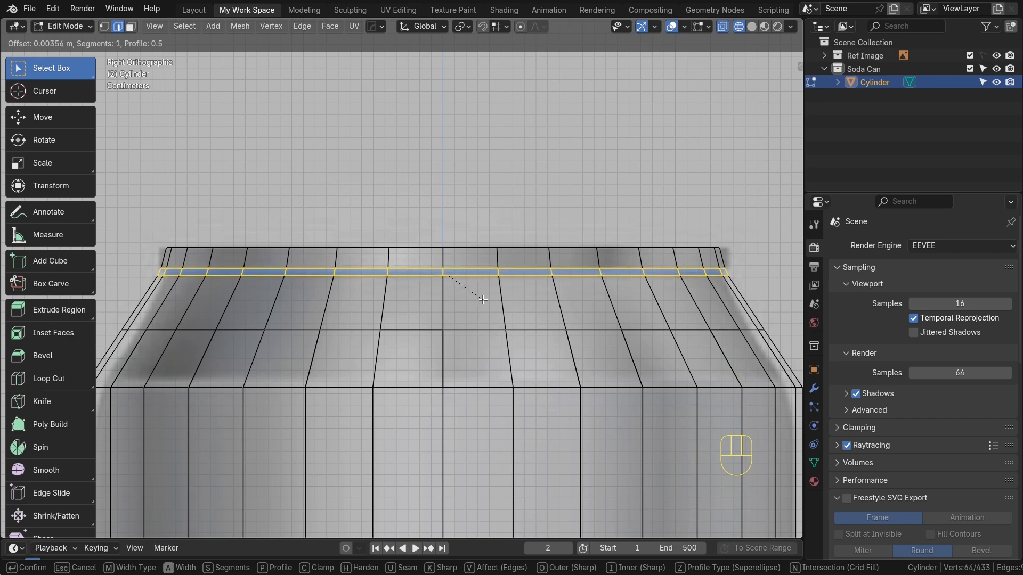
pyautogui.click(474, 300)
# Extrude the beveled faces along their normals slightly inward to form a groove
pyautogui.moveTo(403, 288); pyautogui.dragTo(463, 334, button='middle')
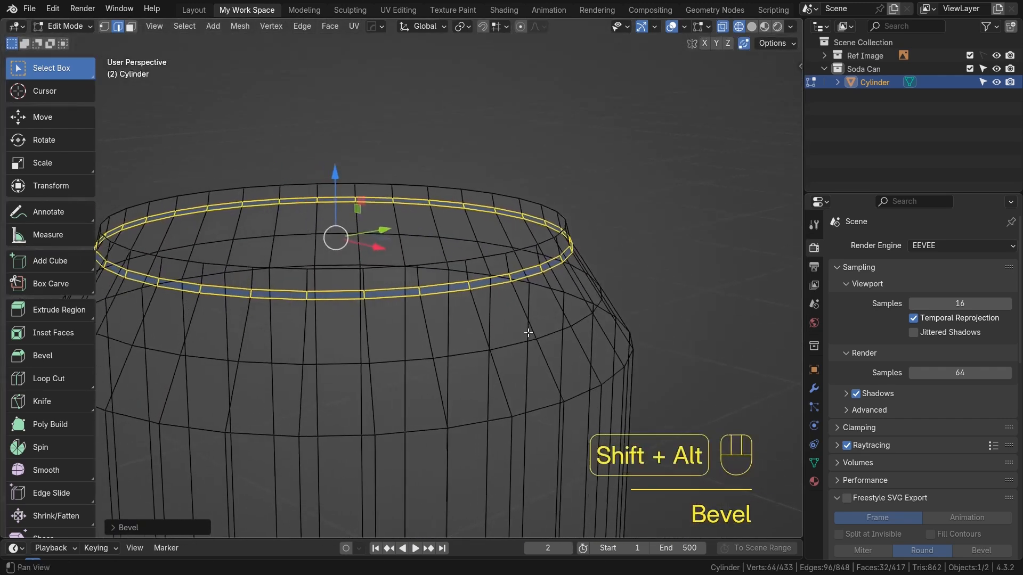
pyautogui.hotkey('alt', 'e')
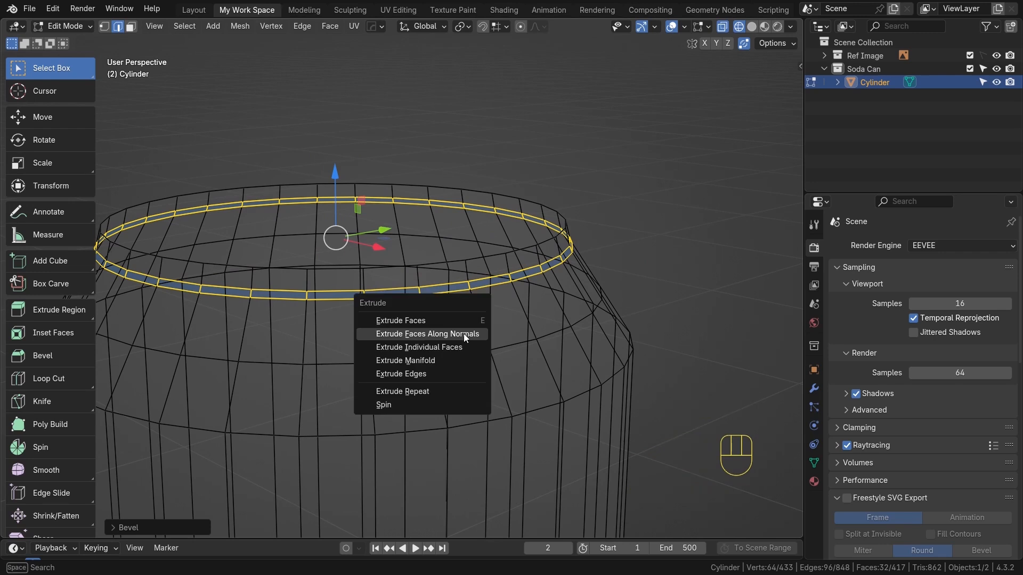
pyautogui.click(463, 333)
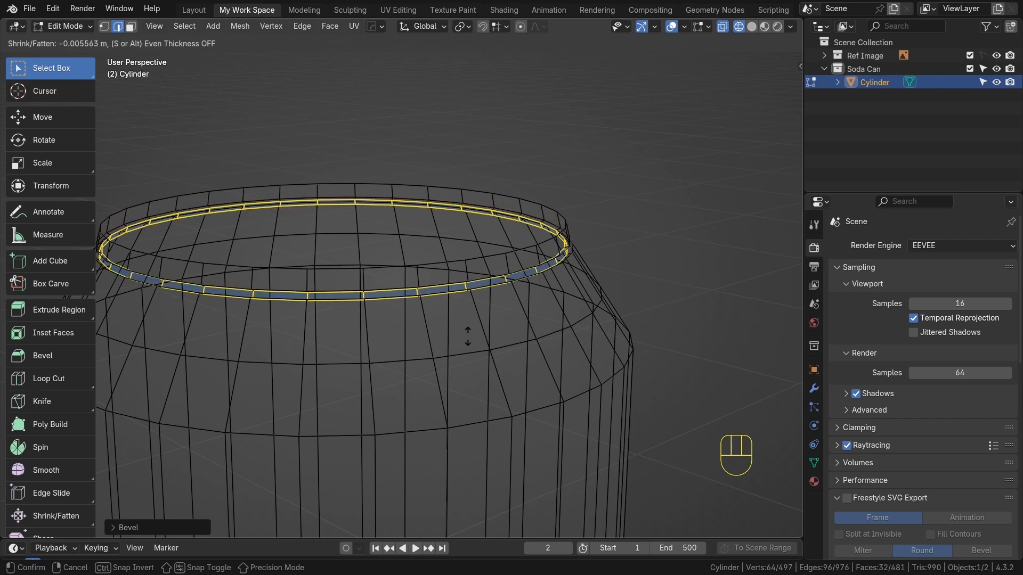
pyautogui.click(468, 336)
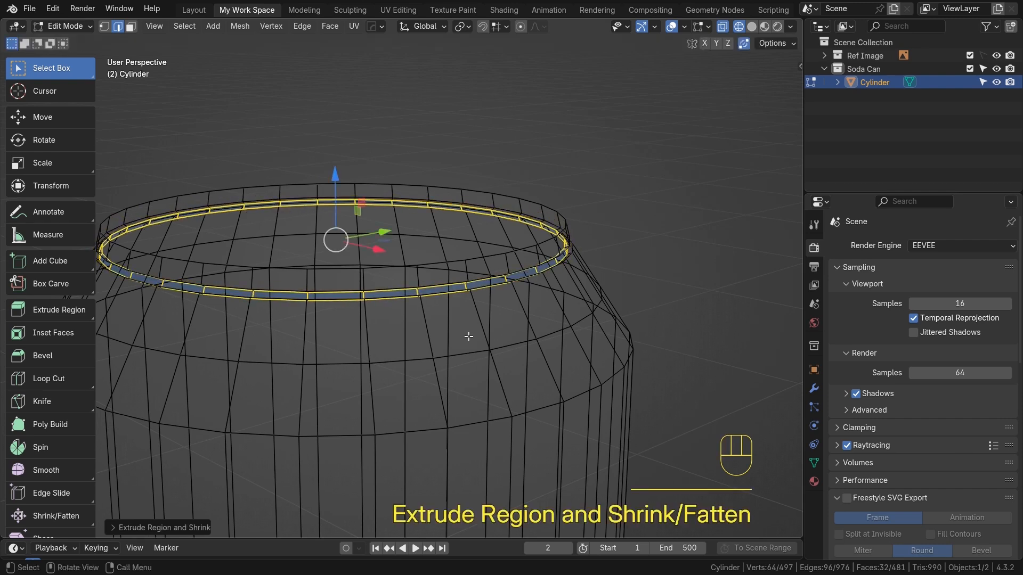
# Select the edge loop where the rim meets the shoulder and bevel it with 3 segments
pyautogui.press('Tab')
pyautogui.hotkey('alt', 'z')
pyautogui.hotkey('shift', 'z')
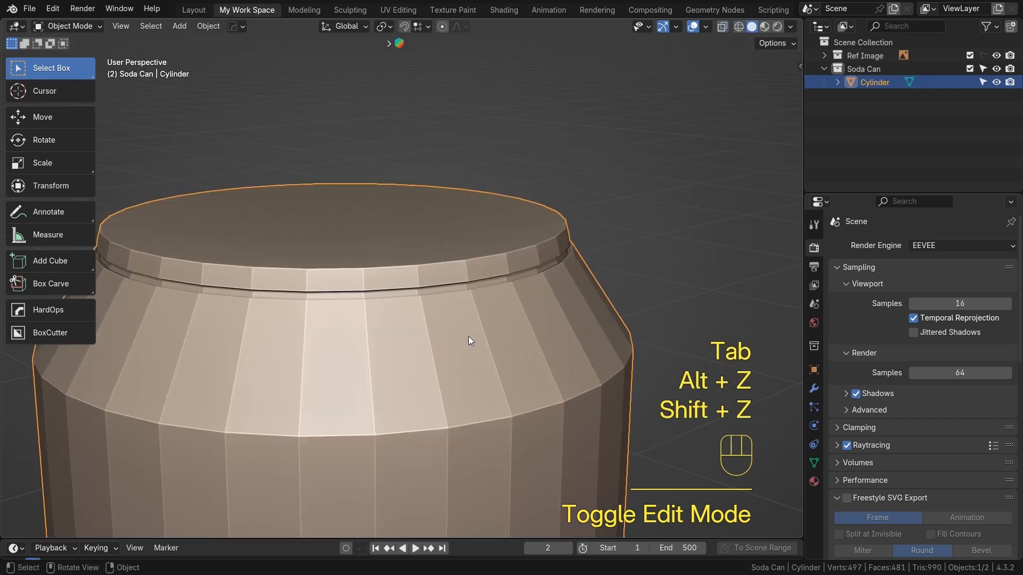
pyautogui.press('KP_3')
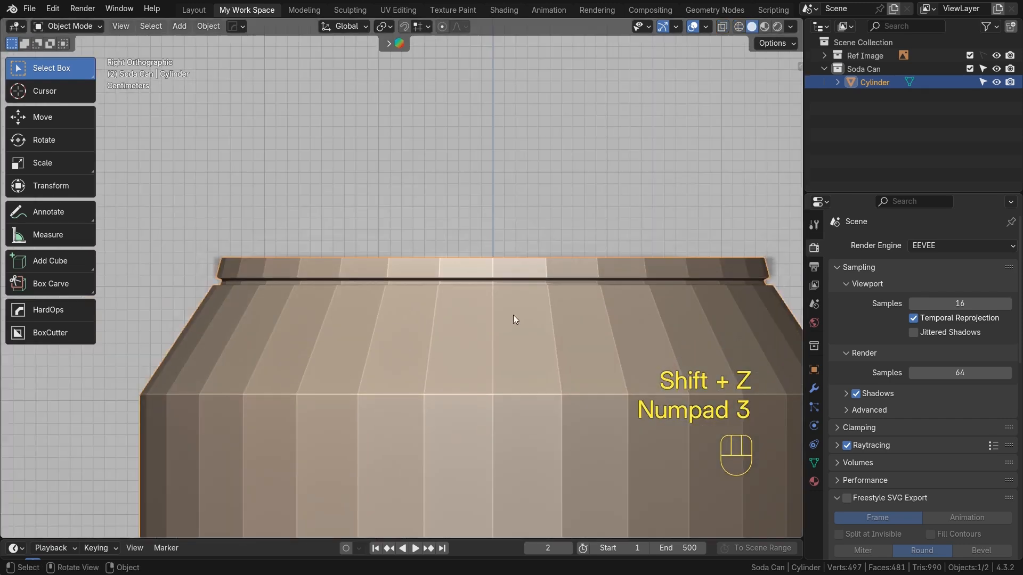
pyautogui.scroll(3, 506, 320)
pyautogui.press('Tab')
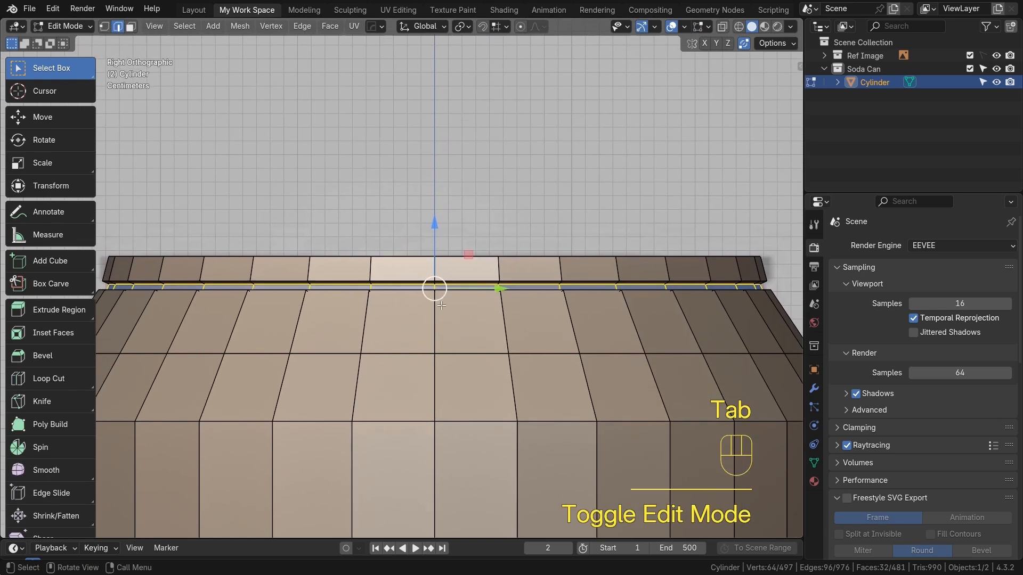
pyautogui.keyDown('alt'); pyautogui.click(403, 282); pyautogui.keyUp('alt')
pyautogui.keyDown('alt'); pyautogui.keyDown('shift'); pyautogui.click(405, 289); pyautogui.keyUp('shift'); pyautogui.keyUp('alt')
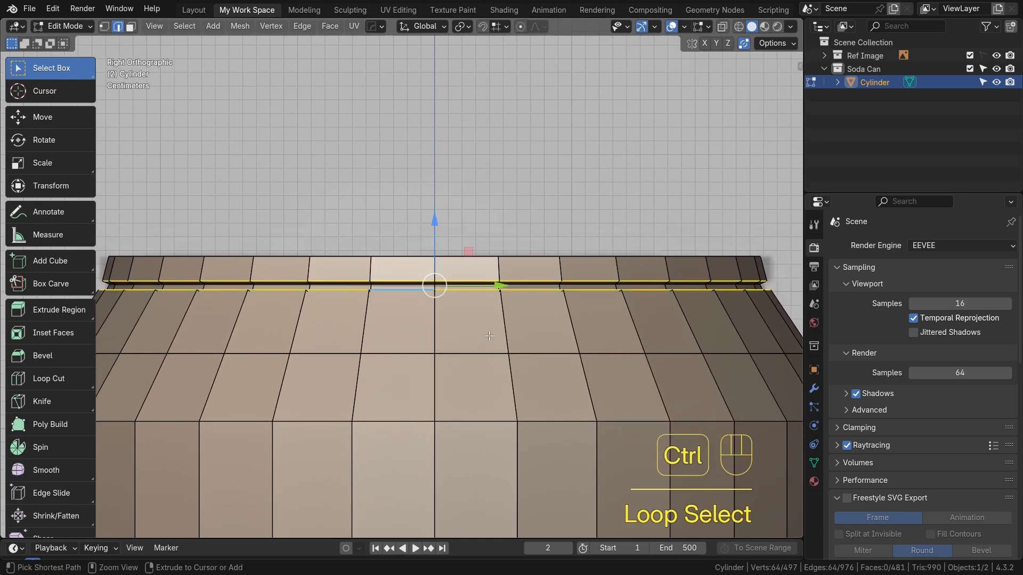
pyautogui.hotkey('ctrl', 'b')
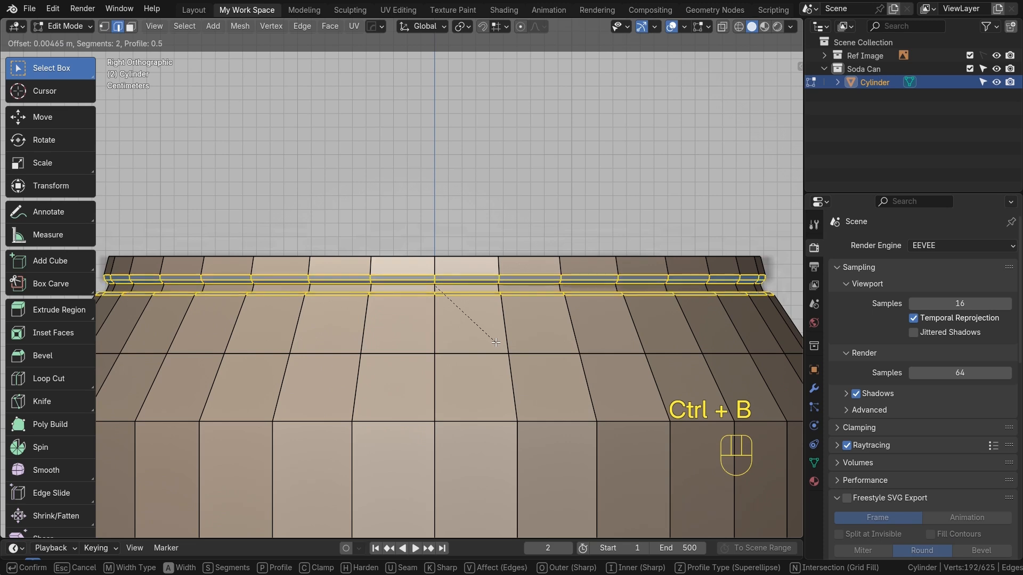
pyautogui.scroll(1, 498, 340)
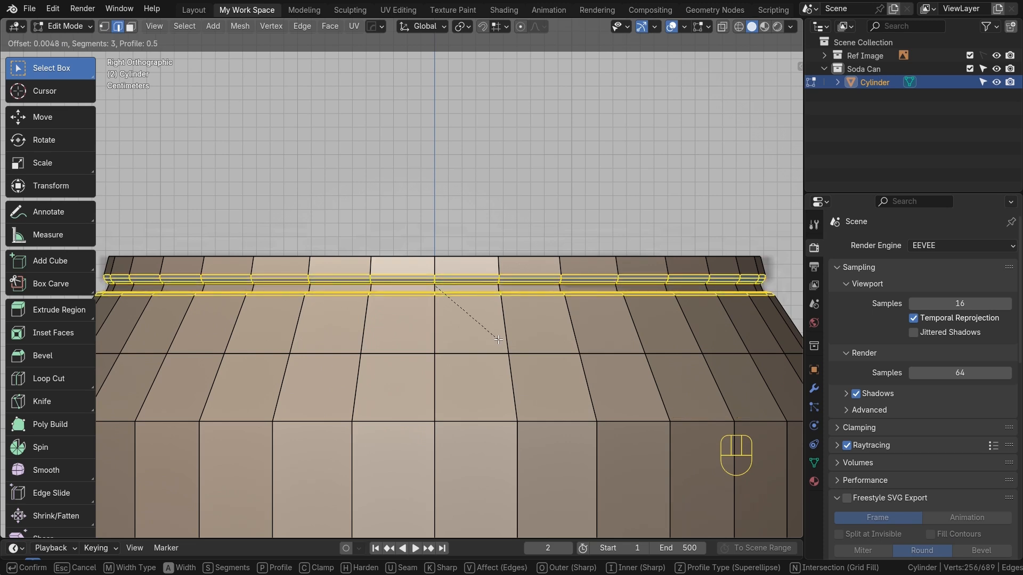
pyautogui.click(498, 340)
# Toggle between Object and Edit Mode to inspect the shaped rim
pyautogui.press('Tab')
pyautogui.keyDown('alt'); pyautogui.keyDown('shift'); pyautogui.moveTo(479, 327); pyautogui.dragTo(478, 311, button='middle'); pyautogui.keyUp('shift'); pyautogui.keyUp('alt')
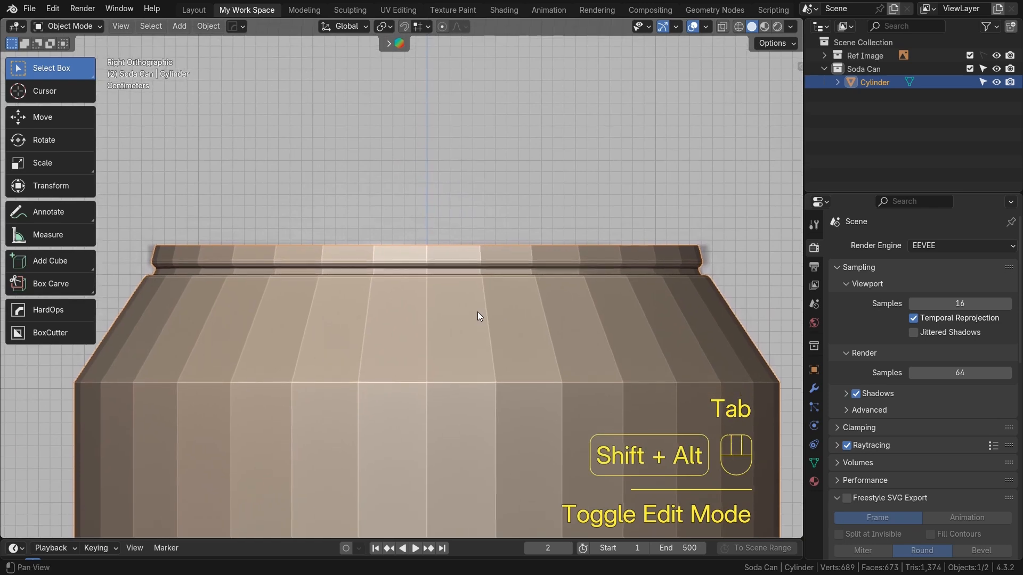
pyautogui.press('Tab')
pyautogui.press('Tab')
pyautogui.keyDown('alt'); pyautogui.keyDown('shift'); pyautogui.moveTo(463, 386); pyautogui.dragTo(465, 326, button='middle'); pyautogui.keyUp('shift'); pyautogui.keyUp('alt')
pyautogui.press('Tab')
pyautogui.press('Tab')
pyautogui.press('Tab')
pyautogui.keyDown('alt'); pyautogui.click(467, 311); pyautogui.keyUp('alt')
pyautogui.scroll(-3, 389, 309)
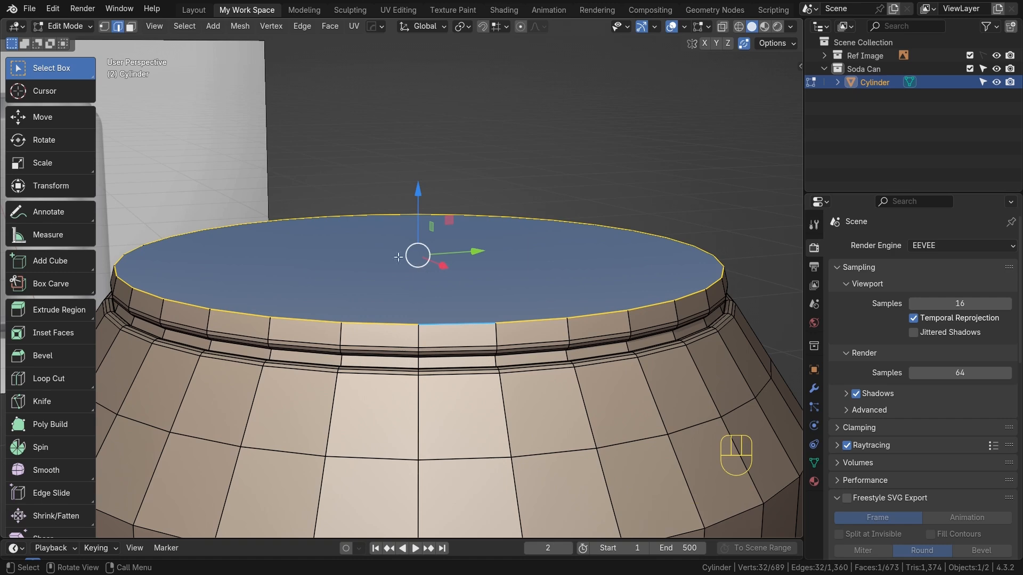
# Select the can's top face and inset it slightly from the top view, then leave Edit Mode
pyautogui.press('3')
pyautogui.click(564, 413)
pyautogui.press('KP_7')
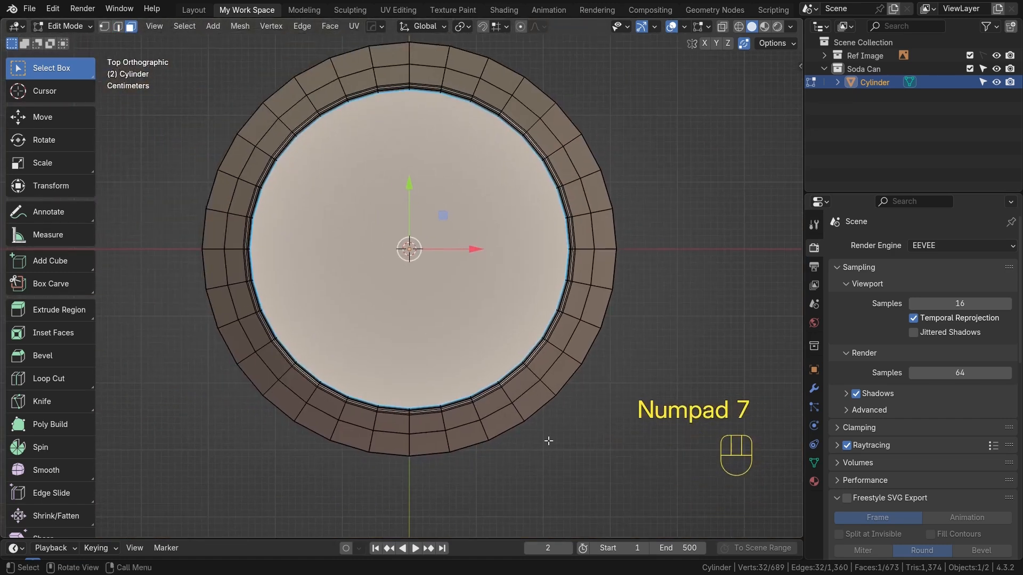
pyautogui.press('i')
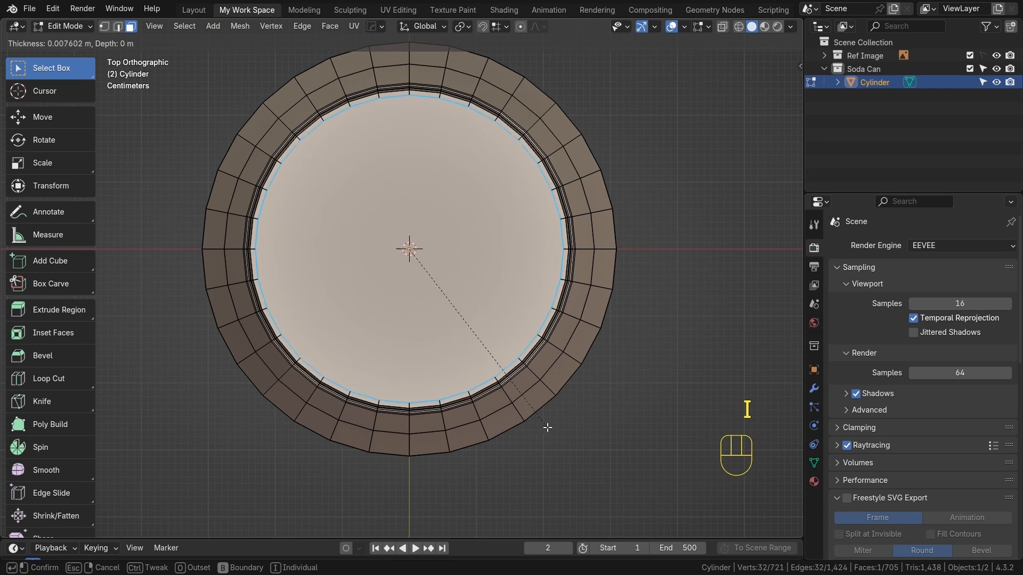
pyautogui.click(544, 427)
pyautogui.press('Tab')
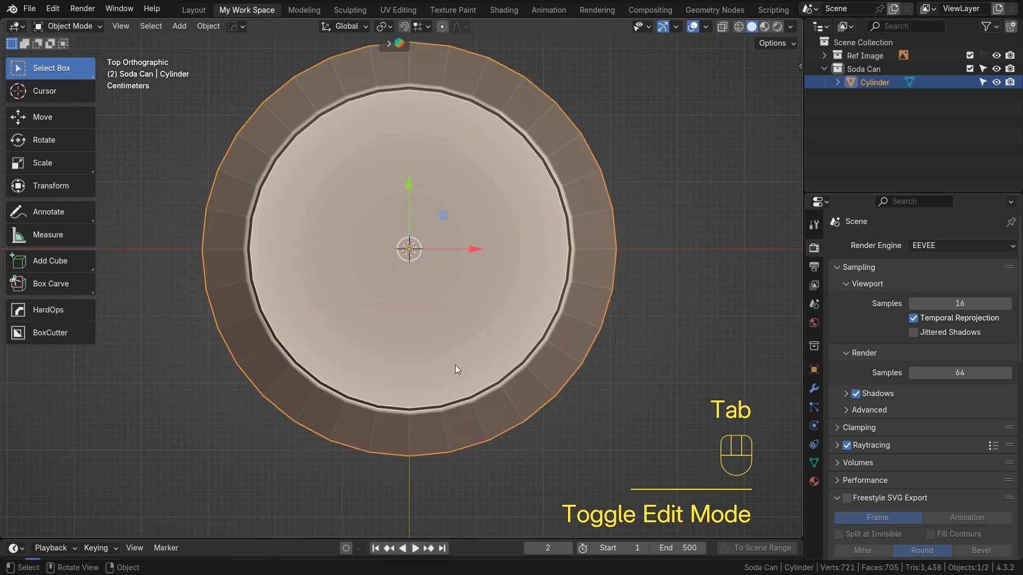
pyautogui.press('KP_1')
pyautogui.keyDown('alt'); pyautogui.keyDown('shift'); pyautogui.moveTo(444, 357); pyautogui.dragTo(405, 299, button='middle'); pyautogui.keyUp('shift'); pyautogui.keyUp('alt')
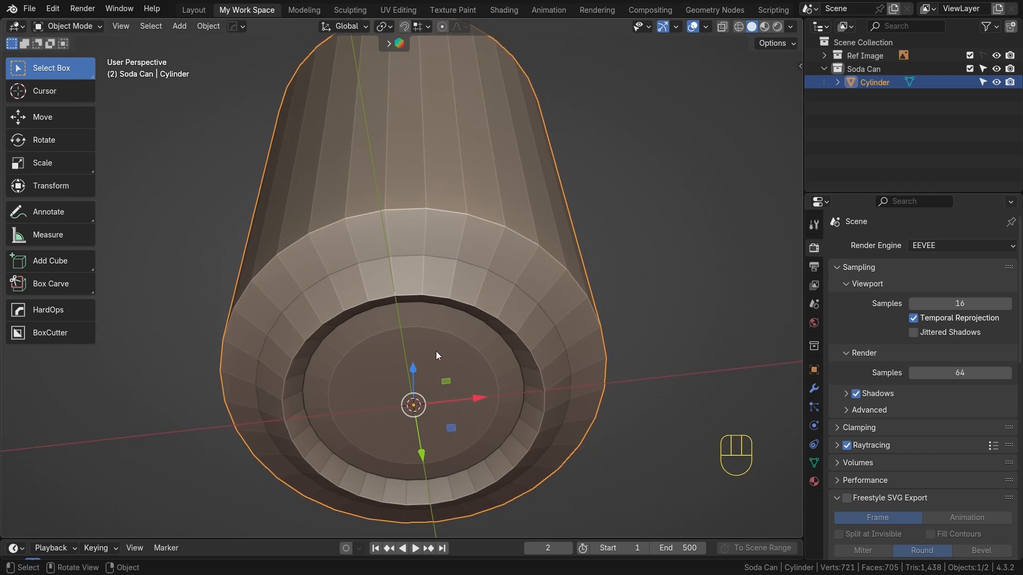
# Bevel the selected inner edge loop of the can's top recess with 4 segments
pyautogui.press('Tab')
pyautogui.scroll(3, 435, 352)
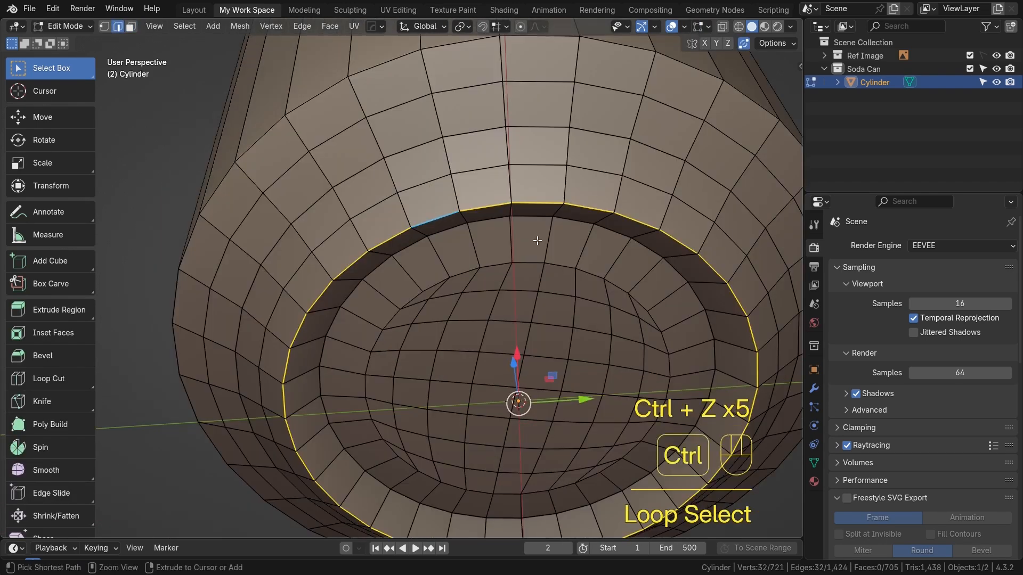
pyautogui.hotkey('ctrl', 'b')
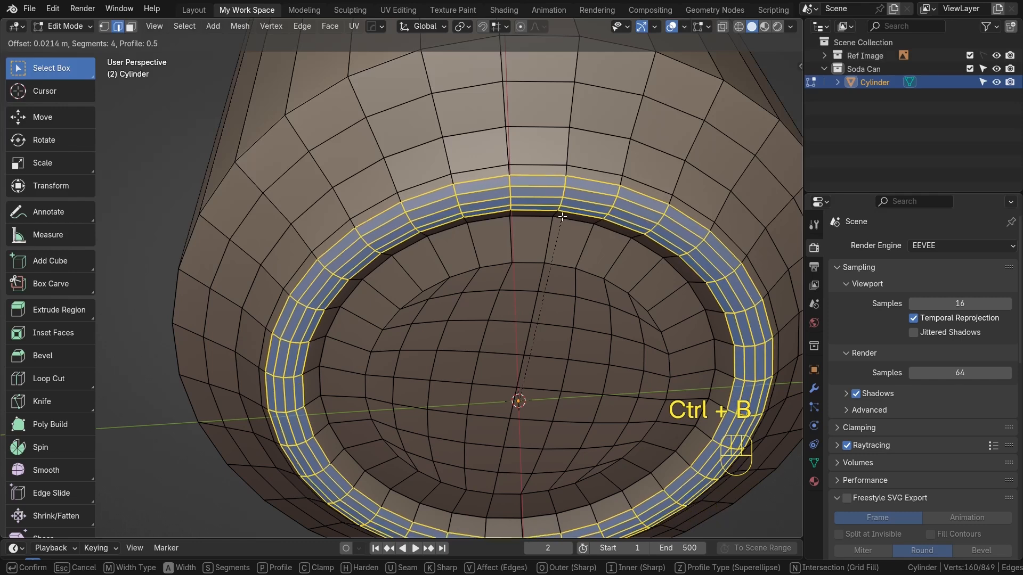
pyautogui.click(560, 219)
# Select the edge loop at the bottom of the top recess and bevel it with 4 segments
pyautogui.press('Tab')
pyautogui.press('Tab')
pyautogui.scroll(-1, 525, 248)
pyautogui.keyDown('alt'); pyautogui.click(483, 268); pyautogui.keyUp('alt')
pyautogui.keyDown('alt'); pyautogui.keyDown('shift'); pyautogui.click(453, 457); pyautogui.keyUp('shift'); pyautogui.keyUp('alt')
pyautogui.keyDown('alt'); pyautogui.keyDown('shift'); pyautogui.click(629, 353); pyautogui.keyUp('shift'); pyautogui.keyUp('alt')
pyautogui.keyDown('alt'); pyautogui.keyDown('shift'); pyautogui.click(377, 348); pyautogui.keyUp('shift'); pyautogui.keyUp('alt')
pyautogui.hotkey('ctrl', 'b')
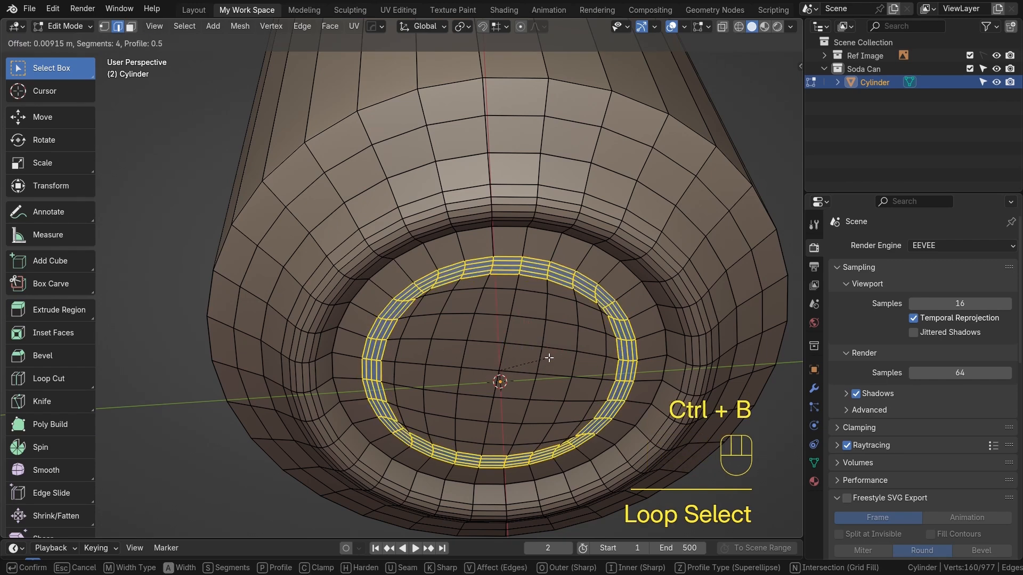
pyautogui.click(549, 358)
# Select the outer edge loop where the shoulder meets the rim and bevel it with 4 segments
pyautogui.press('Tab')
pyautogui.moveTo(532, 212); pyautogui.dragTo(511, 315, button='middle')
pyautogui.press('Tab')
pyautogui.keyDown('alt'); pyautogui.click(491, 110); pyautogui.keyUp('alt')
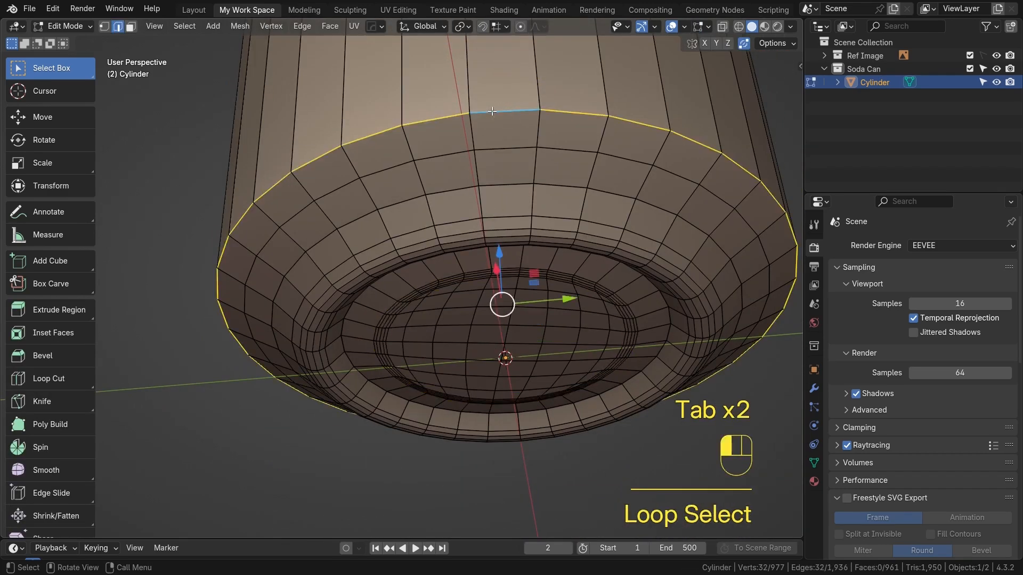
pyautogui.hotkey('ctrl', 'b')
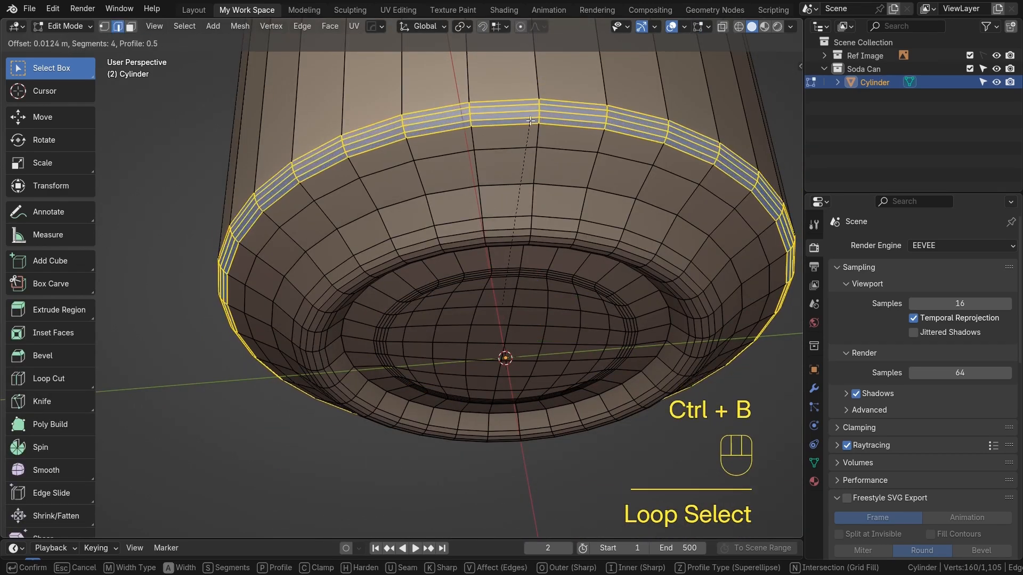
pyautogui.click(525, 138)
# Leave Edit Mode and add a level 2 Subdivision Surface modifier to the can
pyautogui.press('Tab')
pyautogui.scroll(-6, 519, 157)
pyautogui.moveTo(520, 171); pyautogui.dragTo(499, 314, button='middle')
pyautogui.press('KP_1')
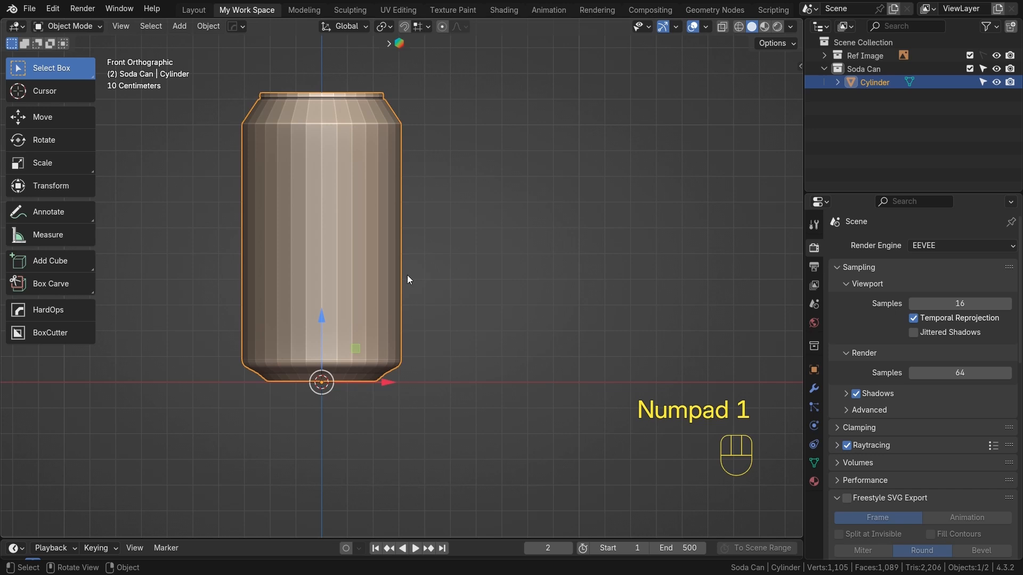
pyautogui.keyDown('shift'); pyautogui.moveTo(341, 233); pyautogui.dragTo(442, 289, button='middle'); pyautogui.keyUp('shift')
pyautogui.click(443, 288)
pyautogui.scroll(2, 455, 257)
pyautogui.keyDown('shift'); pyautogui.moveTo(452, 254); pyautogui.dragTo(449, 273, button='middle'); pyautogui.keyUp('shift')
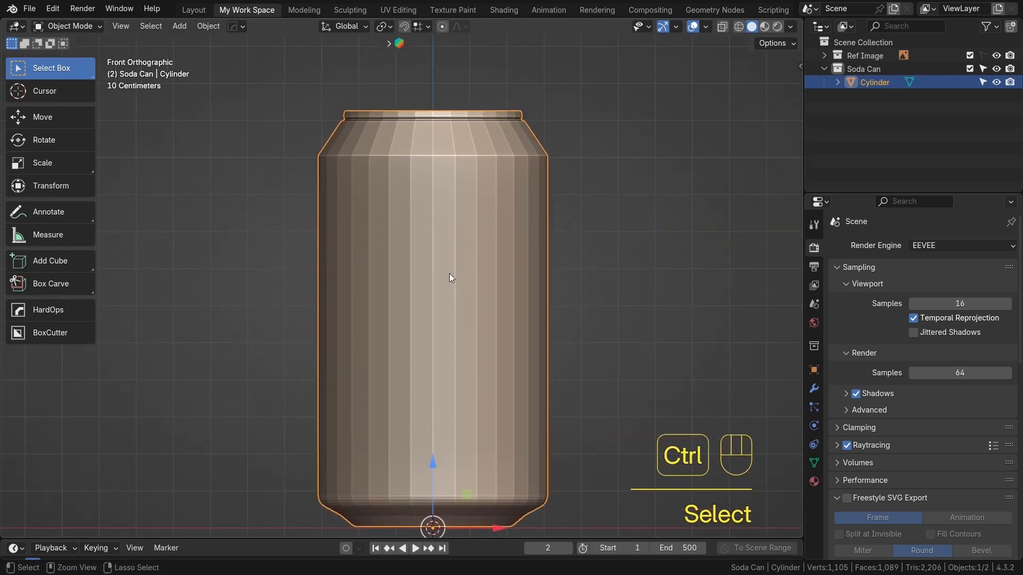
pyautogui.hotkey('ctrl', '2')
pyautogui.scroll(1, 449, 273)
pyautogui.scroll(-3, 506, 317)
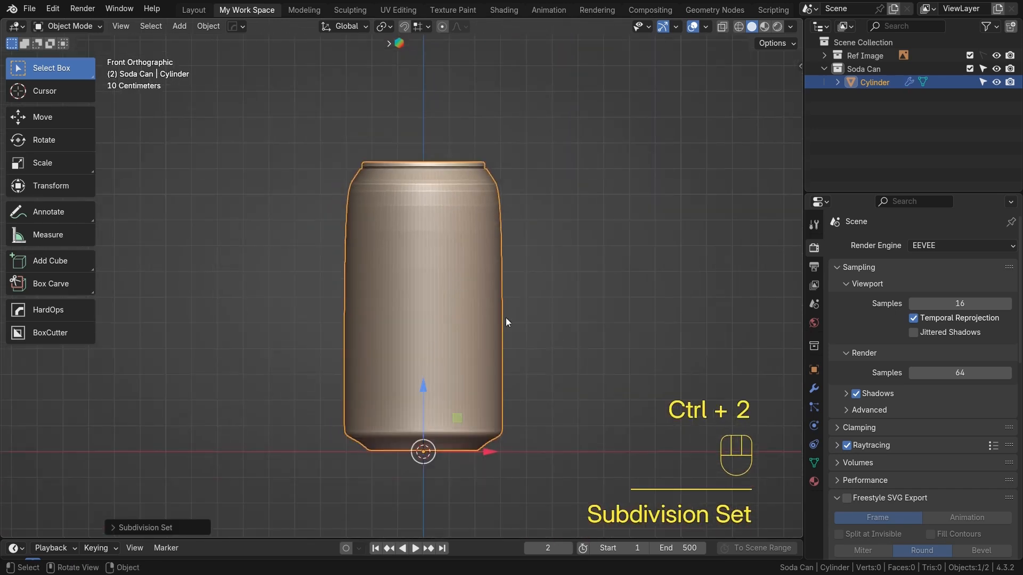
# Open the modifier properties and compare the smoothed can in Object and Edit Mode
pyautogui.click(813, 388)
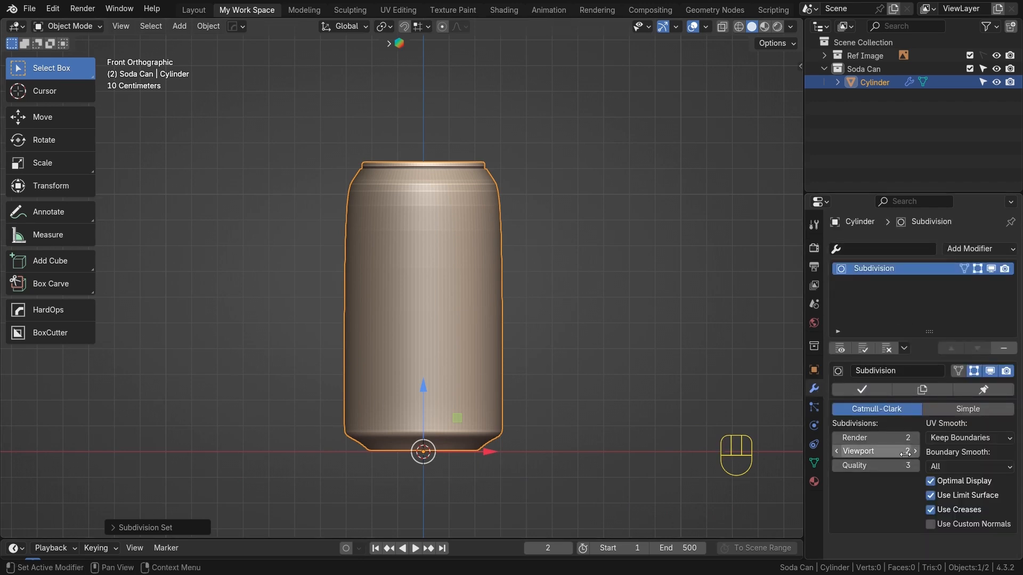
pyautogui.scroll(3, 477, 271)
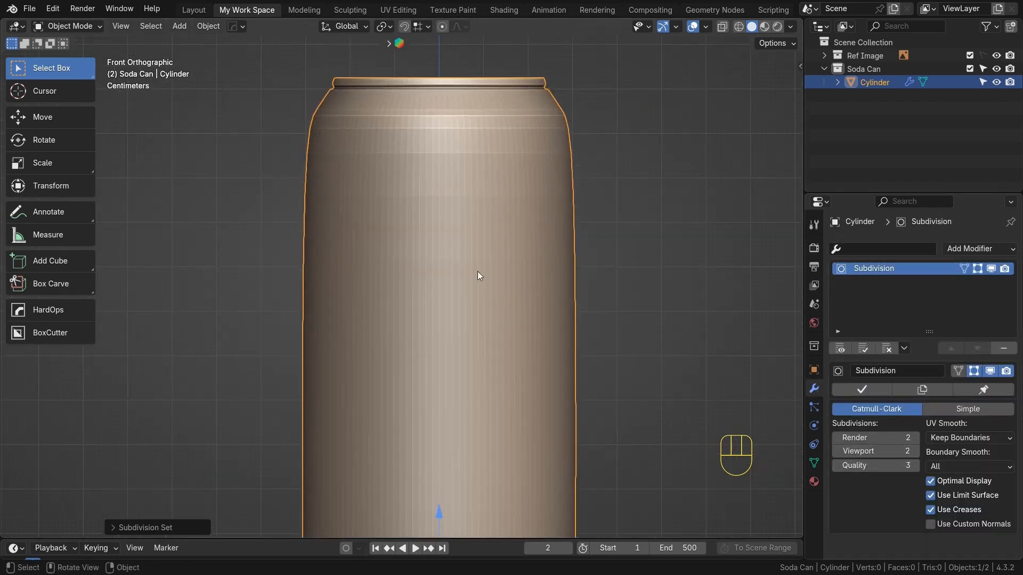
pyautogui.press('Tab')
pyautogui.scroll(2, 461, 195)
pyautogui.keyDown('alt'); pyautogui.keyDown('shift'); pyautogui.moveTo(461, 196); pyautogui.dragTo(456, 256, button='middle'); pyautogui.keyUp('shift'); pyautogui.keyUp('alt')
pyautogui.doubleClick(434, 191)
pyautogui.press('Tab')
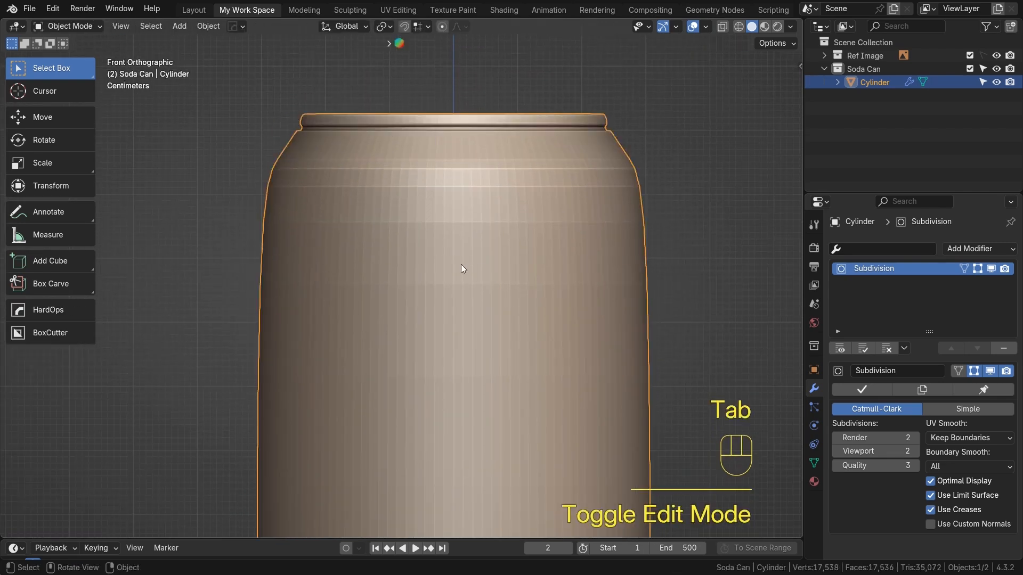
pyautogui.scroll(-6, 442, 264)
pyautogui.scroll(3, 410, 277)
pyautogui.scroll(-2, 398, 274)
pyautogui.press('Tab')
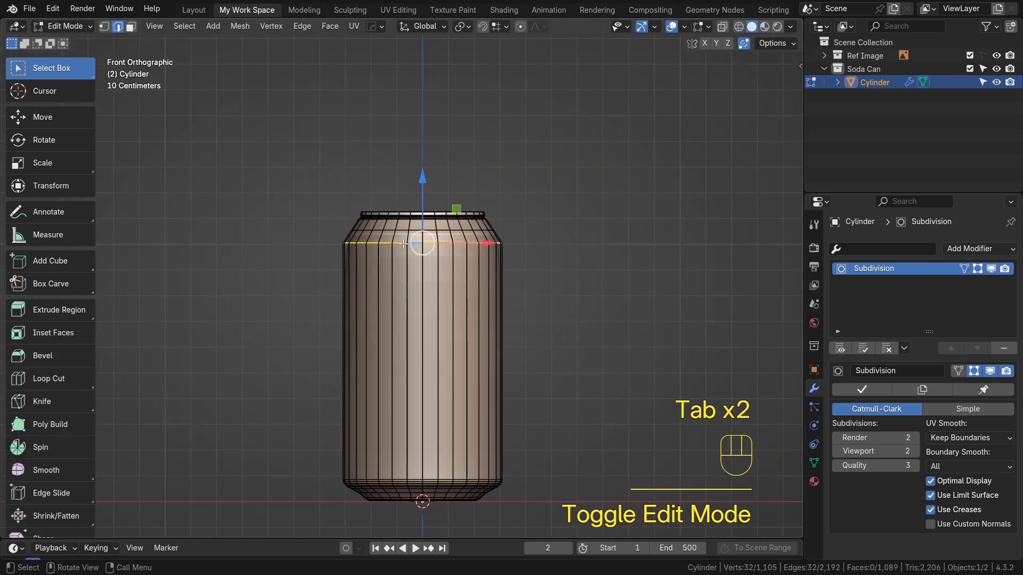
# Select the edge loop at the shoulder's lower edge and set its crease to 1
pyautogui.click(402, 244)
pyautogui.keyDown('alt'); pyautogui.click(483, 243); pyautogui.keyUp('alt')
pyautogui.scroll(2, 535, 279)
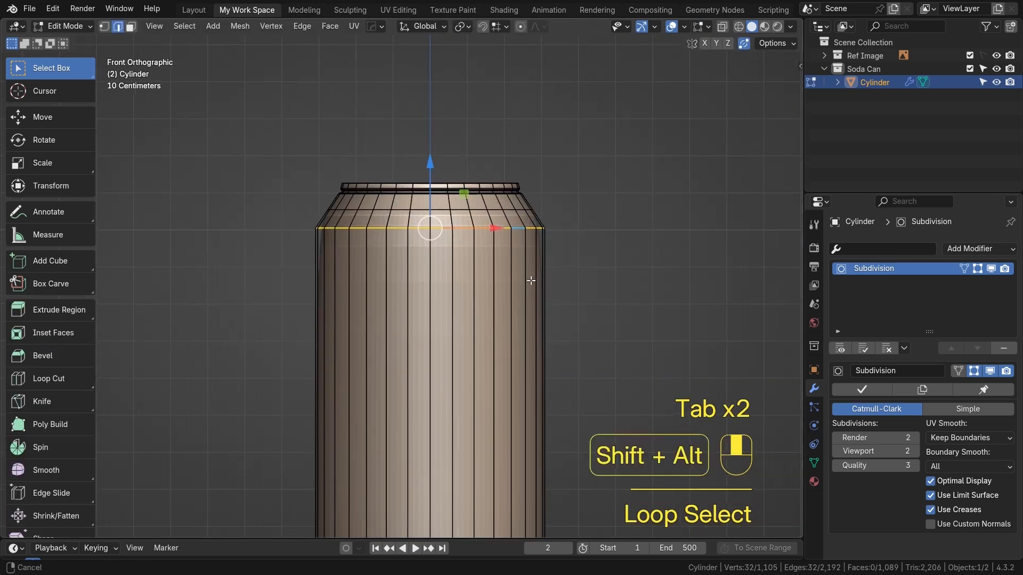
pyautogui.scroll(-2, 446, 295)
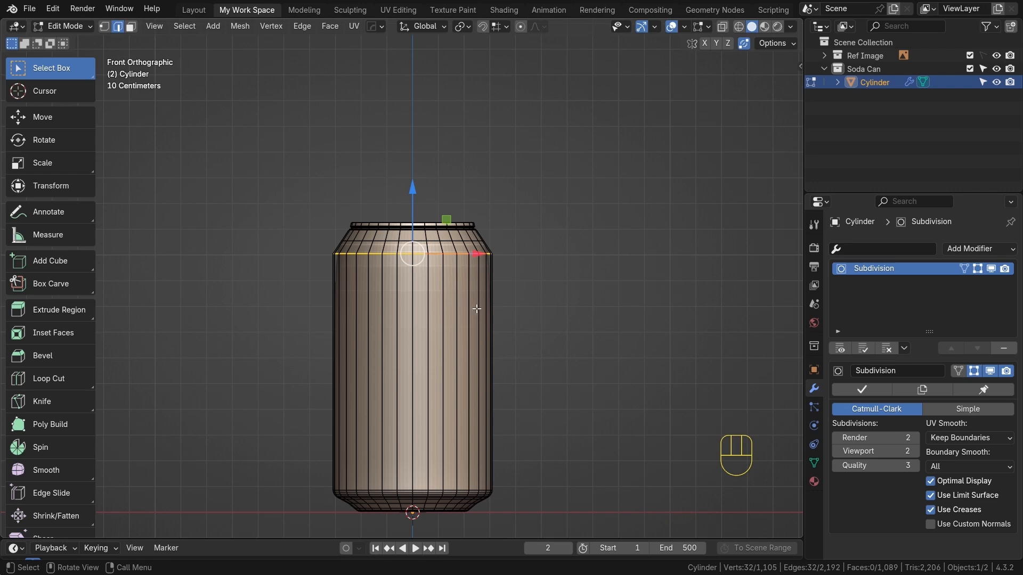
pyautogui.hotkey('shift', 'e')
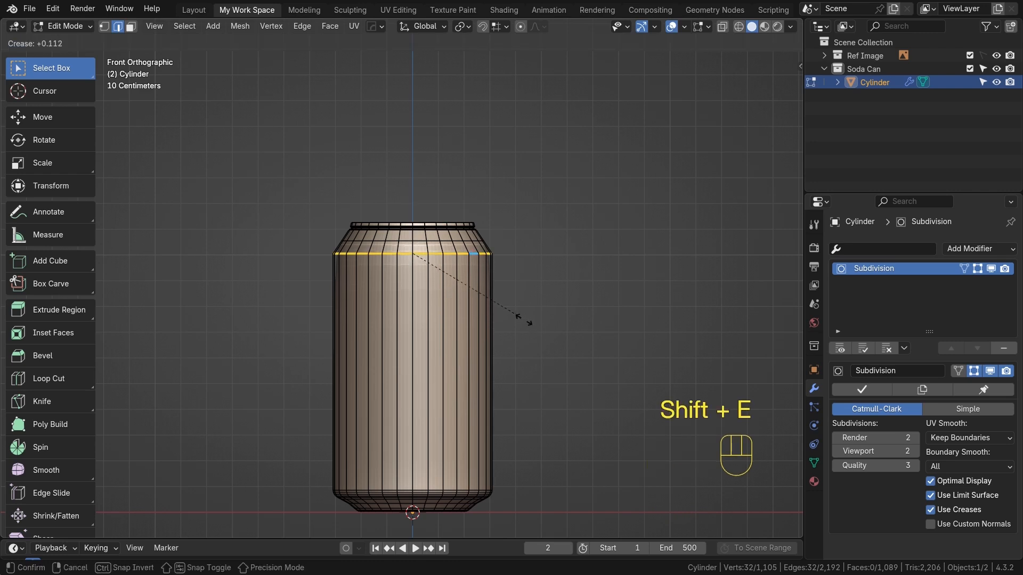
pyautogui.click(659, 376)
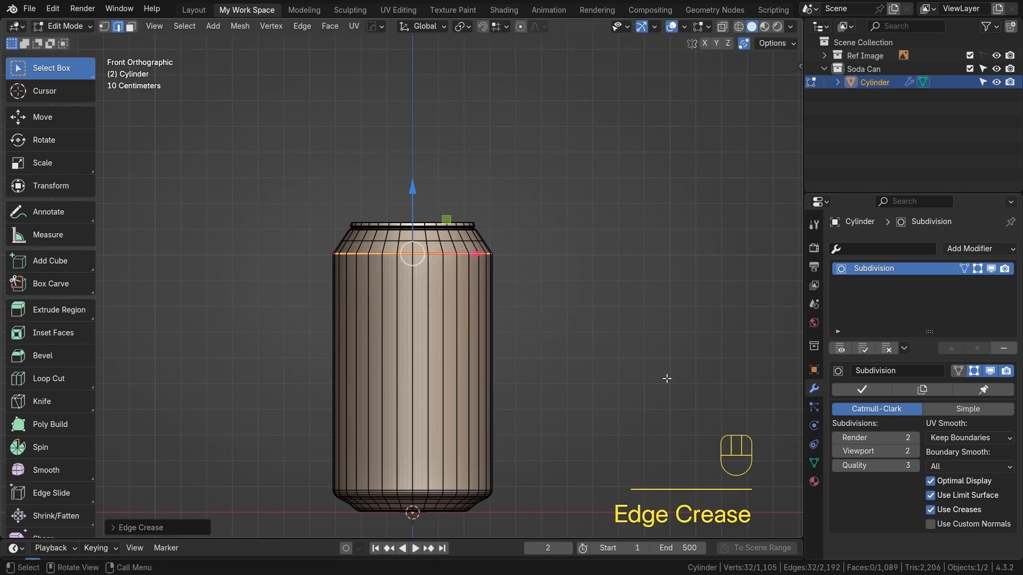
# Orbit around the smoothed can to inspect the creased shoulder edge
pyautogui.press('Tab')
pyautogui.scroll(2, 627, 366)
pyautogui.scroll(-4, 519, 297)
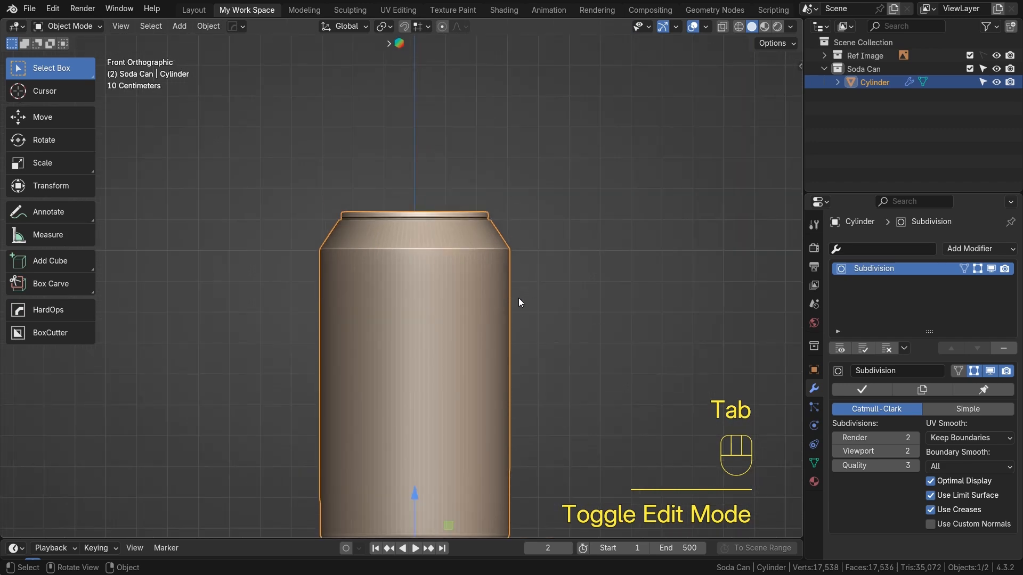
pyautogui.moveTo(574, 296); pyautogui.dragTo(437, 268, button='middle')
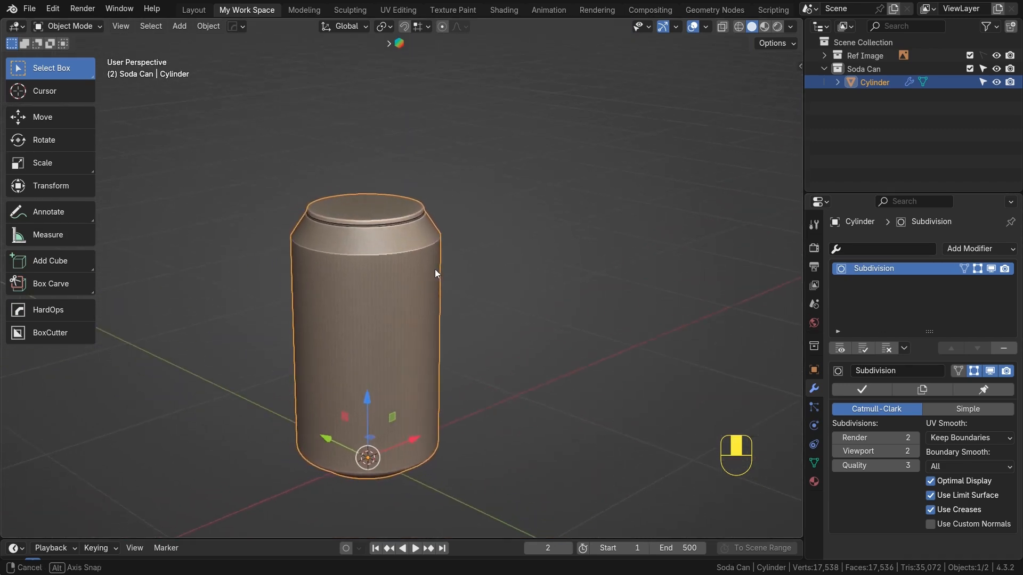
pyautogui.press('Tab')
pyautogui.scroll(4, 393, 261)
pyautogui.click(394, 261)
pyautogui.scroll(-3, 393, 261)
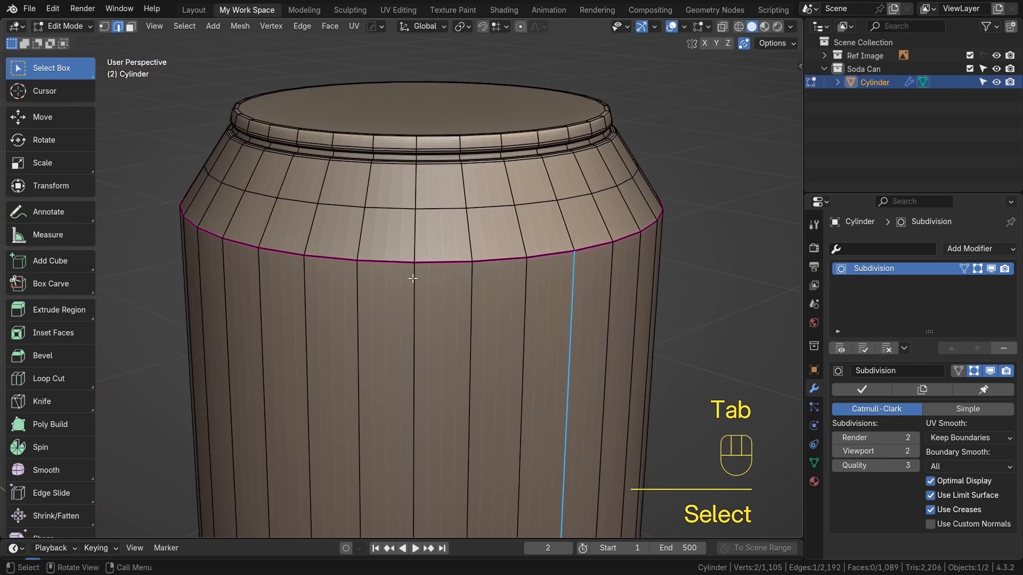
# Examine the creased edge loop in Edit Mode from several angles, then return to front view
pyautogui.moveTo(391, 256); pyautogui.dragTo(356, 286, button='middle')
pyautogui.scroll(-2, 523, 296)
pyautogui.keyDown('alt'); pyautogui.keyDown('shift'); pyautogui.moveTo(522, 297); pyautogui.dragTo(526, 343); pyautogui.keyUp('shift'); pyautogui.keyUp('alt')
pyautogui.scroll(2, 529, 286)
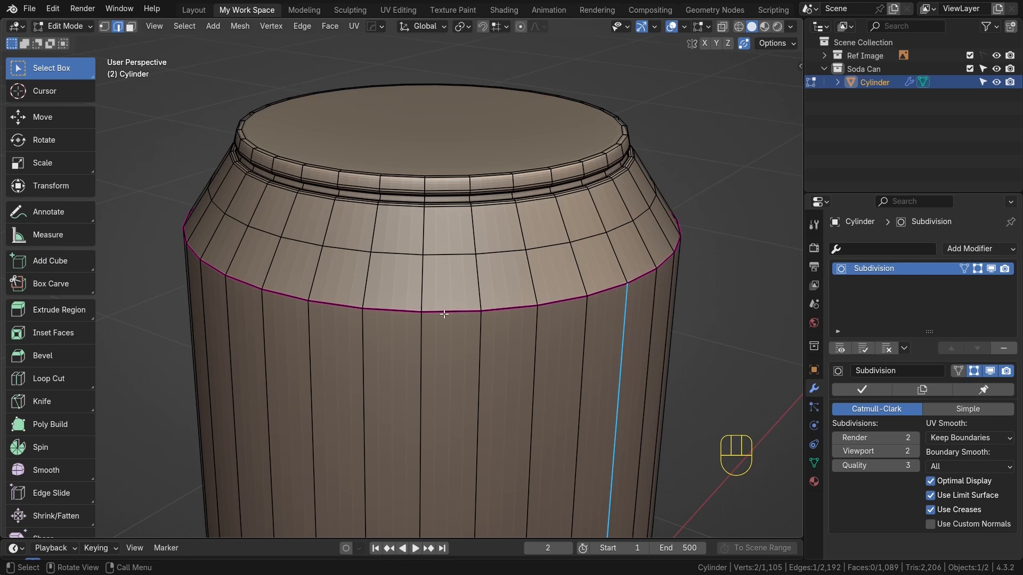
pyautogui.moveTo(341, 301)
pyautogui.mouseDown(button='middle')
pyautogui.moveTo(418, 322)
pyautogui.moveTo(347, 317)
pyautogui.mouseUp(button='middle')
pyautogui.scroll(-3, 442, 320)
pyautogui.press('Tab')
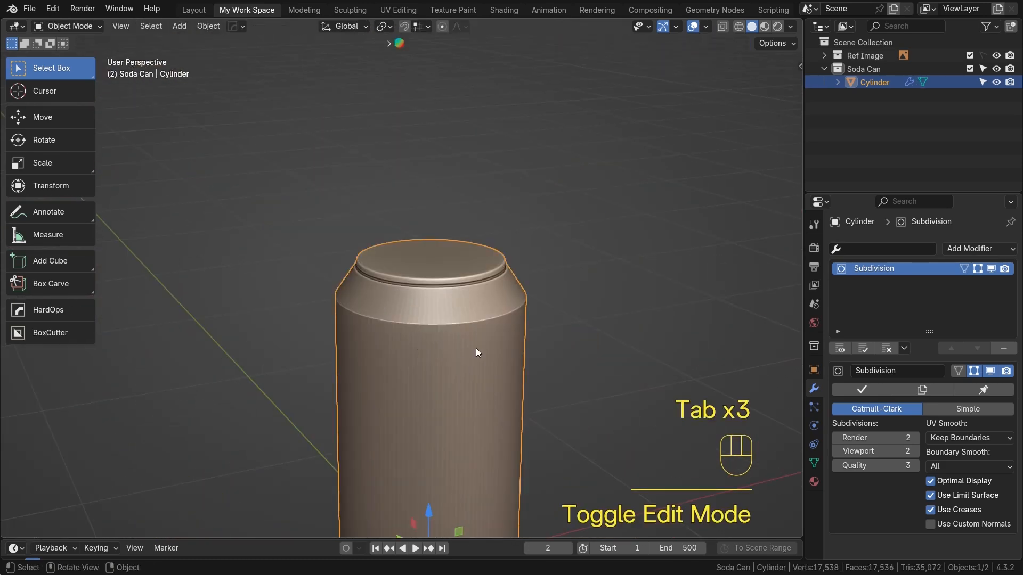
pyautogui.scroll(2, 475, 347)
pyautogui.scroll(-4, 497, 357)
pyautogui.moveTo(485, 351); pyautogui.dragTo(410, 319, button='middle')
pyautogui.press('KP_1')
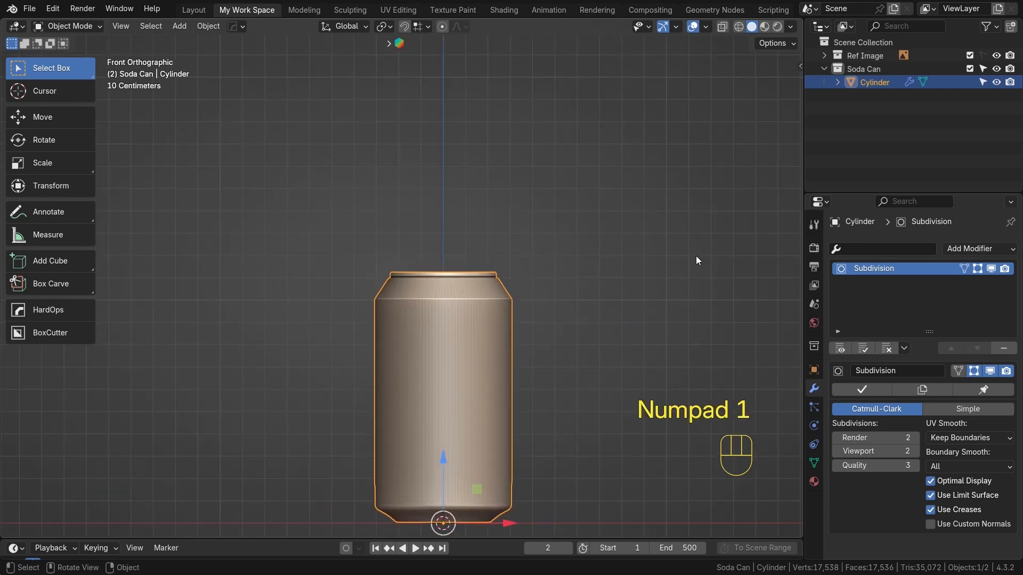
# Select the shoulder edge loop and check its Mean Crease value in the sidebar's Item panel
pyautogui.scroll(3, 437, 367)
pyautogui.press('Tab')
pyautogui.keyDown('alt'); pyautogui.click(487, 297); pyautogui.keyUp('alt')
pyautogui.scroll(2, 526, 310)
pyautogui.keyDown('shift'); pyautogui.moveTo(525, 310); pyautogui.dragTo(507, 313, button='middle'); pyautogui.keyUp('shift')
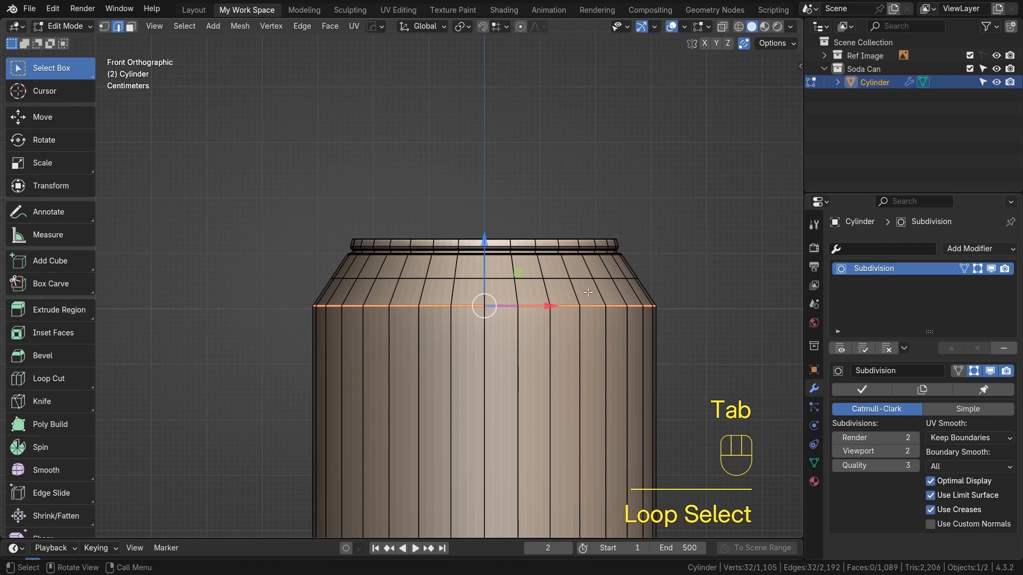
pyautogui.press('Tab')
pyautogui.press('n')
pyautogui.press('Tab')
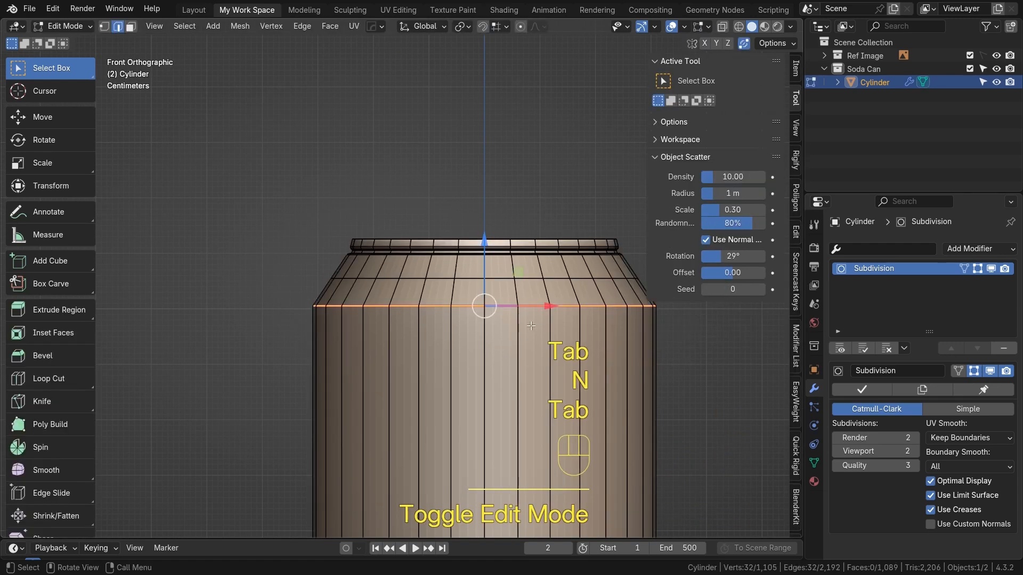
pyautogui.press('n')
pyautogui.press('n')
pyautogui.click(795, 69)
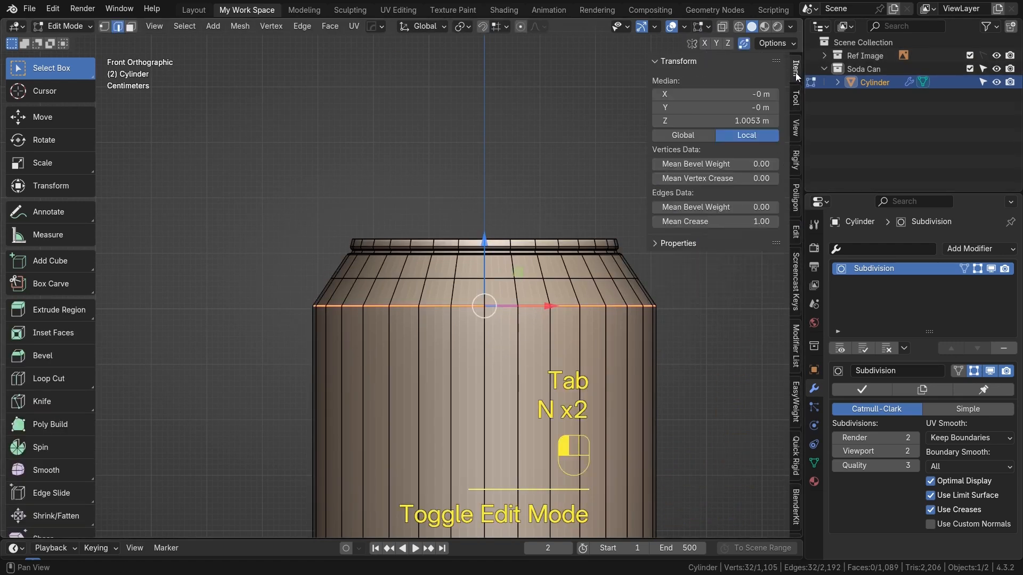
pyautogui.moveTo(687, 221)
pyautogui.mouseDown()
pyautogui.moveTo(661, 221)
pyautogui.moveTo(703, 222)
pyautogui.mouseUp()
pyautogui.press('Tab')
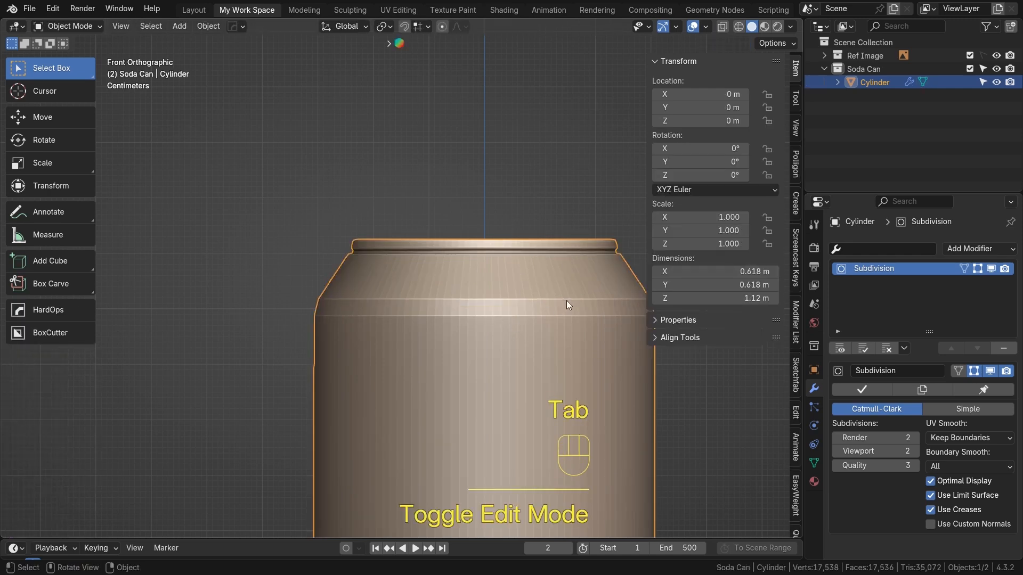
pyautogui.press('Tab')
pyautogui.moveTo(722, 220); pyautogui.dragTo(752, 220)
pyautogui.press('m')
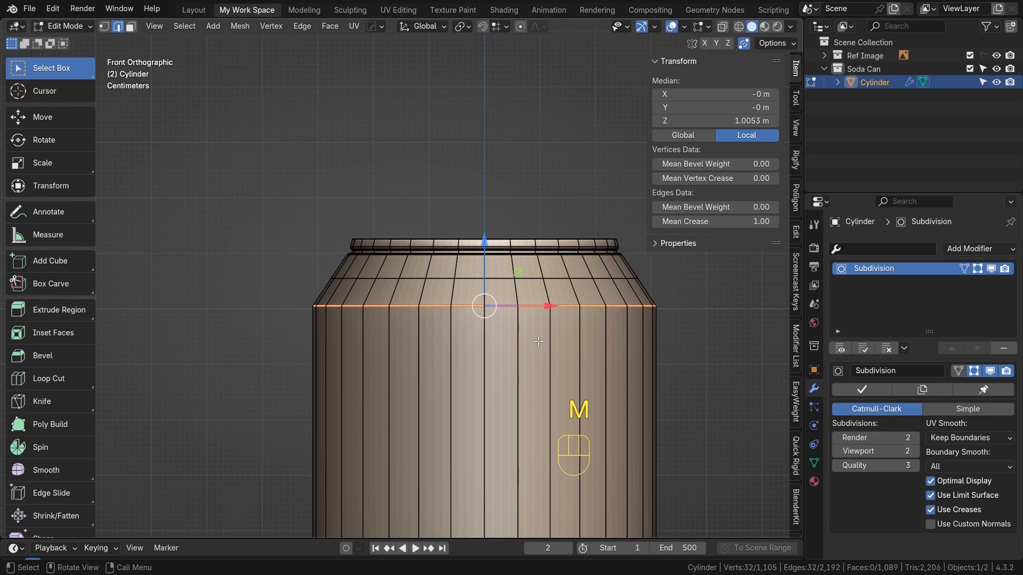
pyautogui.press('Tab')
pyautogui.press('n')
# Toggle Edit Mode repeatedly to compare the creased shoulder with the smoothed result
pyautogui.moveTo(444, 270); pyautogui.dragTo(426, 258, button='middle')
pyautogui.press('Tab')
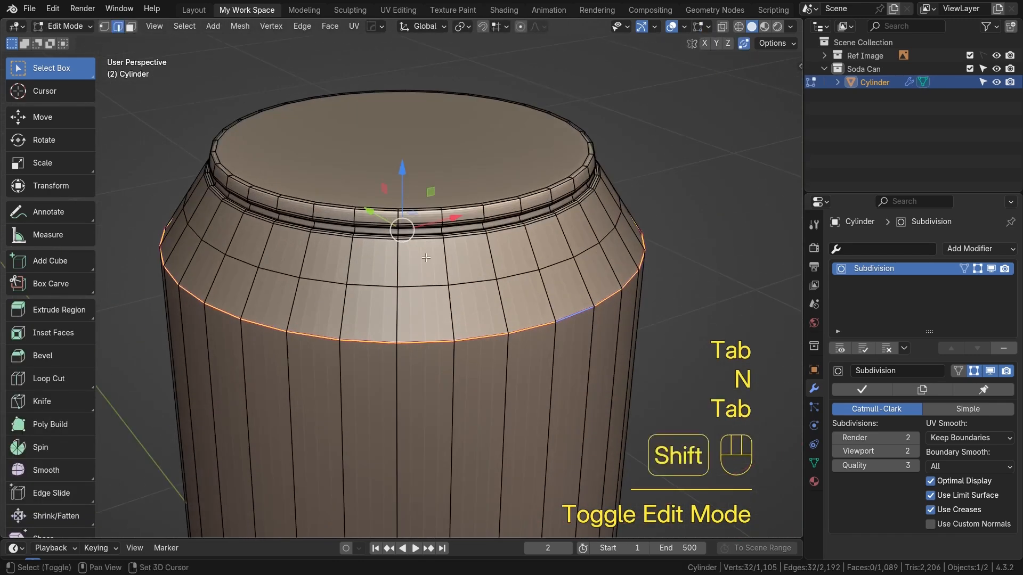
pyautogui.scroll(-3, 425, 258)
pyautogui.press('Tab')
pyautogui.press('Tab')
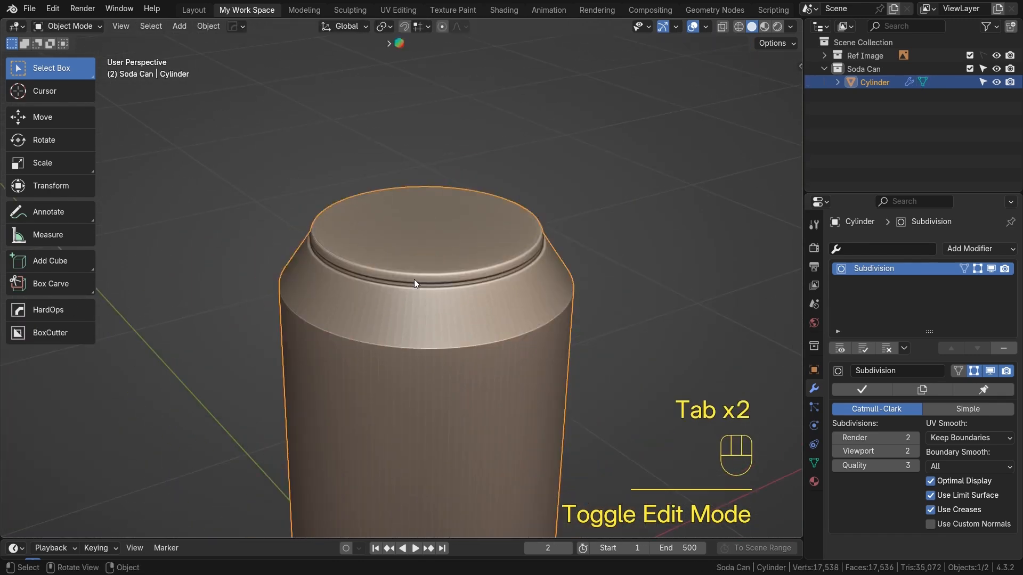
pyautogui.scroll(-3, 480, 334)
pyautogui.press('Tab')
pyautogui.press('Tab')
pyautogui.press('Tab')
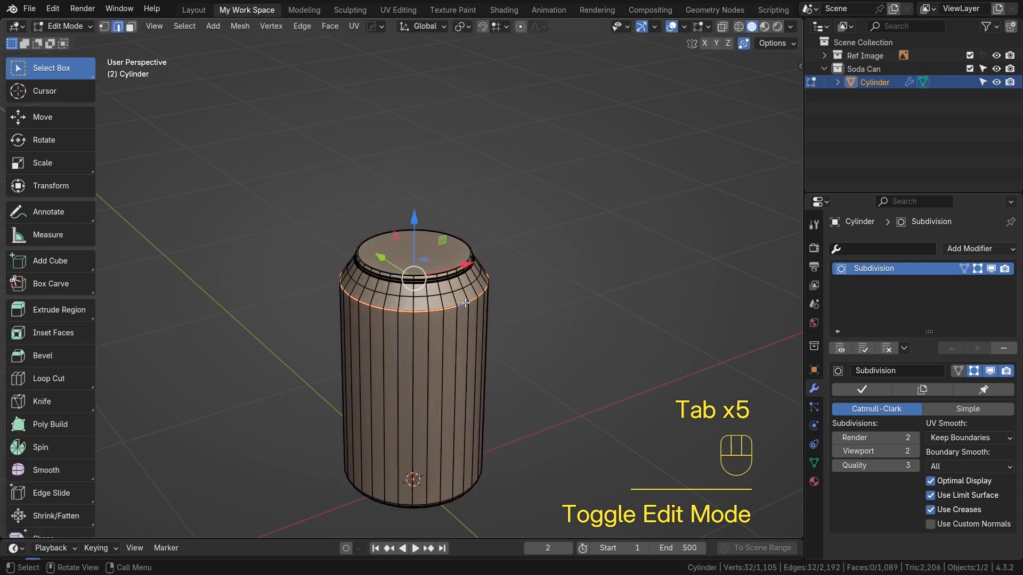
pyautogui.scroll(2, 442, 259)
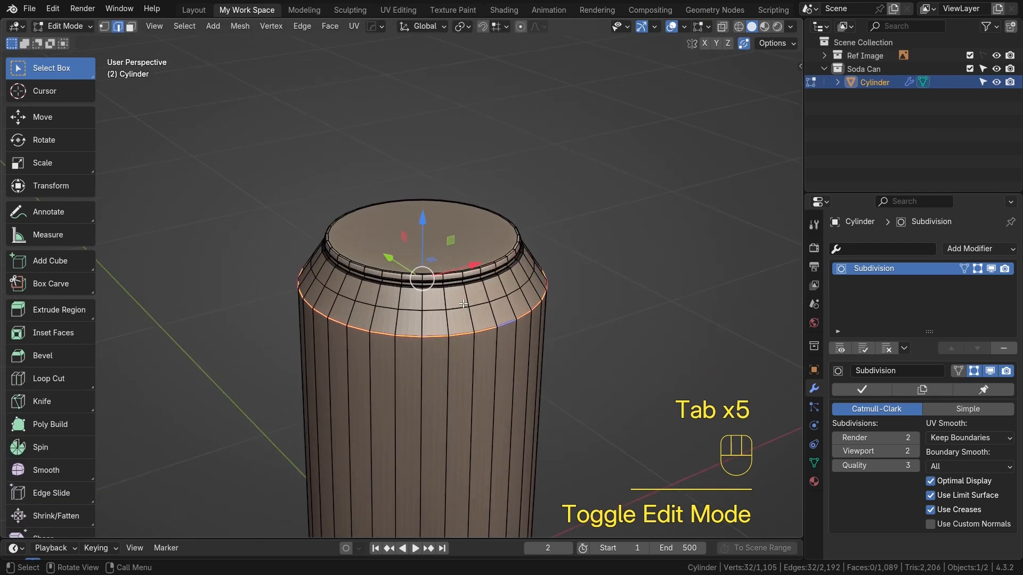
pyautogui.press('Tab')
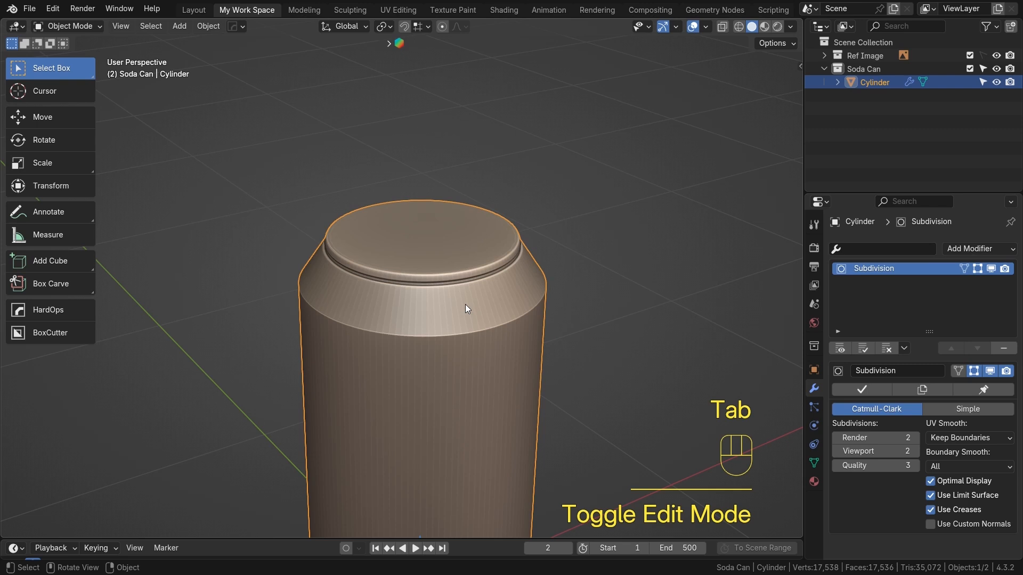
# Add a reference image of the can's lid in top view
pyautogui.press('KP_7')
pyautogui.scroll(-3, 490, 279)
pyautogui.scroll(2, 352, 234)
pyautogui.keyDown('shift'); pyautogui.moveTo(376, 250); pyautogui.dragTo(427, 242, button='middle'); pyautogui.keyUp('shift')
pyautogui.hotkey('shift', 'a')
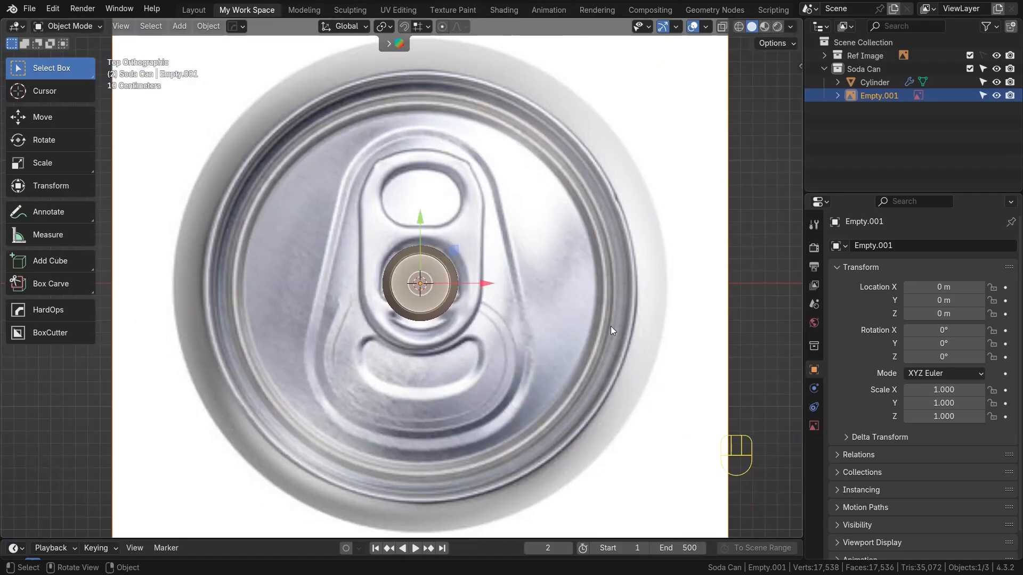
# Switch to wireframe and scale the lid reference image to about 0.155 to match the can's top
pyautogui.hotkey('shift', 'z')
pyautogui.press('s')
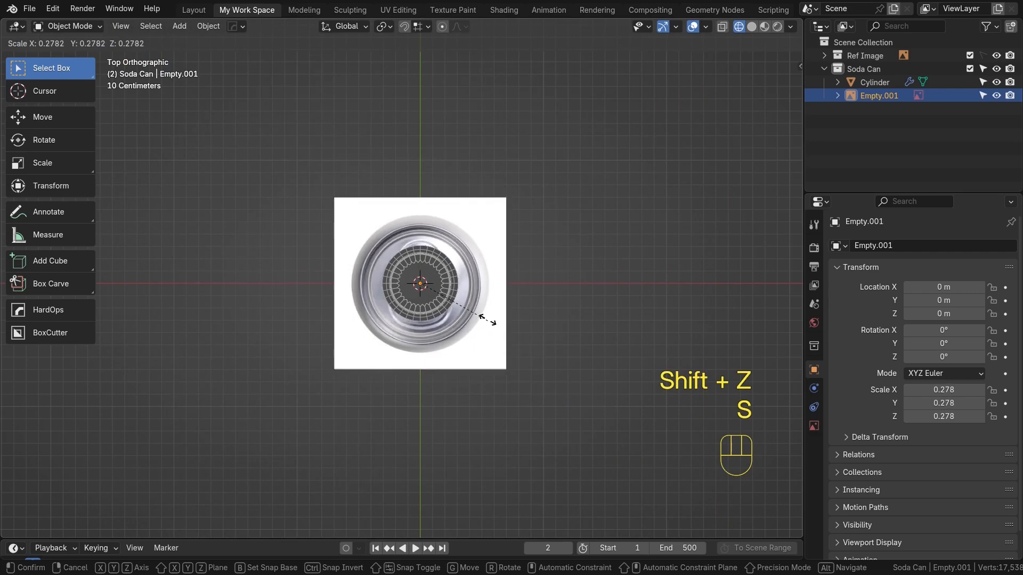
pyautogui.click(459, 307)
pyautogui.scroll(11, 447, 301)
pyautogui.keyDown('alt'); pyautogui.keyDown('shift'); pyautogui.moveTo(591, 301); pyautogui.dragTo(393, 350, button='middle'); pyautogui.keyUp('shift'); pyautogui.keyUp('alt')
pyautogui.press('s')
pyautogui.click(708, 349)
pyautogui.scroll(-5, 613, 373)
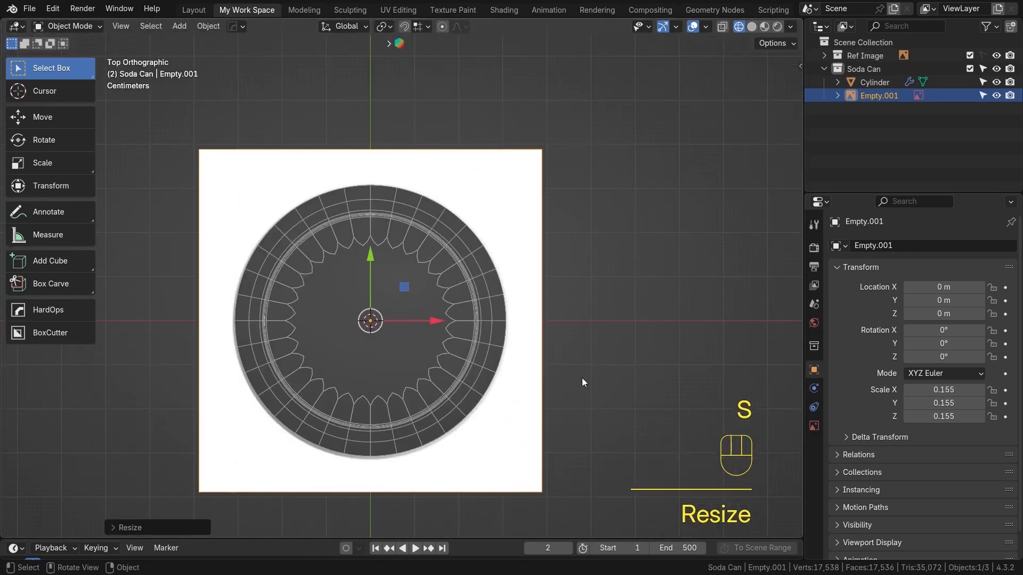
pyautogui.moveTo(503, 359); pyautogui.dragTo(520, 250, button='middle')
pyautogui.hotkey('alt', 'z')
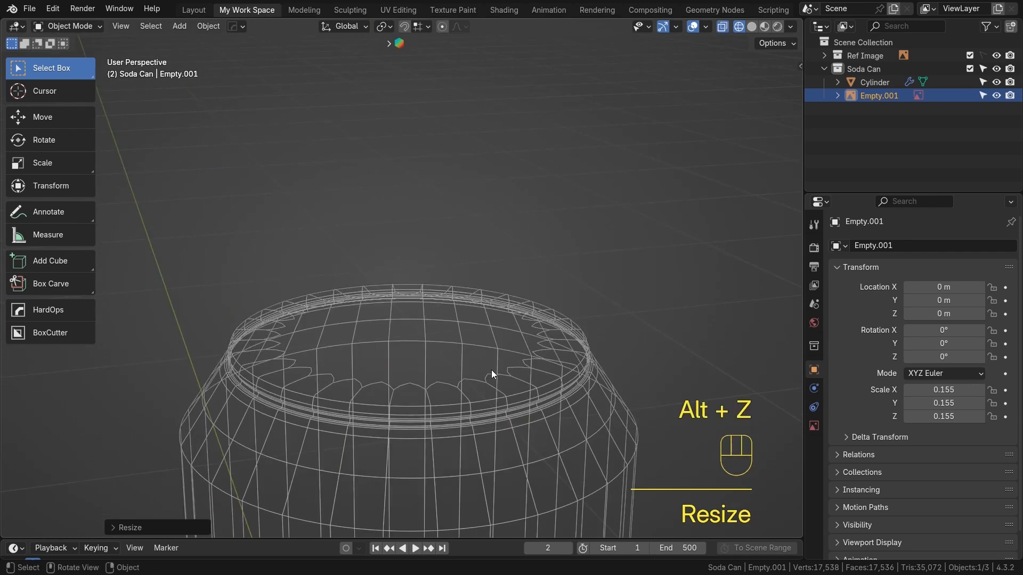
# Move the lid reference image up along Z to sit on the can's top, at about 1.11 m
pyautogui.hotkey('alt', 'z')
pyautogui.hotkey('shift', 'z')
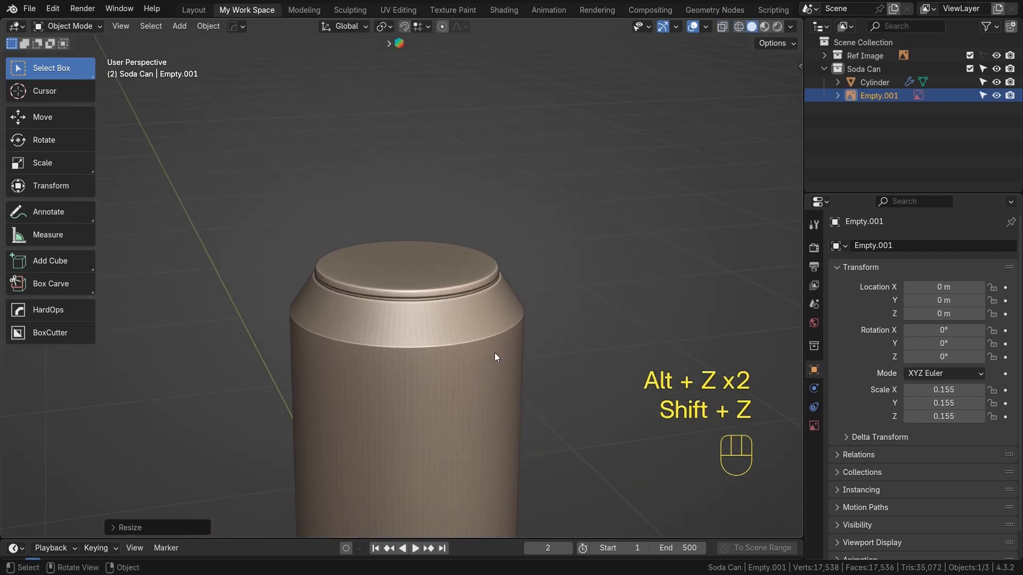
pyautogui.press('KP_1')
pyautogui.press('g')
pyautogui.press('z')
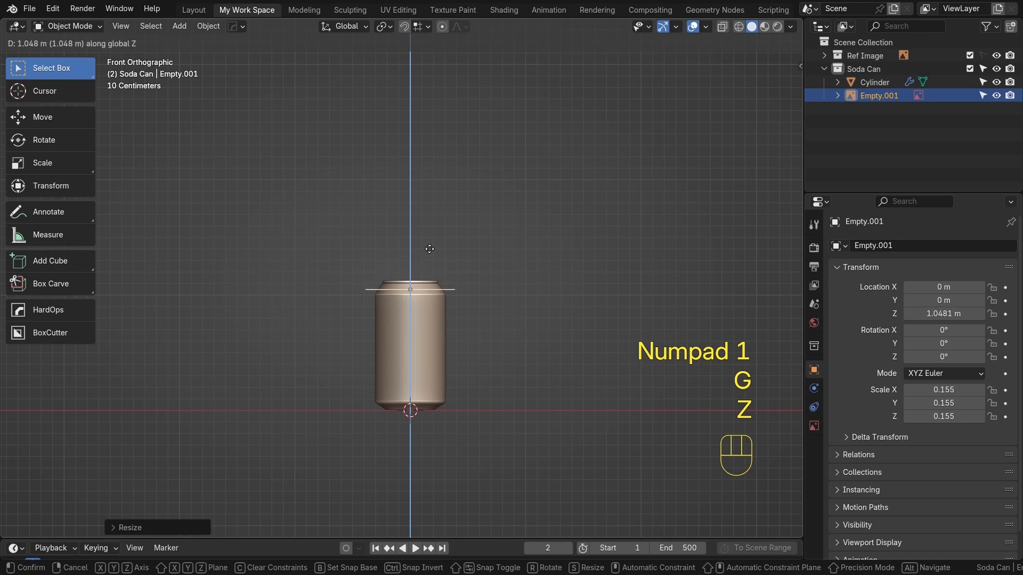
pyautogui.click(433, 241)
pyautogui.scroll(8, 421, 288)
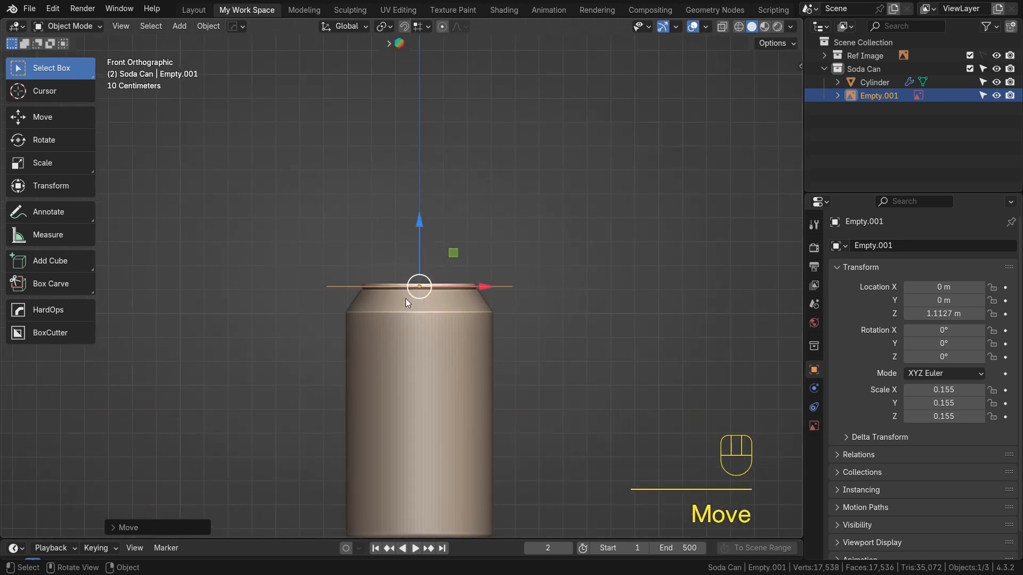
# In wireframe top view, rescale the lid reference image to about 0.134 so its rim matches the can's top
pyautogui.moveTo(448, 249); pyautogui.dragTo(479, 293, button='middle')
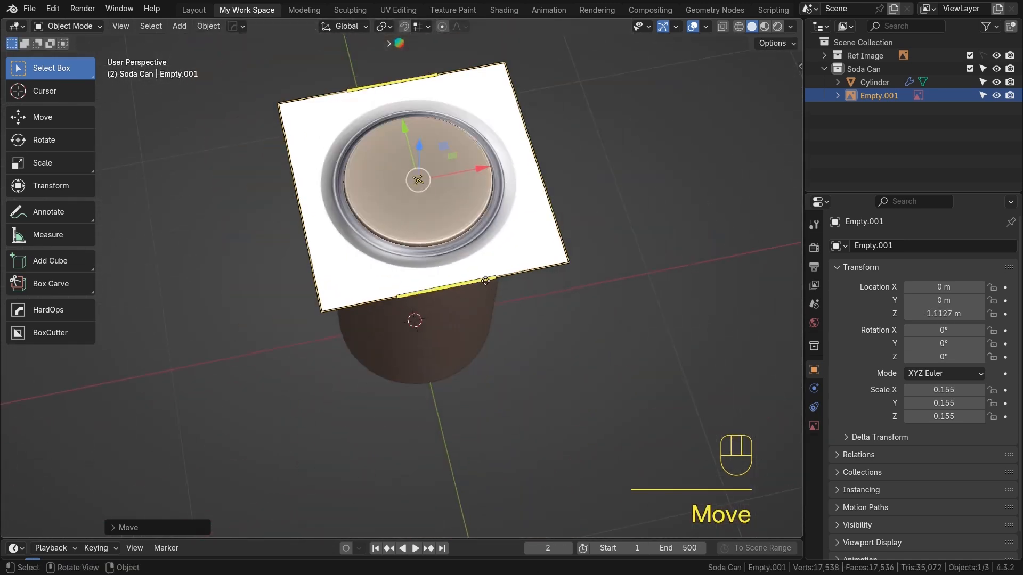
pyautogui.press('KP_7')
pyautogui.scroll(4, 483, 293)
pyautogui.press('Tab')
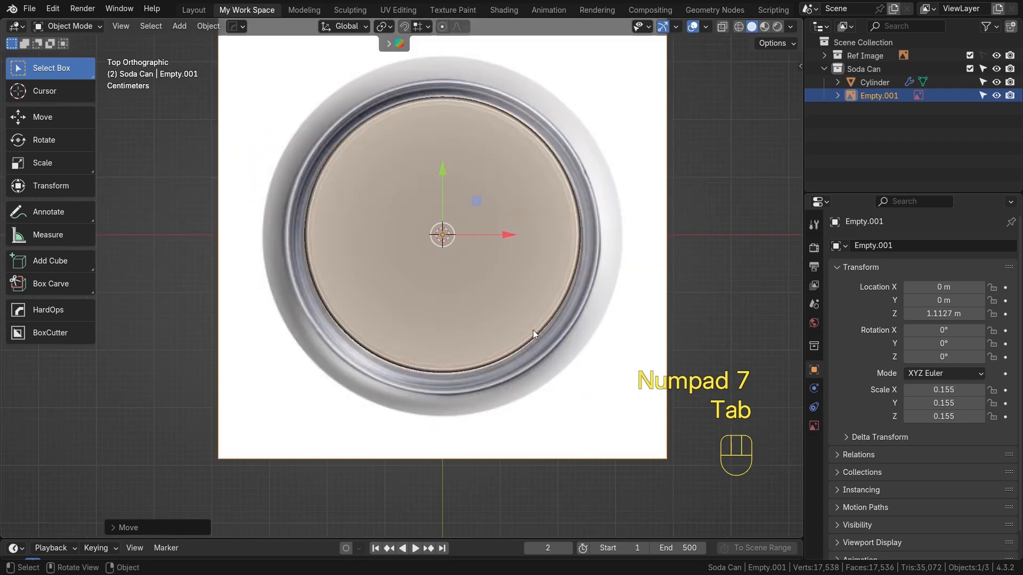
pyautogui.scroll(3, 621, 320)
pyautogui.hotkey('shift', 'z')
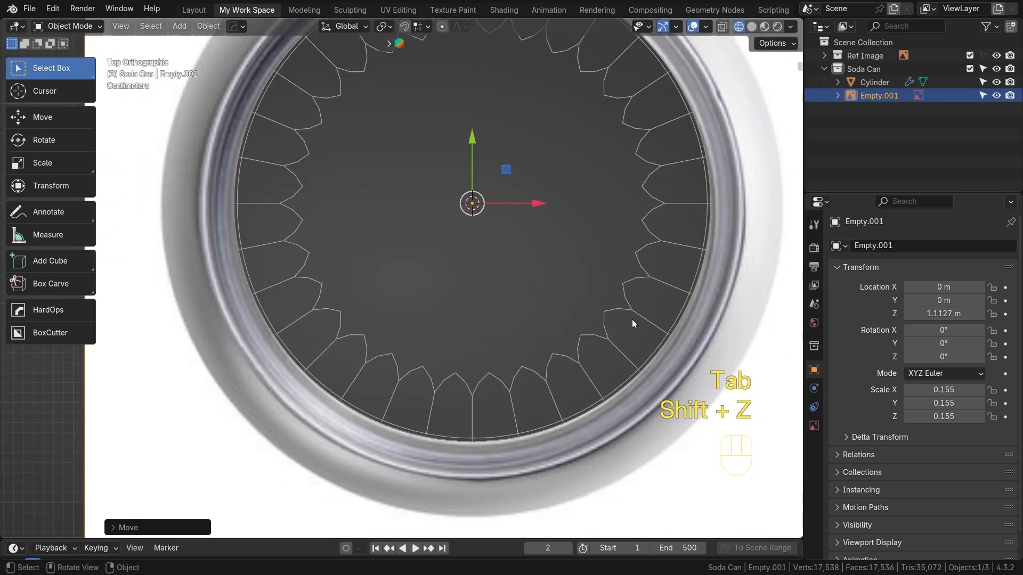
pyautogui.scroll(-2, 639, 330)
pyautogui.hotkey('shift', 'z')
pyautogui.hotkey('shift', 'z')
pyautogui.keyDown('shift'); pyautogui.moveTo(589, 340); pyautogui.dragTo(562, 381, button='middle'); pyautogui.keyUp('shift')
pyautogui.press('s')
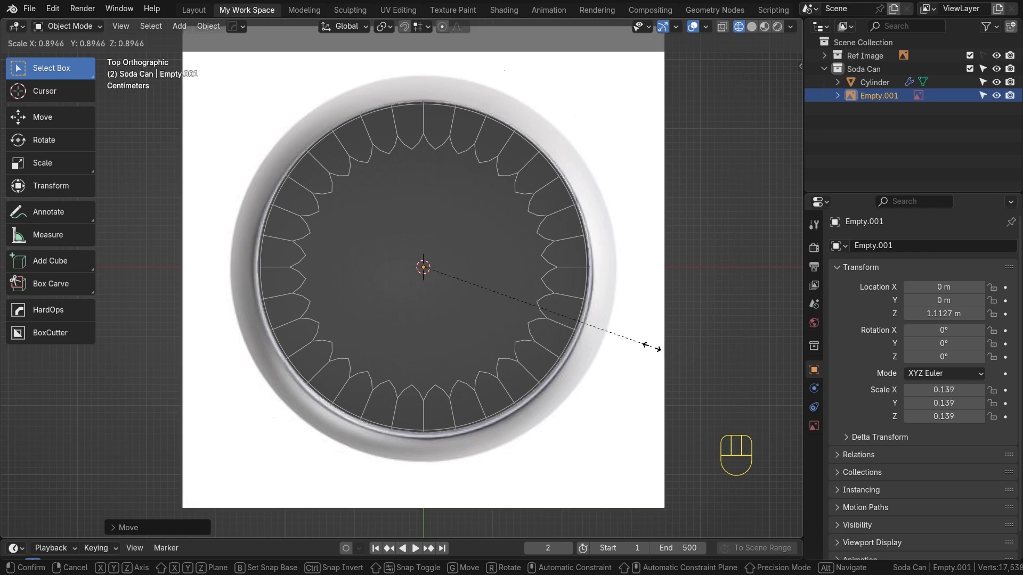
pyautogui.click(643, 345)
# Enable the reference image's opacity and set it to 0.5
pyautogui.moveTo(481, 335); pyautogui.dragTo(516, 293, button='middle')
pyautogui.click(814, 426)
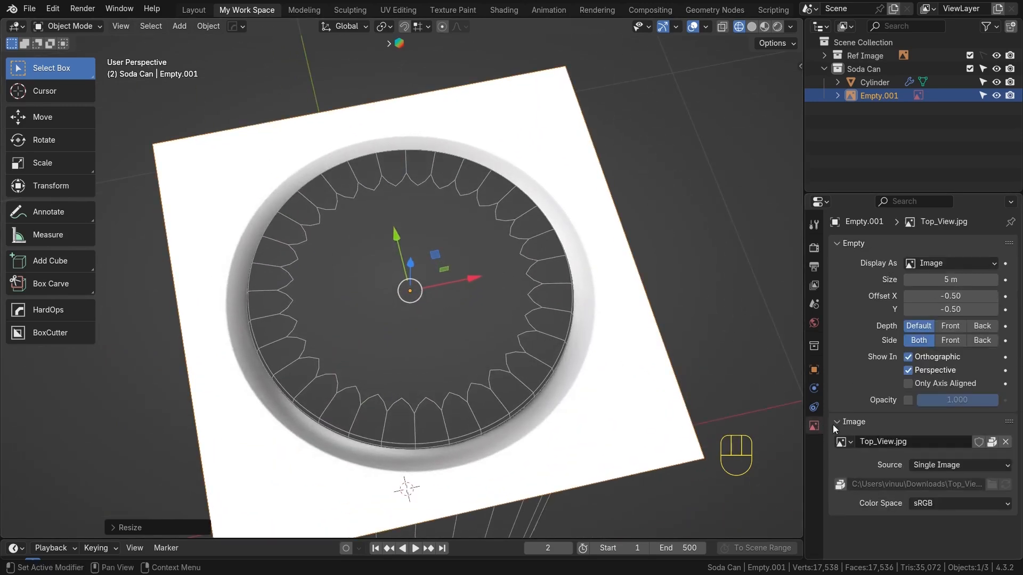
pyautogui.click(909, 400)
pyautogui.click(927, 400)
pyautogui.write('.5')
pyautogui.press('Return')
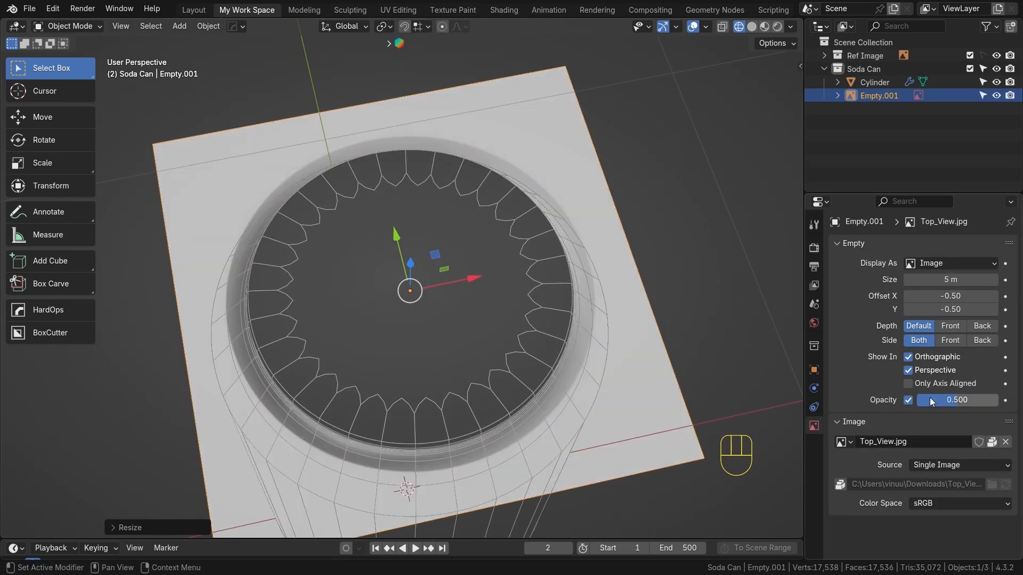
# Move the lid reference image into the Ref Image collection and make that collection unselectable
pyautogui.moveTo(860, 98); pyautogui.dragTo(861, 56)
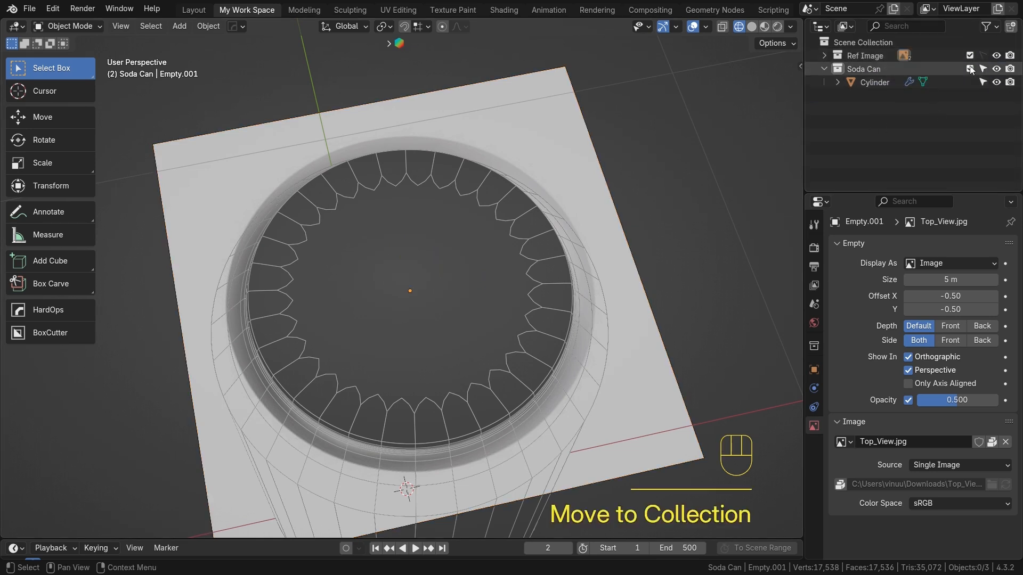
pyautogui.click(824, 55)
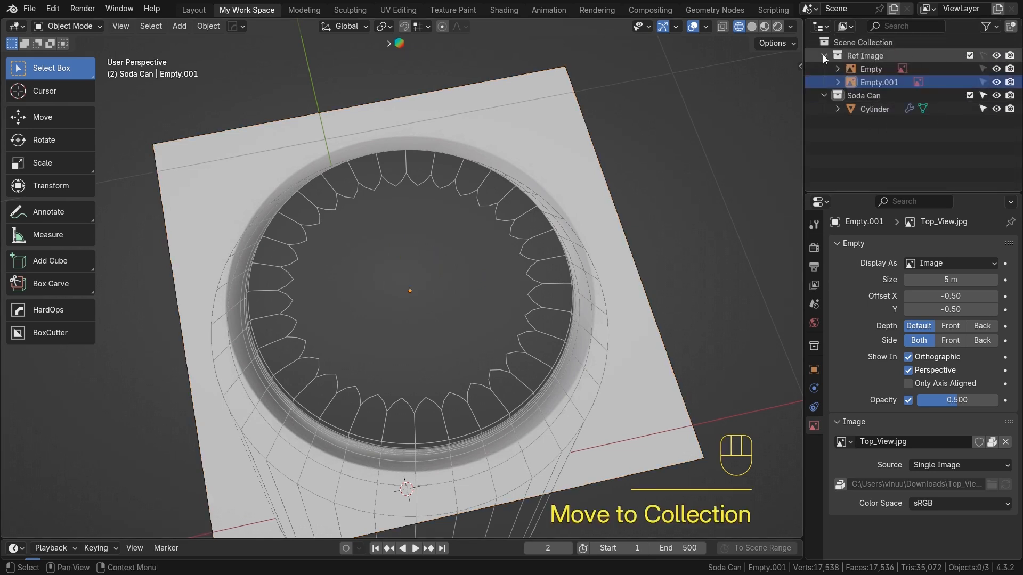
pyautogui.click(981, 57)
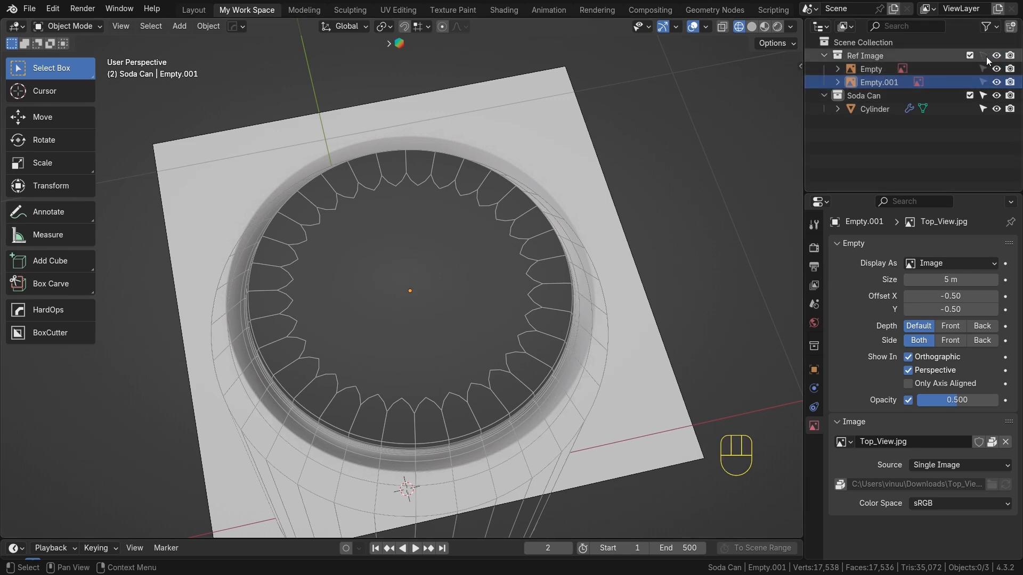
pyautogui.press('KP_7')
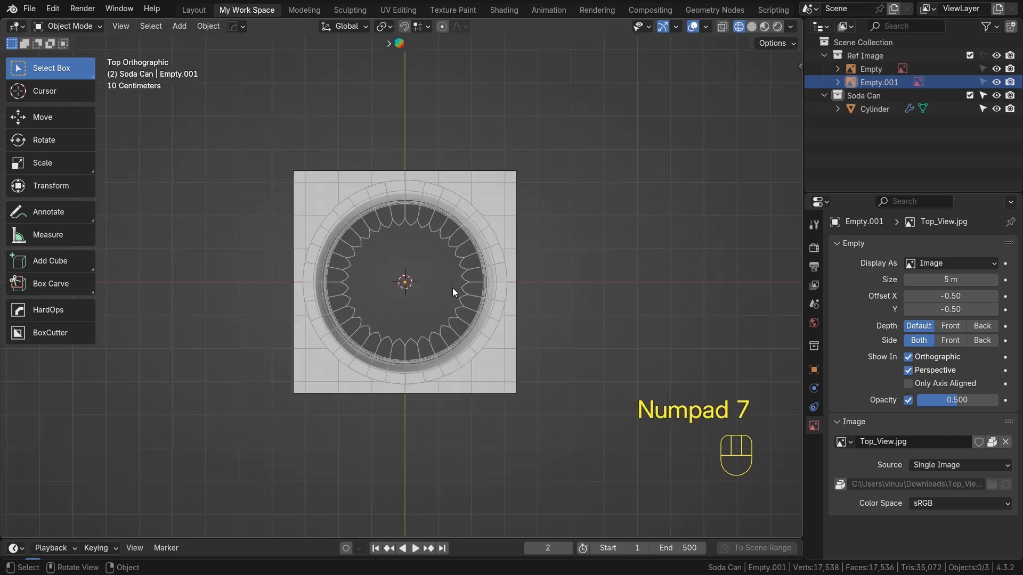
# Edit the can mesh and delete the top cap face inside the rim
pyautogui.scroll(4, 447, 328)
pyautogui.click(445, 172)
pyautogui.moveTo(445, 171); pyautogui.dragTo(501, 187, button='middle')
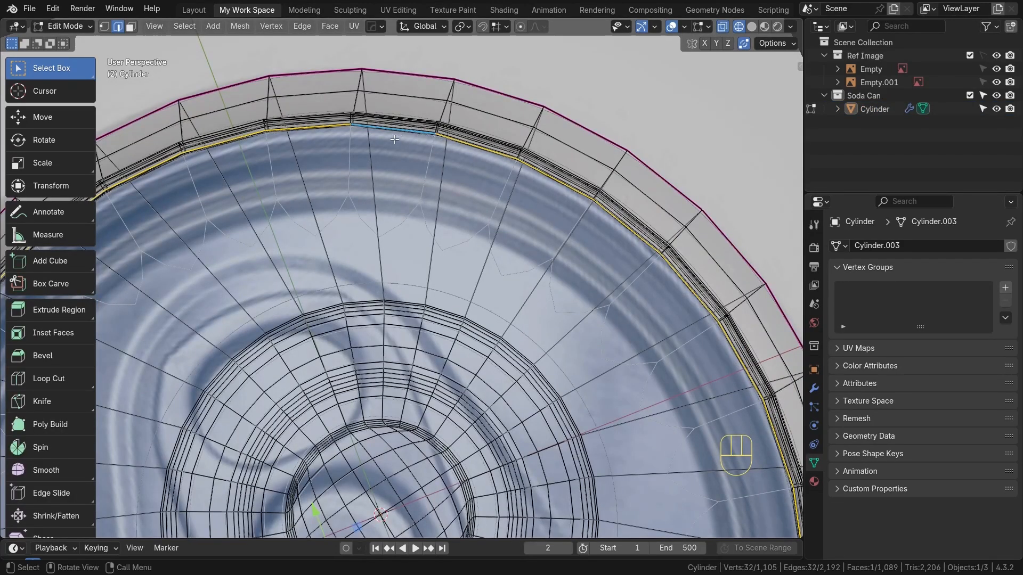
pyautogui.keyDown('shift'); pyautogui.moveTo(413, 142); pyautogui.dragTo(408, 139); pyautogui.keyUp('shift')
pyautogui.moveTo(496, 166); pyautogui.dragTo(522, 281, button='middle')
pyautogui.hotkey('alt', 'z')
pyautogui.scroll(-3, 535, 277)
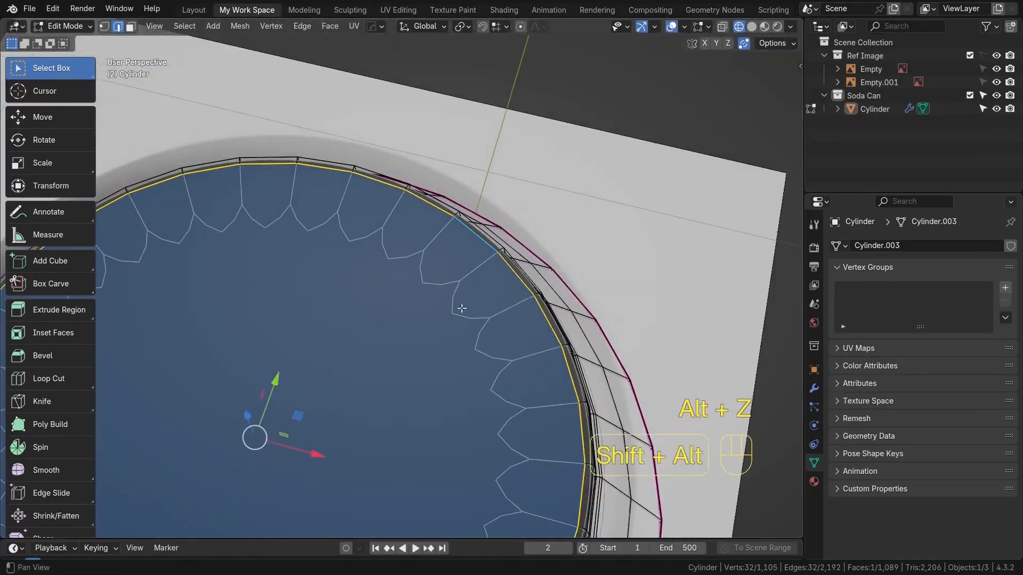
pyautogui.keyDown('shift'); pyautogui.moveTo(431, 319); pyautogui.dragTo(552, 256, button='middle'); pyautogui.keyUp('shift')
pyautogui.scroll(-1, 495, 299)
pyautogui.keyDown('shift'); pyautogui.moveTo(362, 338); pyautogui.dragTo(401, 307, button='middle'); pyautogui.keyUp('shift')
pyautogui.press('3')
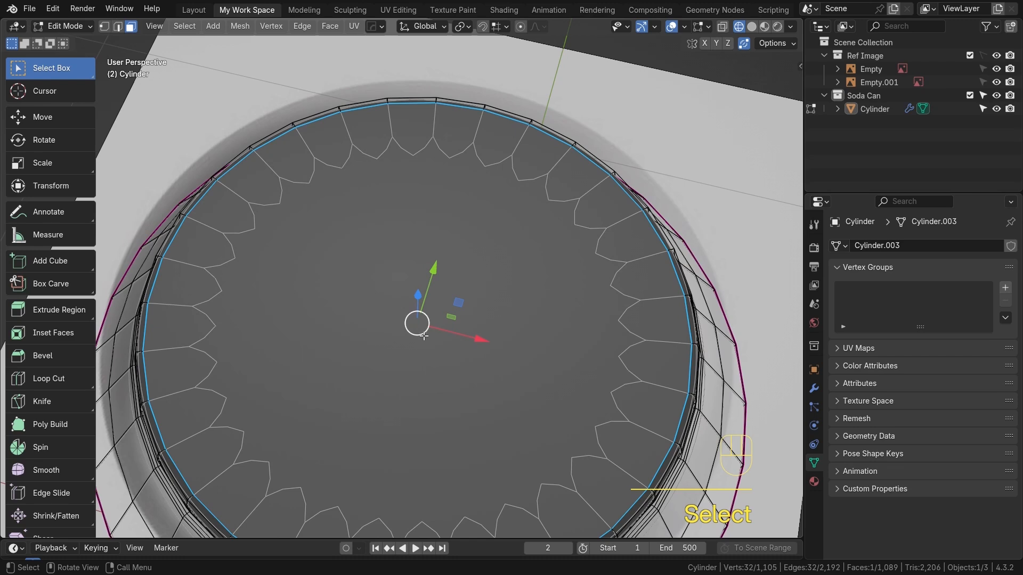
pyautogui.press('x')
pyautogui.click(456, 314)
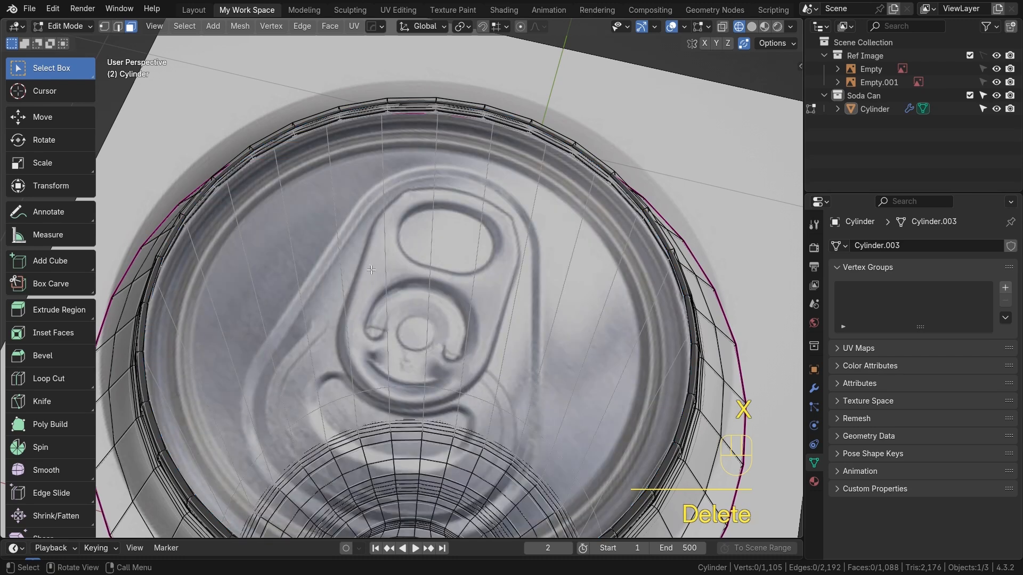
# Select the inner edge loop bordering the can's top opening
pyautogui.moveTo(460, 276); pyautogui.dragTo(527, 296, button='middle')
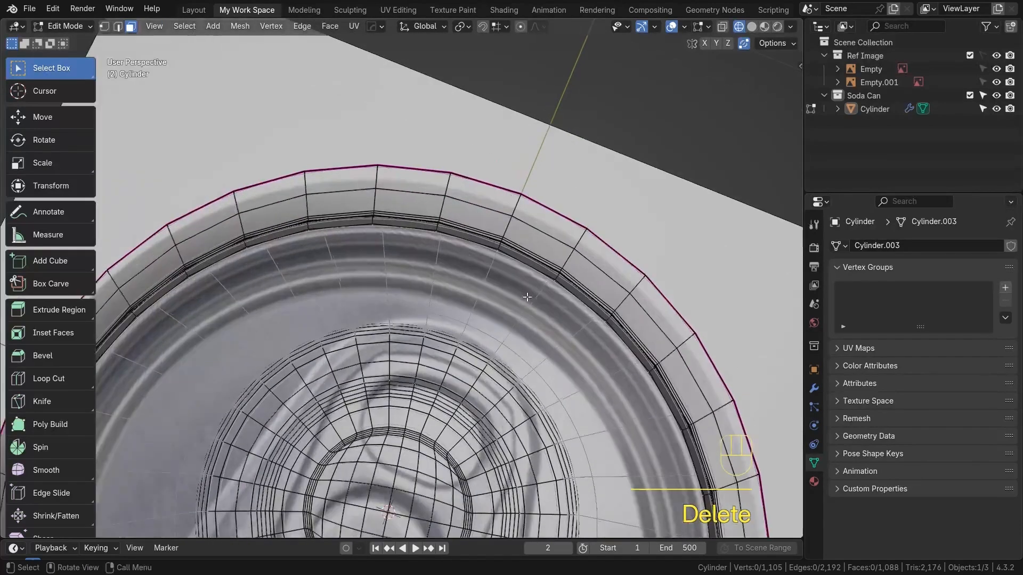
pyautogui.keyDown('alt'); pyautogui.click(534, 270); pyautogui.keyUp('alt')
pyautogui.moveTo(555, 347); pyautogui.dragTo(581, 383, button='middle')
pyautogui.keyDown('shift'); pyautogui.moveTo(613, 452); pyautogui.dragTo(671, 331, button='middle'); pyautogui.keyUp('shift')
pyautogui.scroll(3, 672, 330)
pyautogui.moveTo(756, 326)
pyautogui.keyDown('shift'); pyautogui.mouseDown(button='middle')
pyautogui.moveTo(481, 305)
pyautogui.moveTo(553, 267)
pyautogui.moveTo(551, 287)
pyautogui.moveTo(593, 303)
pyautogui.mouseUp(button='middle'); pyautogui.keyUp('shift')
pyautogui.hotkey('alt', 'z')
pyautogui.hotkey('shift', 'z')
pyautogui.scroll(-3, 481, 304)
pyautogui.scroll(1, 553, 267)
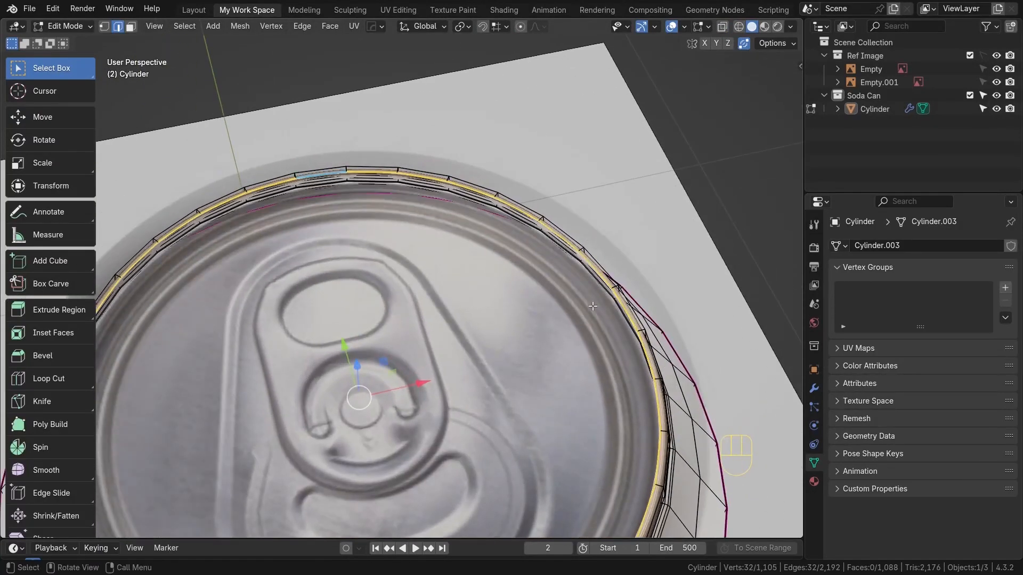
pyautogui.scroll(3, 639, 339)
pyautogui.keyDown('shift'); pyautogui.moveTo(639, 341); pyautogui.dragTo(429, 336, button='middle'); pyautogui.keyUp('shift')
pyautogui.scroll(4, 426, 309)
pyautogui.keyDown('shift'); pyautogui.moveTo(509, 312); pyautogui.dragTo(777, 371, button='middle'); pyautogui.keyUp('shift')
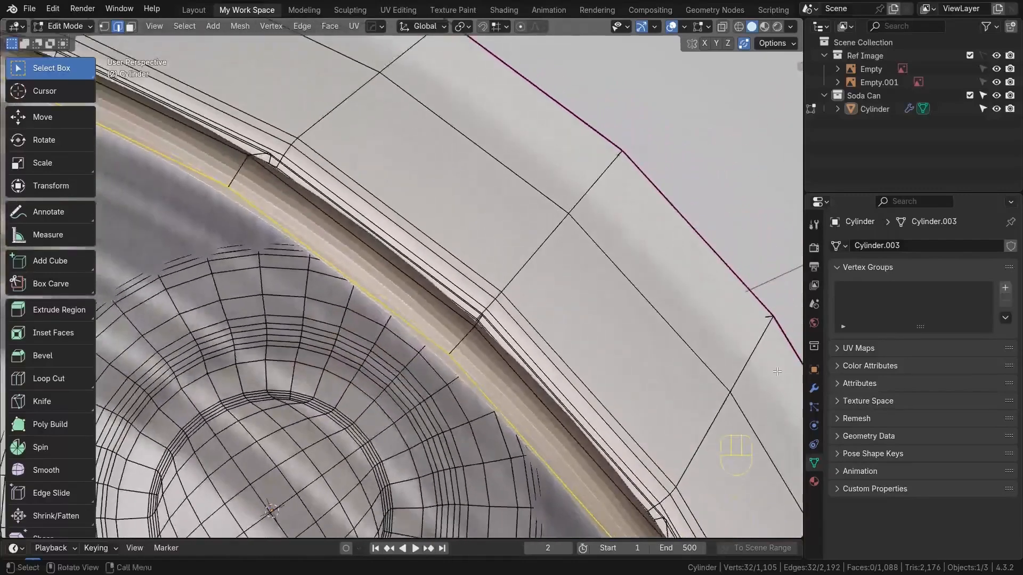
# Turn off the Subdivision modifier's display in the viewport
pyautogui.click(815, 390)
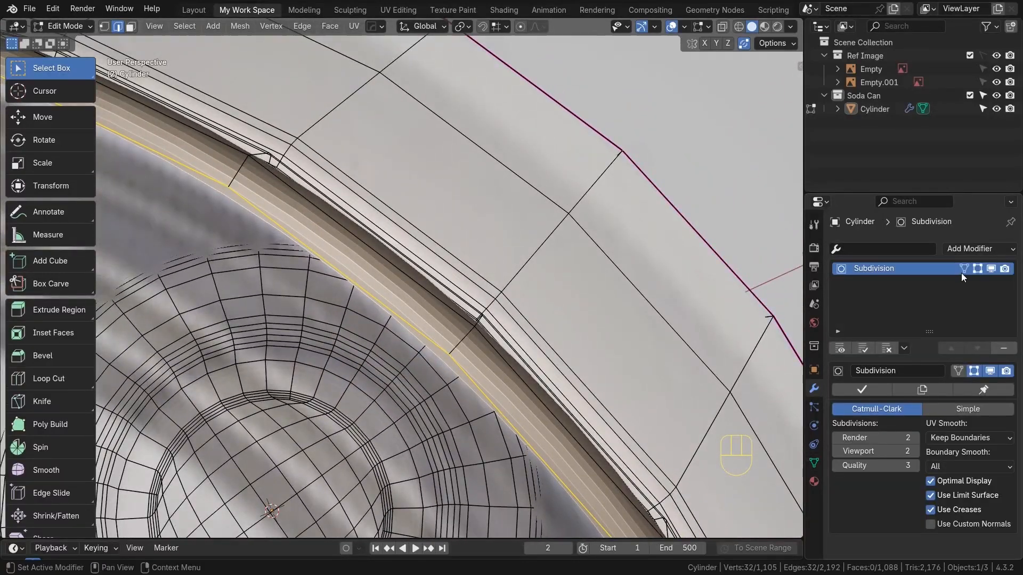
pyautogui.click(988, 270)
# Hide all geometry except the selected rim edge loop and view it from the top
pyautogui.scroll(-2, 538, 287)
pyautogui.moveTo(452, 287)
pyautogui.keyDown('shift'); pyautogui.mouseDown(button='middle')
pyautogui.moveTo(501, 276)
pyautogui.moveTo(513, 257)
pyautogui.moveTo(464, 292)
pyautogui.mouseUp(button='middle'); pyautogui.keyUp('shift')
pyautogui.scroll(-2, 514, 257)
pyautogui.scroll(-4, 513, 257)
pyautogui.scroll(6, 487, 282)
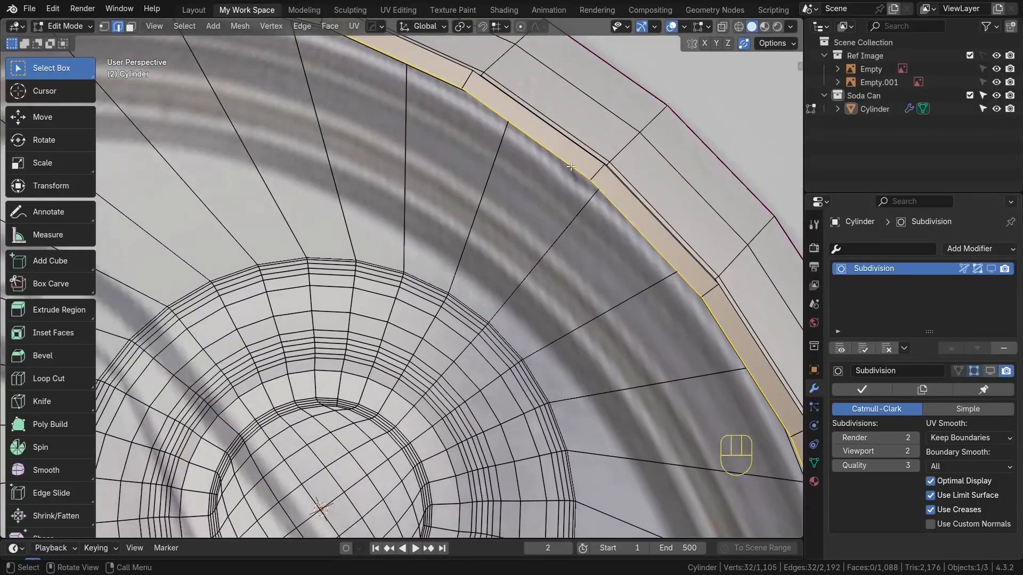
pyautogui.scroll(-1, 538, 212)
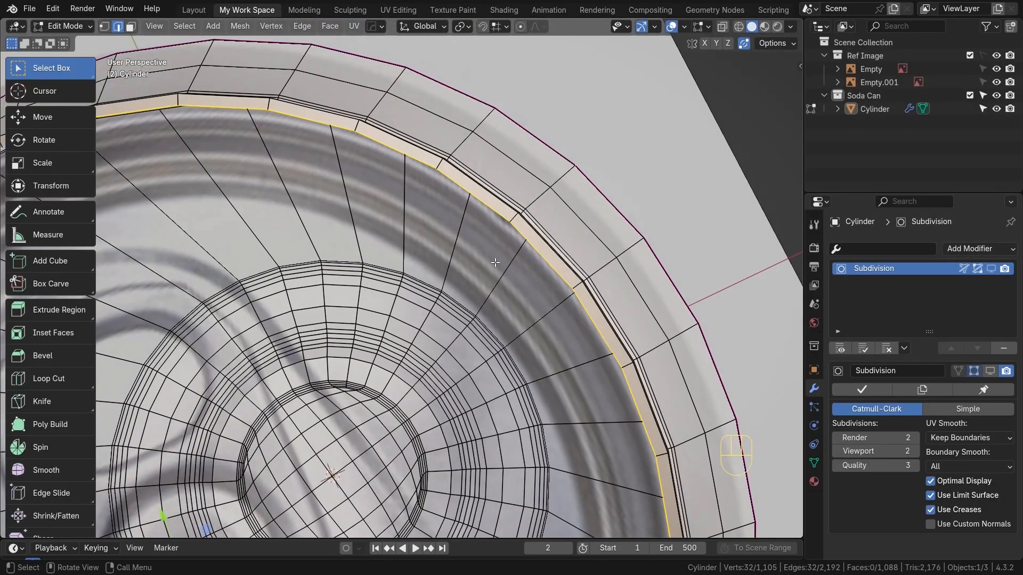
pyautogui.scroll(-3, 494, 263)
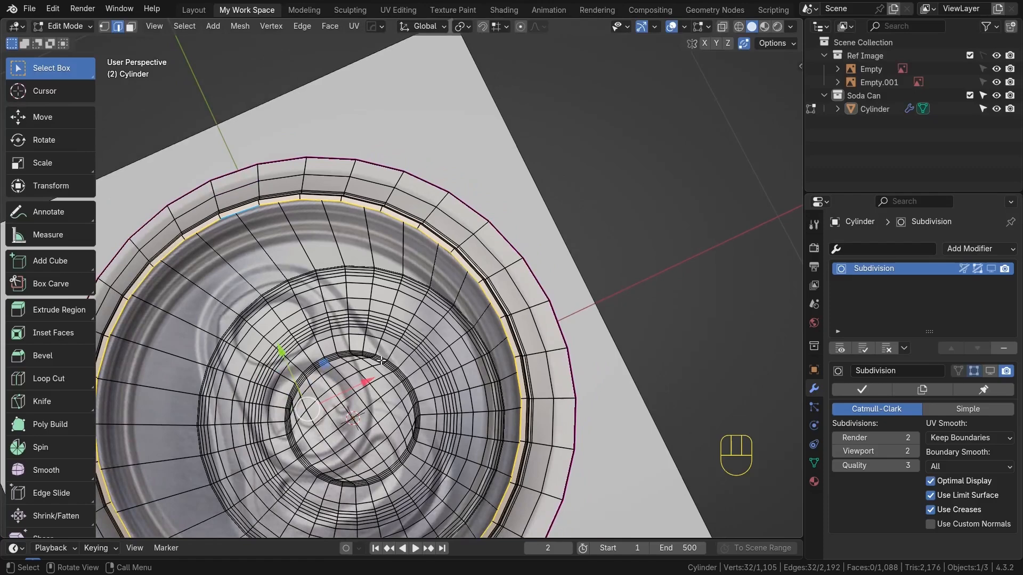
pyautogui.moveTo(381, 360); pyautogui.dragTo(416, 330, button='middle')
pyautogui.press('KP_7')
pyautogui.scroll(5, 349, 211)
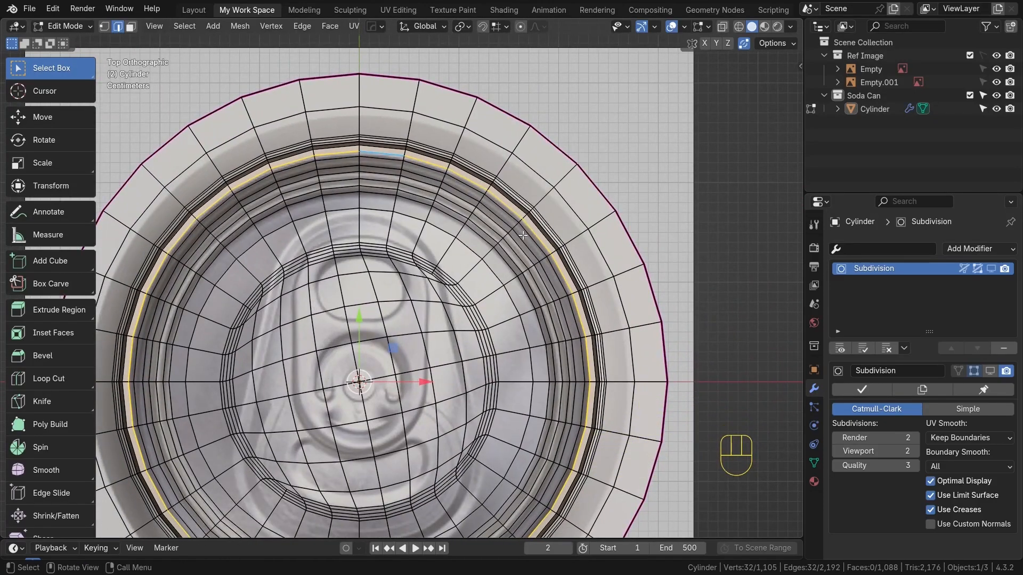
pyautogui.hotkey('shift', 'h')
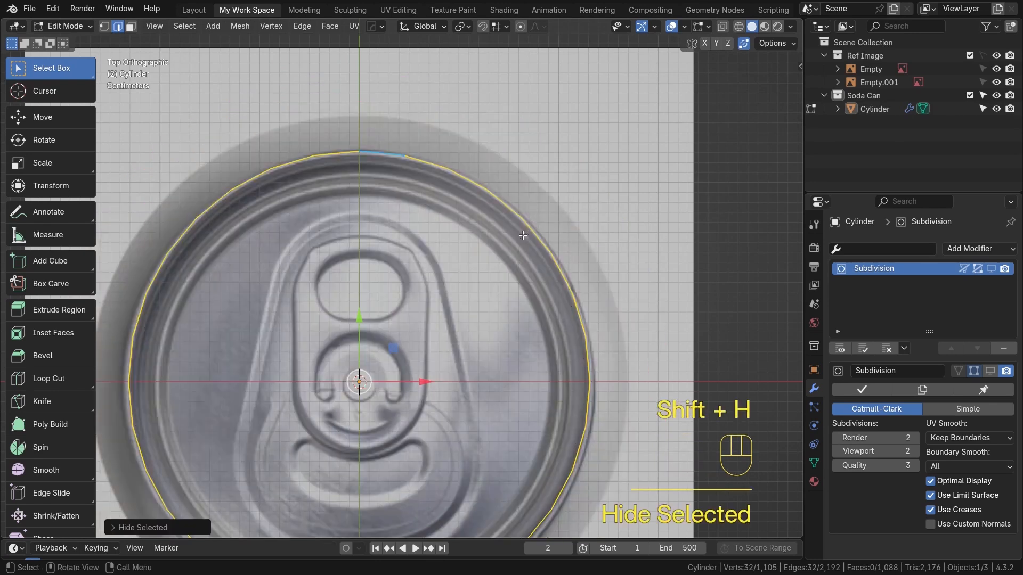
pyautogui.scroll(3, 523, 235)
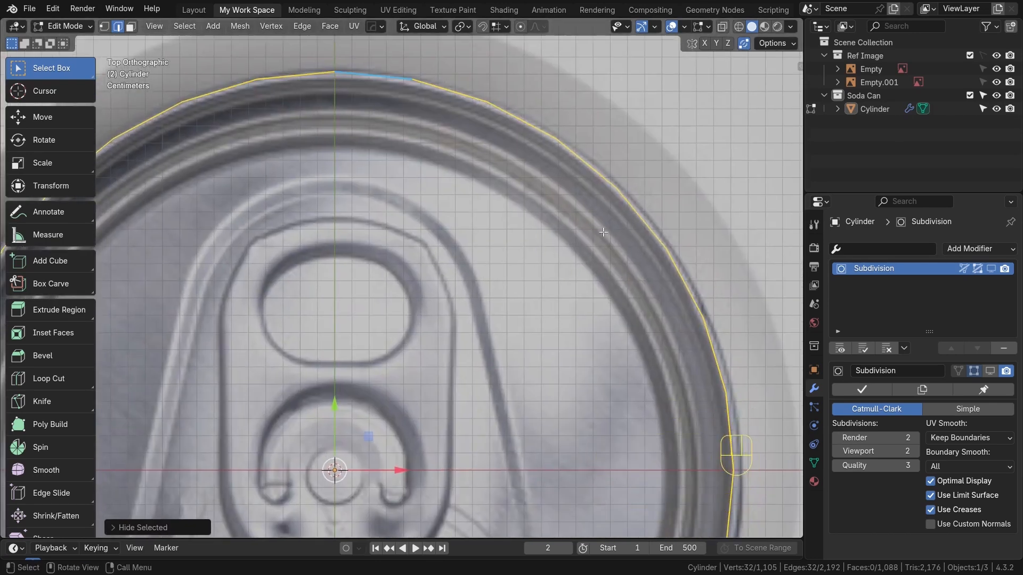
# Extrude and scale the rim loop inward six times, forming rings that follow the lid reference
pyautogui.keyDown('shift'); pyautogui.moveTo(588, 256); pyautogui.dragTo(620, 247, button='middle'); pyautogui.keyUp('shift')
pyautogui.press('e')
pyautogui.press('s')
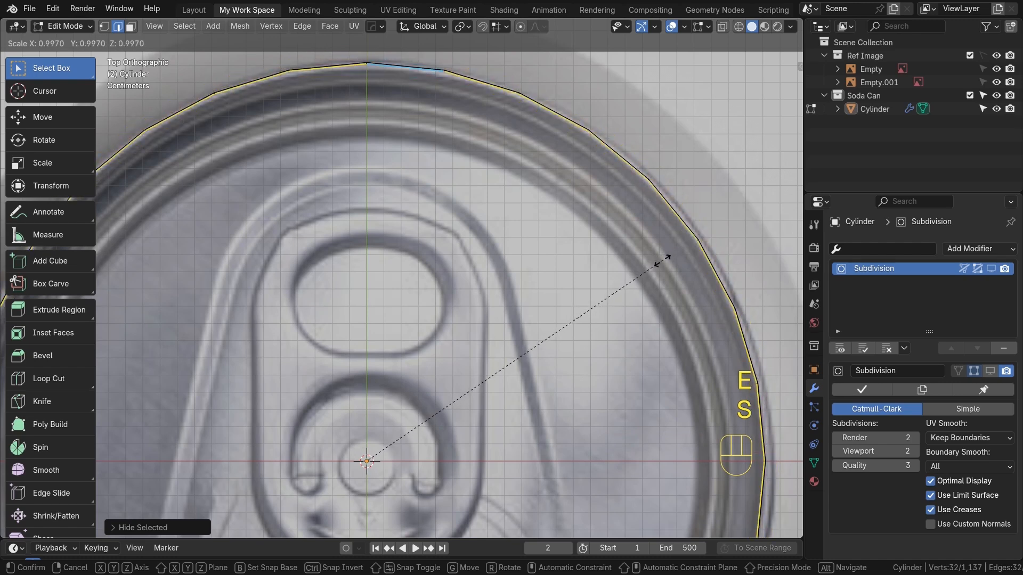
pyautogui.click(657, 271)
pyautogui.hotkey('alt', 'z')
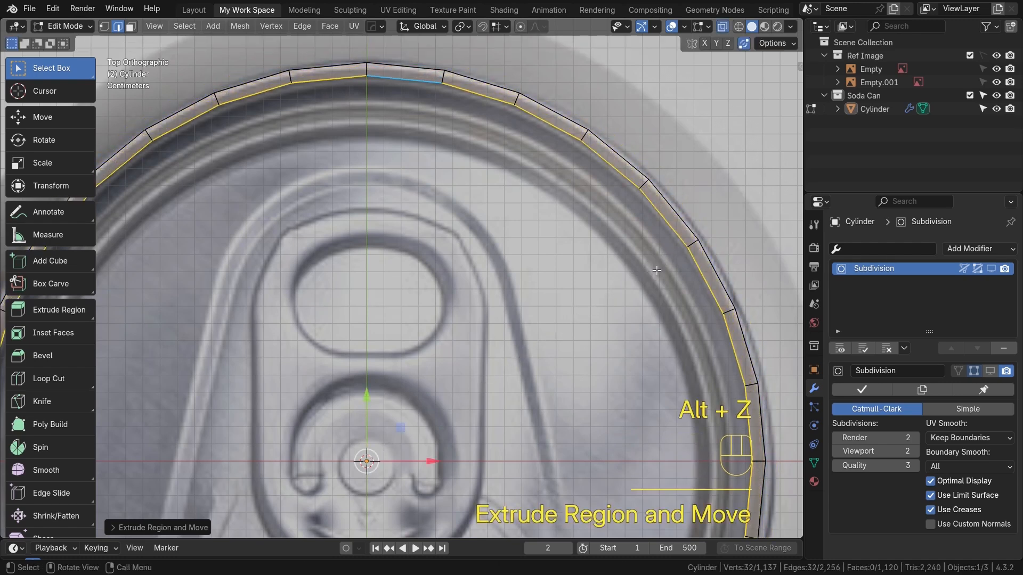
pyautogui.press('e')
pyautogui.press('s')
pyautogui.click(654, 270)
pyautogui.press('e')
pyautogui.press('s')
pyautogui.click(639, 280)
pyautogui.press('e')
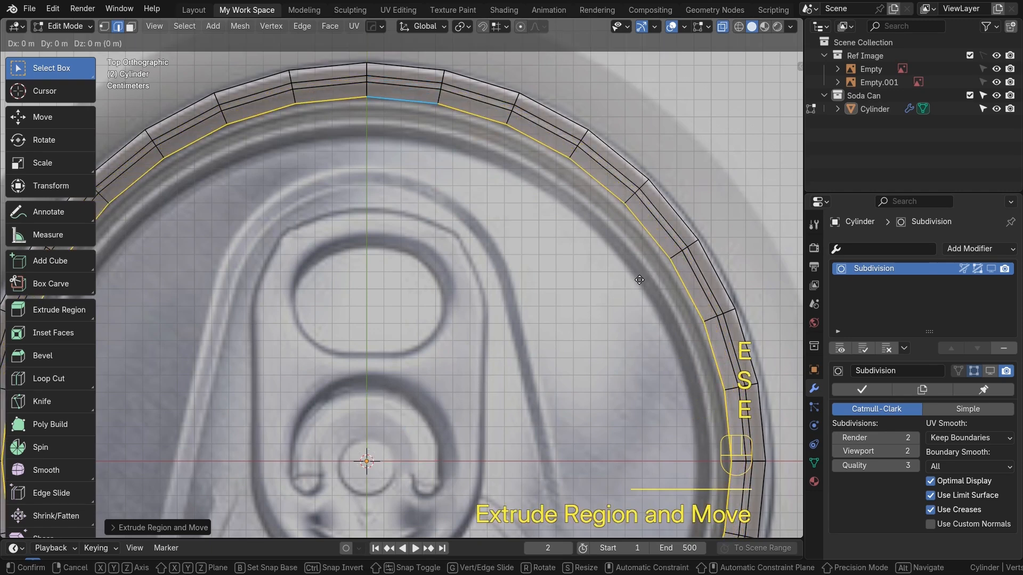
pyautogui.press('s')
pyautogui.click(633, 290)
pyautogui.press('e')
pyautogui.press('s')
pyautogui.click(631, 289)
pyautogui.press('e')
pyautogui.press('s')
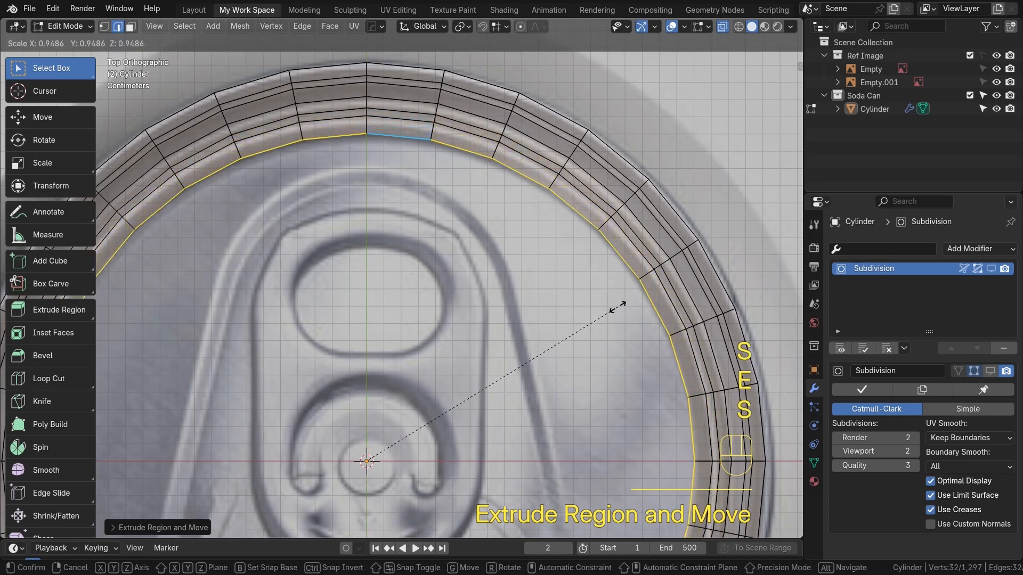
pyautogui.click(617, 302)
# Select a face ring in the rim's rings and sink it with Shrink/Fatten to form a groove
pyautogui.scroll(-2, 564, 241)
pyautogui.keyDown('alt'); pyautogui.keyDown('shift'); pyautogui.moveTo(407, 121); pyautogui.dragTo(422, 147, button='middle'); pyautogui.keyUp('shift'); pyautogui.keyUp('alt')
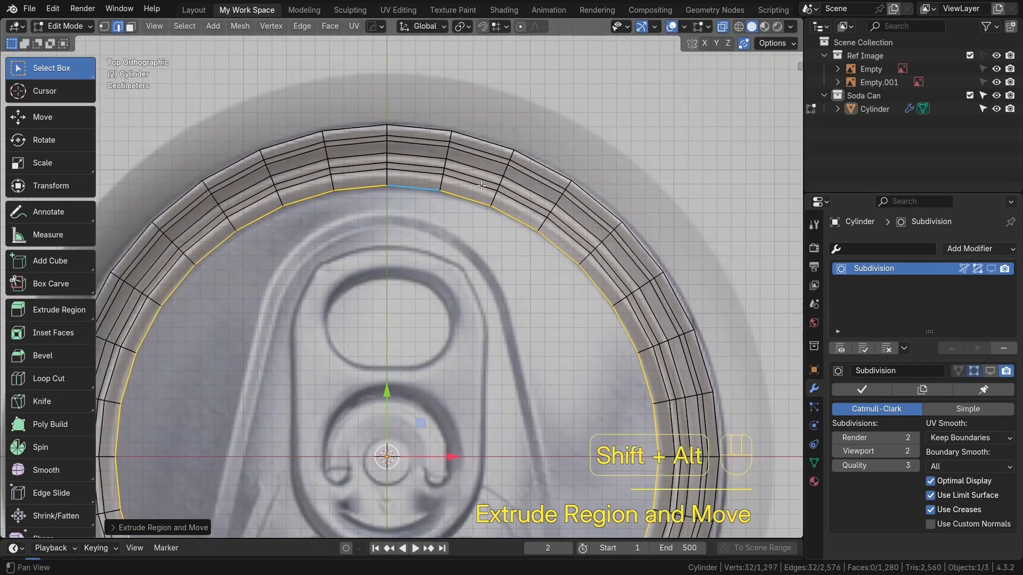
pyautogui.scroll(2, 490, 140)
pyautogui.keyDown('alt'); pyautogui.keyDown('shift'); pyautogui.moveTo(491, 138); pyautogui.dragTo(463, 264, button='middle'); pyautogui.keyUp('shift'); pyautogui.keyUp('alt')
pyautogui.scroll(2, 461, 211)
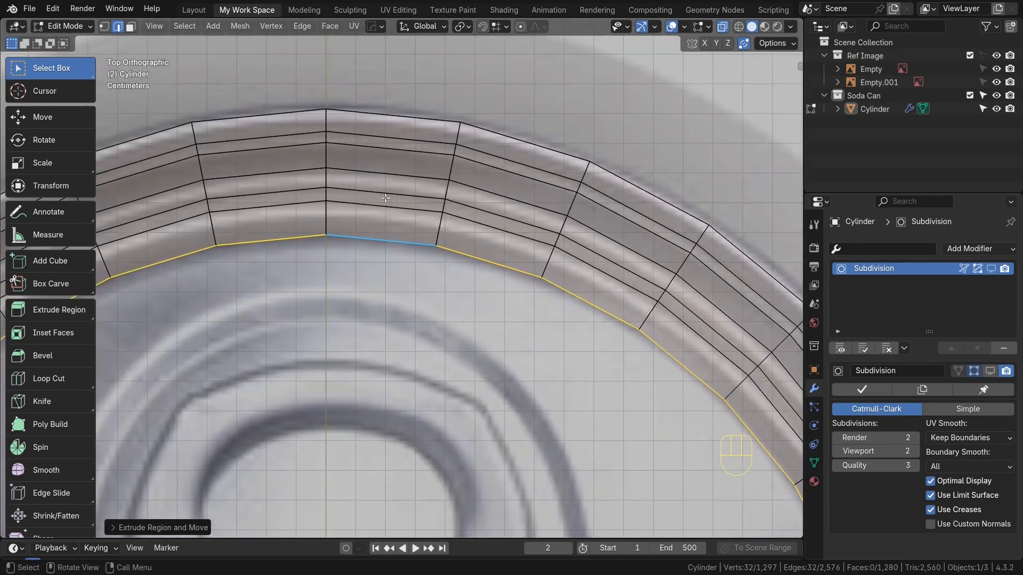
pyautogui.press('3')
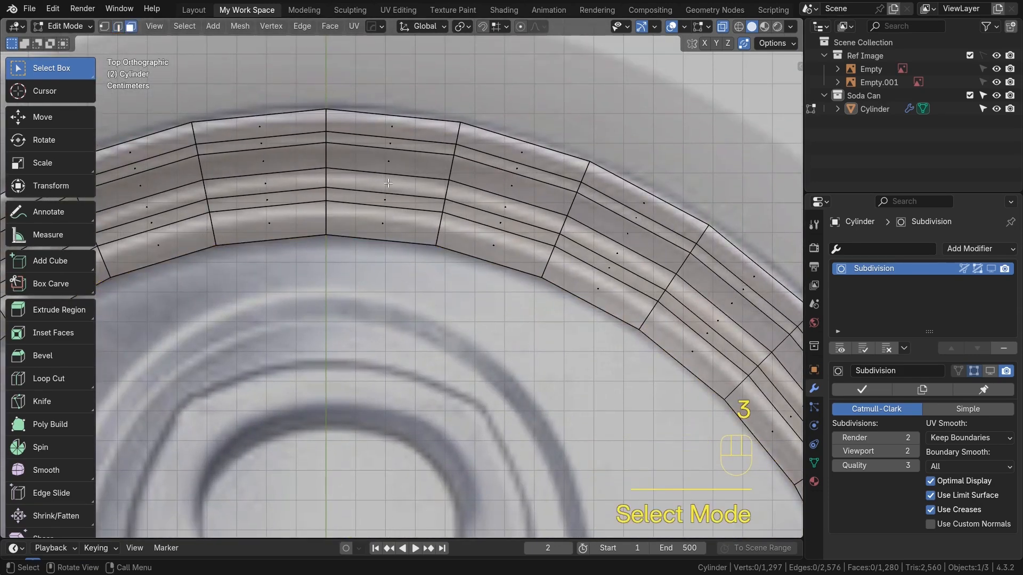
pyautogui.keyDown('alt'); pyautogui.click(448, 194); pyautogui.keyUp('alt')
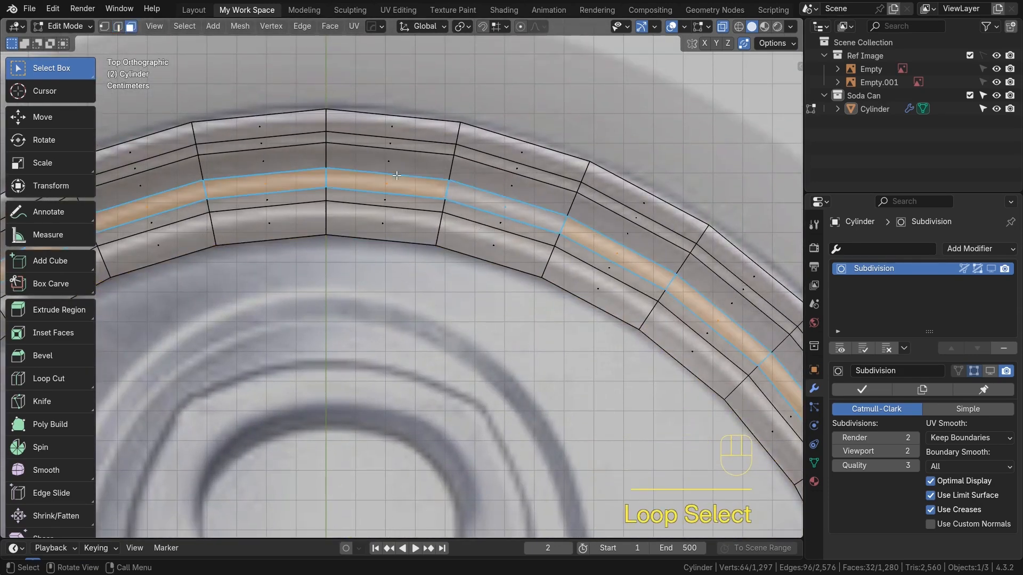
pyautogui.keyDown('alt'); pyautogui.click(457, 152); pyautogui.keyUp('alt')
pyautogui.moveTo(456, 152); pyautogui.dragTo(424, 72, button='middle')
pyautogui.hotkey('alt', 's')
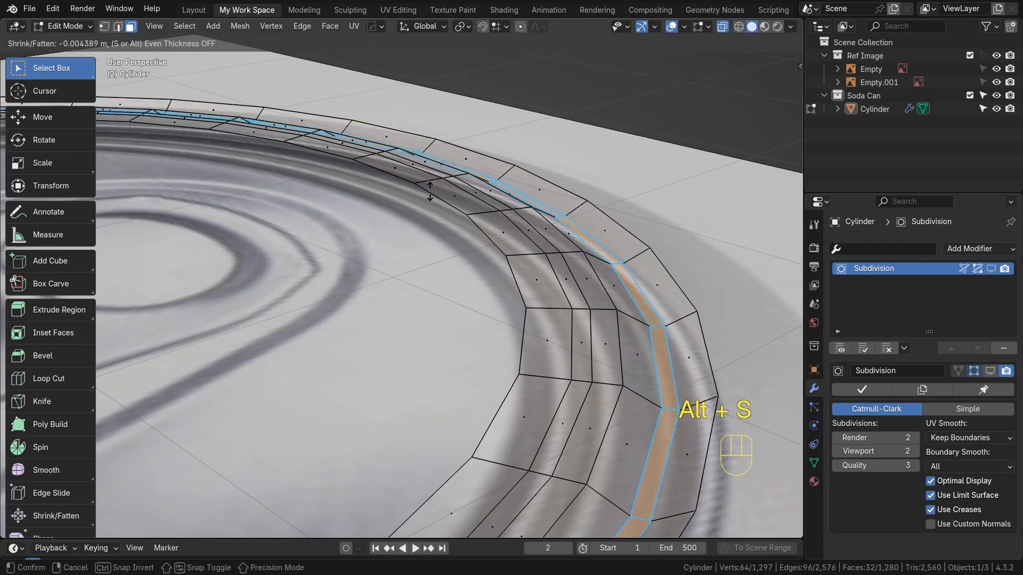
pyautogui.click(430, 190)
pyautogui.moveTo(430, 190); pyautogui.dragTo(475, 240, button='middle')
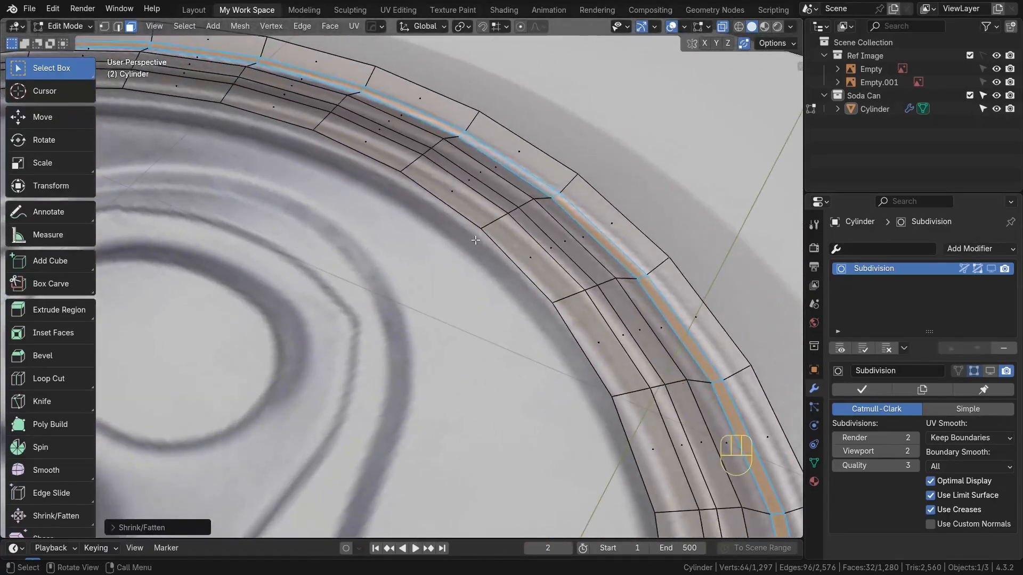
# Select a second rim face ring and sink it with Shrink/Fatten as another groove
pyautogui.press('KP_7')
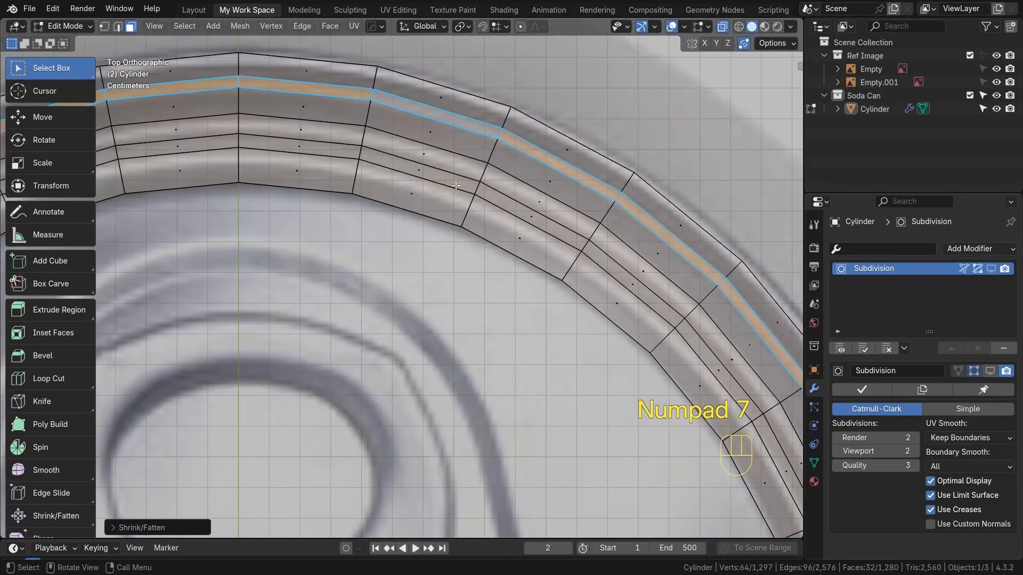
pyautogui.keyDown('alt'); pyautogui.click(364, 138); pyautogui.keyUp('alt')
pyautogui.moveTo(433, 229); pyautogui.dragTo(372, 151, button='middle')
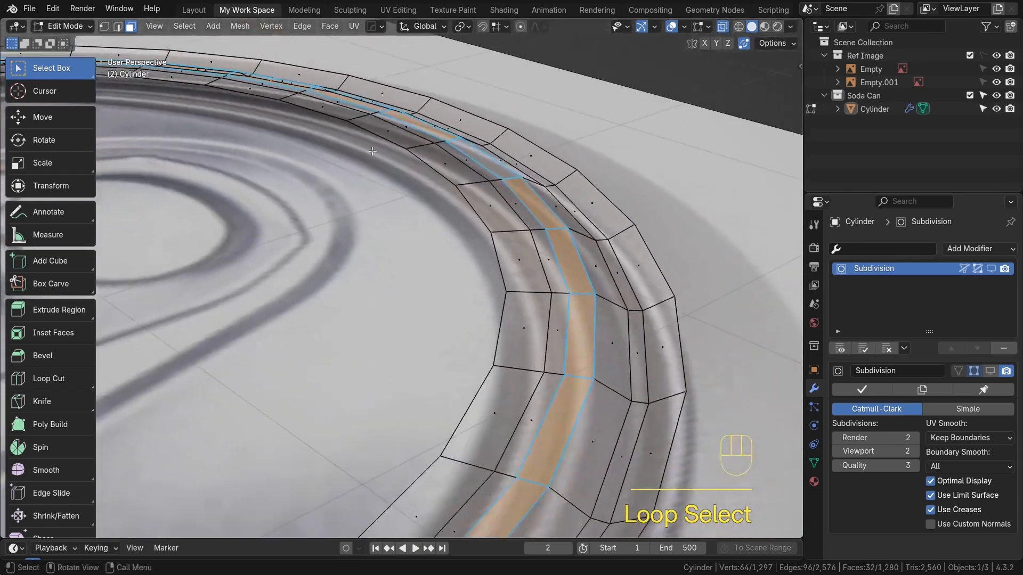
pyautogui.hotkey('alt', 's')
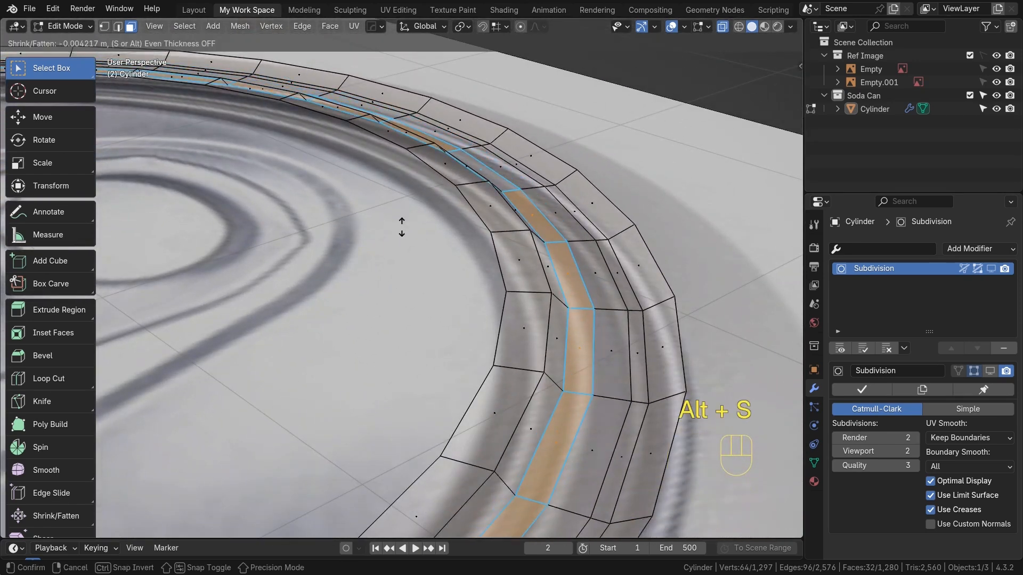
pyautogui.click(404, 224)
pyautogui.moveTo(404, 224); pyautogui.dragTo(405, 309, button='middle')
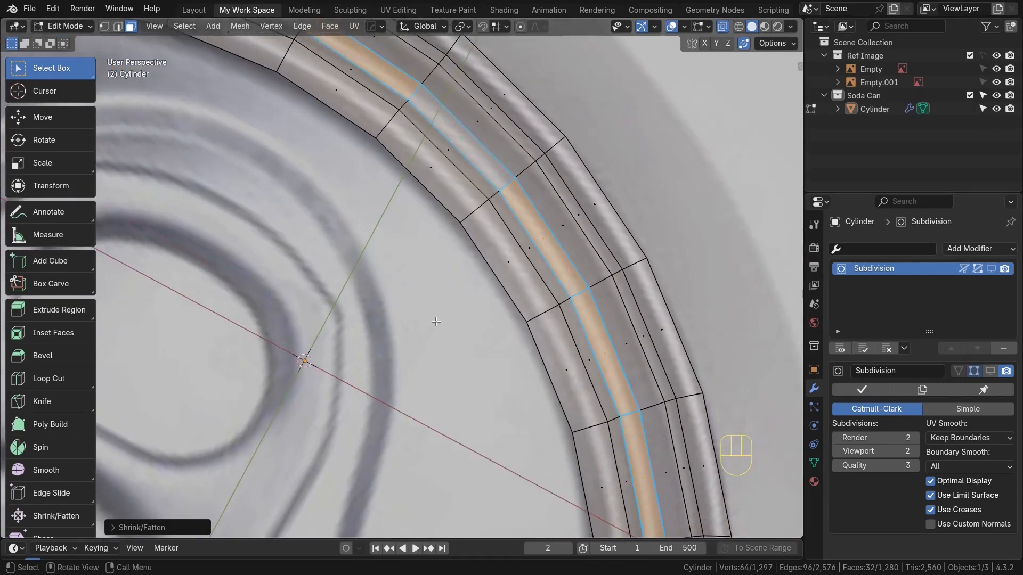
# Turn off X-ray and inspect the grooved rim in object mode and edit mode
pyautogui.press('KP_7')
pyautogui.scroll(-3, 371, 283)
pyautogui.scroll(5, 371, 284)
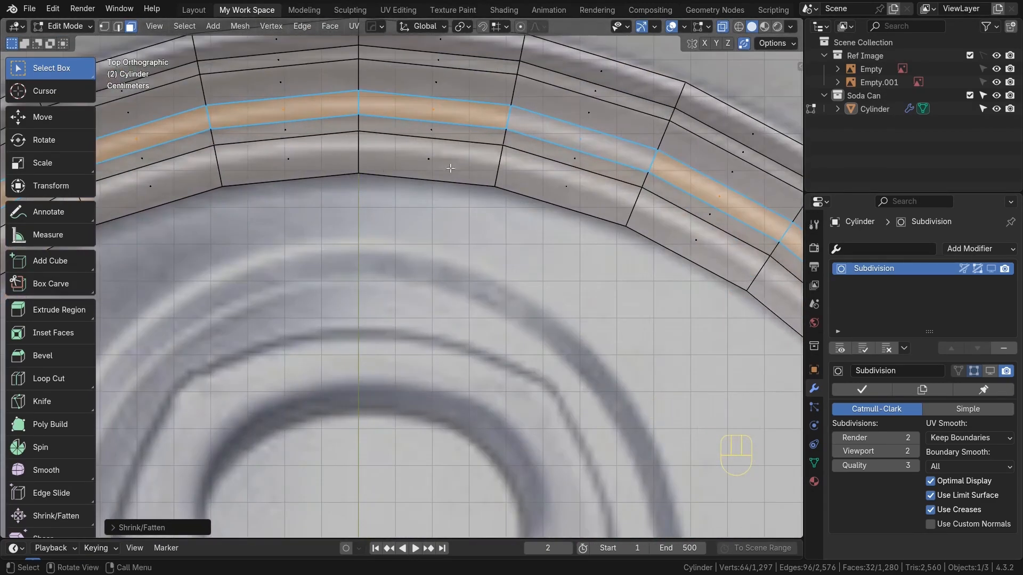
pyautogui.keyDown('shift'); pyautogui.moveTo(450, 168); pyautogui.dragTo(446, 290, button='middle'); pyautogui.keyUp('shift')
pyautogui.keyDown('alt'); pyautogui.click(419, 257); pyautogui.keyUp('alt')
pyautogui.press('Tab')
pyautogui.hotkey('alt', 'z')
pyautogui.scroll(-4, 541, 261)
pyautogui.scroll(3, 467, 293)
pyautogui.scroll(2, 513, 315)
pyautogui.press('Tab')
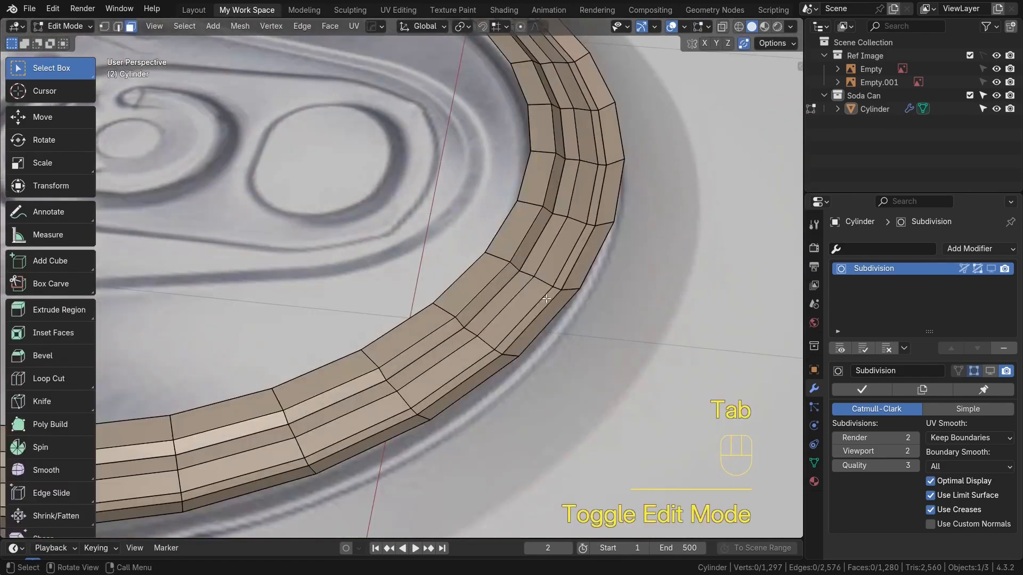
# Switch to edge selection and pull one rim edge loop outward with Shrink/Fatten
pyautogui.scroll(4, 524, 290)
pyautogui.press('2')
pyautogui.keyDown('alt'); pyautogui.click(515, 278); pyautogui.keyUp('alt')
pyautogui.moveTo(517, 308); pyautogui.dragTo(506, 320, button='middle')
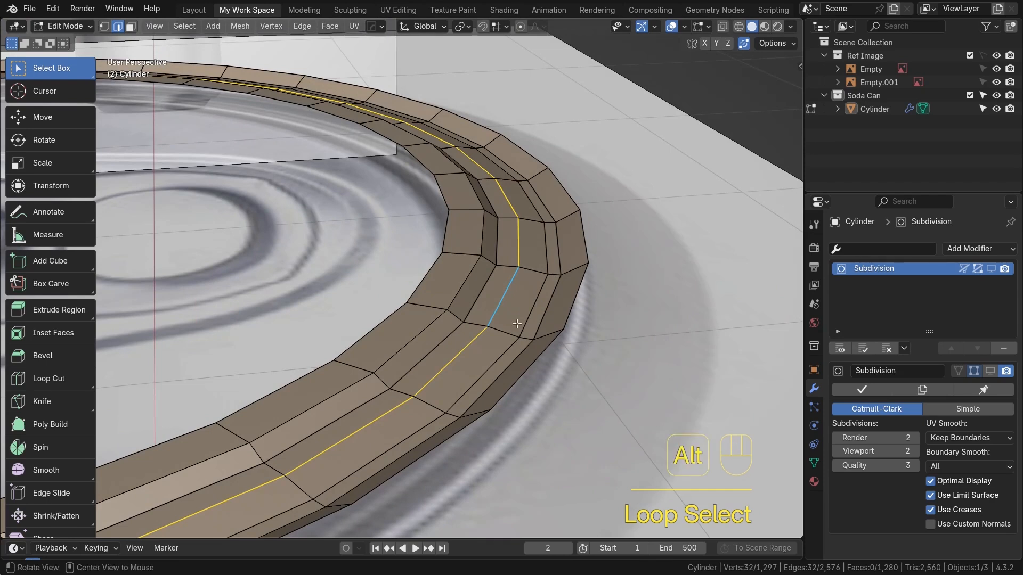
pyautogui.hotkey('alt', 's')
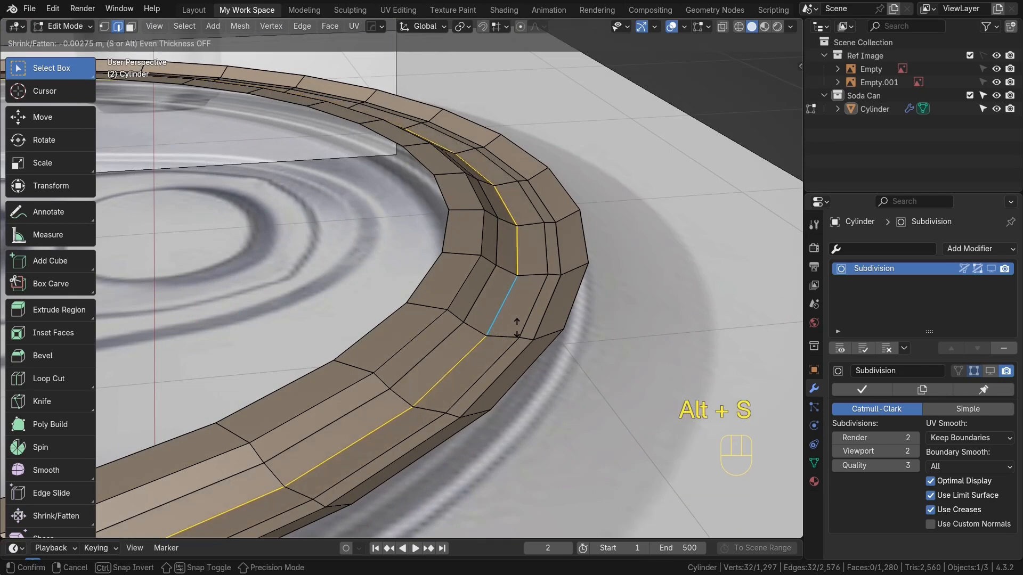
pyautogui.click(524, 320)
pyautogui.moveTo(524, 319)
pyautogui.mouseDown(button='middle')
pyautogui.moveTo(555, 319)
pyautogui.moveTo(534, 318)
pyautogui.mouseUp(button='middle')
# Adjust two more rim edge loops with Shrink/Fatten to smooth the groove profile
pyautogui.keyDown('alt'); pyautogui.click(528, 308); pyautogui.keyUp('alt')
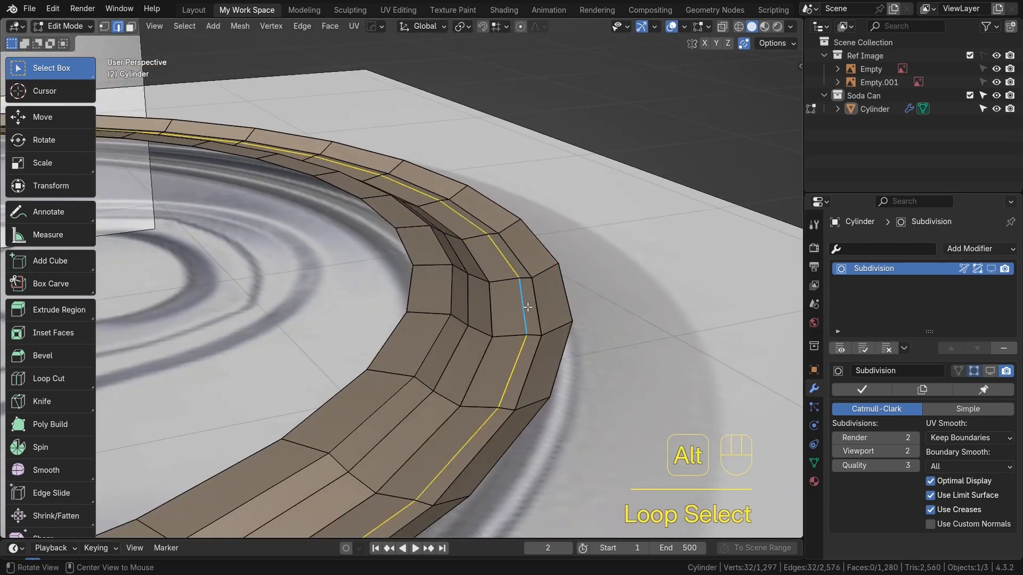
pyautogui.hotkey('alt', 's')
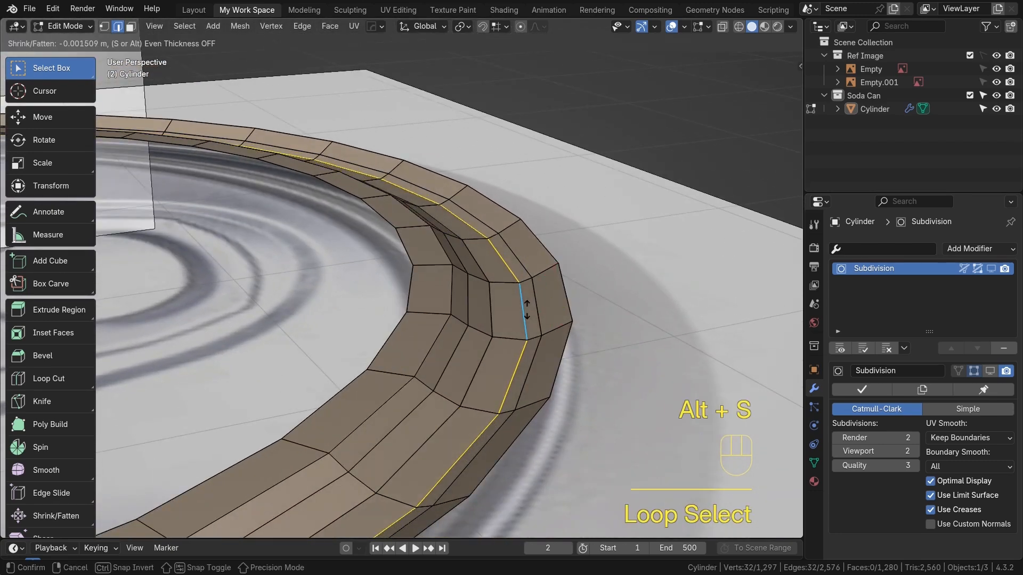
pyautogui.click(468, 314)
pyautogui.keyDown('alt'); pyautogui.click(412, 305); pyautogui.keyUp('alt')
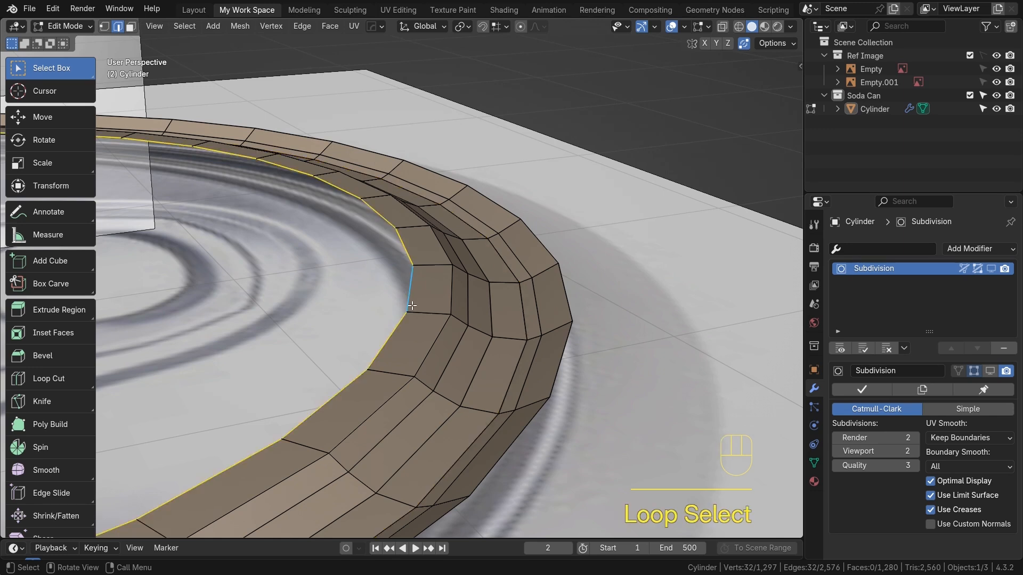
pyautogui.hotkey('alt', 's')
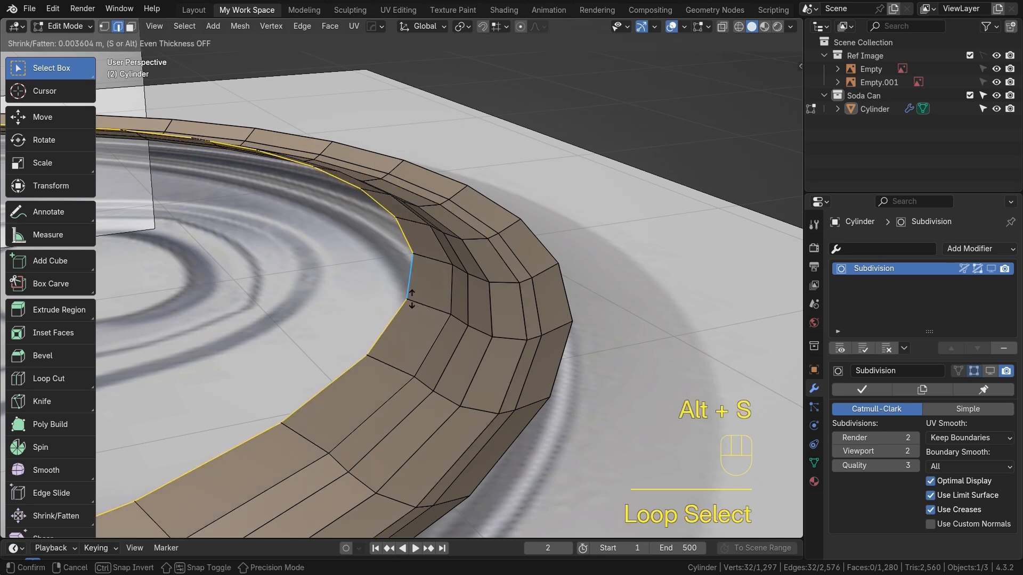
pyautogui.click(412, 299)
# Fine-tune several remaining rim edge loops with Shrink/Fatten, then return to object mode
pyautogui.keyDown('alt'); pyautogui.click(449, 293); pyautogui.keyUp('alt')
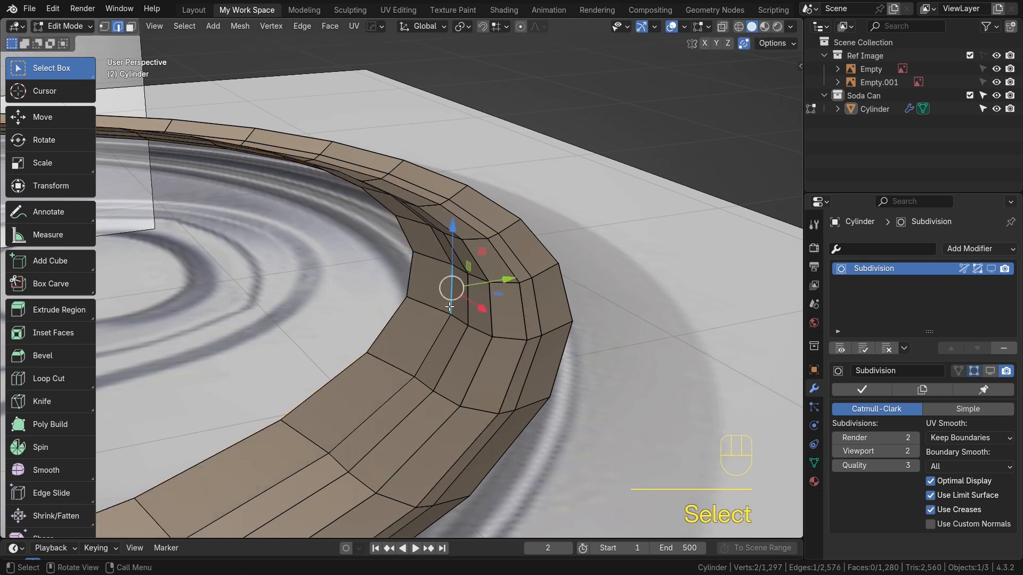
pyautogui.hotkey('alt', 's')
pyautogui.click(443, 309)
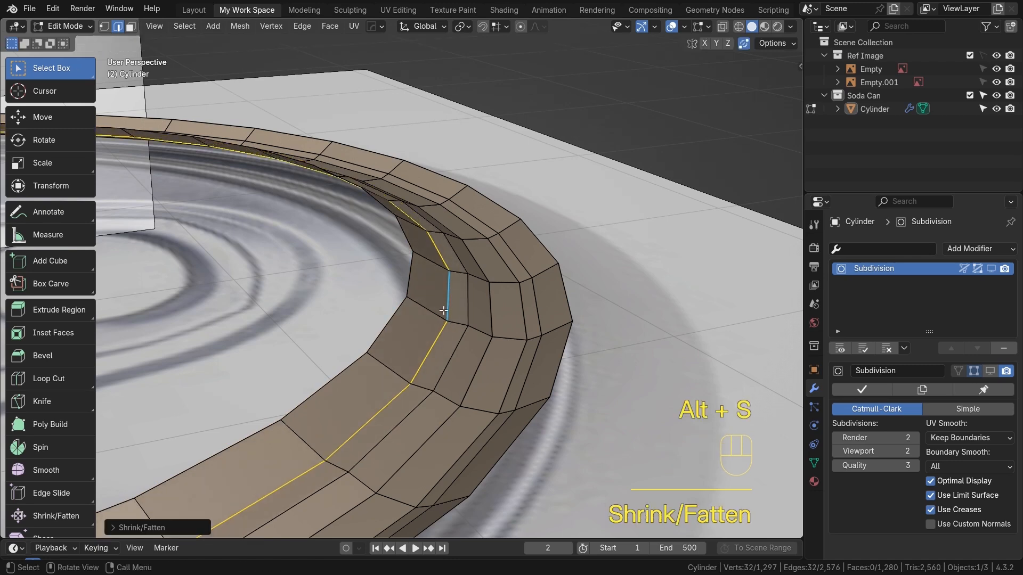
pyautogui.press('Tab')
pyautogui.moveTo(480, 299); pyautogui.dragTo(530, 305, button='middle')
pyautogui.hotkey('alt', 's')
pyautogui.press('Tab')
pyautogui.hotkey('alt', 's')
pyautogui.keyDown('alt'); pyautogui.click(527, 288); pyautogui.keyUp('alt')
pyautogui.hotkey('alt', 's')
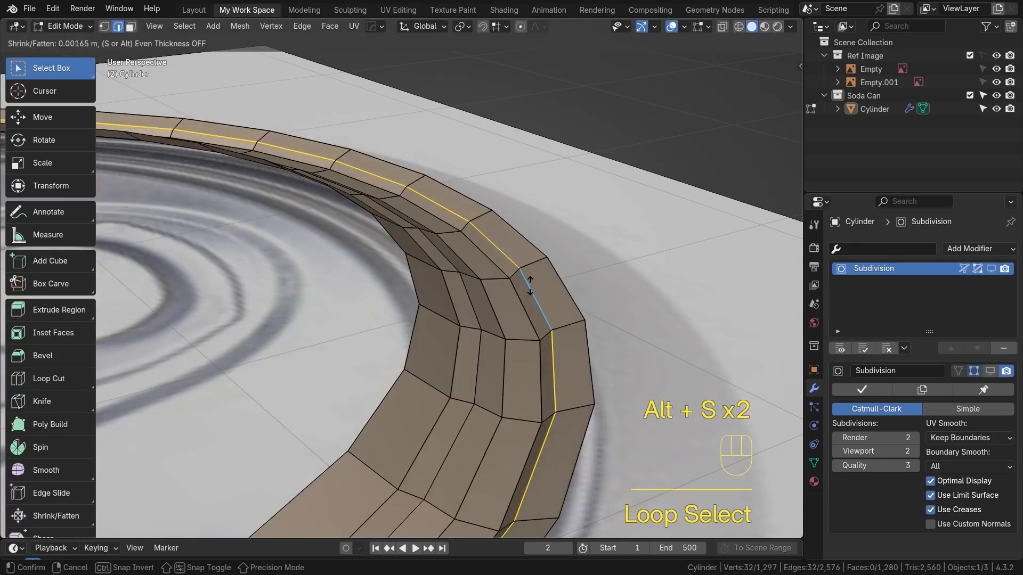
pyautogui.click(530, 285)
pyautogui.hotkey('alt', 's')
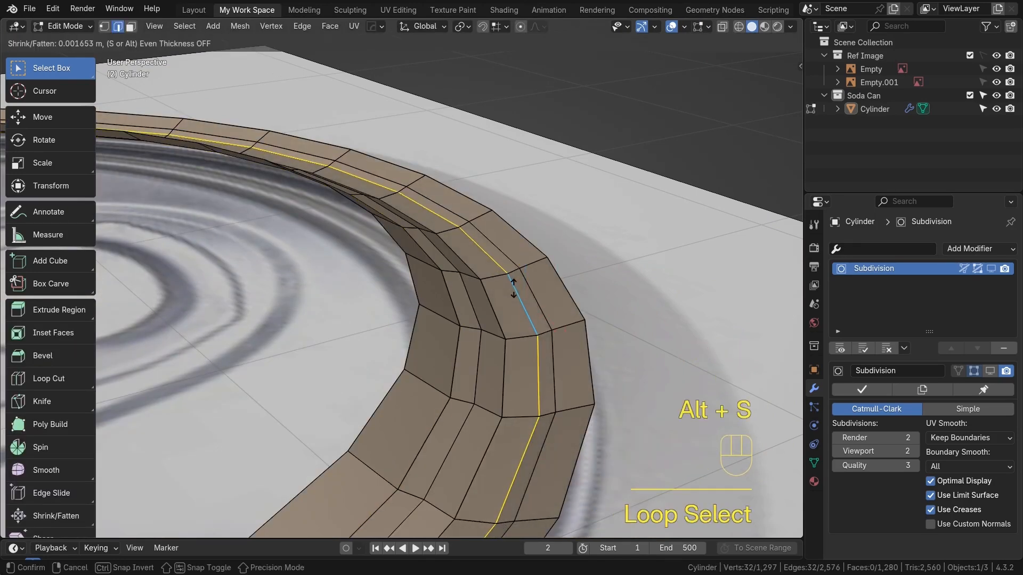
pyautogui.click(514, 287)
pyautogui.press('Tab')
# Sketch annotation outlines of the pull tab and its features over the top-view reference, then erase them
pyautogui.moveTo(516, 299); pyautogui.dragTo(547, 322, button='middle')
pyautogui.scroll(-3, 463, 336)
pyautogui.scroll(-3, 548, 322)
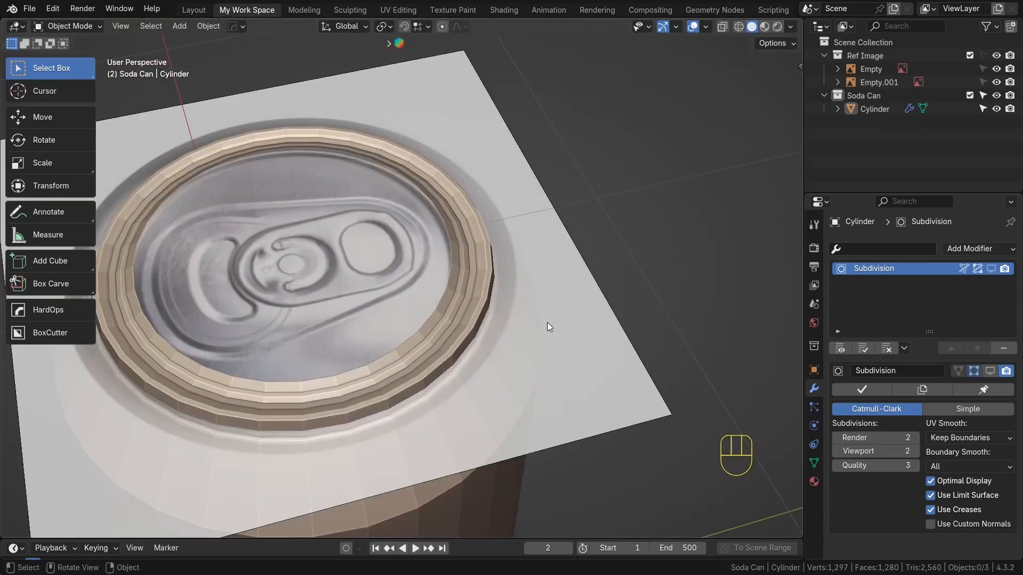
pyautogui.press('KP_7')
pyautogui.scroll(5, 546, 324)
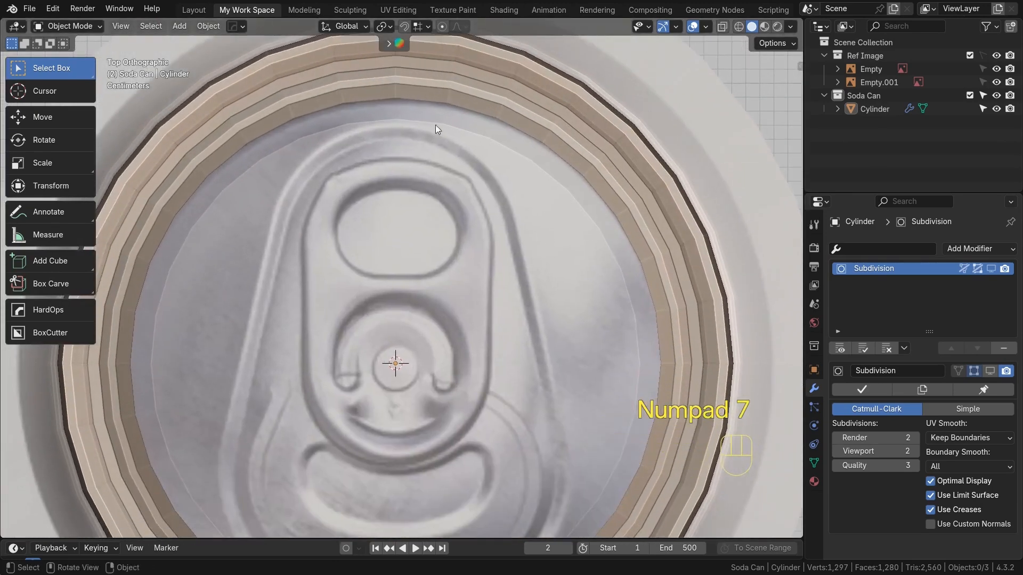
pyautogui.scroll(-4, 433, 299)
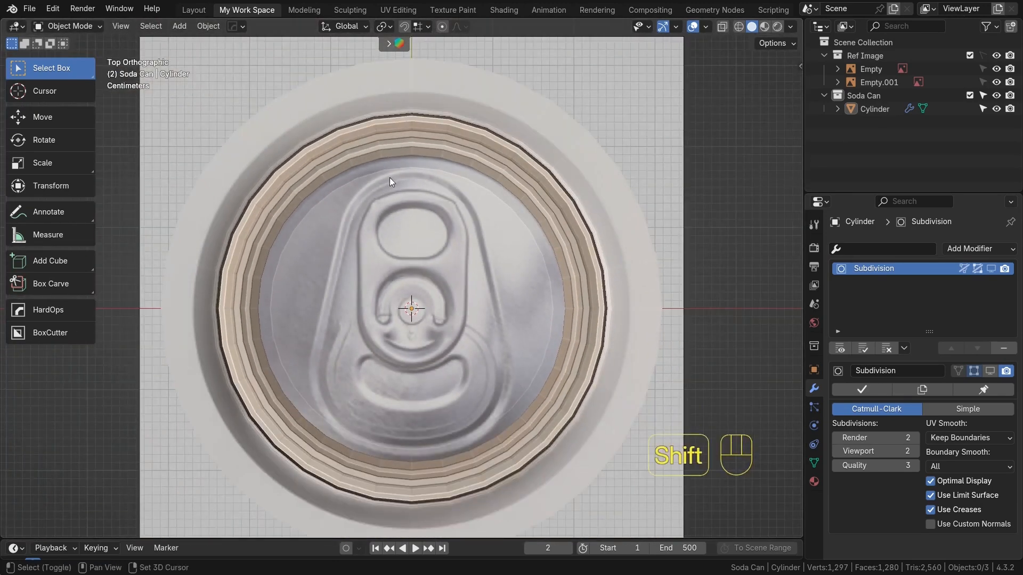
pyautogui.moveTo(382, 178)
pyautogui.mouseDown()
pyautogui.moveTo(366, 187)
pyautogui.moveTo(334, 264)
pyautogui.mouseUp()
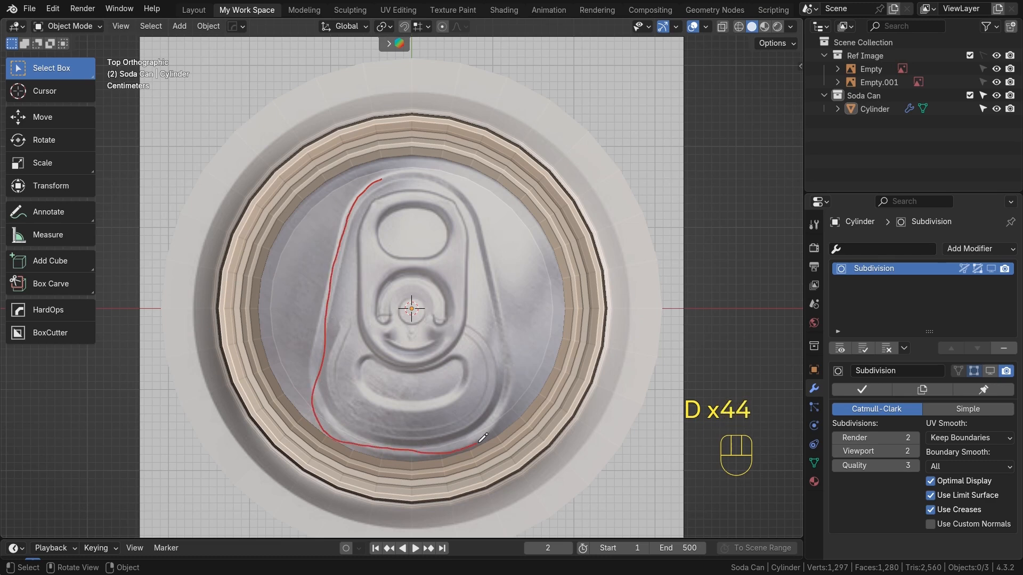
pyautogui.moveTo(381, 180); pyautogui.dragTo(364, 197)
pyautogui.scroll(2, 391, 263)
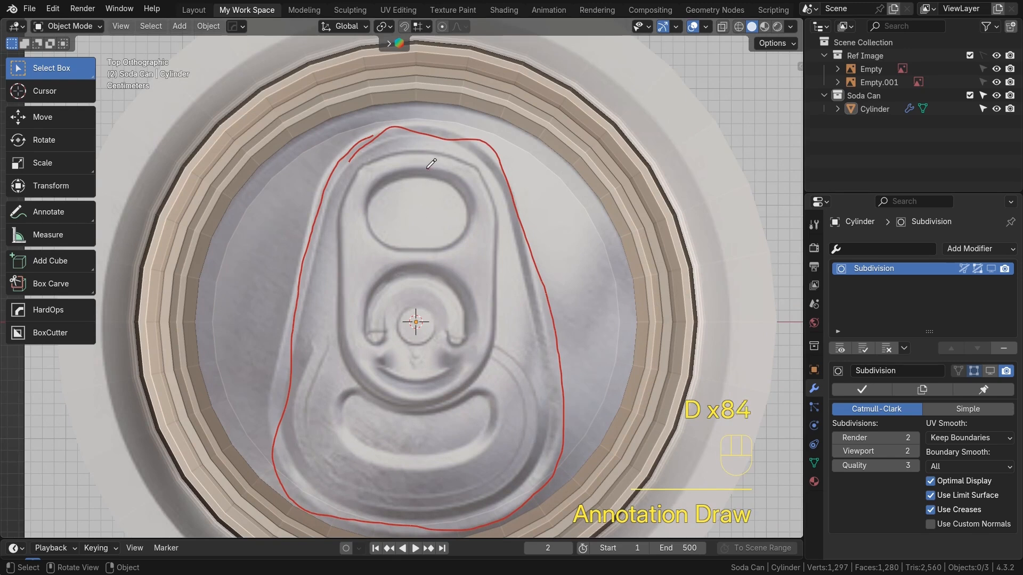
pyautogui.moveTo(375, 192)
pyautogui.mouseDown()
pyautogui.moveTo(480, 210)
pyautogui.moveTo(412, 171)
pyautogui.mouseUp()
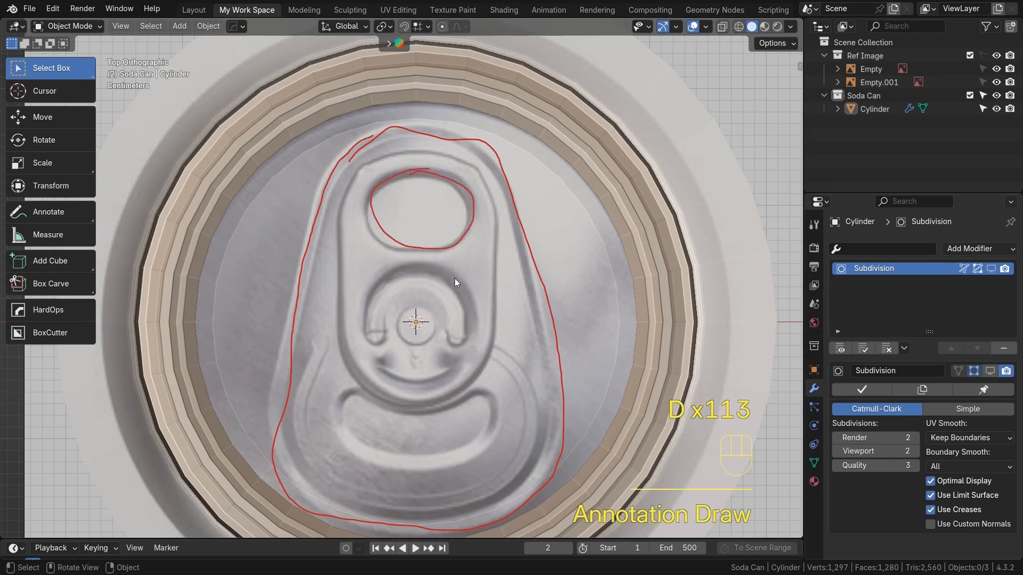
pyautogui.moveTo(410, 371)
pyautogui.mouseDown()
pyautogui.moveTo(450, 293)
pyautogui.moveTo(405, 277)
pyautogui.mouseUp()
pyautogui.moveTo(394, 405)
pyautogui.mouseDown()
pyautogui.moveTo(502, 241)
pyautogui.moveTo(354, 195)
pyautogui.mouseUp()
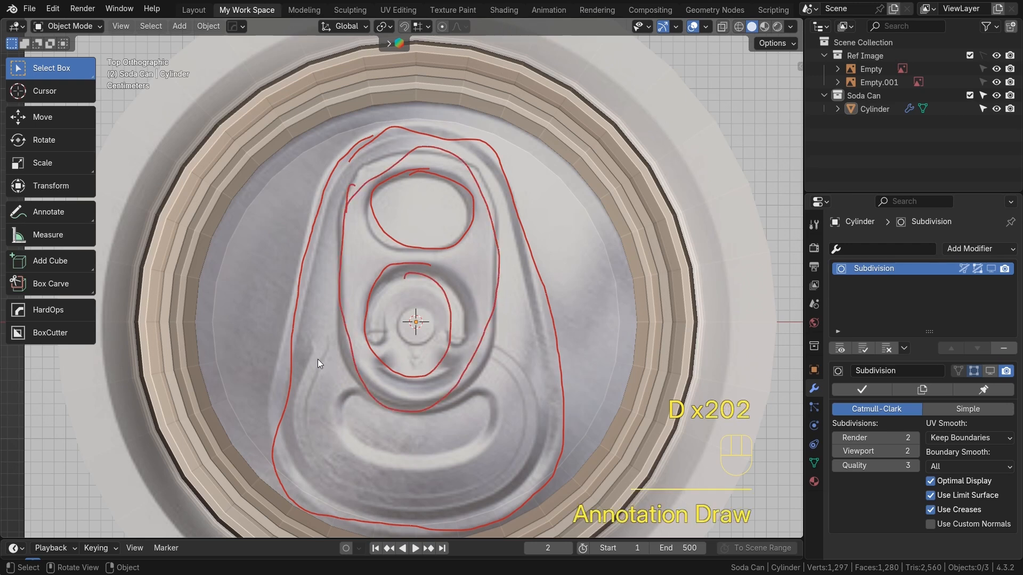
pyautogui.moveTo(355, 394)
pyautogui.mouseDown()
pyautogui.moveTo(510, 434)
pyautogui.moveTo(417, 415)
pyautogui.mouseUp()
pyautogui.moveTo(346, 411); pyautogui.dragTo(529, 309)
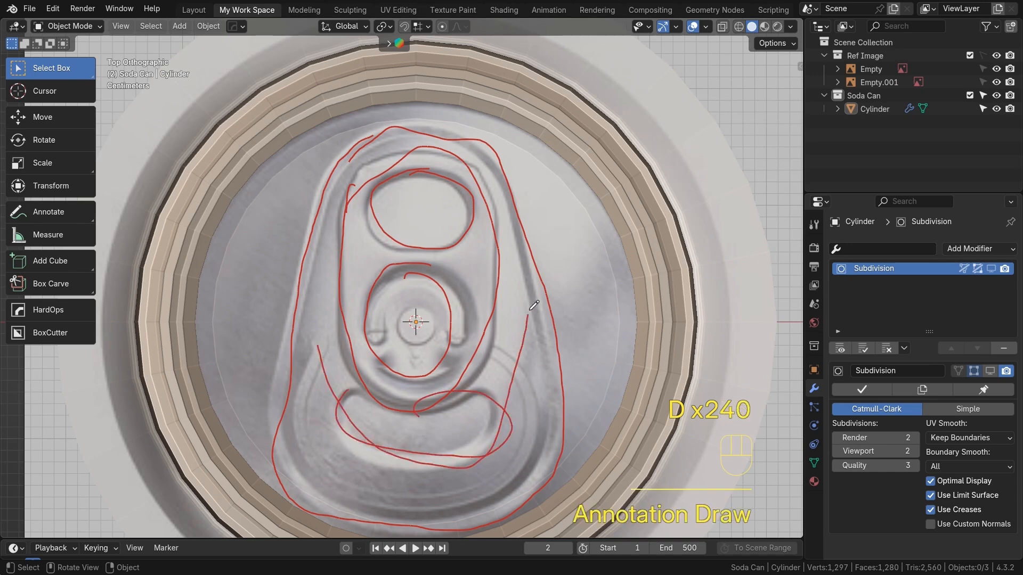
pyautogui.moveTo(481, 317)
pyautogui.mouseDown(button='right')
pyautogui.moveTo(385, 141)
pyautogui.moveTo(478, 178)
pyautogui.moveTo(277, 411)
pyautogui.moveTo(538, 436)
pyautogui.moveTo(488, 219)
pyautogui.moveTo(409, 299)
pyautogui.moveTo(394, 447)
pyautogui.moveTo(516, 331)
pyautogui.mouseUp(button='right')
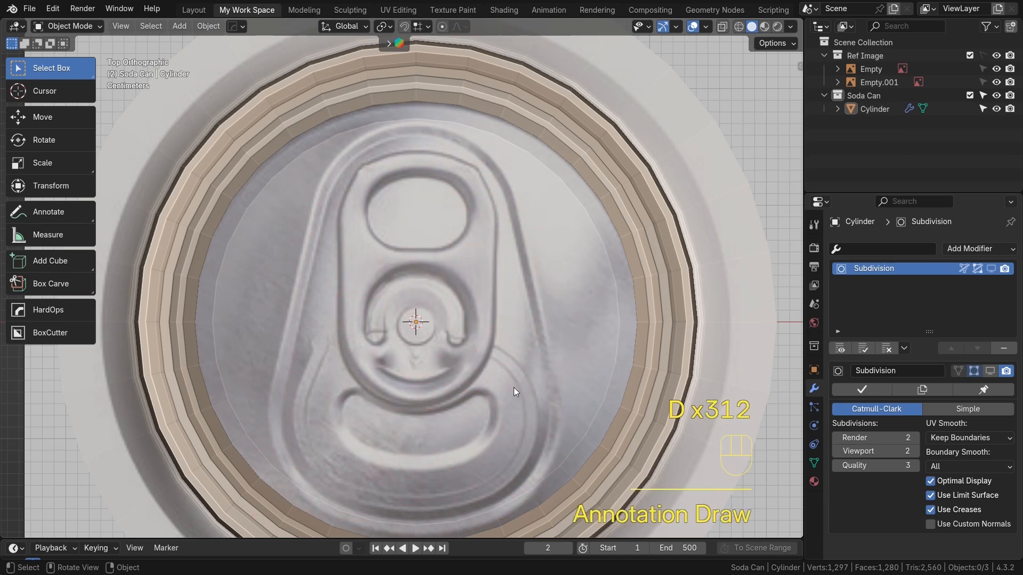
# Enter edit mode and select the innermost rim edge loop around the lid in top view
pyautogui.scroll(-1, 514, 388)
pyautogui.keyDown('shift'); pyautogui.moveTo(484, 381); pyautogui.dragTo(503, 361, button='middle'); pyautogui.keyUp('shift')
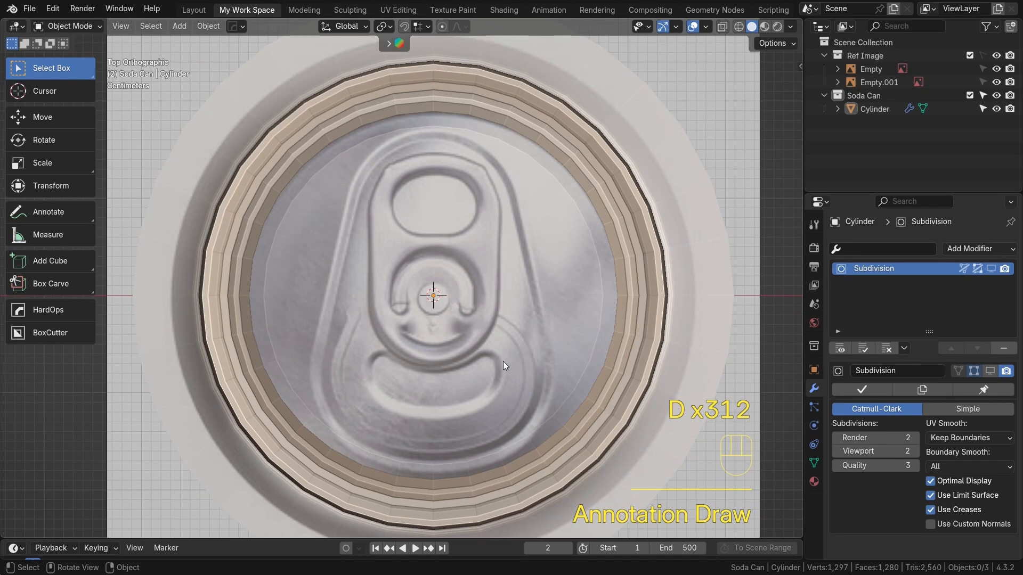
pyautogui.press('Tab')
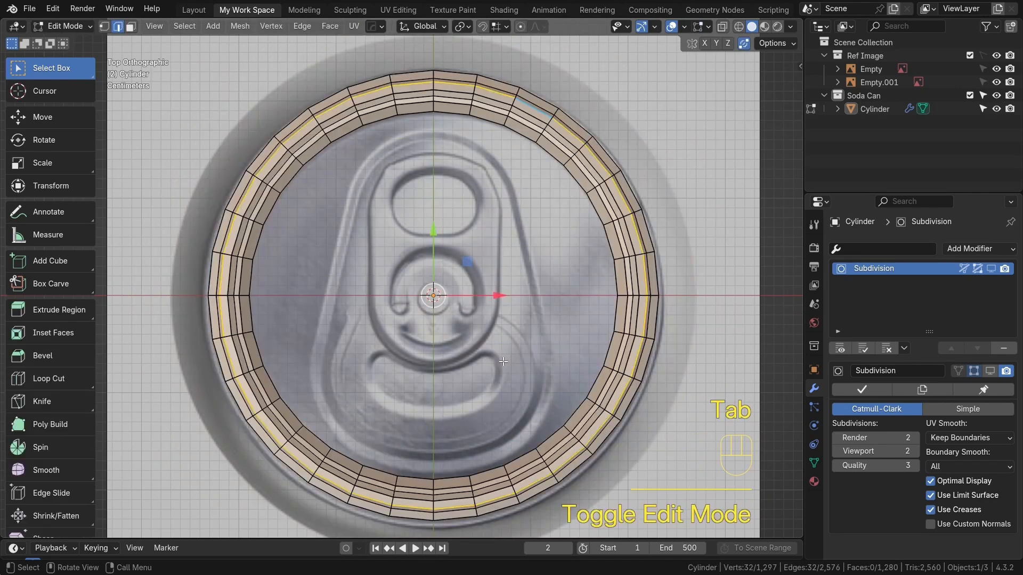
pyautogui.scroll(2, 502, 361)
pyautogui.keyDown('shift'); pyautogui.moveTo(503, 361); pyautogui.dragTo(499, 402, button='middle'); pyautogui.keyUp('shift')
pyautogui.press('2')
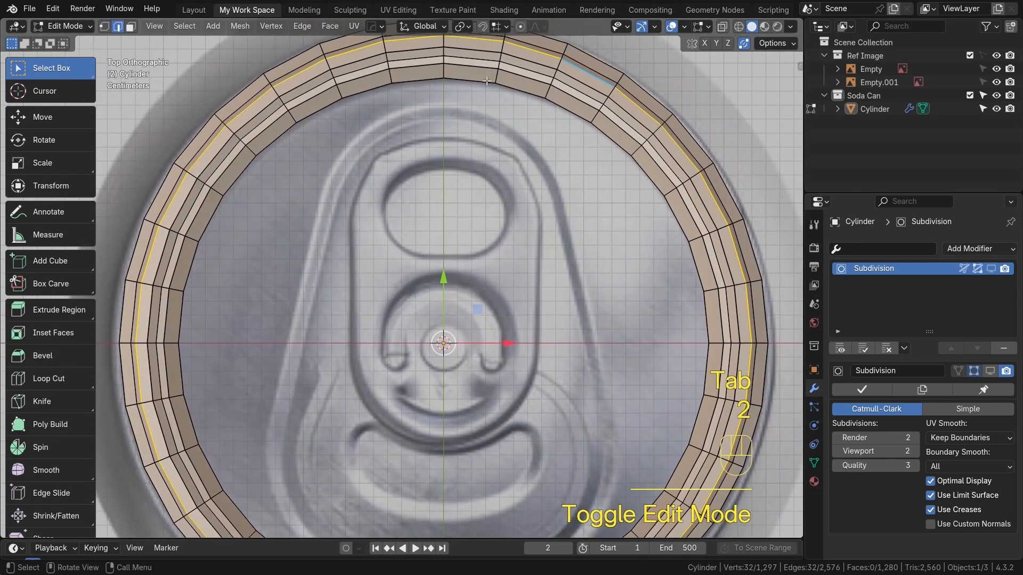
pyautogui.keyDown('alt'); pyautogui.click(487, 79); pyautogui.keyUp('alt')
pyautogui.scroll(-3, 463, 323)
pyautogui.keyDown('shift'); pyautogui.moveTo(464, 323); pyautogui.dragTo(474, 291, button='middle'); pyautogui.keyUp('shift')
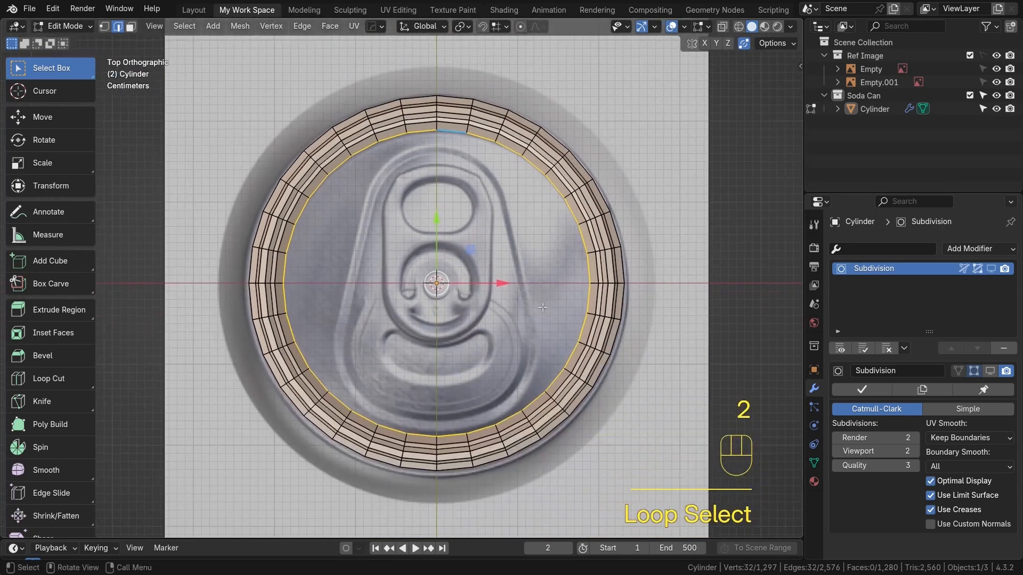
# Duplicate the selected inner rim loop in place and separate it into its own object
pyautogui.scroll(1, 474, 291)
pyautogui.hotkey('shift', 'd')
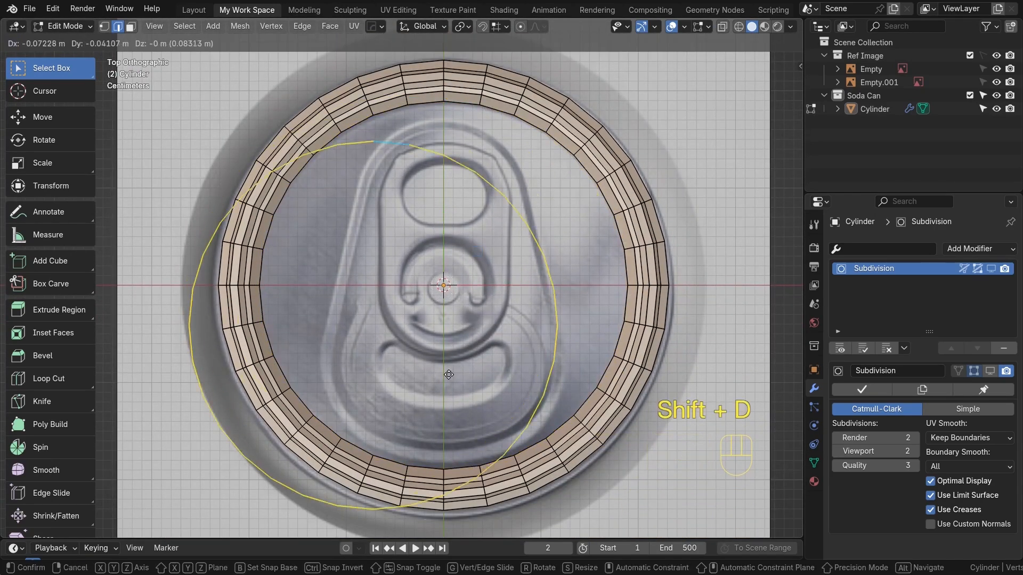
pyautogui.rightClick(459, 331)
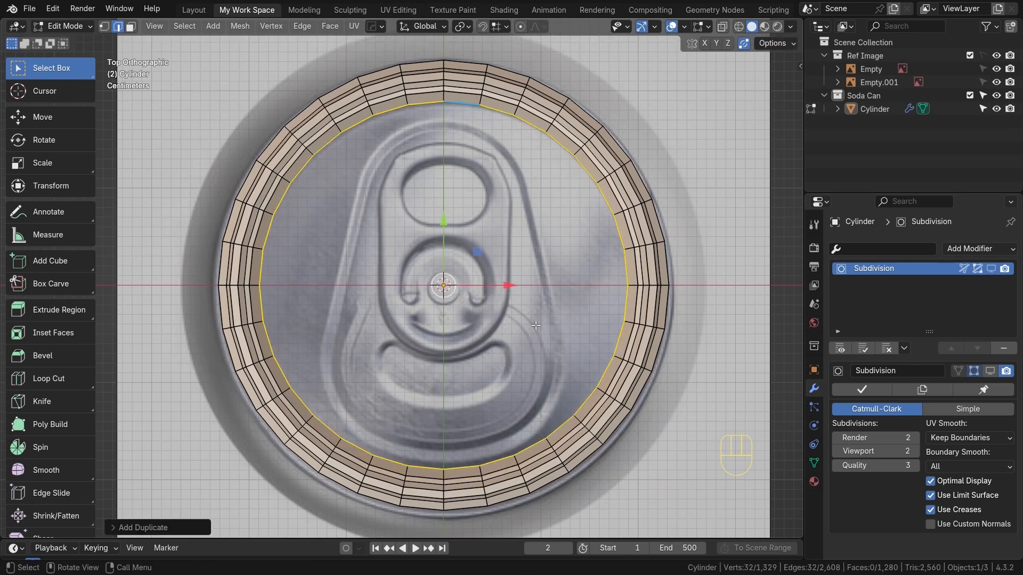
pyautogui.press('p')
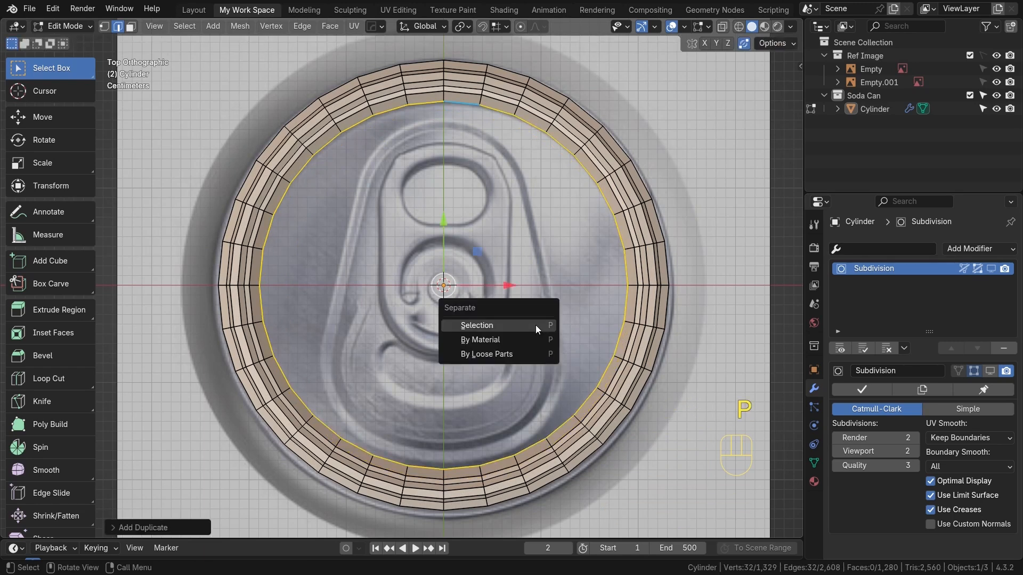
pyautogui.click(535, 325)
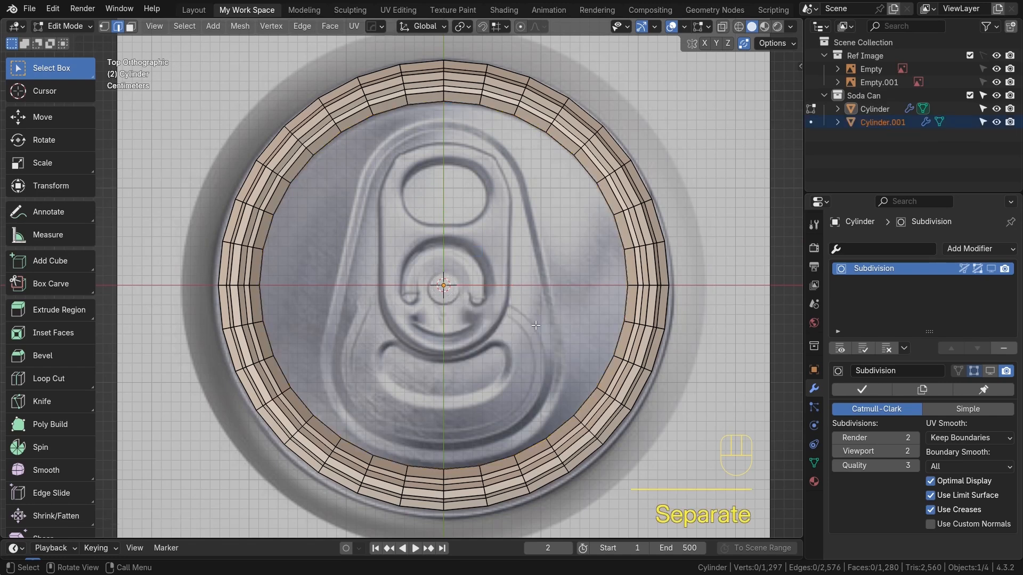
# Hide the original can object and select the newly separated loop object
pyautogui.press('Tab')
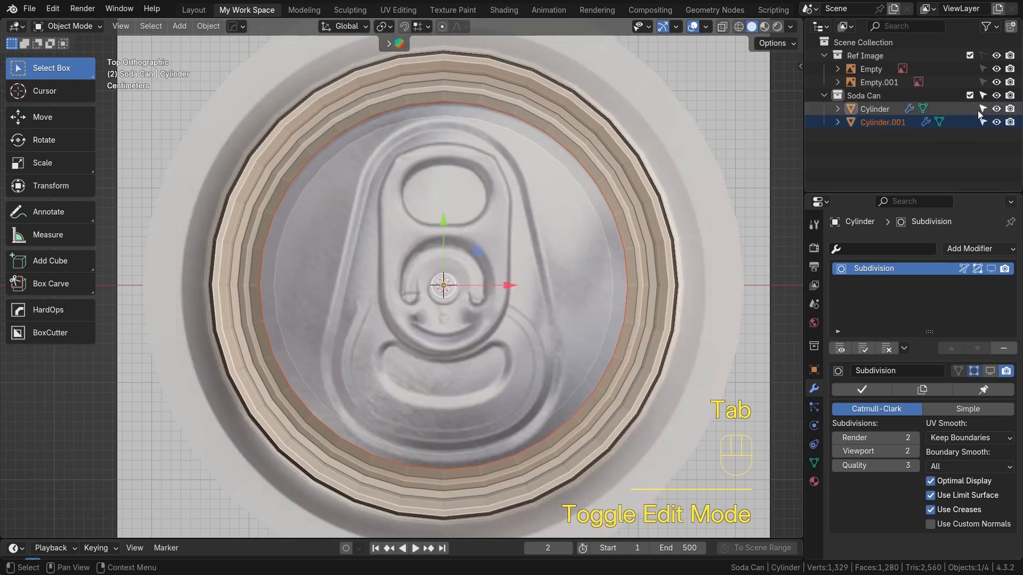
pyautogui.click(995, 109)
pyautogui.click(539, 129)
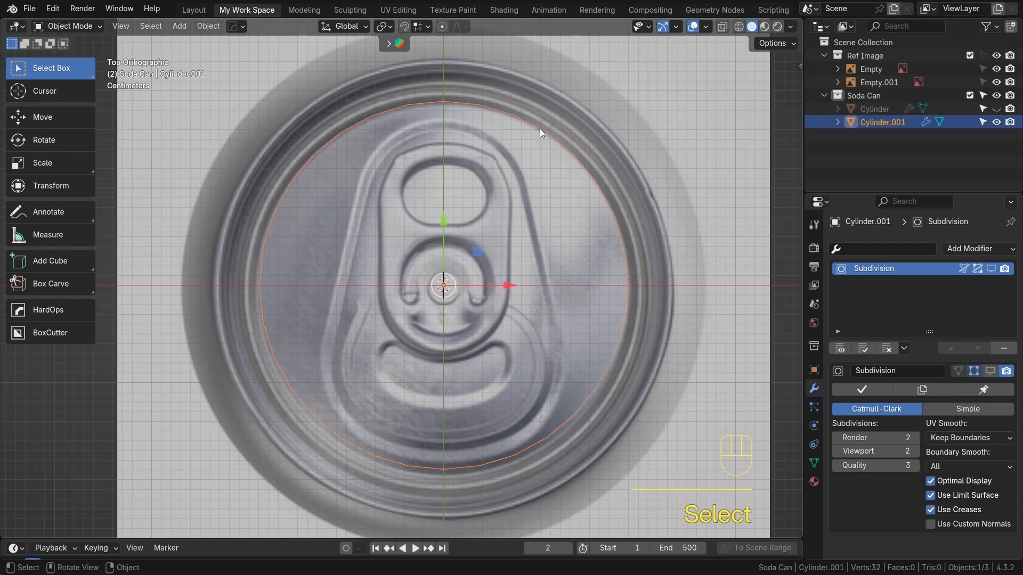
# Scale the whole loop along X into a narrow oval over the pull tab
pyautogui.press('Tab')
pyautogui.scroll(2, 660, 276)
pyautogui.scroll(-2, 619, 333)
pyautogui.press('a')
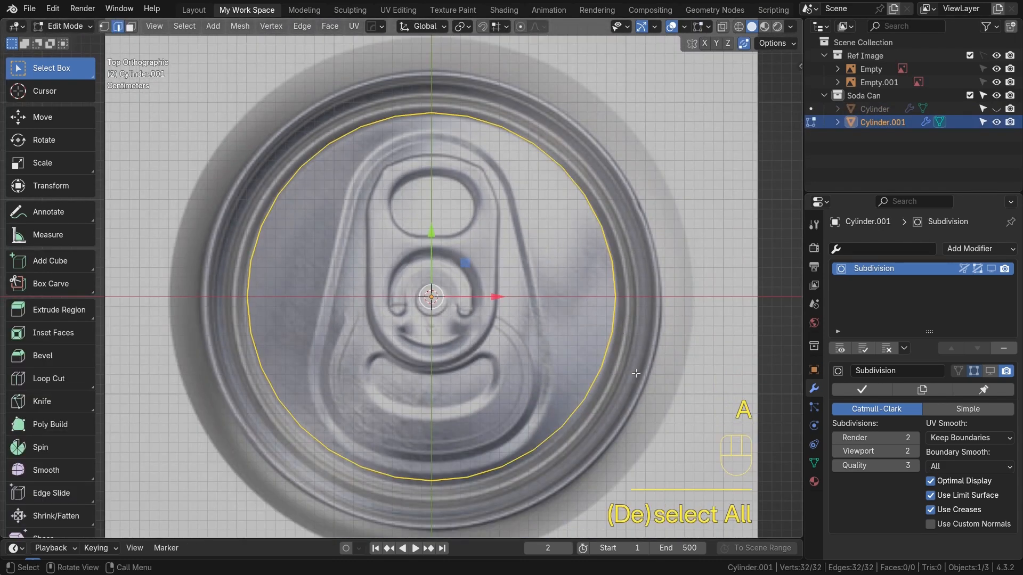
pyautogui.press('s')
pyautogui.press('x')
pyautogui.click(575, 347)
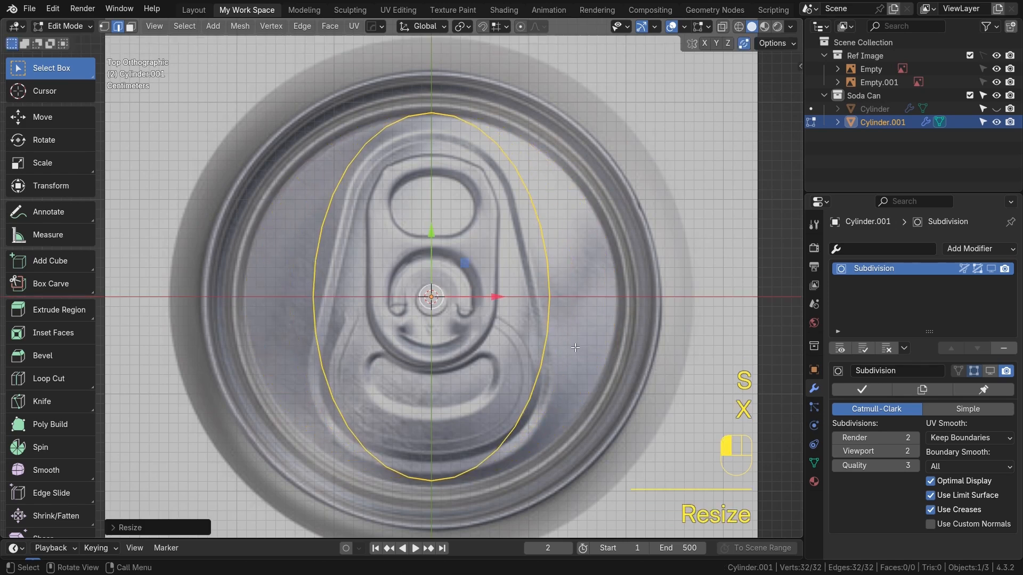
# Delete the left half of the oval's vertices and return to object mode
pyautogui.press('1')
pyautogui.moveTo(281, 73); pyautogui.dragTo(423, 512)
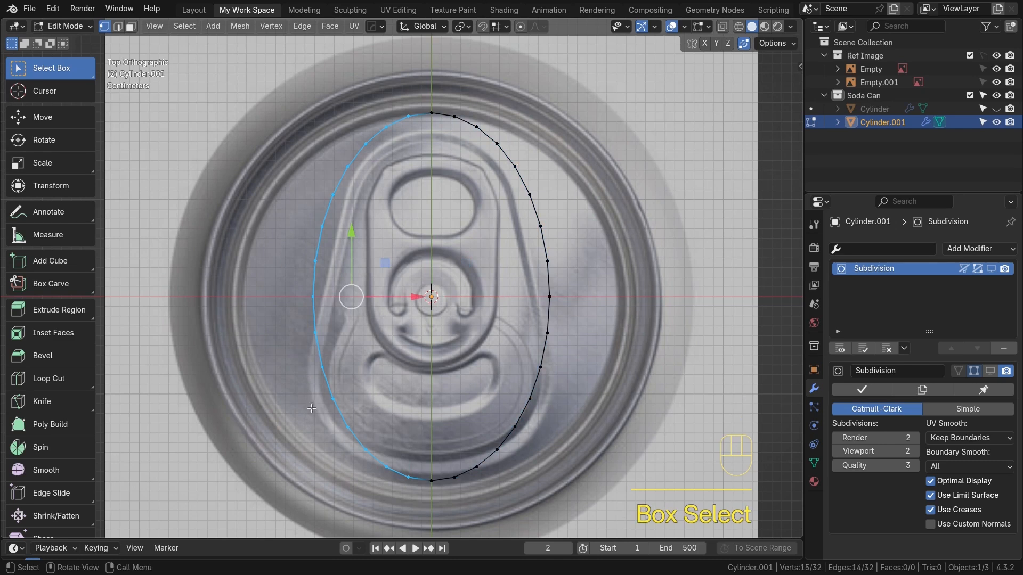
pyautogui.press('x')
pyautogui.click(290, 213)
pyautogui.moveTo(336, 80); pyautogui.dragTo(576, 522)
pyautogui.press('Tab')
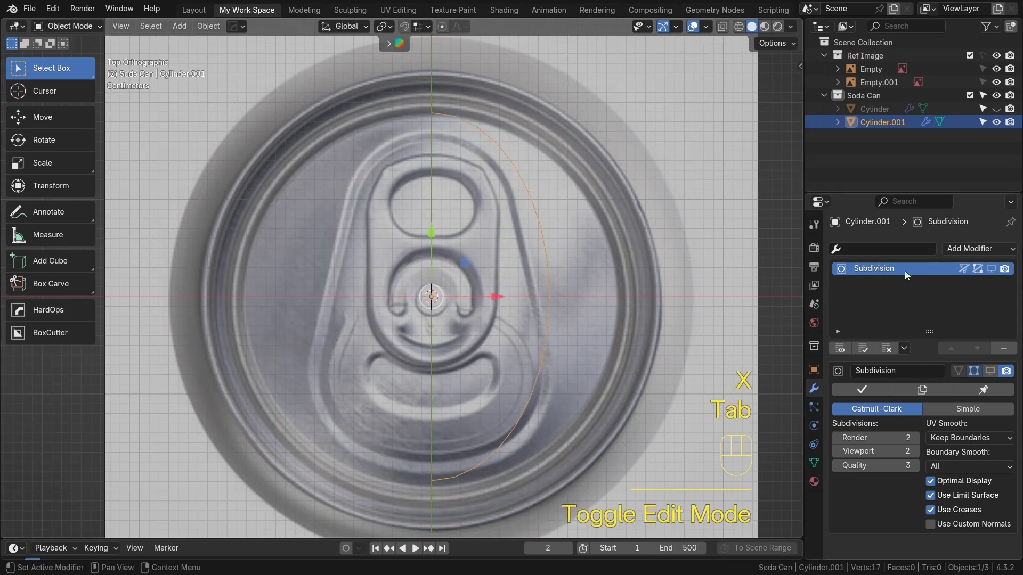
# Add a Mirror modifier to the half loop with Clipping enabled
pyautogui.click(982, 251)
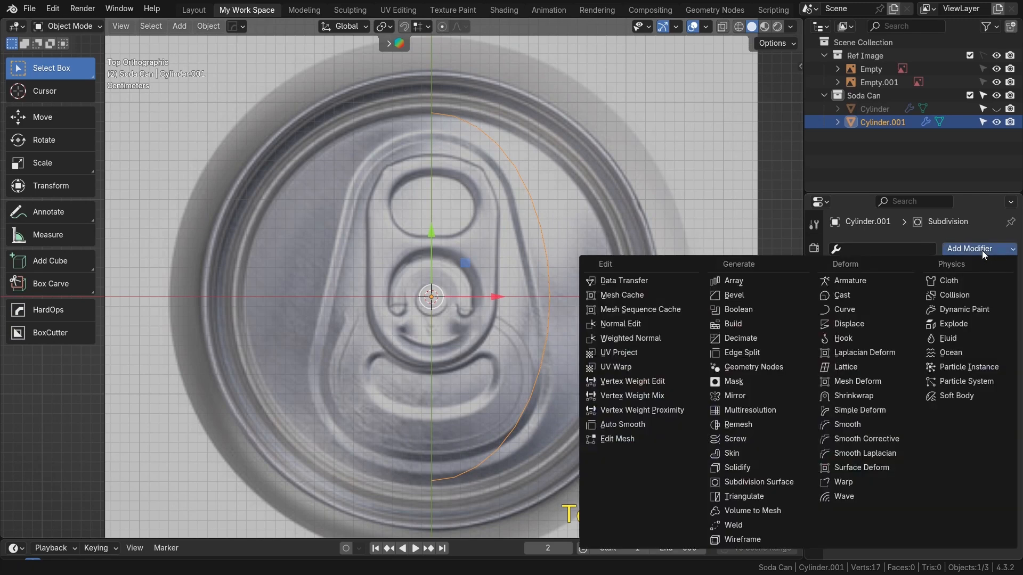
pyautogui.click(745, 399)
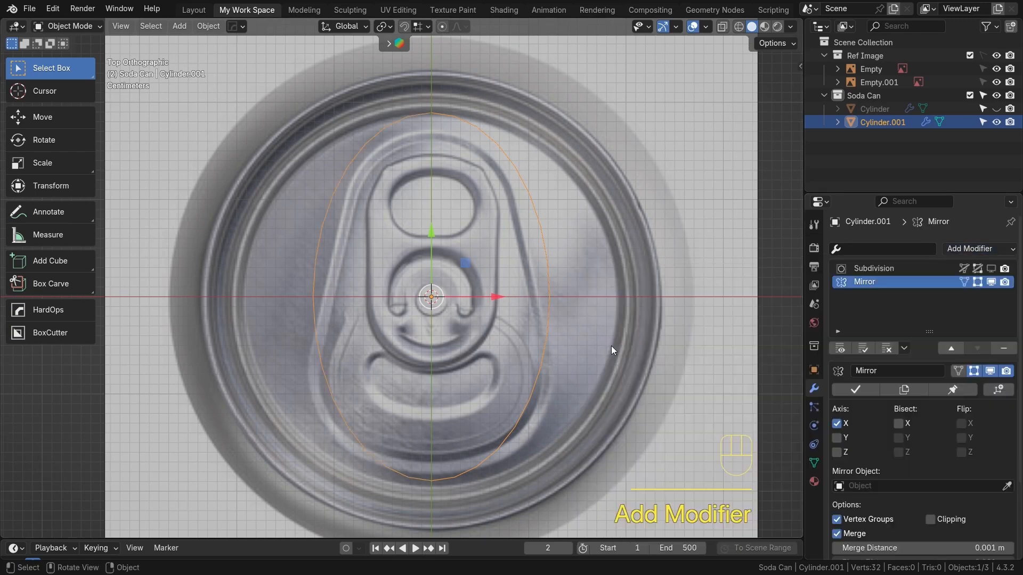
pyautogui.click(930, 520)
pyautogui.scroll(1, 419, 194)
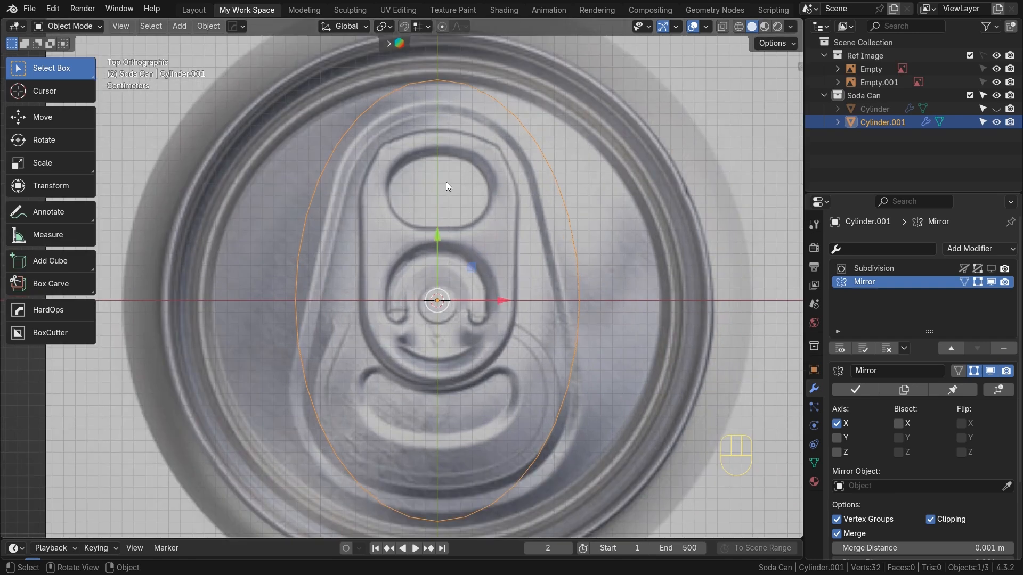
# Reposition the oval's bottom and top vertices to the ends of the pull-tab outline
pyautogui.press('Tab')
pyautogui.press('1')
pyautogui.keyDown('shift'); pyautogui.moveTo(420, 488); pyautogui.dragTo(430, 379, button='middle'); pyautogui.keyUp('shift')
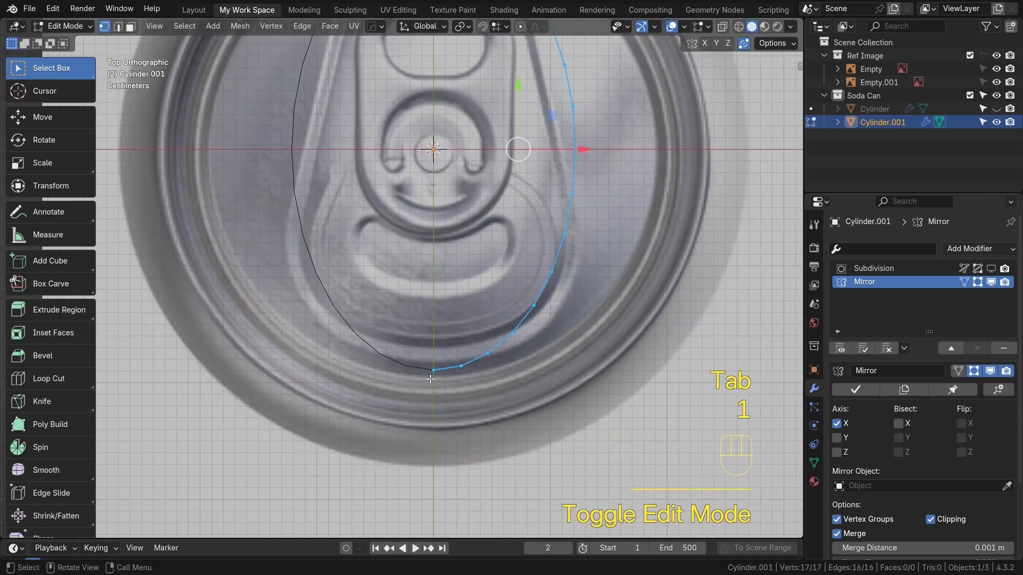
pyautogui.click(435, 373)
pyautogui.press('g')
pyautogui.click(435, 372)
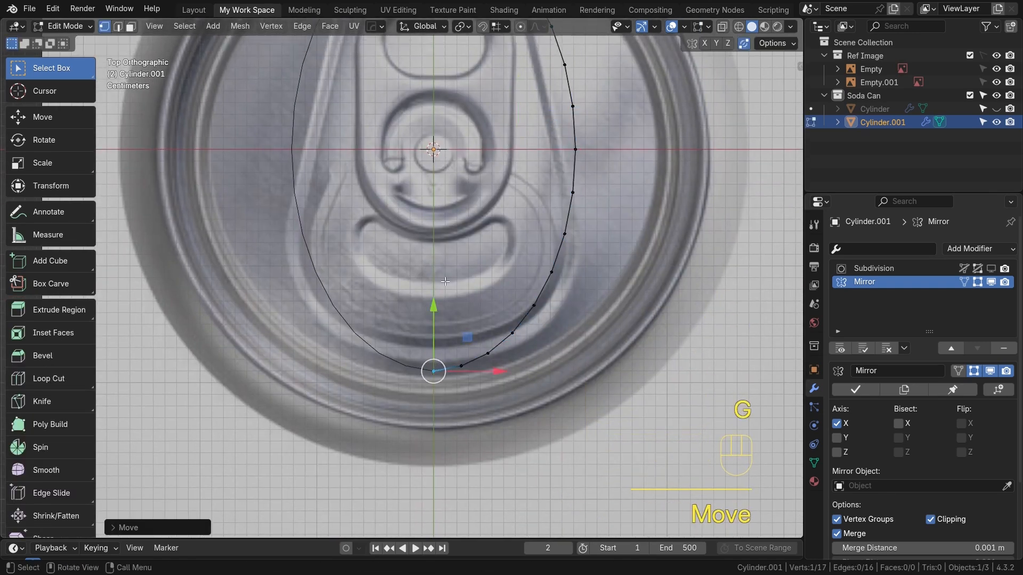
pyautogui.scroll(-2, 460, 205)
pyautogui.keyDown('alt'); pyautogui.keyDown('shift'); pyautogui.moveTo(460, 205); pyautogui.dragTo(459, 330); pyautogui.keyUp('shift'); pyautogui.keyUp('alt')
pyautogui.click(423, 161)
pyautogui.press('f')
pyautogui.click(423, 162)
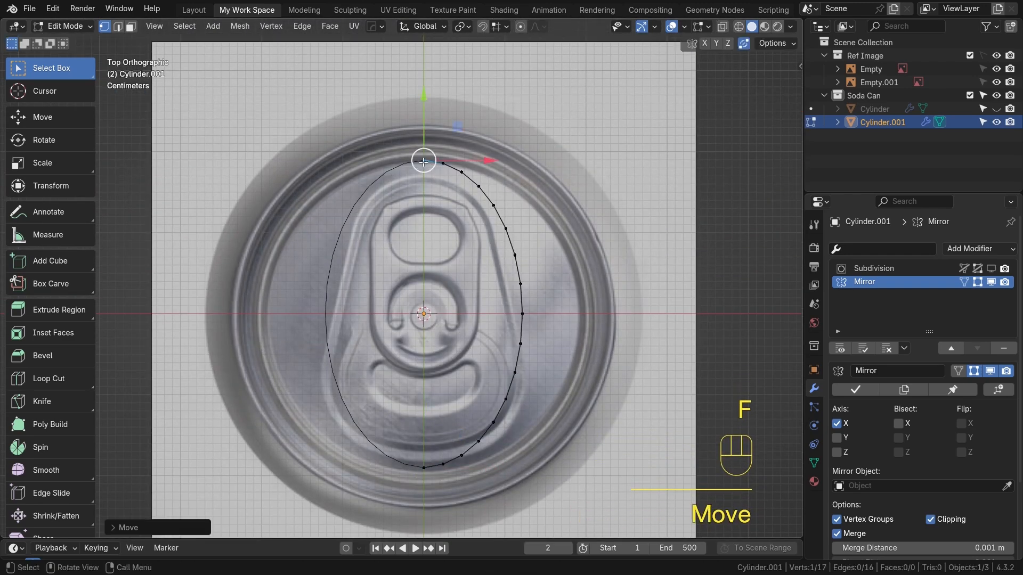
pyautogui.keyDown('shift'); pyautogui.moveTo(462, 232); pyautogui.dragTo(460, 191, button='middle'); pyautogui.keyUp('shift')
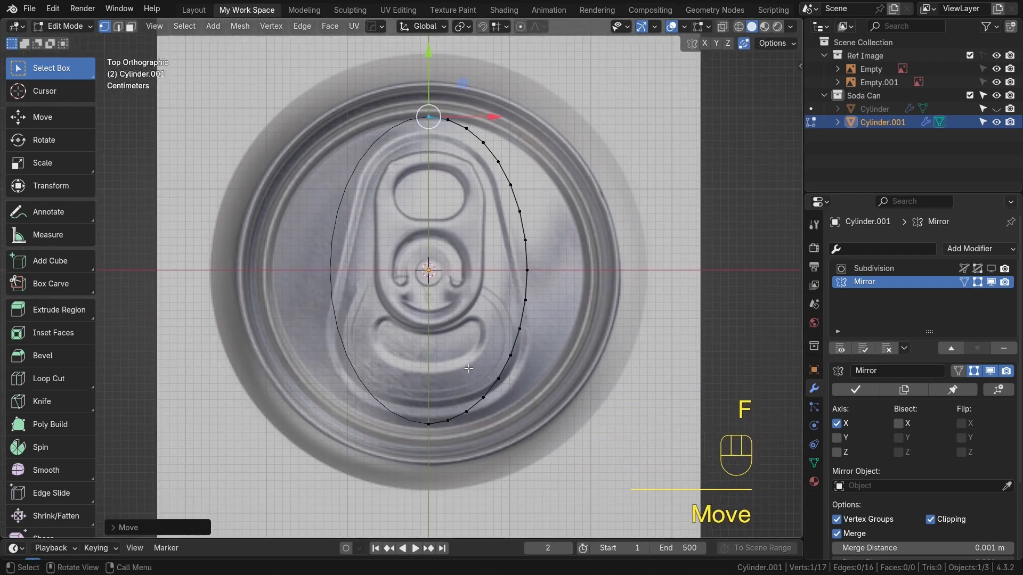
pyautogui.scroll(2, 464, 422)
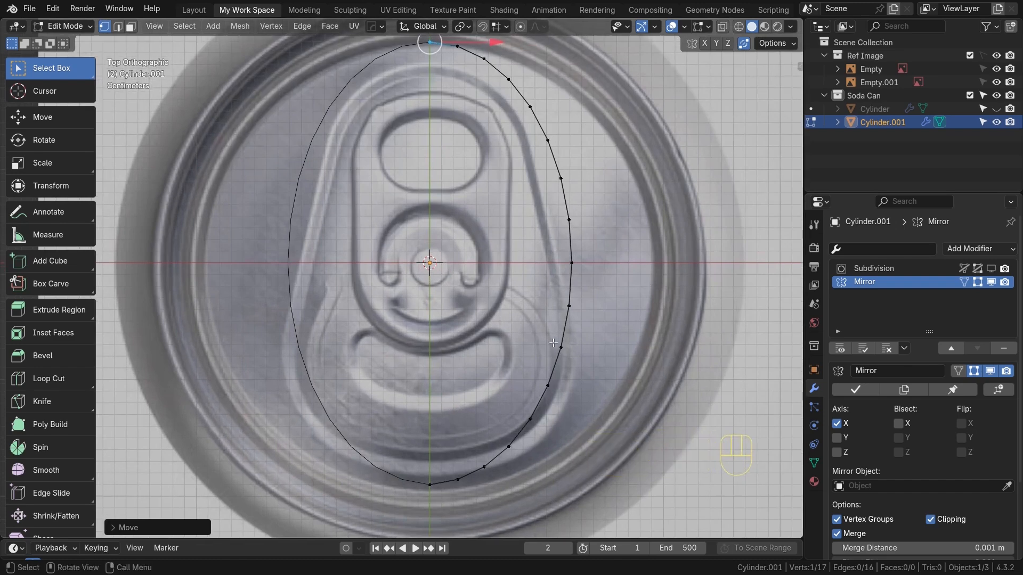
# Turn on proportional editing and move the lower vertices to trace the tab's bottom-right curve
pyautogui.hotkey('alt', 'o')
pyautogui.scroll(1, 479, 480)
pyautogui.keyDown('shift'); pyautogui.moveTo(464, 482); pyautogui.dragTo(394, 433, button='middle'); pyautogui.keyUp('shift')
pyautogui.click(394, 432)
pyautogui.press('g')
pyautogui.click(396, 433)
pyautogui.press('g')
pyautogui.click(430, 424)
pyautogui.press('g')
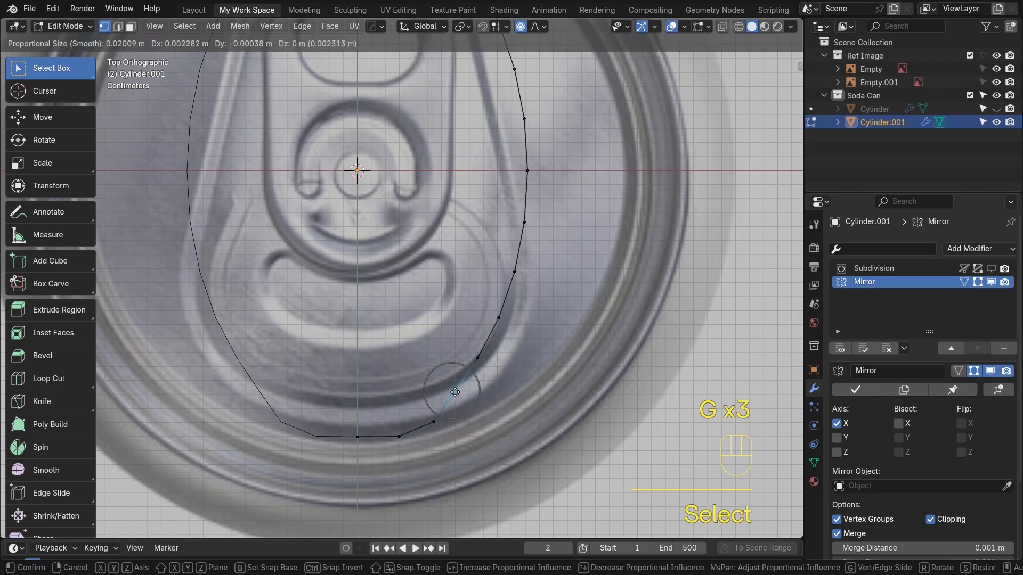
pyautogui.click(475, 373)
pyautogui.press('g')
pyautogui.click(504, 378)
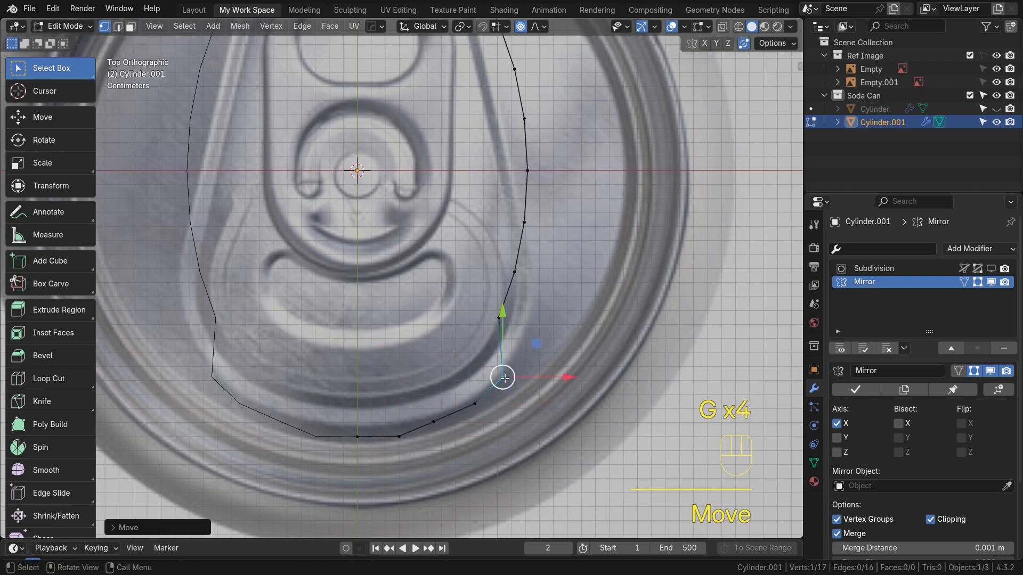
pyautogui.press('g')
pyautogui.click(526, 334)
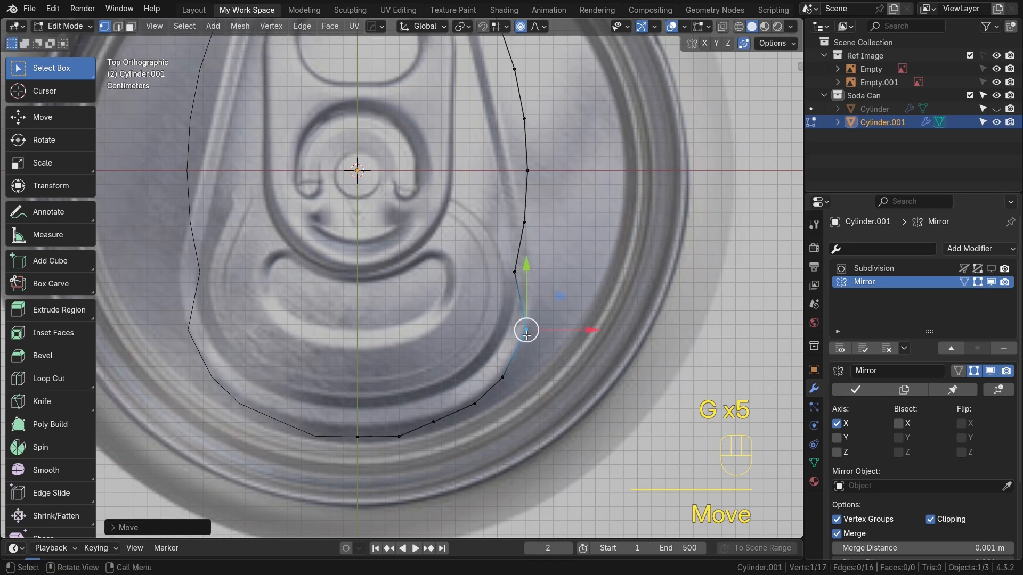
pyautogui.click(515, 273)
pyautogui.press('g')
pyautogui.scroll(-5, 530, 277)
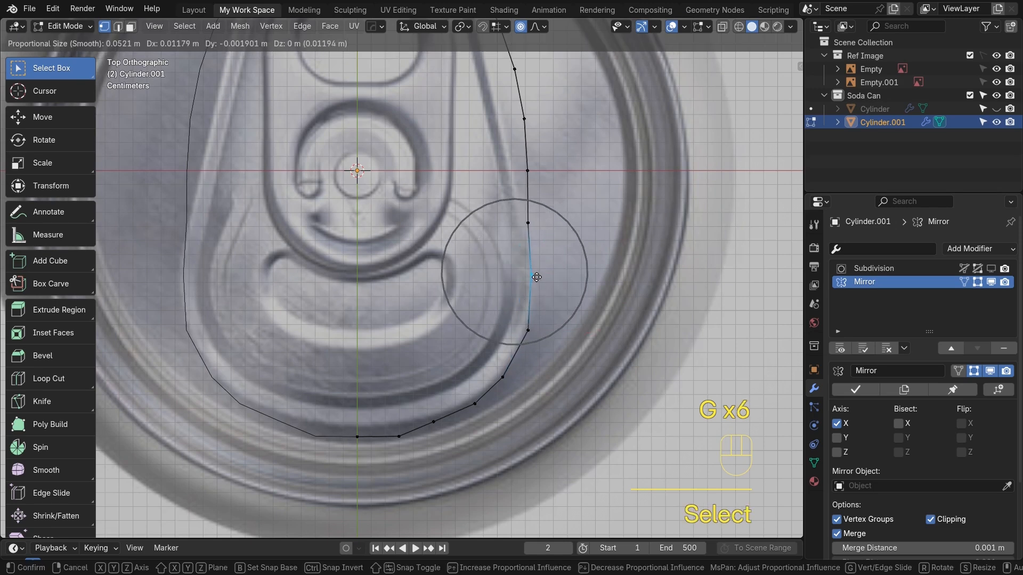
pyautogui.click(539, 276)
# Move the right-side vertices to follow the tab's side edge on the reference
pyautogui.click(529, 223)
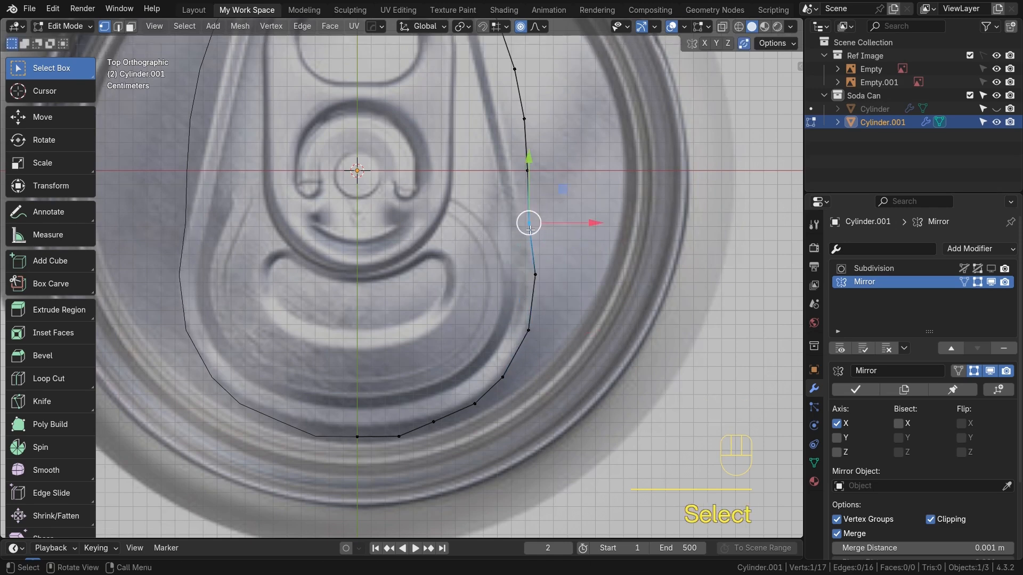
pyautogui.click(526, 169)
pyautogui.press('g')
pyautogui.click(515, 171)
pyautogui.scroll(-1, 516, 173)
pyautogui.keyDown('alt'); pyautogui.keyDown('shift'); pyautogui.moveTo(516, 173); pyautogui.dragTo(511, 318, button='middle'); pyautogui.keyUp('shift'); pyautogui.keyUp('alt')
pyautogui.scroll(4, 503, 328)
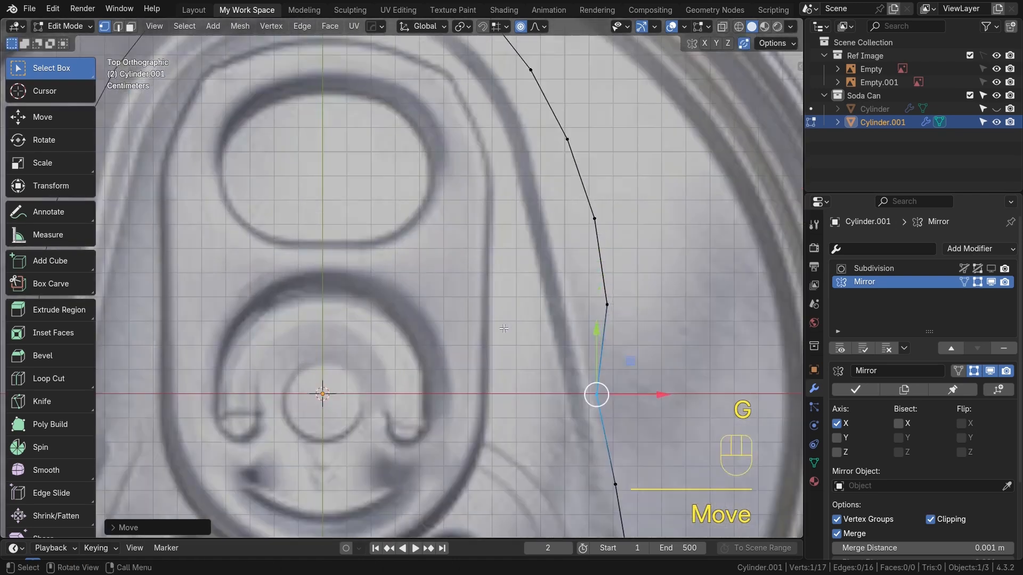
pyautogui.click(607, 305)
pyautogui.press('g')
pyautogui.click(576, 307)
pyautogui.click(594, 219)
pyautogui.press('g')
pyautogui.click(554, 230)
pyautogui.click(547, 143)
pyautogui.press('g')
pyautogui.click(534, 150)
# Move the upper-side vertices along the tab's narrowing top edge and lower the top center vertex
pyautogui.scroll(-1, 517, 72)
pyautogui.keyDown('alt'); pyautogui.keyDown('shift'); pyautogui.moveTo(517, 72); pyautogui.dragTo(522, 249, button='middle'); pyautogui.keyUp('shift'); pyautogui.keyUp('alt')
pyautogui.click(522, 249)
pyautogui.press('g')
pyautogui.click(509, 248)
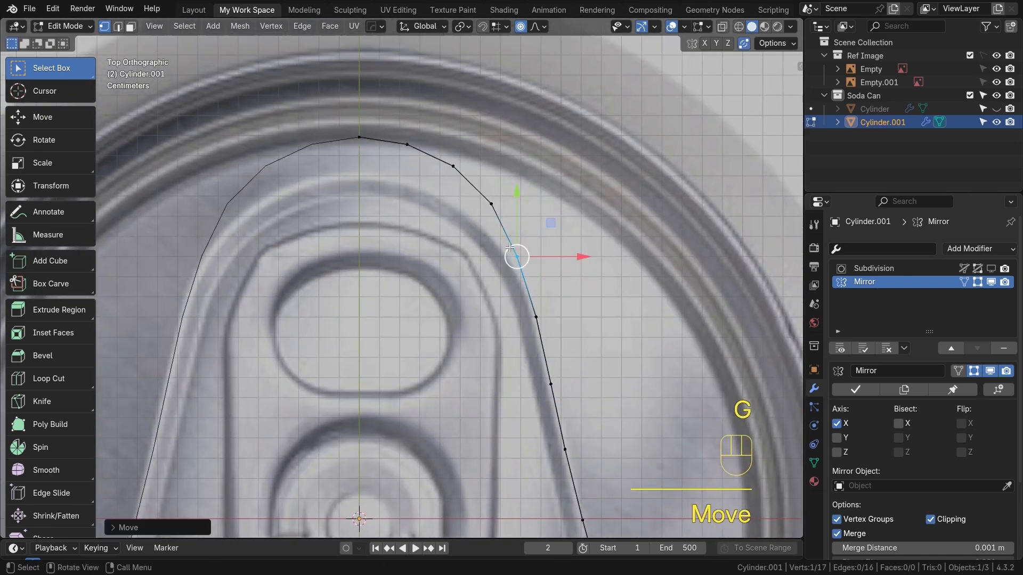
pyautogui.click(489, 203)
pyautogui.press('g')
pyautogui.click(486, 219)
pyautogui.click(448, 174)
pyautogui.press('g')
pyautogui.scroll(-3, 445, 183)
pyautogui.scroll(7, 446, 183)
pyautogui.scroll(3, 445, 183)
pyautogui.click(447, 184)
pyautogui.click(407, 146)
pyautogui.press('g')
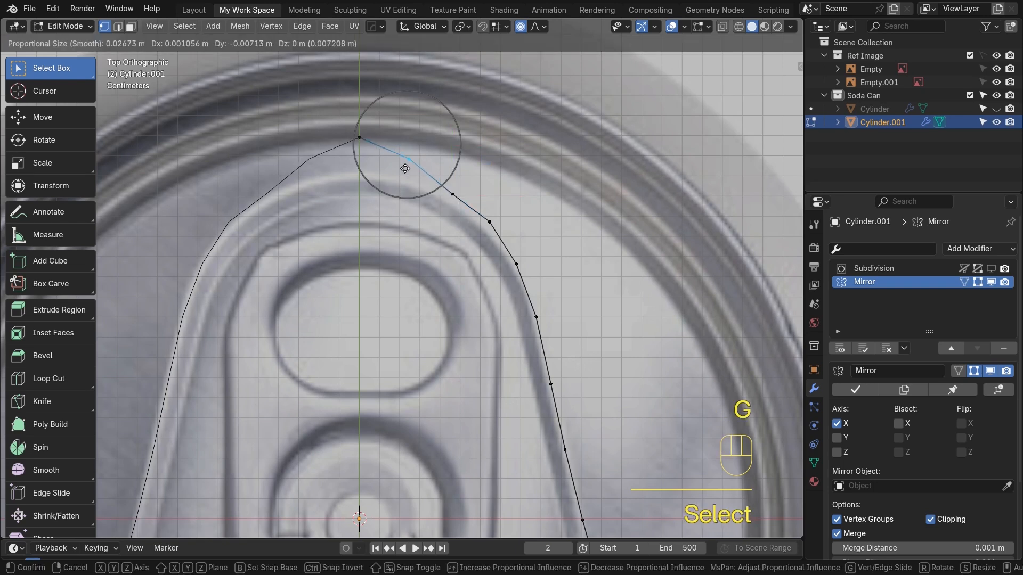
pyautogui.click(405, 175)
pyautogui.click(359, 138)
pyautogui.moveTo(359, 79); pyautogui.dragTo(358, 112)
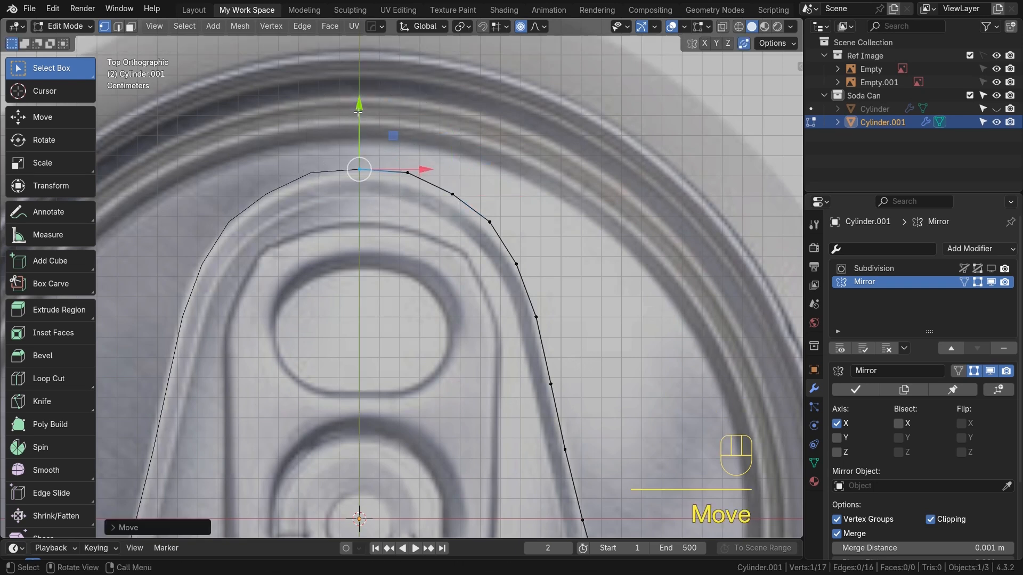
# Refine the vertices between the top center and the side to round the tab's top corner
pyautogui.click(407, 172)
pyautogui.press('g')
pyautogui.click(421, 181)
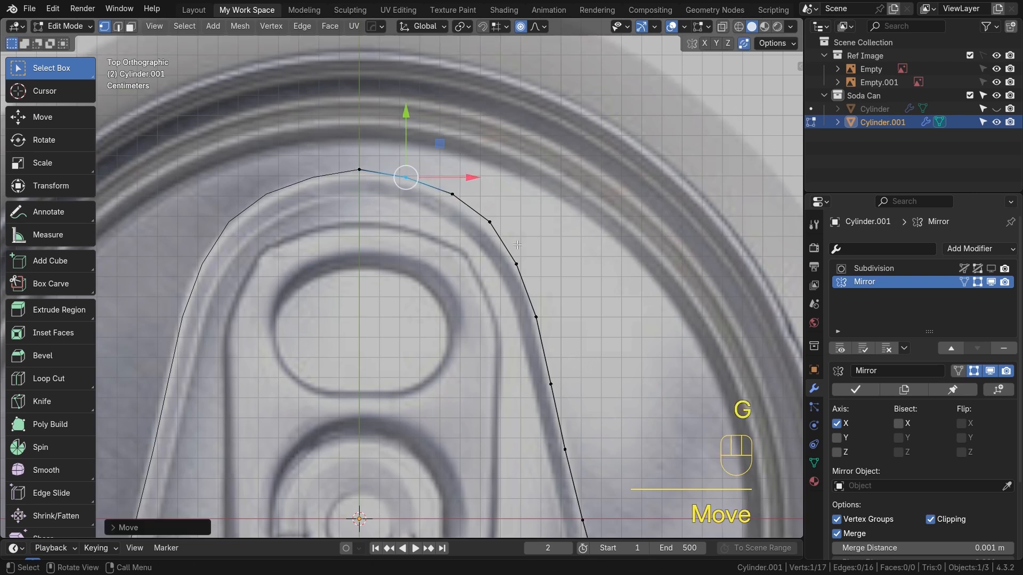
pyautogui.click(452, 194)
pyautogui.press('g')
pyautogui.click(449, 205)
pyautogui.click(489, 221)
pyautogui.press('g')
pyautogui.click(493, 230)
pyautogui.keyDown('shift'); pyautogui.moveTo(486, 228); pyautogui.dragTo(440, 91, button='middle'); pyautogui.keyUp('shift')
pyautogui.click(492, 226)
pyautogui.press('g')
pyautogui.click(503, 228)
pyautogui.click(502, 279)
pyautogui.press('g')
pyautogui.click(507, 281)
# Adjust the bottom vertices near the centerline, then turn proportional editing off
pyautogui.scroll(-2, 527, 453)
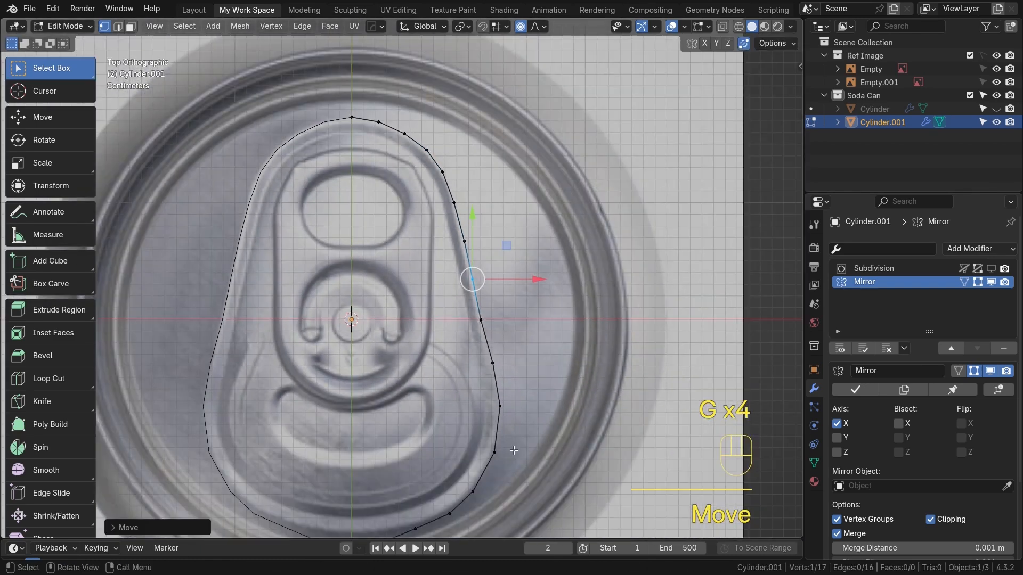
pyautogui.scroll(-1, 498, 457)
pyautogui.keyDown('shift'); pyautogui.moveTo(499, 457); pyautogui.dragTo(473, 454, button='middle'); pyautogui.keyUp('shift')
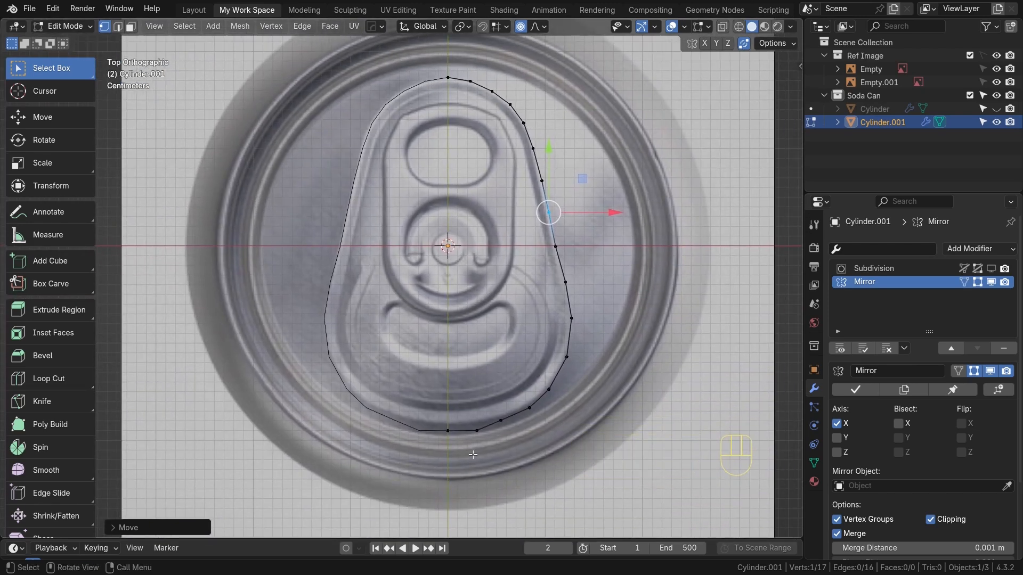
pyautogui.click(475, 441)
pyautogui.press('g')
pyautogui.click(466, 411)
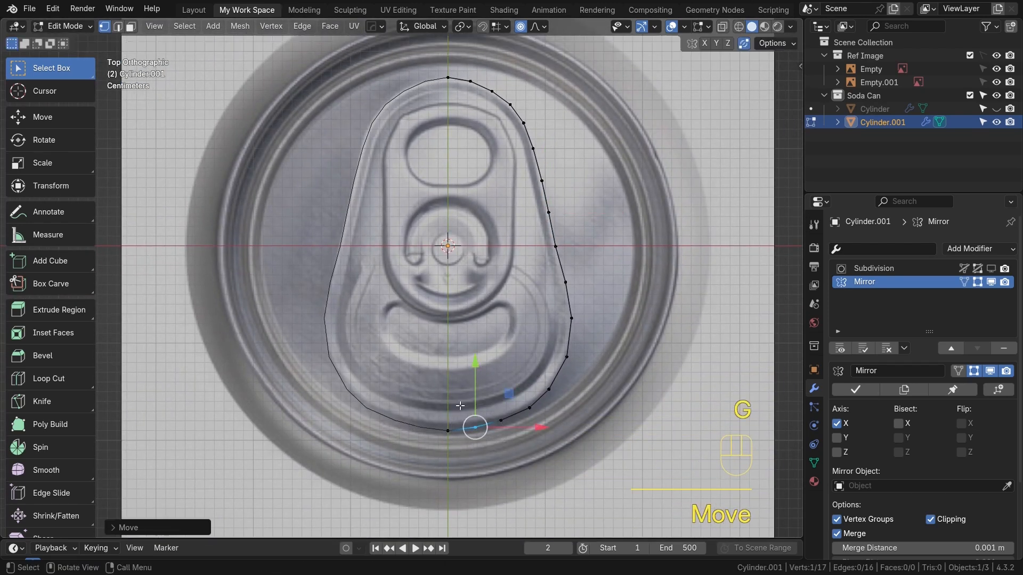
pyautogui.press('g')
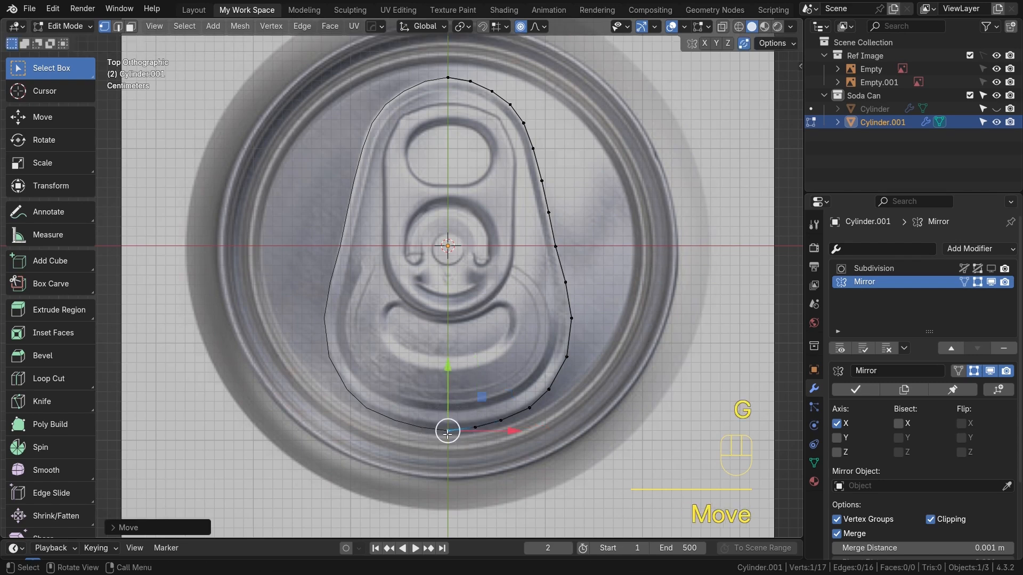
pyautogui.click(449, 80)
pyautogui.press('g')
pyautogui.click(448, 79)
pyautogui.press('o')
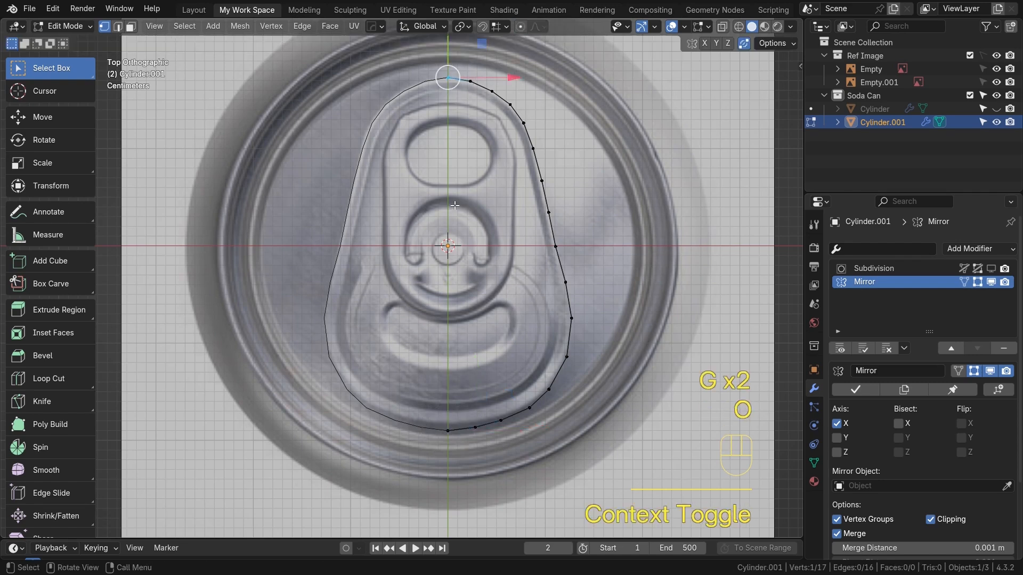
pyautogui.keyDown('shift'); pyautogui.moveTo(456, 210); pyautogui.dragTo(445, 263, button='middle'); pyautogui.keyUp('shift')
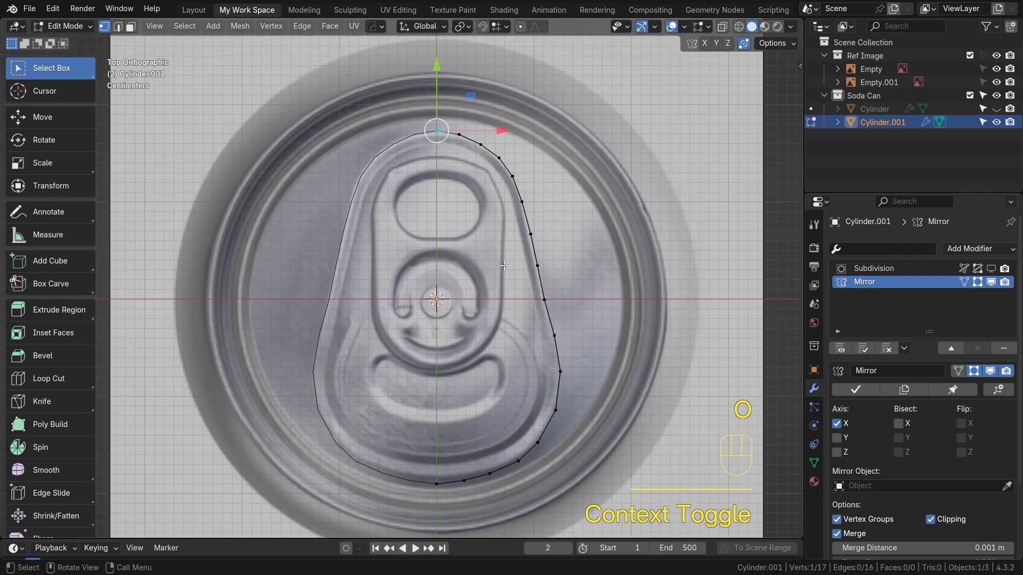
# Switch to edge selection and select the whole tab outline
pyautogui.press('2')
pyautogui.press('a')
pyautogui.keyDown('shift'); pyautogui.moveTo(455, 277); pyautogui.dragTo(432, 271, button='middle'); pyautogui.keyUp('shift')
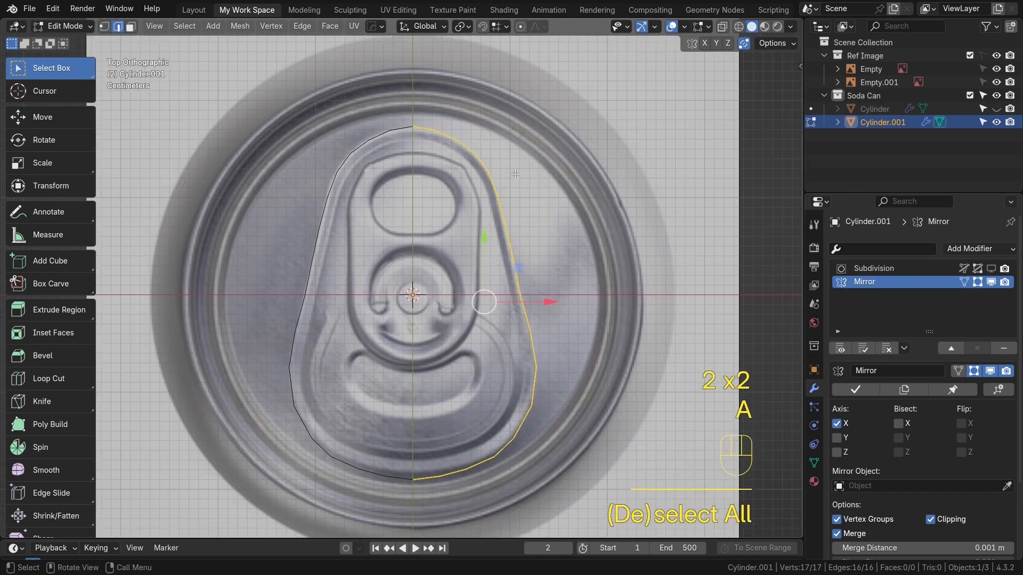
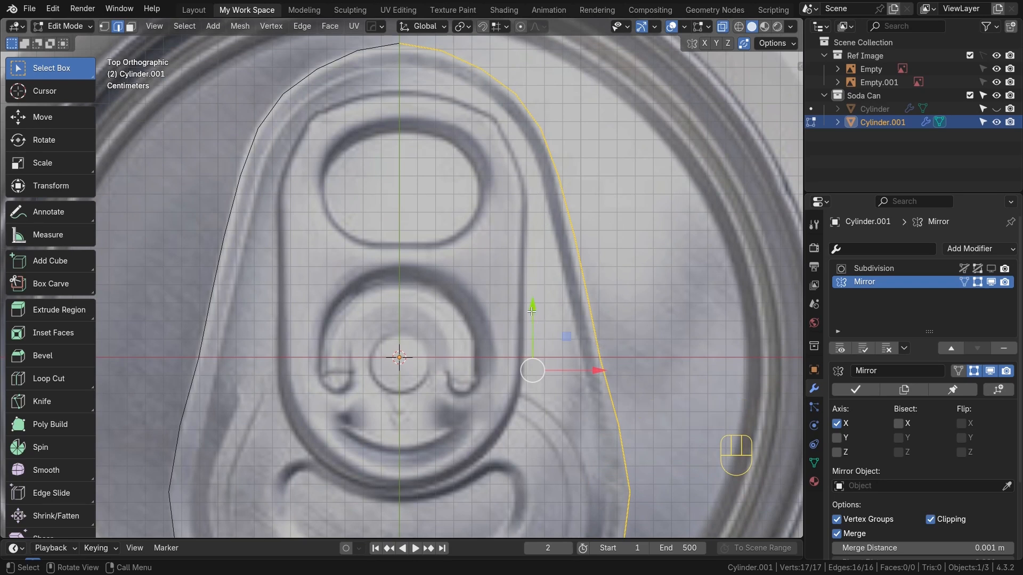
# Extrude the tab outline edges and use Shrink/Fatten to pull them into an upright wall
pyautogui.press('e')
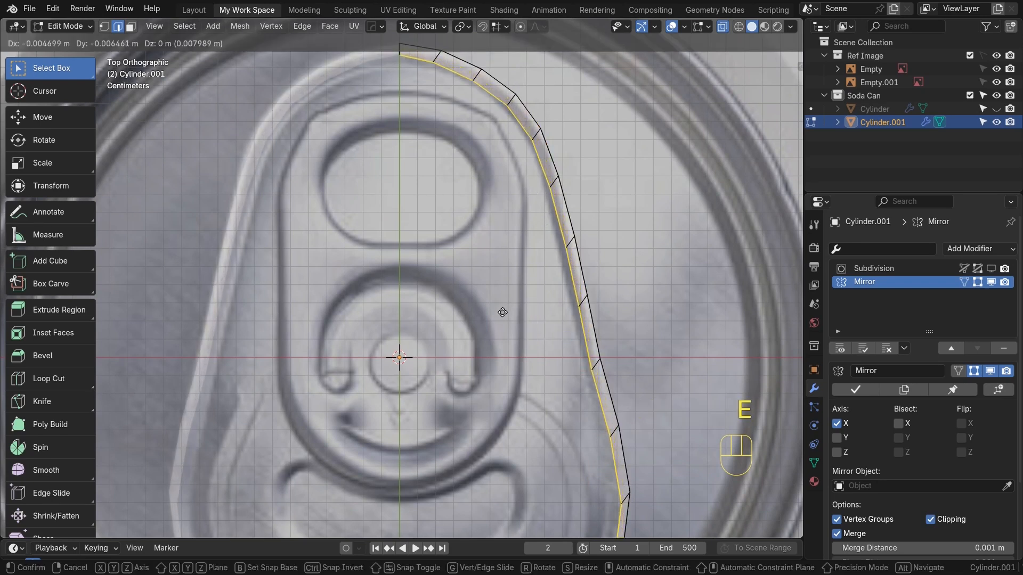
pyautogui.click(502, 312)
pyautogui.scroll(-3, 495, 314)
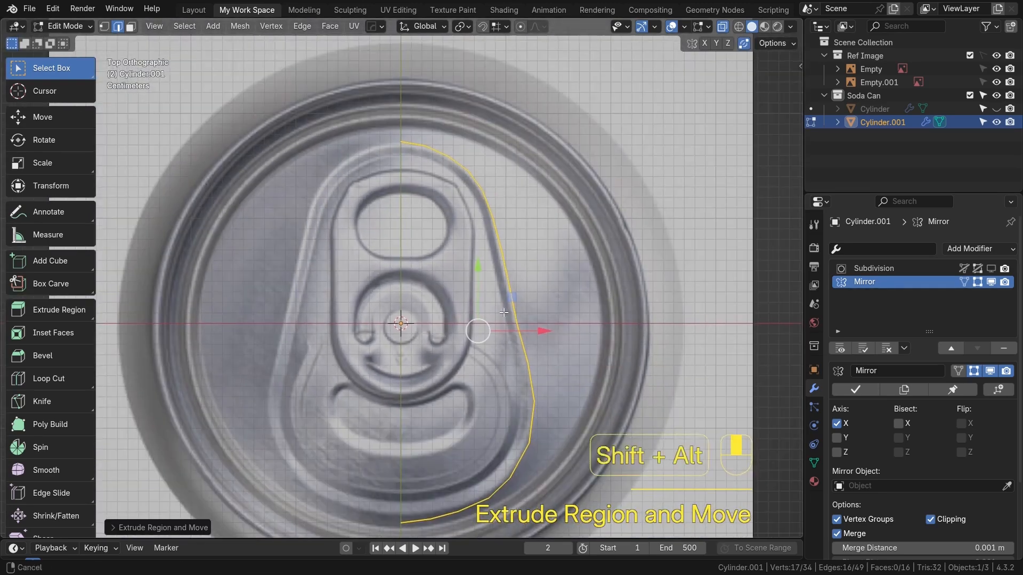
pyautogui.moveTo(488, 315); pyautogui.dragTo(462, 281, button='middle')
pyautogui.hotkey('alt', 's')
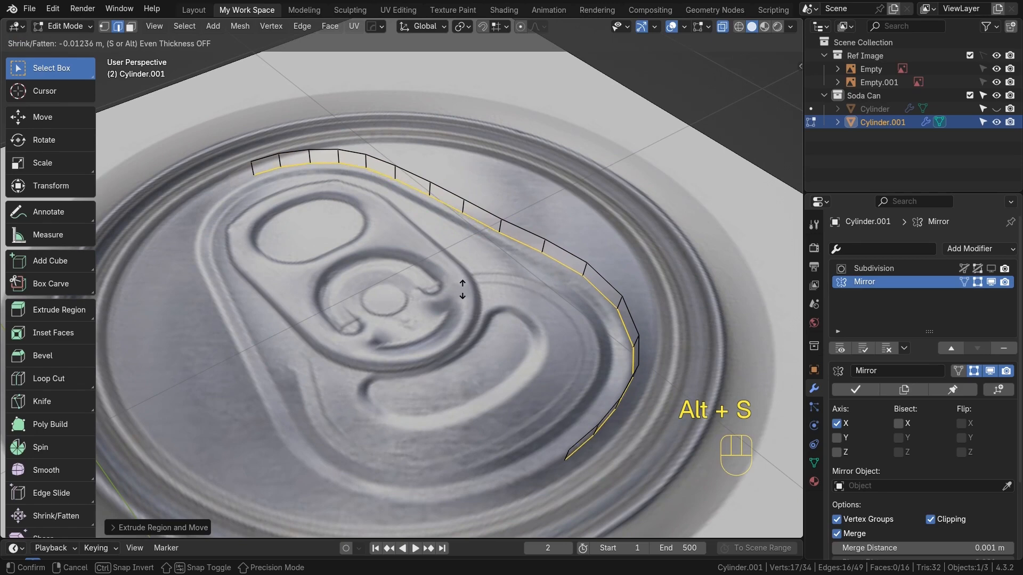
pyautogui.click(463, 288)
# Move the extruded edges slightly along the Z axis
pyautogui.moveTo(463, 289); pyautogui.dragTo(392, 264, button='middle')
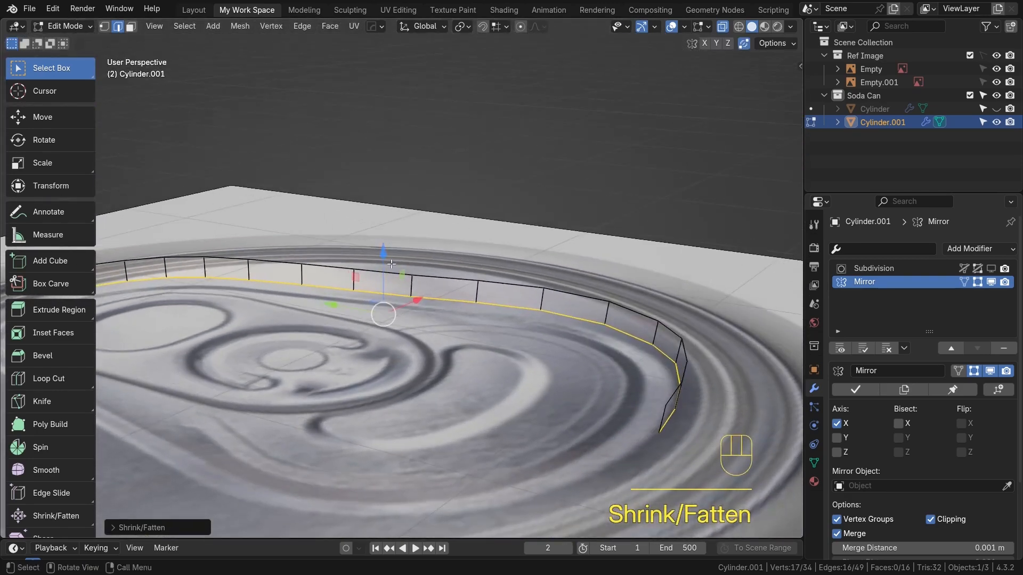
pyautogui.press('g')
pyautogui.press('z')
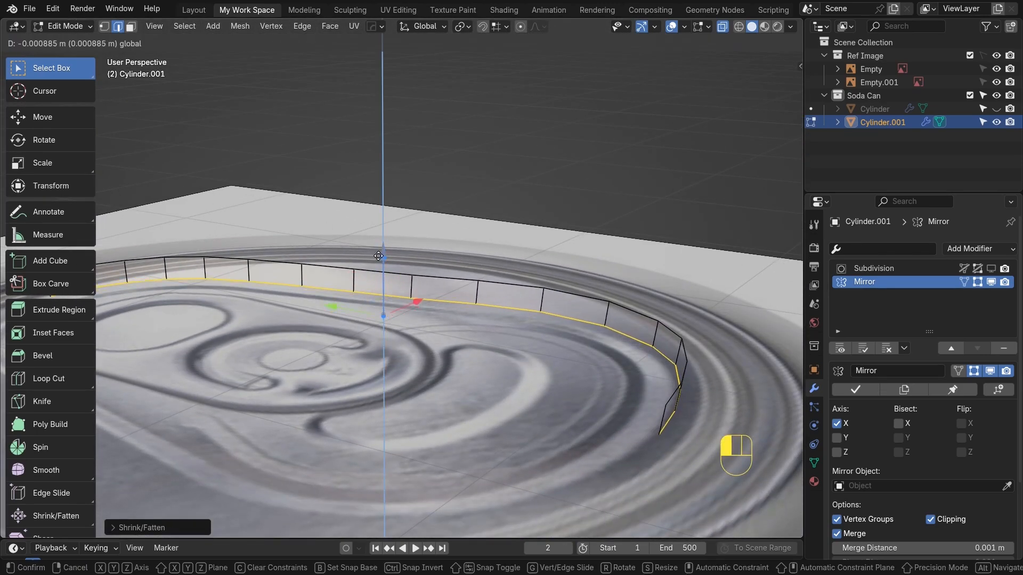
pyautogui.click(498, 314)
pyautogui.press('KP_7')
pyautogui.scroll(-2, 453, 367)
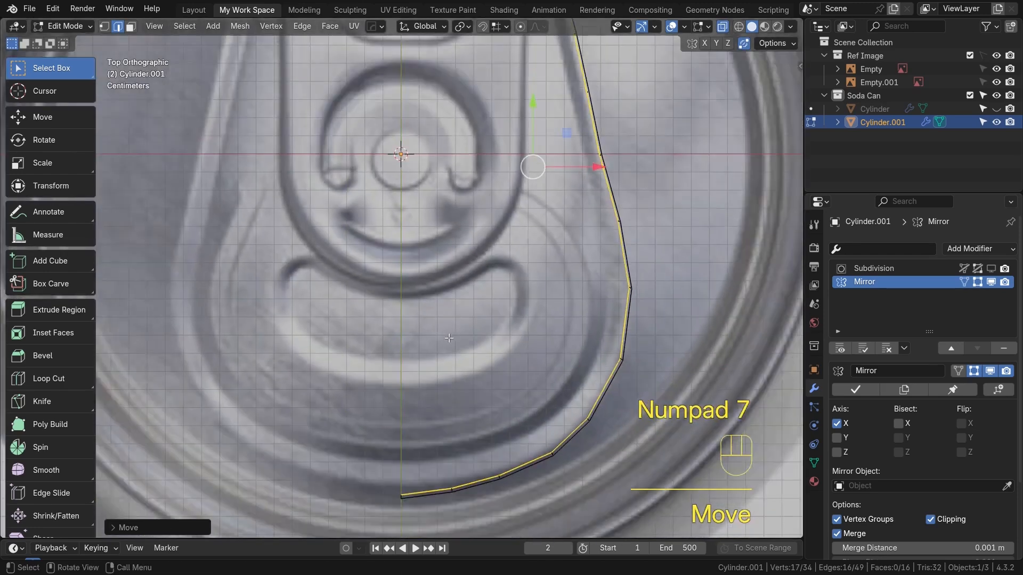
# Fill the tab's half outline with a face
pyautogui.moveTo(453, 367); pyautogui.dragTo(446, 324, button='middle')
pyautogui.scroll(-2, 446, 324)
pyautogui.keyDown('shift'); pyautogui.moveTo(296, 338); pyautogui.dragTo(349, 343, button='middle'); pyautogui.keyUp('shift')
pyautogui.scroll(-1, 643, 397)
pyautogui.keyDown('shift'); pyautogui.moveTo(470, 404); pyautogui.dragTo(478, 356, button='middle'); pyautogui.keyUp('shift')
pyautogui.moveTo(478, 356); pyautogui.dragTo(445, 355, button='middle')
pyautogui.press('f')
pyautogui.press('Tab')
pyautogui.hotkey('shift', 'z')
pyautogui.hotkey('alt', 'z')
pyautogui.moveTo(509, 334); pyautogui.dragTo(525, 332, button='middle')
pyautogui.click(514, 332)
pyautogui.press('Tab')
pyautogui.press('KP_7')
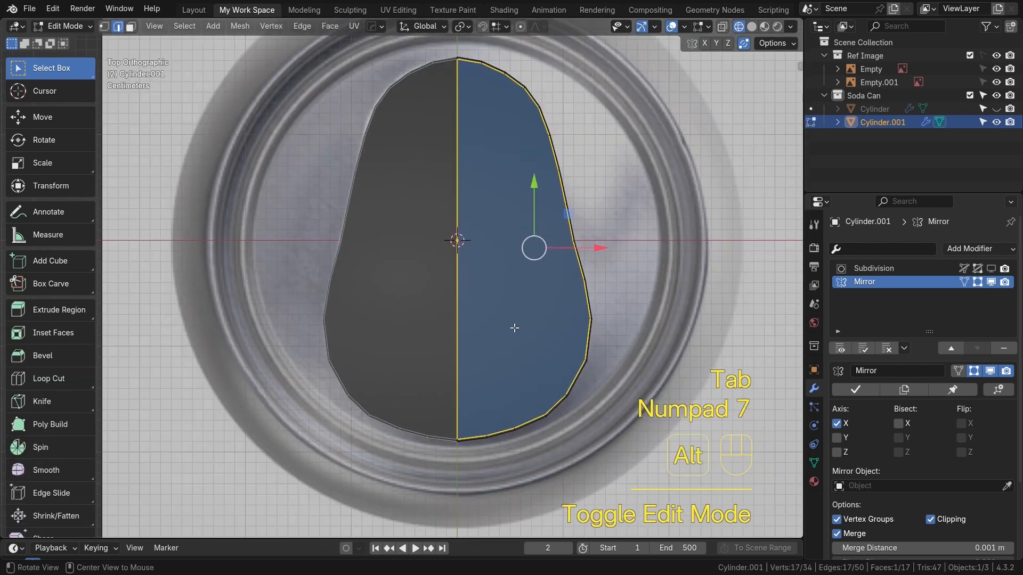
pyautogui.hotkey('alt', 'z')
pyautogui.scroll(1, 482, 346)
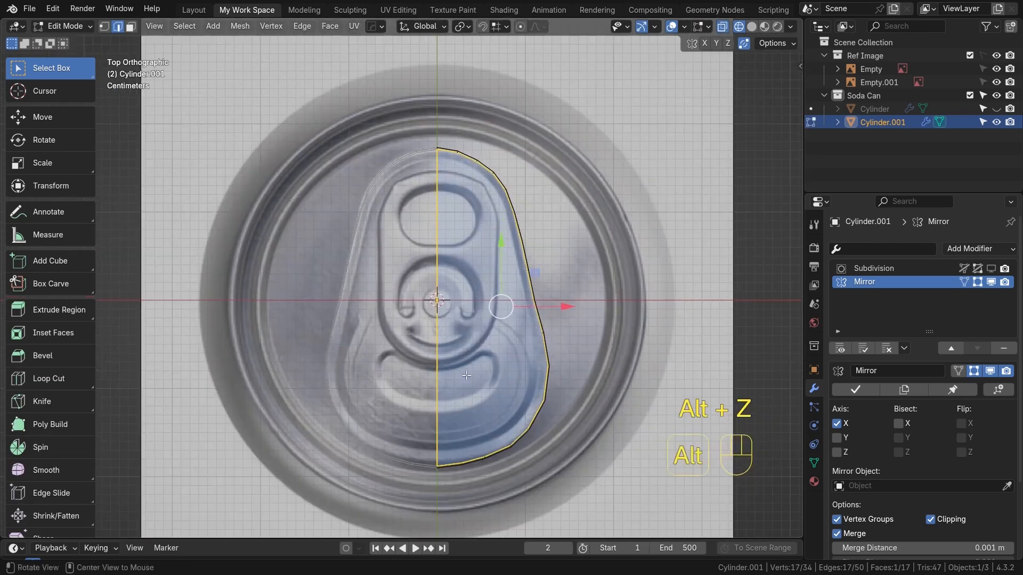
pyautogui.press('i')
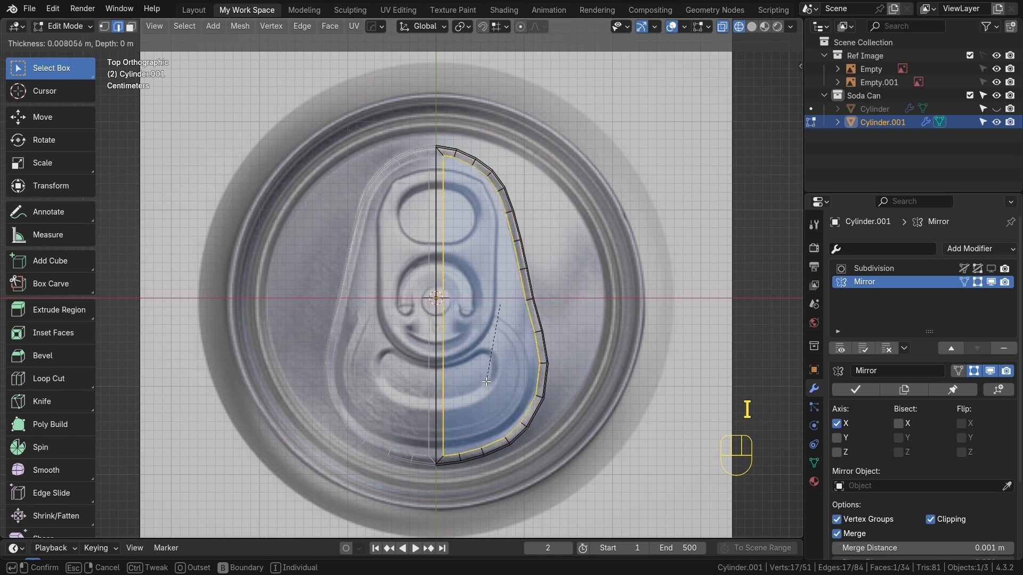
pyautogui.press('Escape')
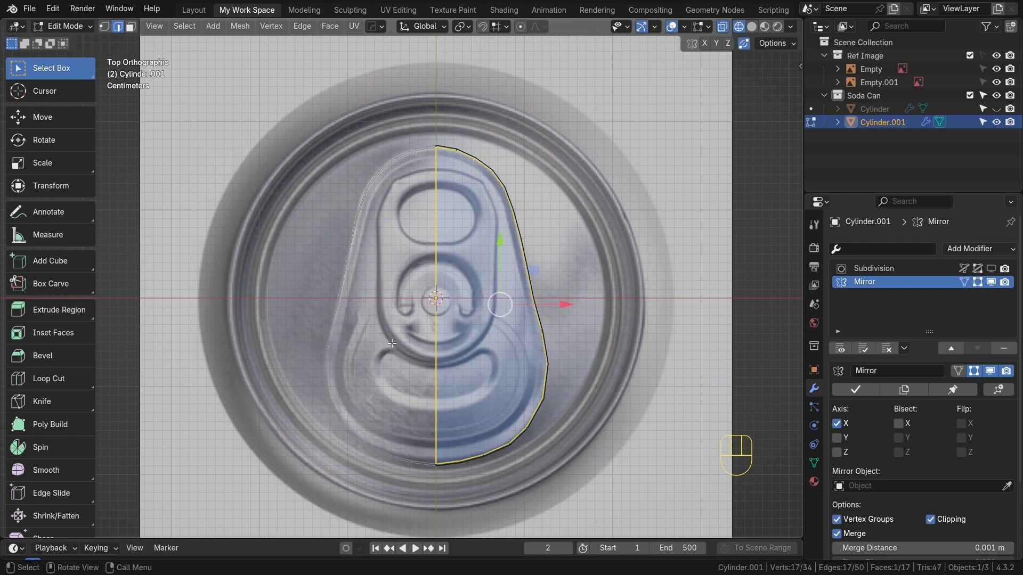
# Apply the Mirror modifier to the tab object
pyautogui.press('Tab')
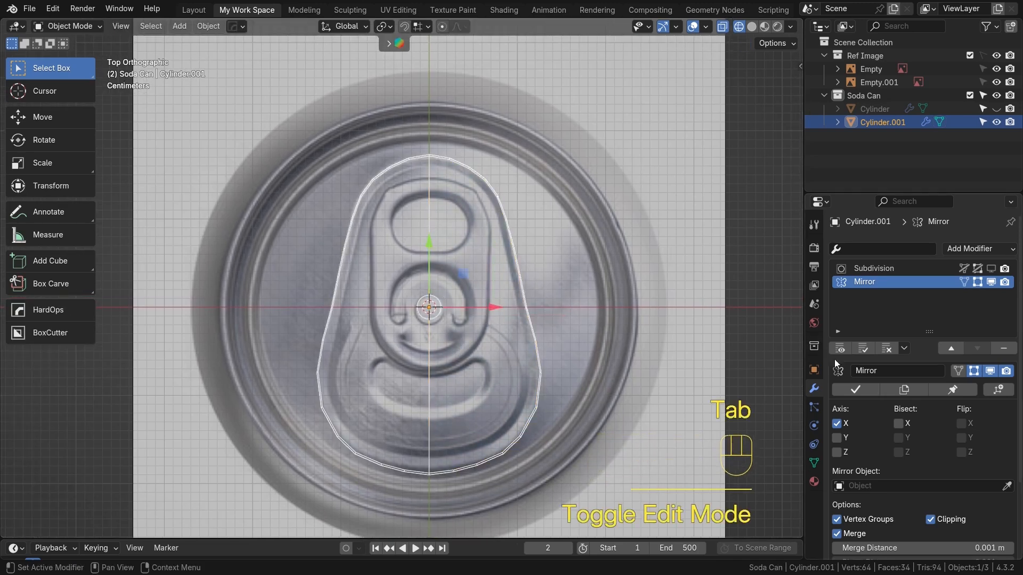
pyautogui.click(854, 390)
pyautogui.press('Tab')
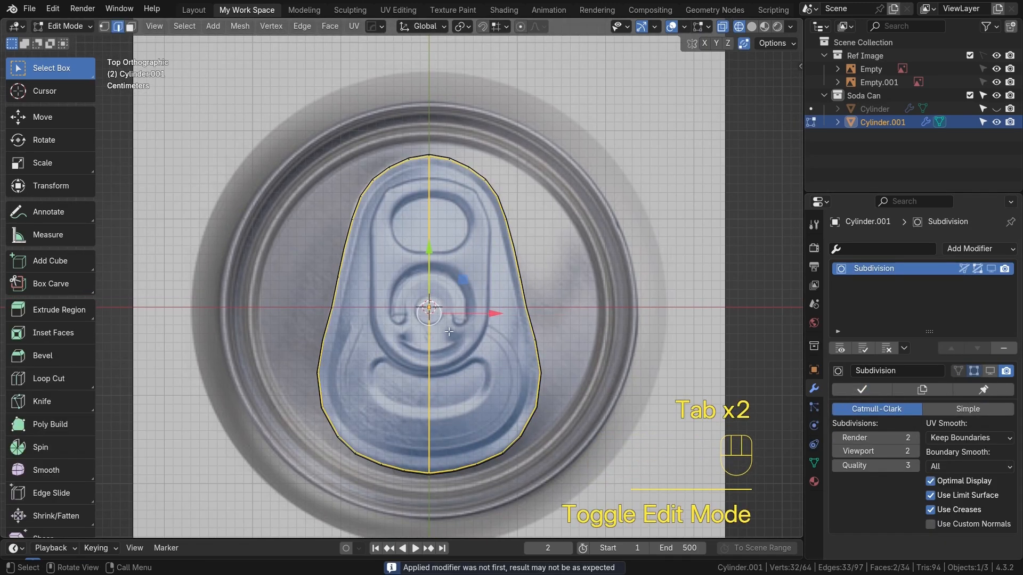
# Inset the tab face twice to create two border rings around it
pyautogui.press('i')
pyautogui.click(485, 451)
pyautogui.scroll(2, 484, 451)
pyautogui.keyDown('shift'); pyautogui.moveTo(485, 450); pyautogui.dragTo(476, 349, button='middle'); pyautogui.keyUp('shift')
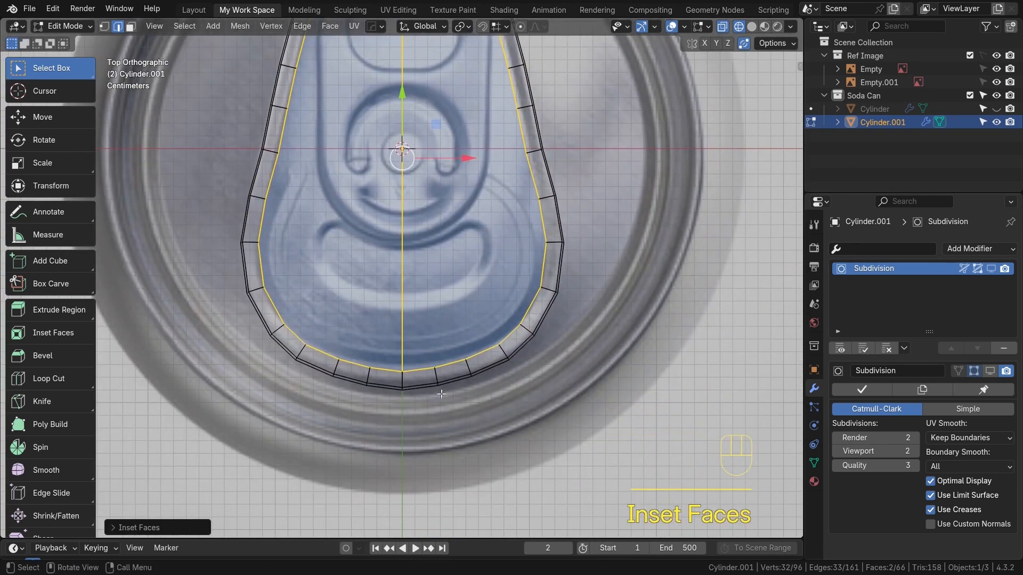
pyautogui.keyDown('shift'); pyautogui.moveTo(442, 394); pyautogui.dragTo(453, 431, button='middle'); pyautogui.keyUp('shift')
pyautogui.press('i')
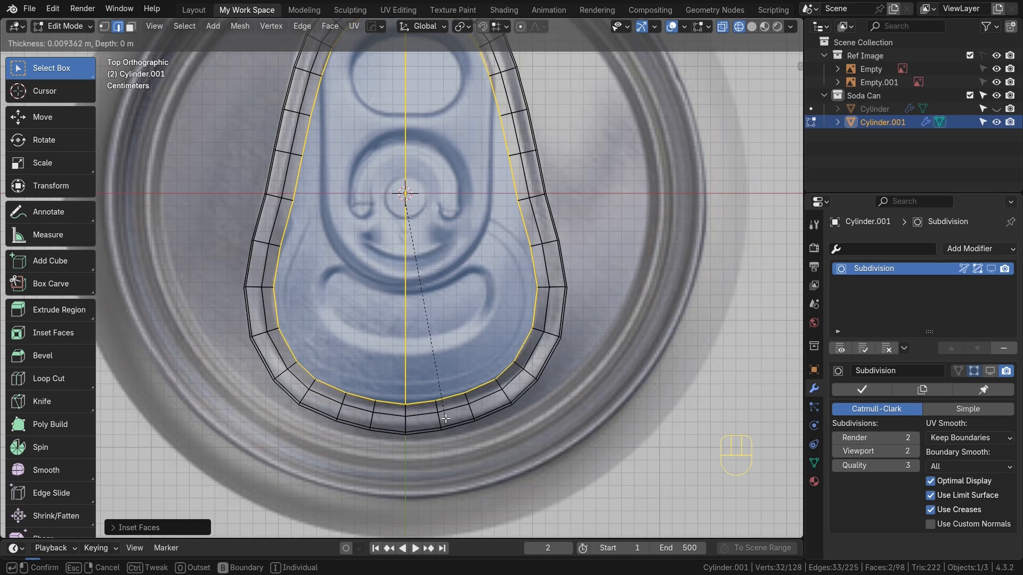
pyautogui.click(439, 417)
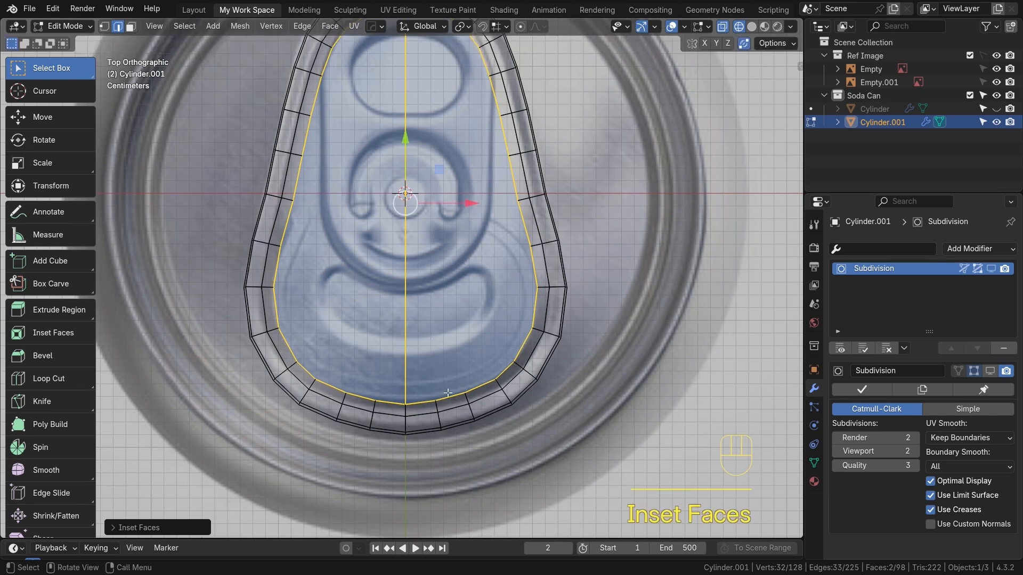
# Box-select the left half of the tab's faces and delete their vertices
pyautogui.keyDown('shift'); pyautogui.moveTo(470, 360); pyautogui.dragTo(442, 409, button='middle'); pyautogui.keyUp('shift')
pyautogui.keyDown('alt'); pyautogui.keyDown('shift'); pyautogui.moveTo(420, 338); pyautogui.dragTo(453, 404, button='middle'); pyautogui.keyUp('shift'); pyautogui.keyUp('alt')
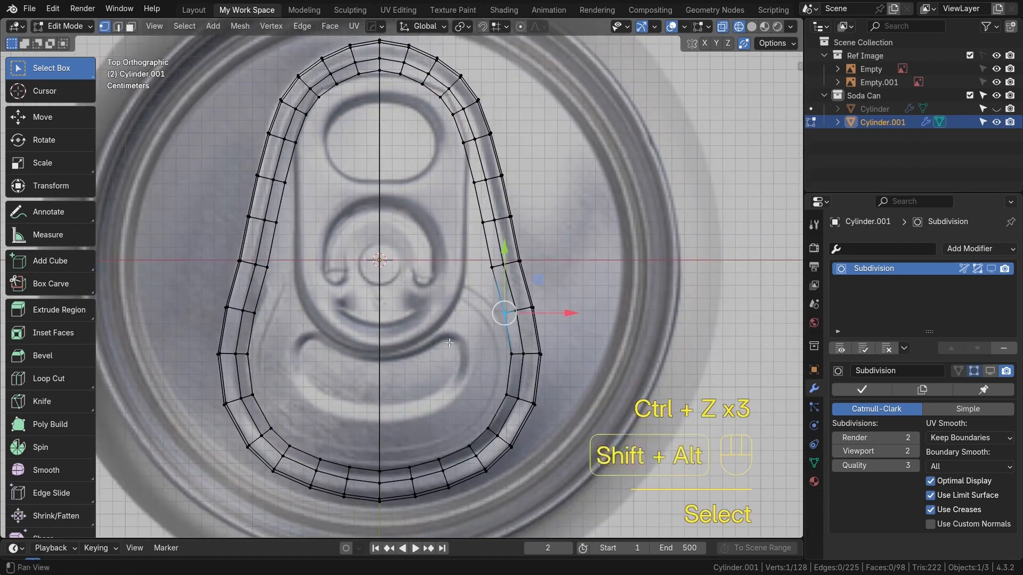
pyautogui.keyDown('alt'); pyautogui.keyDown('shift'); pyautogui.moveTo(337, 313); pyautogui.dragTo(372, 293, button='middle'); pyautogui.keyUp('shift'); pyautogui.keyUp('alt')
pyautogui.scroll(-1, 381, 333)
pyautogui.press('3')
pyautogui.keyDown('shift'); pyautogui.moveTo(346, 164); pyautogui.dragTo(347, 182, button='middle'); pyautogui.keyUp('shift')
pyautogui.moveTo(285, 52); pyautogui.dragTo(413, 474)
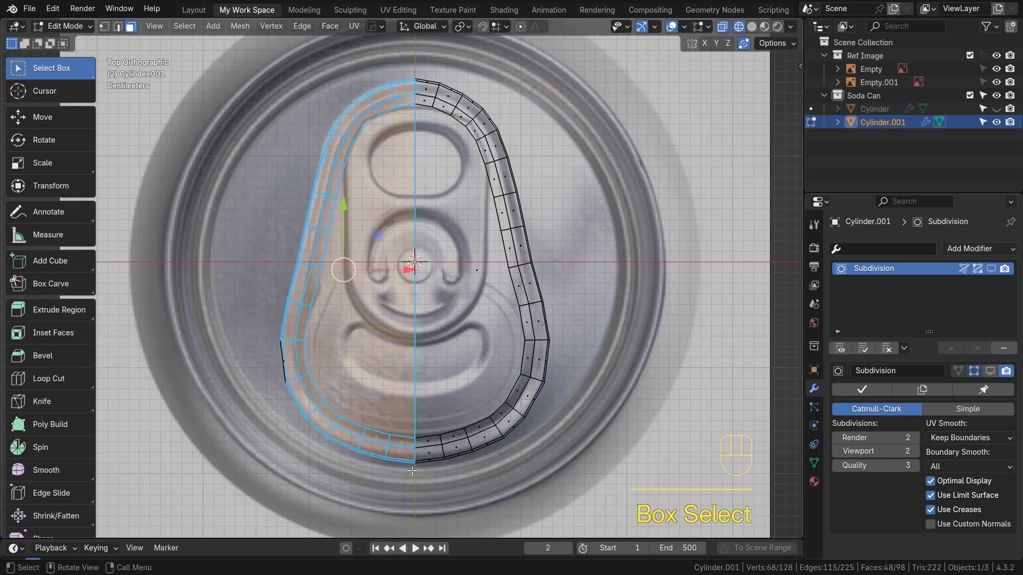
pyautogui.press('x')
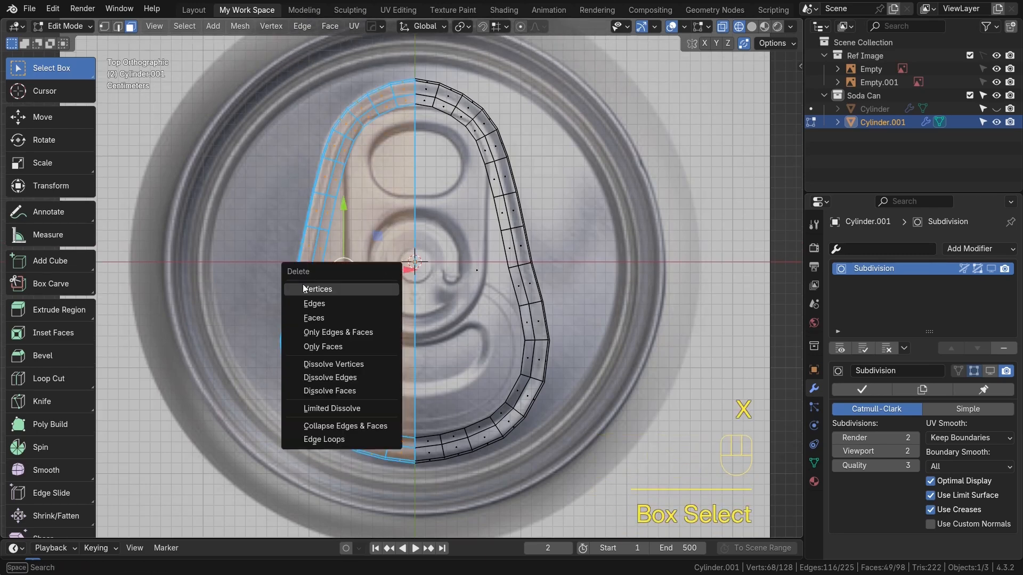
pyautogui.click(340, 317)
# Add a Mirror modifier to the tab with Clipping enabled
pyautogui.press('Tab')
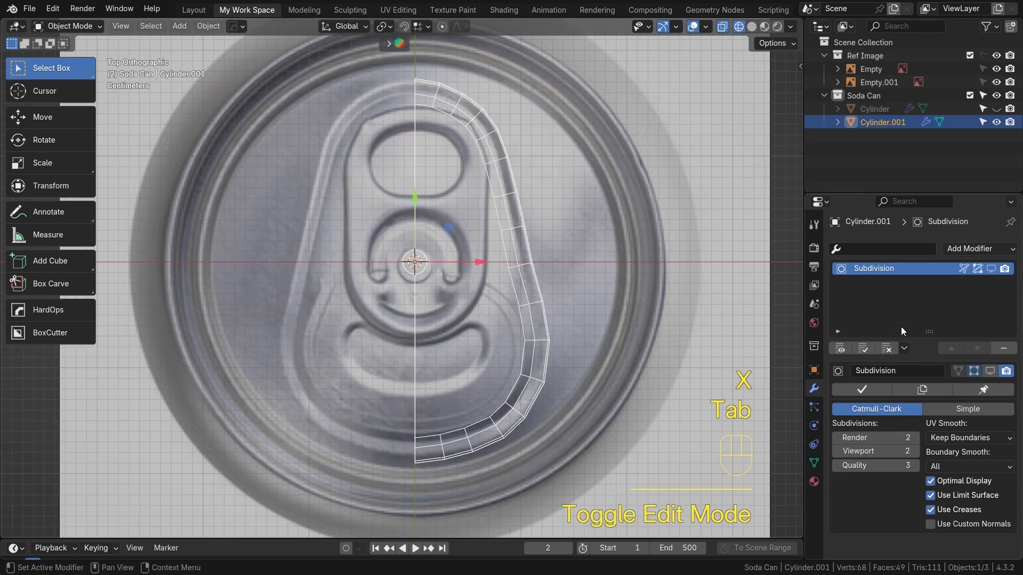
pyautogui.click(984, 249)
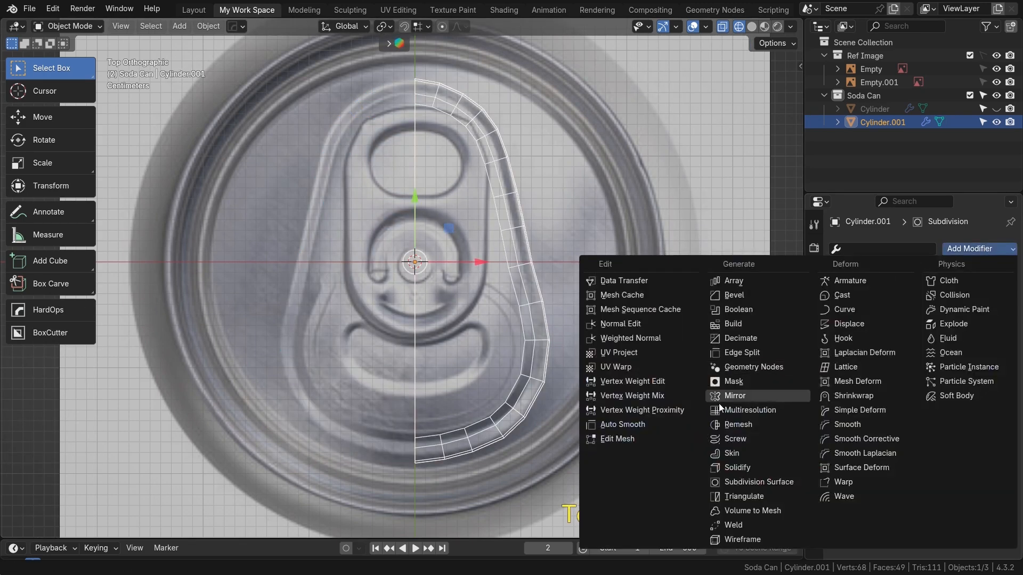
pyautogui.click(746, 396)
pyautogui.click(930, 519)
pyautogui.scroll(4, 407, 376)
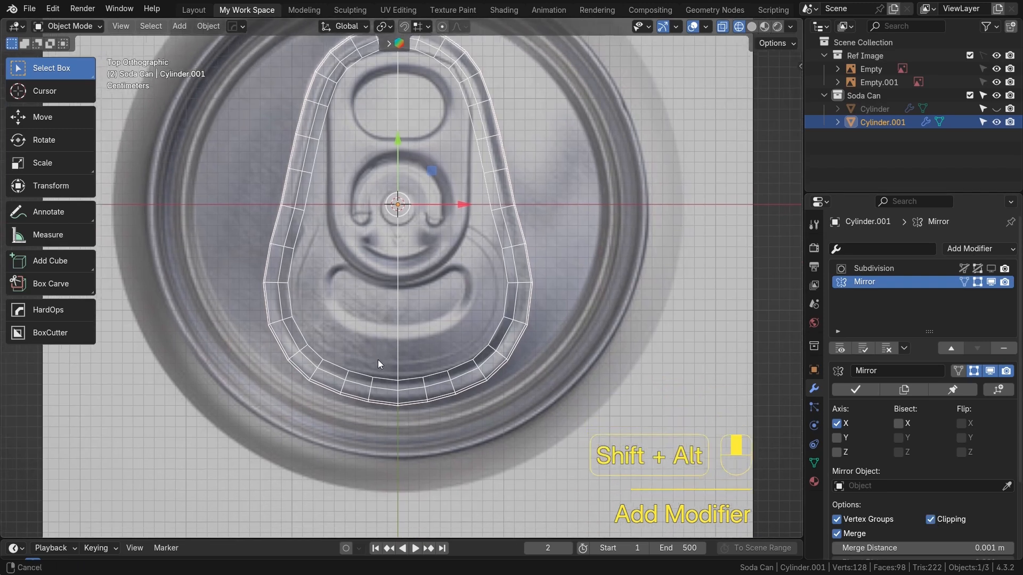
# Select a vertex on the inner ring and extrude it in four segments toward the tab's center
pyautogui.press('Tab')
pyautogui.keyDown('alt'); pyautogui.keyDown('shift'); pyautogui.moveTo(407, 377); pyautogui.dragTo(417, 416, button='middle'); pyautogui.keyUp('shift'); pyautogui.keyUp('alt')
pyautogui.scroll(-2, 417, 415)
pyautogui.keyDown('alt'); pyautogui.keyDown('shift'); pyautogui.moveTo(492, 248); pyautogui.dragTo(498, 283, button='middle'); pyautogui.keyUp('shift'); pyautogui.keyUp('alt')
pyautogui.keyDown('alt'); pyautogui.keyDown('shift'); pyautogui.moveTo(538, 371); pyautogui.dragTo(544, 404, button='middle'); pyautogui.keyUp('shift'); pyautogui.keyUp('alt')
pyautogui.press('1')
pyautogui.click(539, 330)
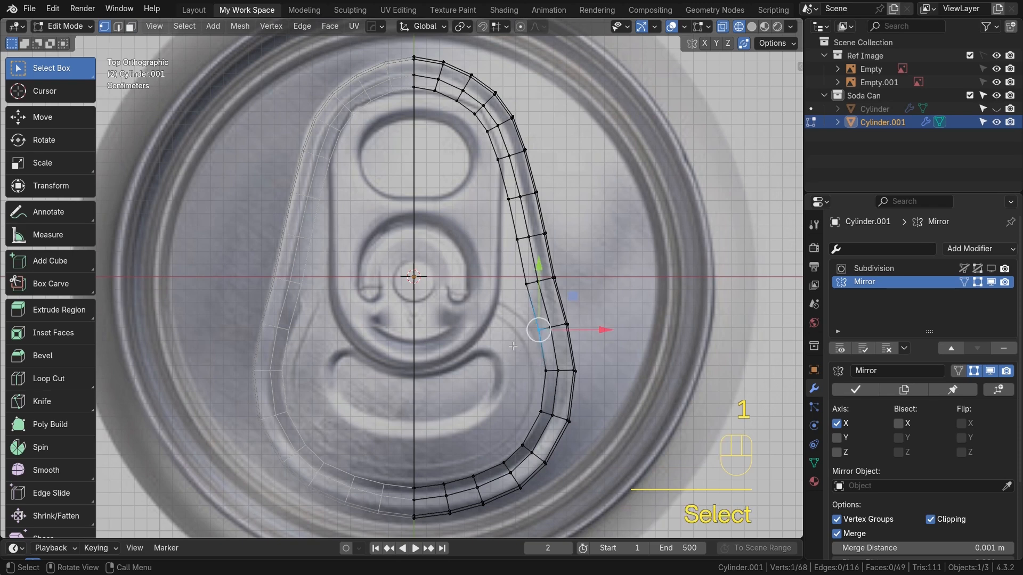
pyautogui.press('e')
pyautogui.click(493, 329)
pyautogui.press('e')
pyautogui.click(464, 310)
pyautogui.press('e')
pyautogui.click(421, 296)
pyautogui.press('e')
pyautogui.click(385, 291)
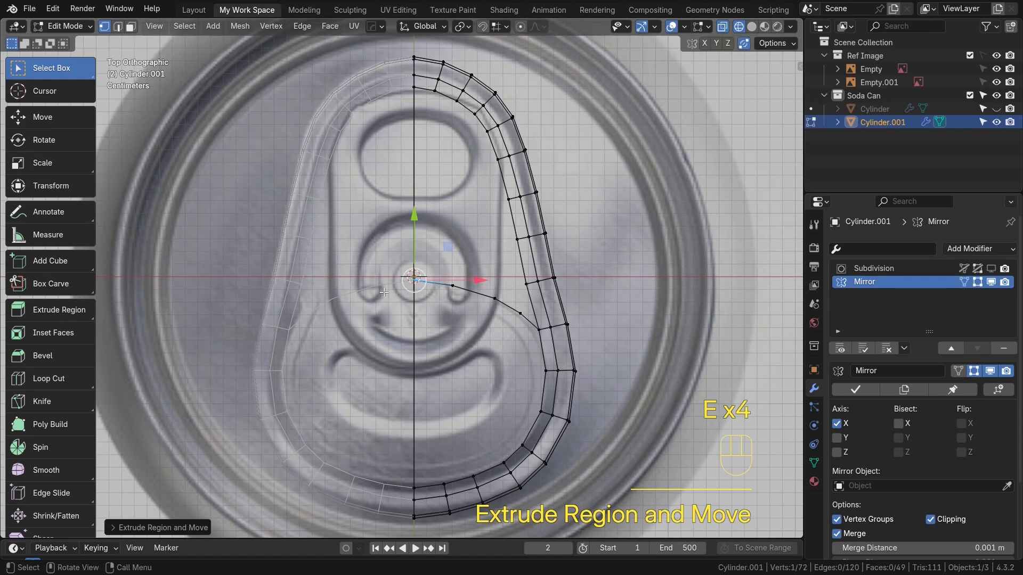
# Move the chain's end vertex onto the tab's center
pyautogui.scroll(4, 426, 288)
pyautogui.press('g')
pyautogui.click(428, 283)
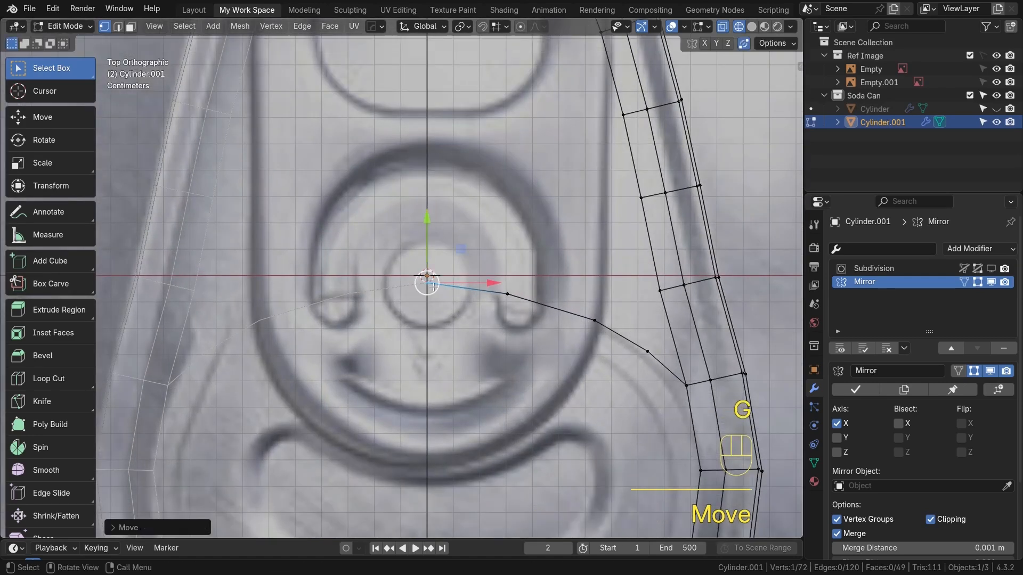
pyautogui.scroll(-3, 524, 324)
pyautogui.keyDown('alt'); pyautogui.keyDown('shift'); pyautogui.moveTo(518, 365); pyautogui.dragTo(473, 366, button='middle'); pyautogui.keyUp('shift'); pyautogui.keyUp('alt')
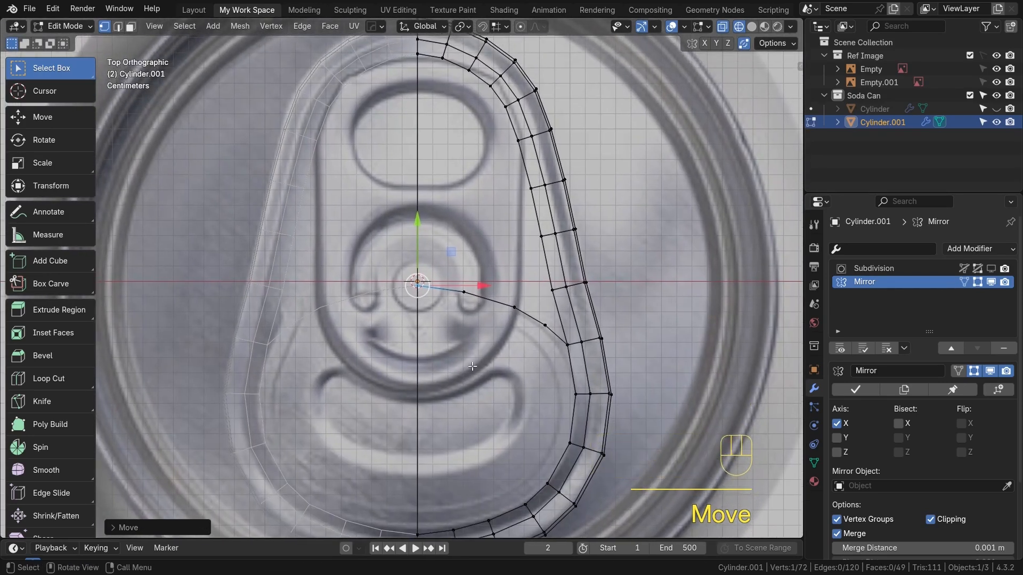
# Select the tab's large inner face and delete it
pyautogui.press('Tab')
pyautogui.press('Tab')
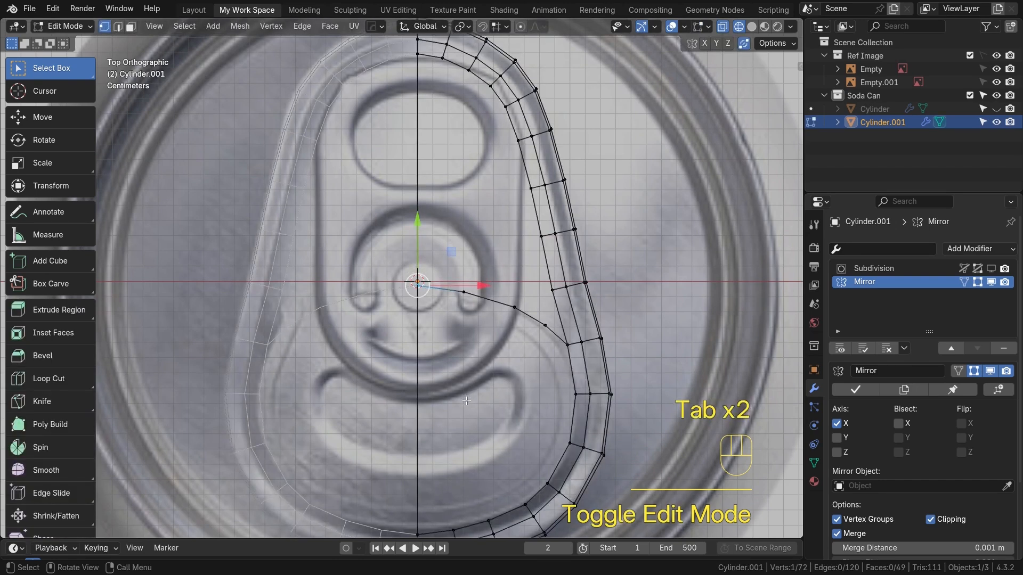
pyautogui.press('3')
pyautogui.moveTo(464, 413); pyautogui.dragTo(502, 295, button='middle')
pyautogui.click(491, 297)
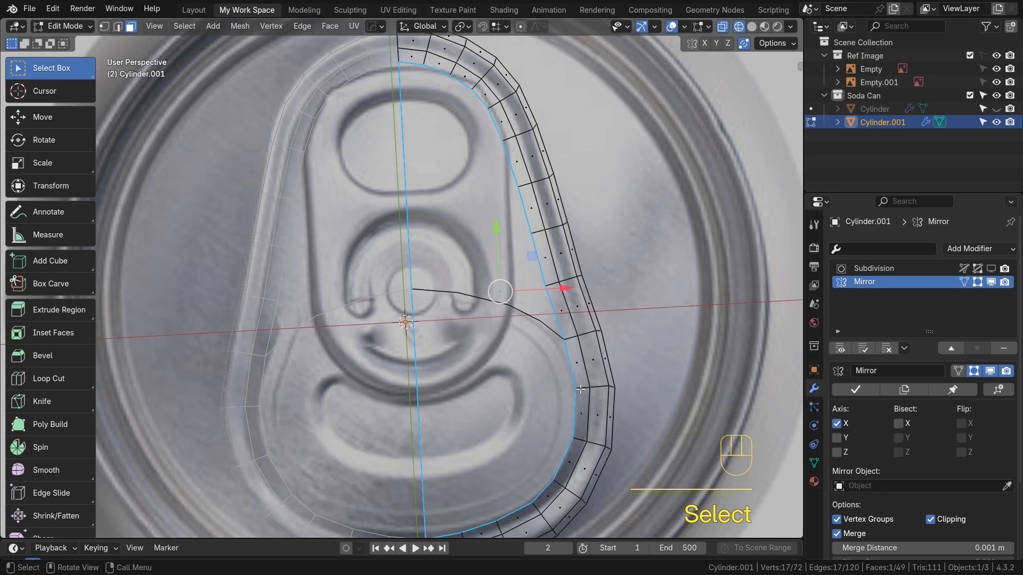
pyautogui.press('Tab')
pyautogui.press('KP_7')
pyautogui.click(457, 392)
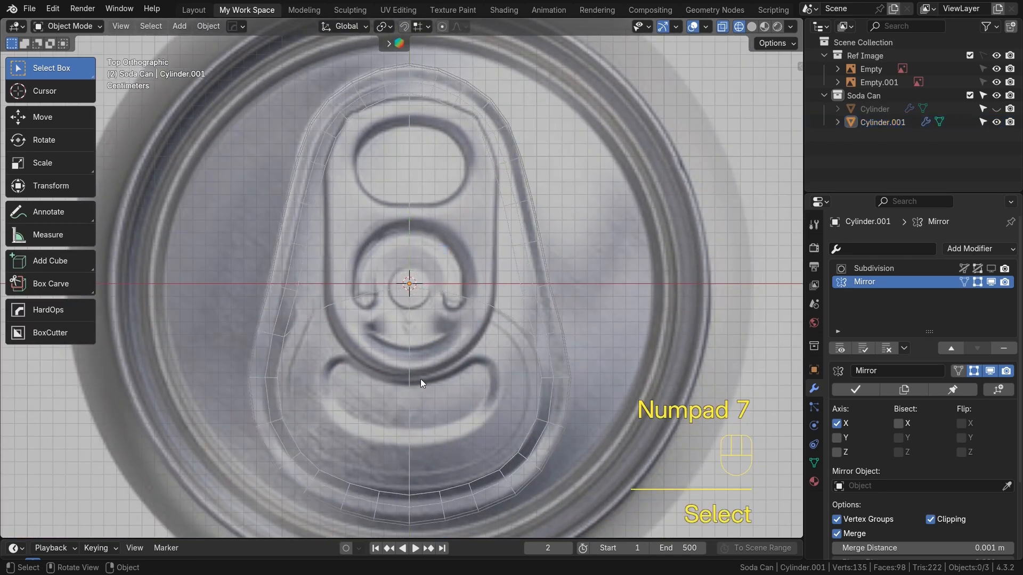
pyautogui.press('Tab')
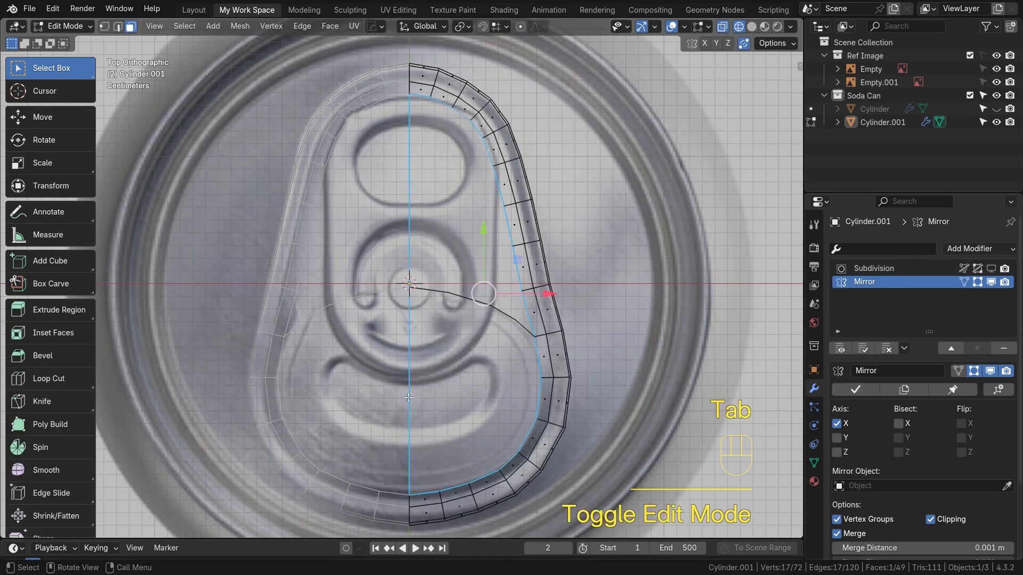
pyautogui.scroll(3, 453, 383)
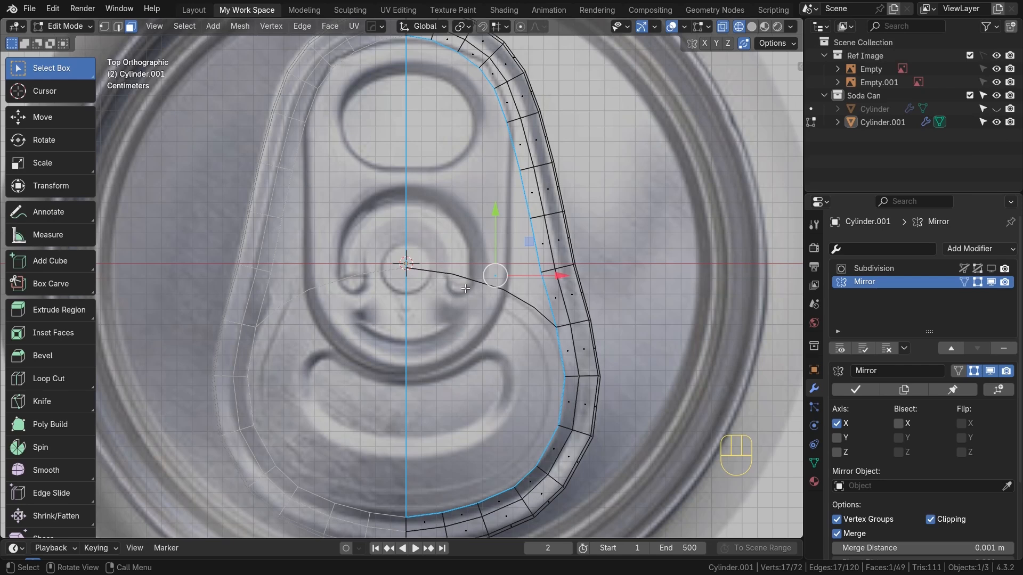
pyautogui.press('x')
pyautogui.click(424, 407)
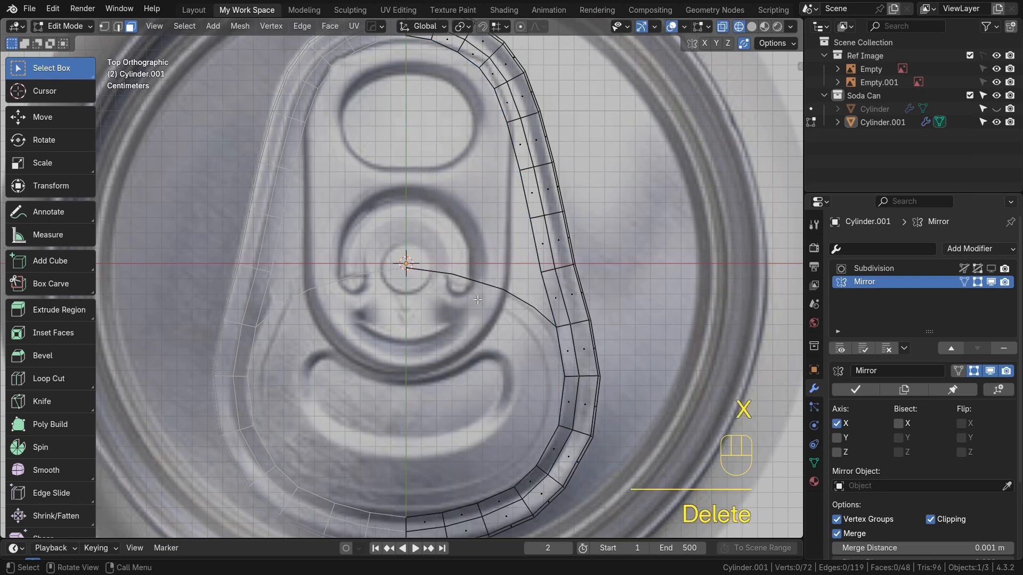
# Fill faces across the upper part of the tab between the center chain and the inner ring
pyautogui.keyDown('shift'); pyautogui.moveTo(404, 48); pyautogui.dragTo(371, 102, button='middle'); pyautogui.keyUp('shift')
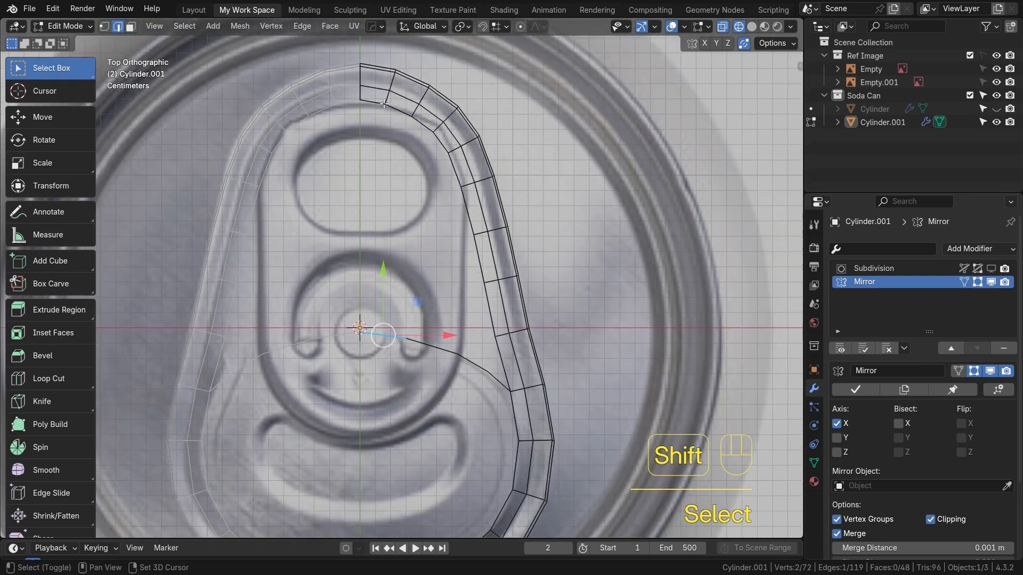
pyautogui.keyDown('shift'); pyautogui.click(371, 102); pyautogui.keyUp('shift')
pyautogui.press('f')
pyautogui.press('f')
pyautogui.press('f')
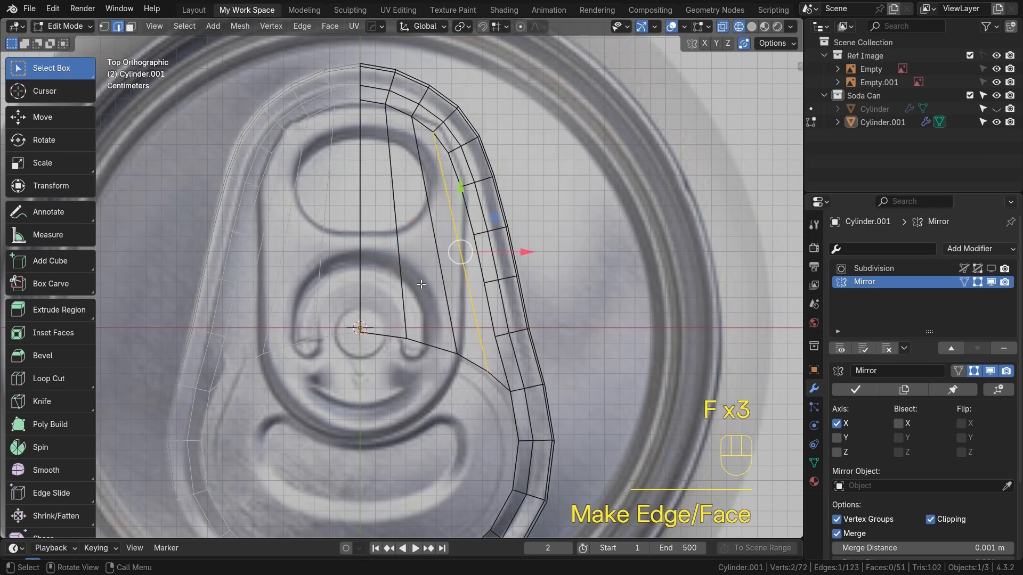
# Add a loop cut through the newly filled upper faces
pyautogui.hotkey('ctrl', 'r')
pyautogui.scroll(2, 419, 280)
pyautogui.click(419, 277)
pyautogui.rightClick(418, 274)
# Select vertices at the narrow gap beside the inner ring near the top and fill a face
pyautogui.click(440, 163)
pyautogui.hotkey('alt', 'z')
pyautogui.scroll(2, 340, 225)
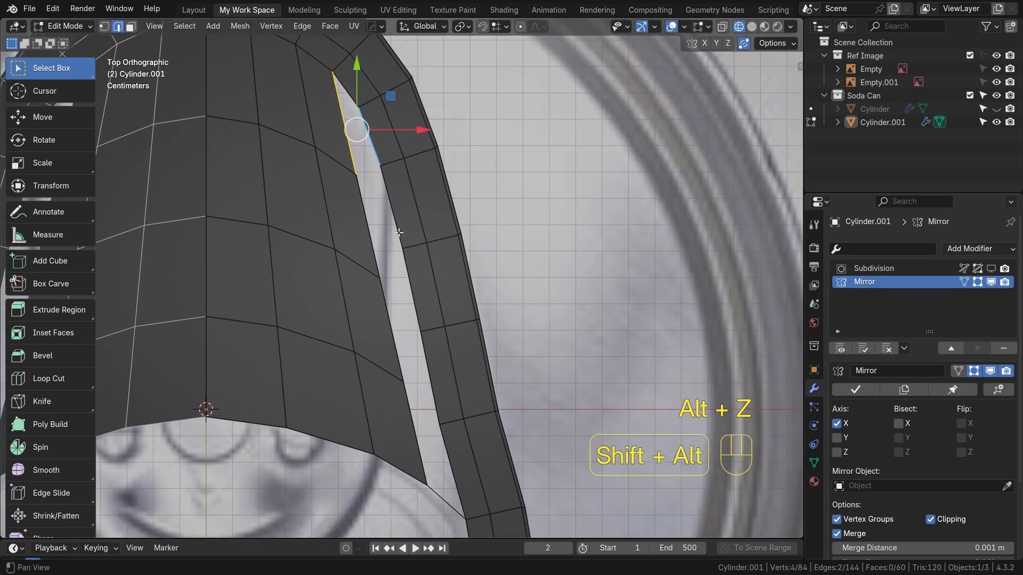
pyautogui.scroll(2, 324, 230)
pyautogui.keyDown('alt'); pyautogui.keyDown('shift'); pyautogui.click(318, 231); pyautogui.keyUp('shift'); pyautogui.keyUp('alt')
pyautogui.click(318, 234)
pyautogui.keyDown('shift'); pyautogui.click(339, 220); pyautogui.keyUp('shift')
pyautogui.press('f')
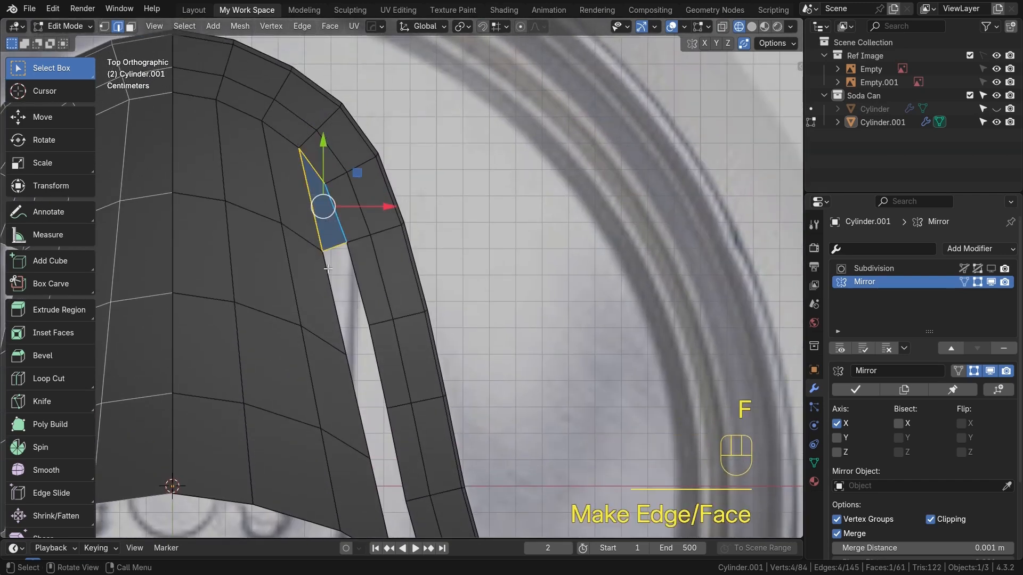
# Continue filling faces down the gap beside the inner ring
pyautogui.press('f')
pyautogui.press('f')
pyautogui.keyDown('shift'); pyautogui.moveTo(388, 422); pyautogui.dragTo(383, 339, button='middle'); pyautogui.keyUp('shift')
pyautogui.press('f')
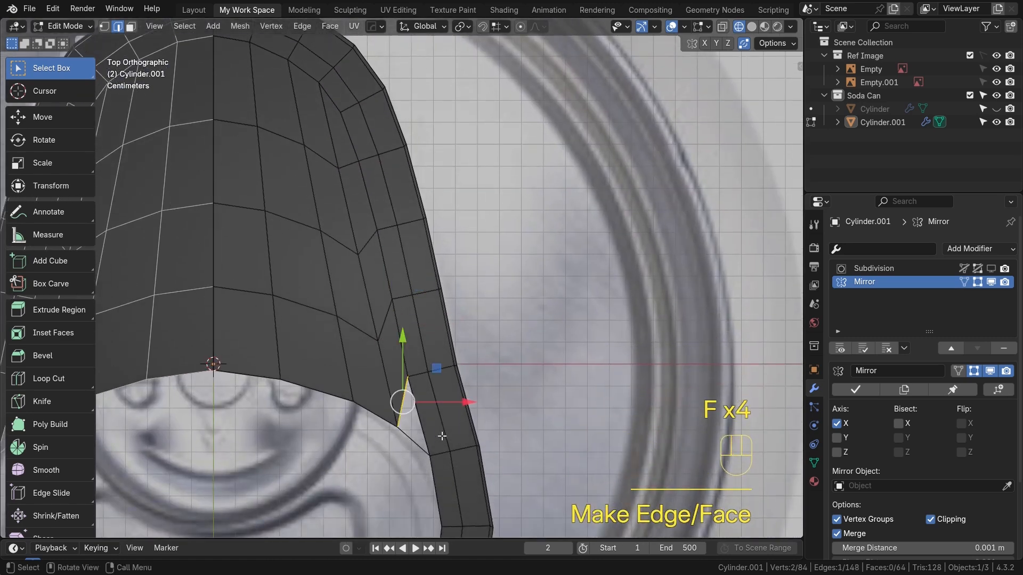
# Undo the last fill and fill the face again in the gap beside the inner ring
pyautogui.hotkey('ctrl', 'z')
pyautogui.keyDown('shift'); pyautogui.moveTo(427, 417); pyautogui.dragTo(441, 327, button='middle'); pyautogui.keyUp('shift')
pyautogui.scroll(-4, 445, 350)
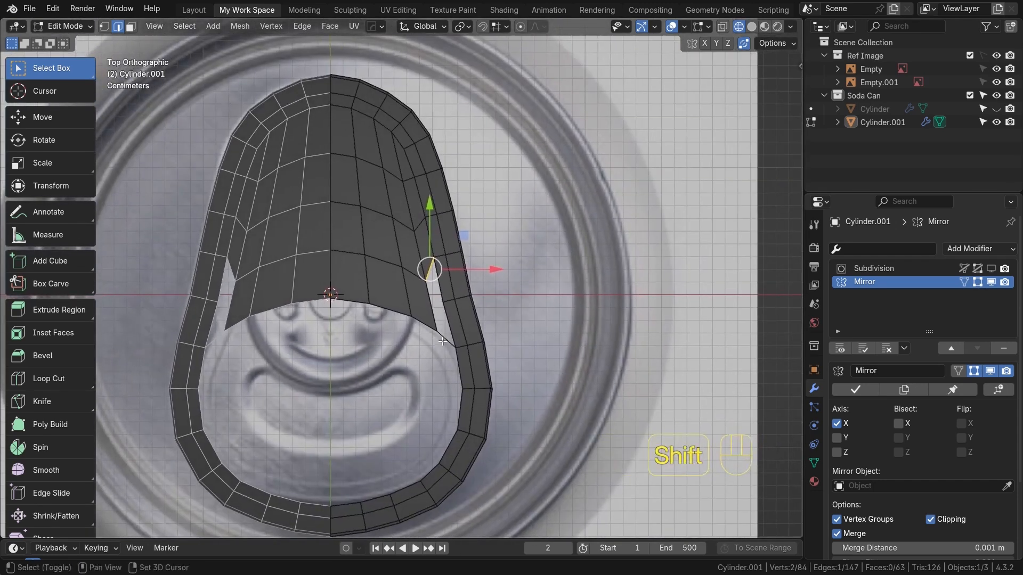
pyautogui.scroll(2, 438, 314)
pyautogui.press('f')
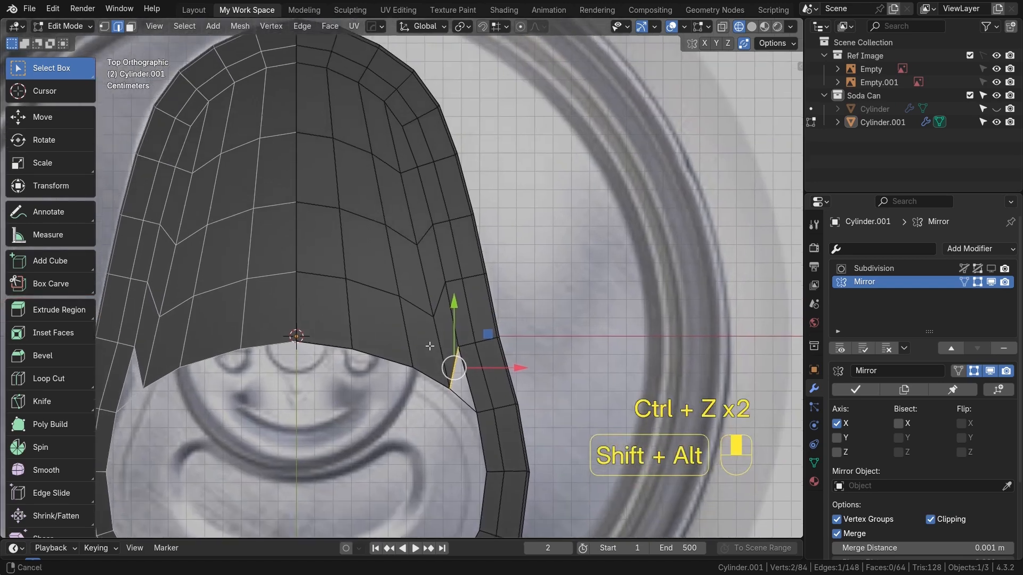
pyautogui.keyDown('alt'); pyautogui.keyDown('shift'); pyautogui.moveTo(430, 344); pyautogui.dragTo(428, 343, button='middle'); pyautogui.keyUp('shift'); pyautogui.keyUp('alt')
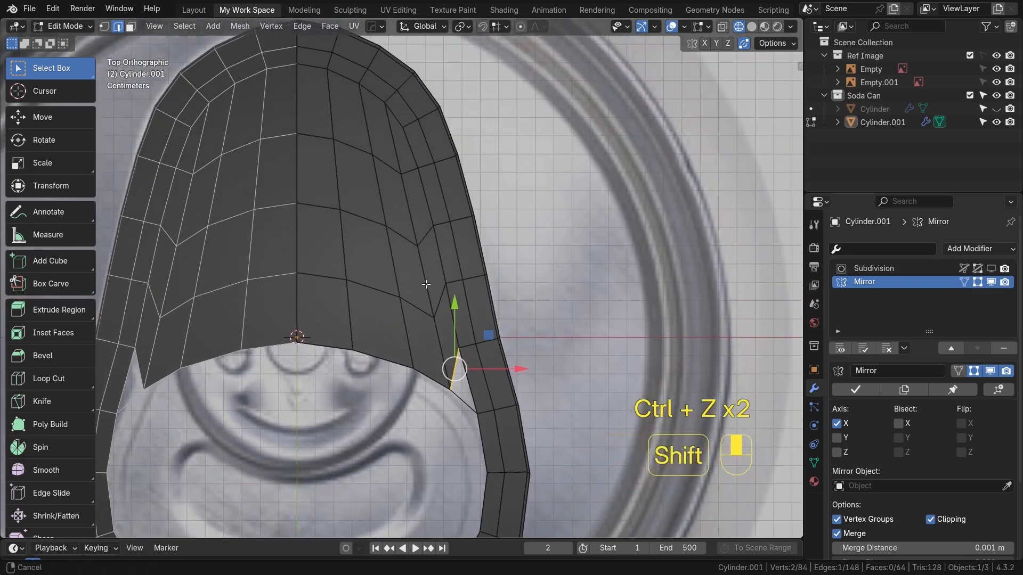
# Switch to vertex selection and slide the vertex at the inner ring corner up along its edge
pyautogui.keyDown('alt'); pyautogui.keyDown('shift'); pyautogui.moveTo(427, 279); pyautogui.dragTo(415, 294, button='middle'); pyautogui.keyUp('shift'); pyautogui.keyUp('alt')
pyautogui.keyDown('alt'); pyautogui.keyDown('shift'); pyautogui.moveTo(448, 348); pyautogui.dragTo(428, 301, button='middle'); pyautogui.keyUp('shift'); pyautogui.keyUp('alt')
pyautogui.scroll(2, 448, 362)
pyautogui.keyDown('alt'); pyautogui.keyDown('shift'); pyautogui.moveTo(469, 425); pyautogui.dragTo(441, 352, button='middle'); pyautogui.keyUp('shift'); pyautogui.keyUp('alt')
pyautogui.scroll(1, 453, 348)
pyautogui.click(427, 323)
pyautogui.press('1')
pyautogui.click(436, 363)
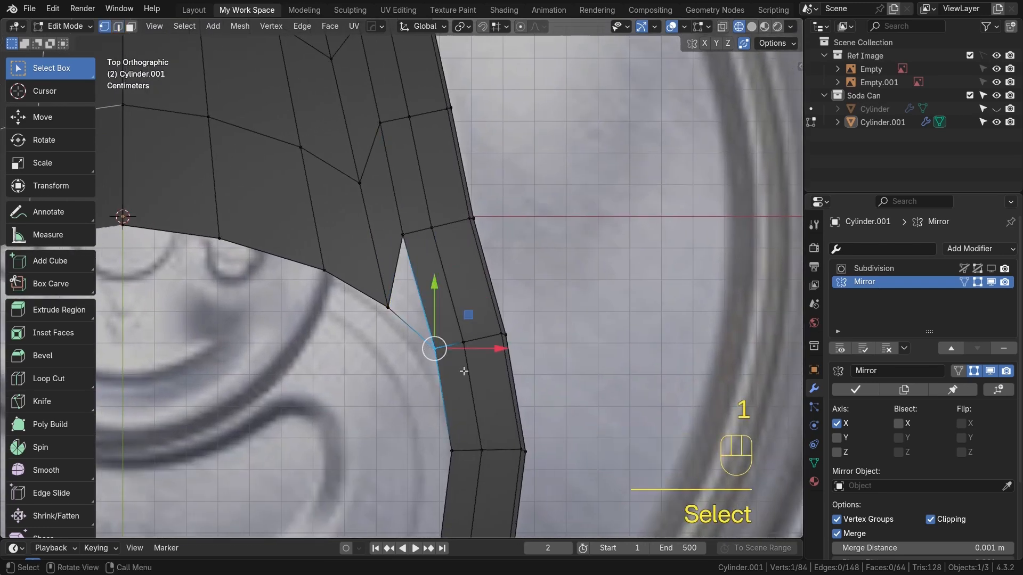
pyautogui.press('g')
pyautogui.press('g')
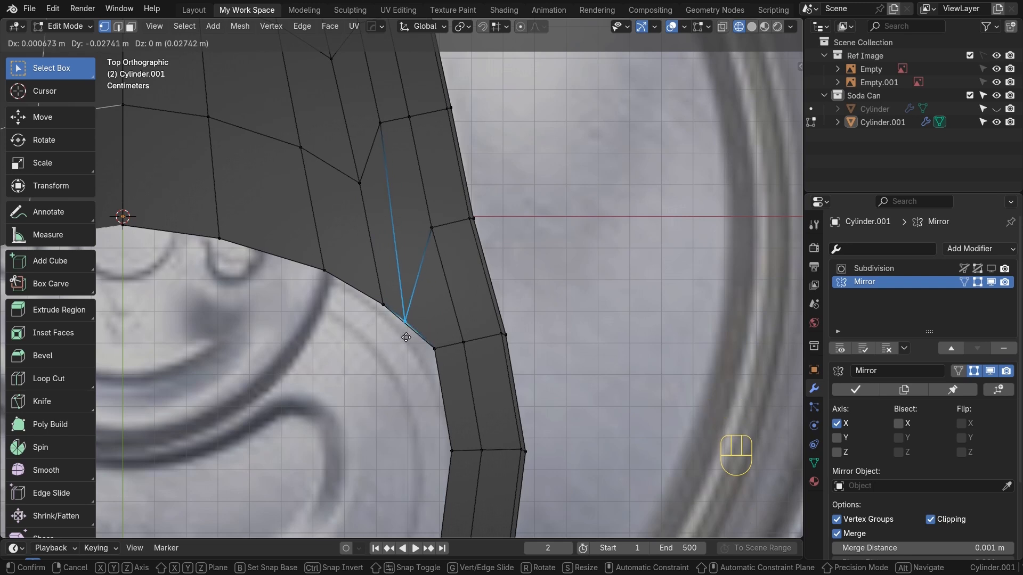
pyautogui.click(409, 341)
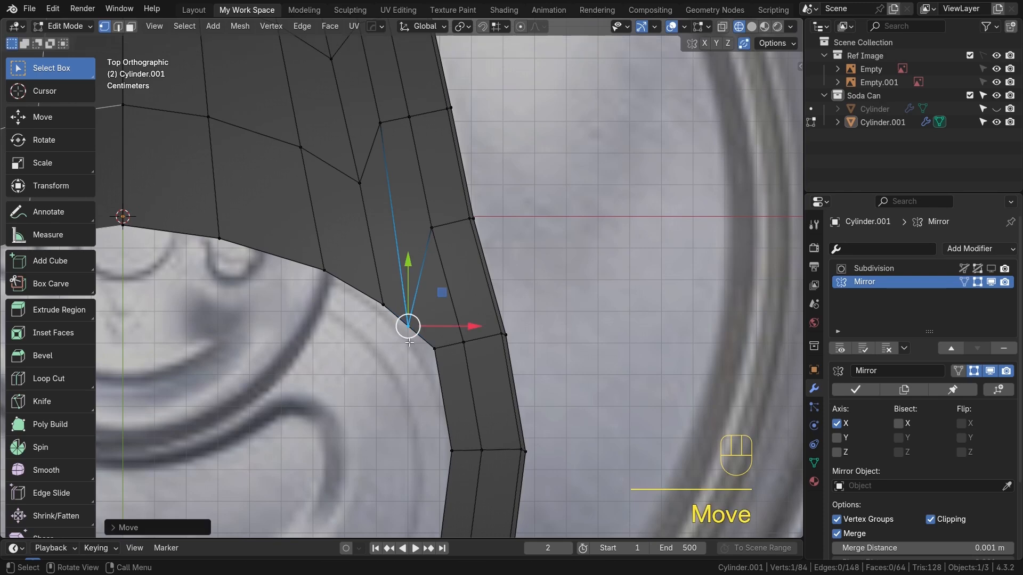
# Knife-cut a straight edge from the vertex beside the inner ring across to the center seam
pyautogui.click(431, 229)
pyautogui.scroll(-2, 436, 229)
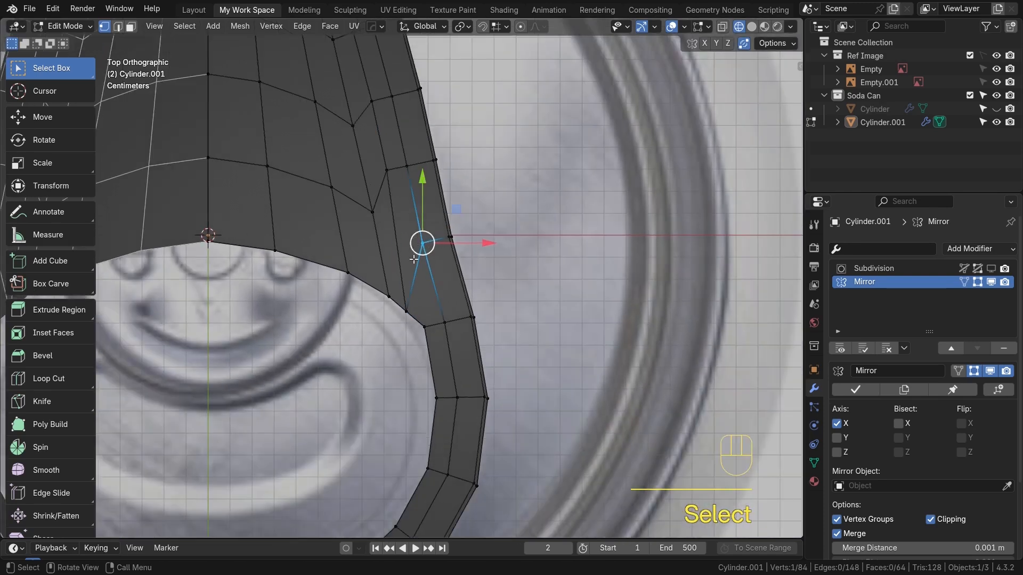
pyautogui.keyDown('alt'); pyautogui.keyDown('shift'); pyautogui.moveTo(414, 260); pyautogui.dragTo(562, 314, button='middle'); pyautogui.keyUp('shift'); pyautogui.keyUp('alt')
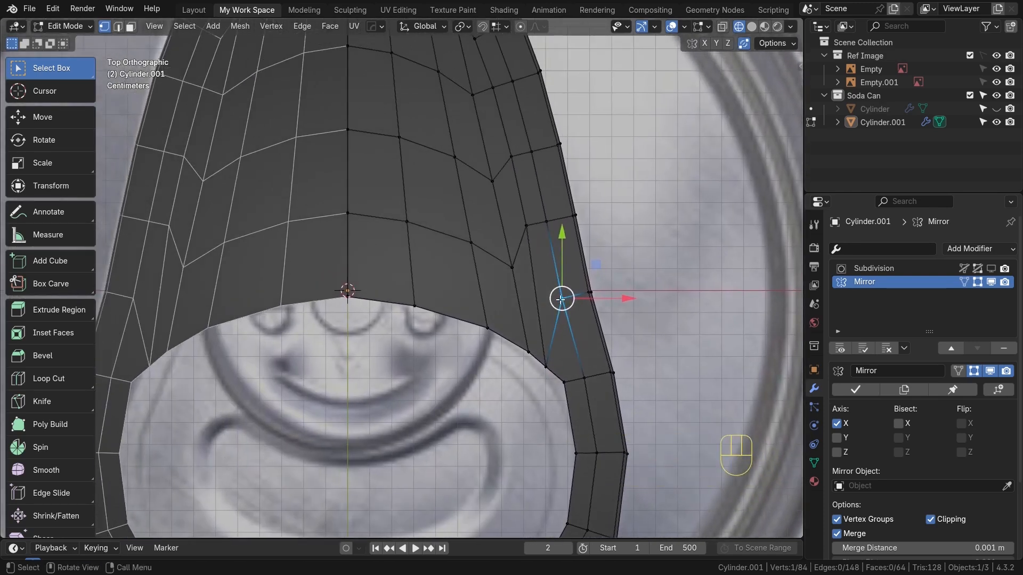
pyautogui.press('k')
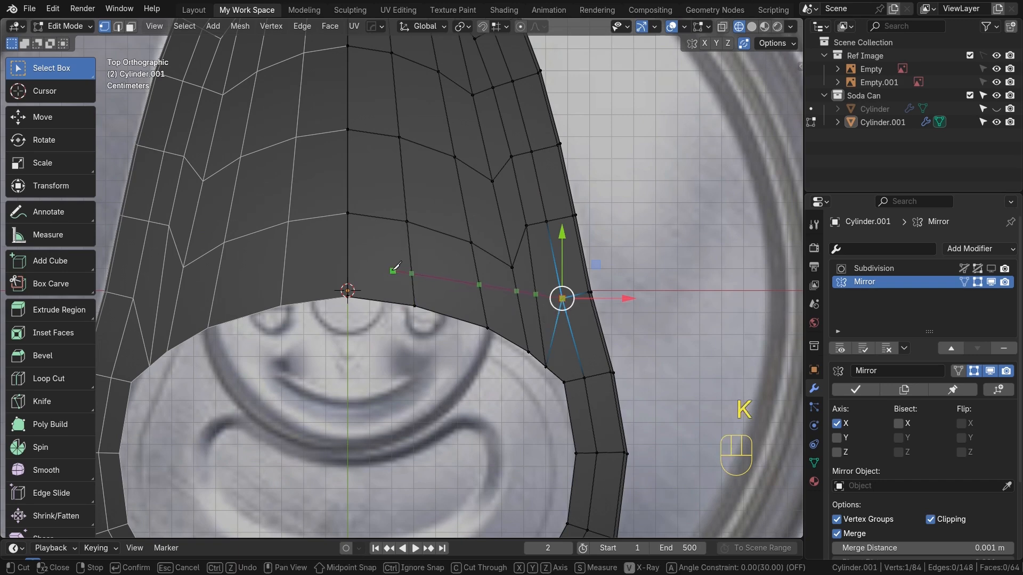
pyautogui.press('Return')
# Select the diagonal edge below the new cut beside the inner ring and dissolve it
pyautogui.scroll(1, 508, 306)
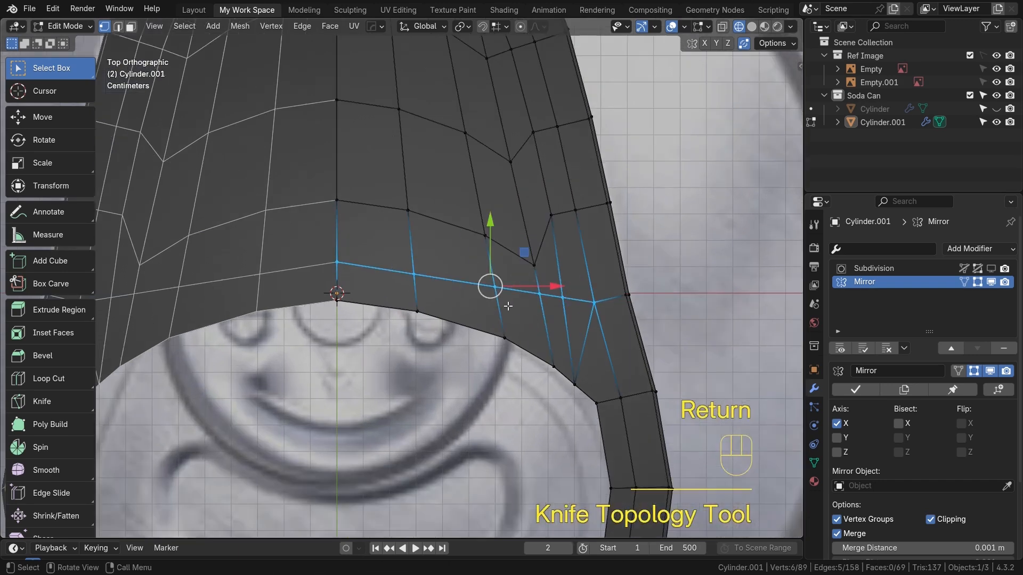
pyautogui.click(465, 292)
pyautogui.keyDown('alt'); pyautogui.keyDown('shift'); pyautogui.moveTo(575, 363); pyautogui.dragTo(458, 318, button='middle'); pyautogui.keyUp('shift'); pyautogui.keyUp('alt')
pyautogui.scroll(1, 463, 324)
pyautogui.click(454, 313)
pyautogui.press('2')
pyautogui.click(457, 310)
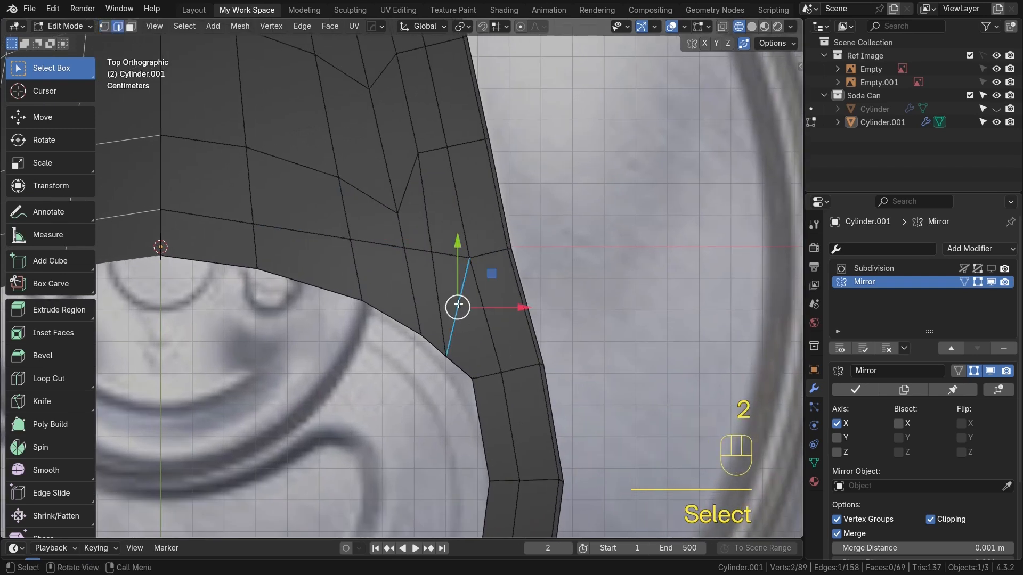
pyautogui.hotkey('ctrl', 'x')
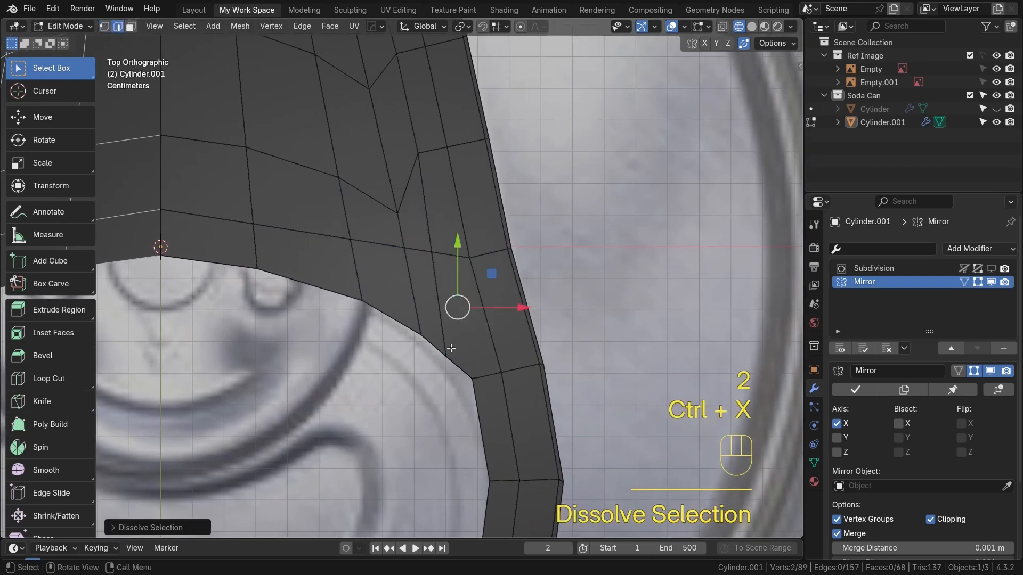
# Select two vertices along the inner ring boundary and subdivide the edges between them
pyautogui.click(447, 357)
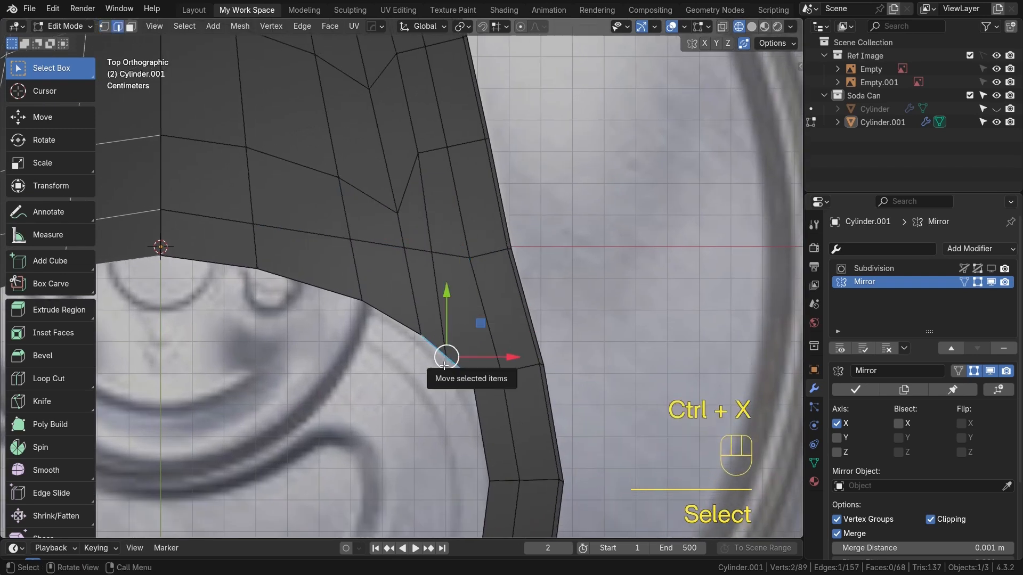
pyautogui.press('1')
pyautogui.click(445, 357)
pyautogui.scroll(3, 446, 362)
pyautogui.scroll(2, 452, 354)
pyautogui.keyDown('alt'); pyautogui.keyDown('shift'); pyautogui.moveTo(474, 411); pyautogui.dragTo(507, 299, button='middle'); pyautogui.keyUp('shift'); pyautogui.keyUp('alt')
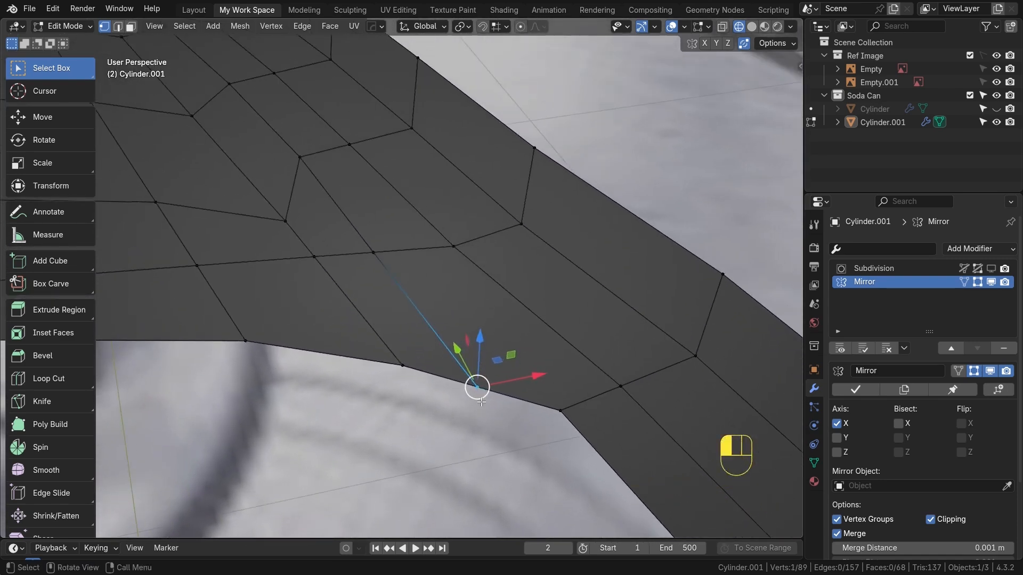
pyautogui.click(402, 365)
pyautogui.keyDown('shift'); pyautogui.click(560, 410); pyautogui.keyUp('shift')
pyautogui.rightClick(556, 406)
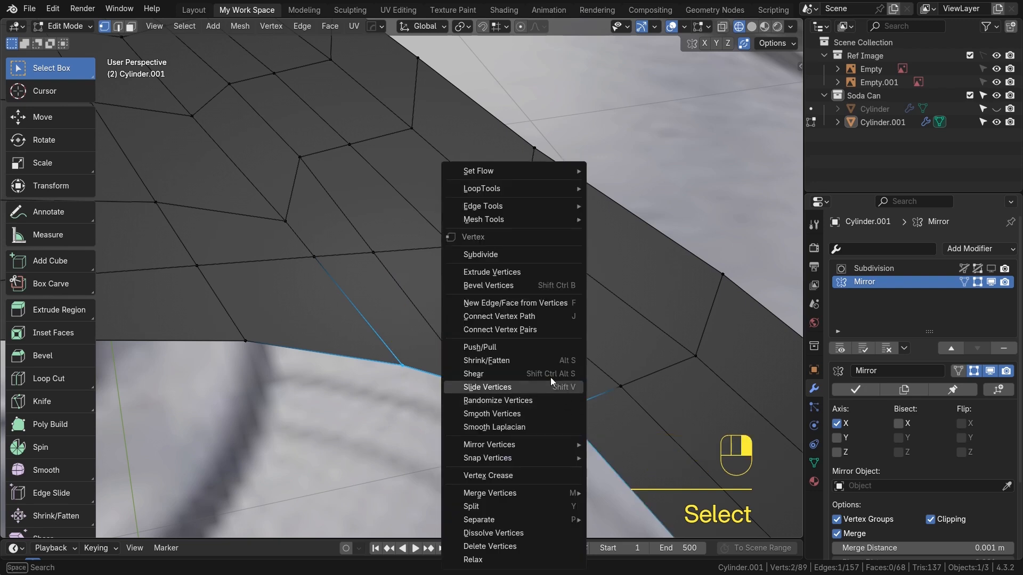
pyautogui.click(516, 253)
# Merge the new midpoint vertex with its neighbouring vertex on the inner ring
pyautogui.click(480, 385)
pyautogui.moveTo(474, 380); pyautogui.dragTo(491, 403)
pyautogui.keyDown('shift'); pyautogui.click(480, 387); pyautogui.keyUp('shift')
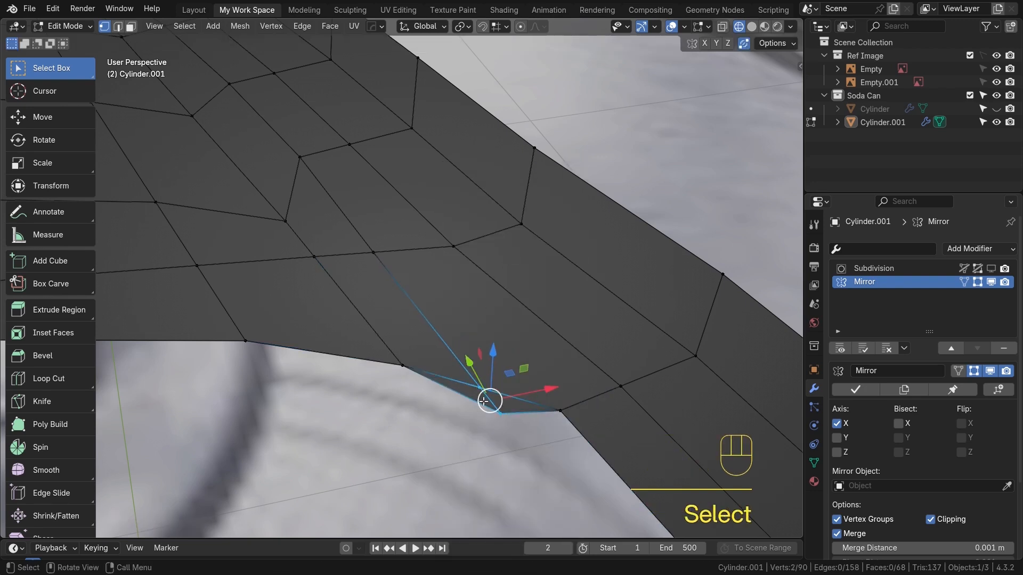
pyautogui.press('m')
pyautogui.click(456, 382)
pyautogui.press('g')
pyautogui.rightClick(478, 367)
pyautogui.scroll(-3, 478, 367)
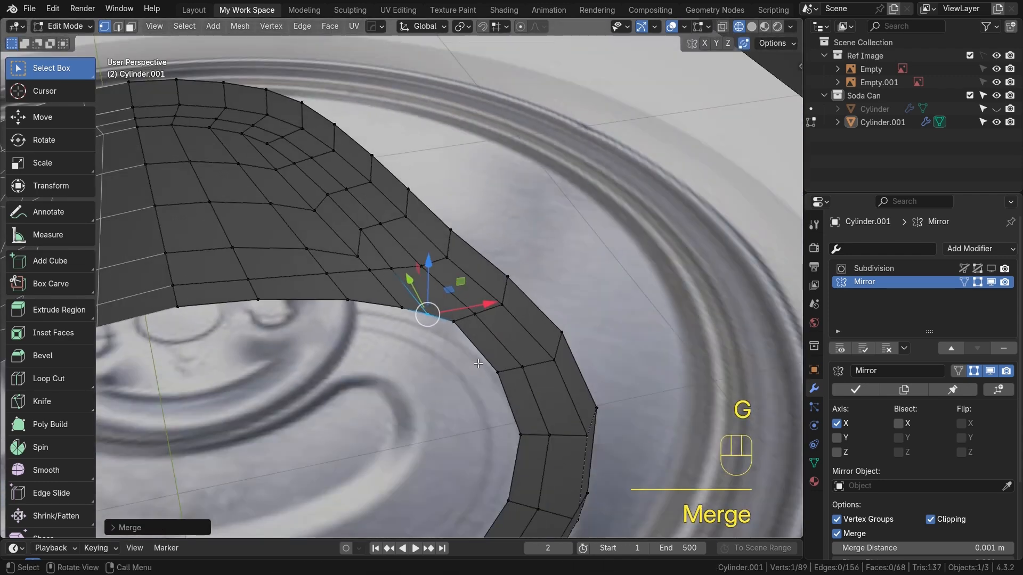
# Return to top view and slide the inner vertex of the upper diagonal to straighten the edge flow
pyautogui.press('KP_7')
pyautogui.scroll(2, 478, 393)
pyautogui.keyDown('alt'); pyautogui.keyDown('shift'); pyautogui.moveTo(477, 394); pyautogui.dragTo(529, 476, button='middle'); pyautogui.keyUp('shift'); pyautogui.keyUp('alt')
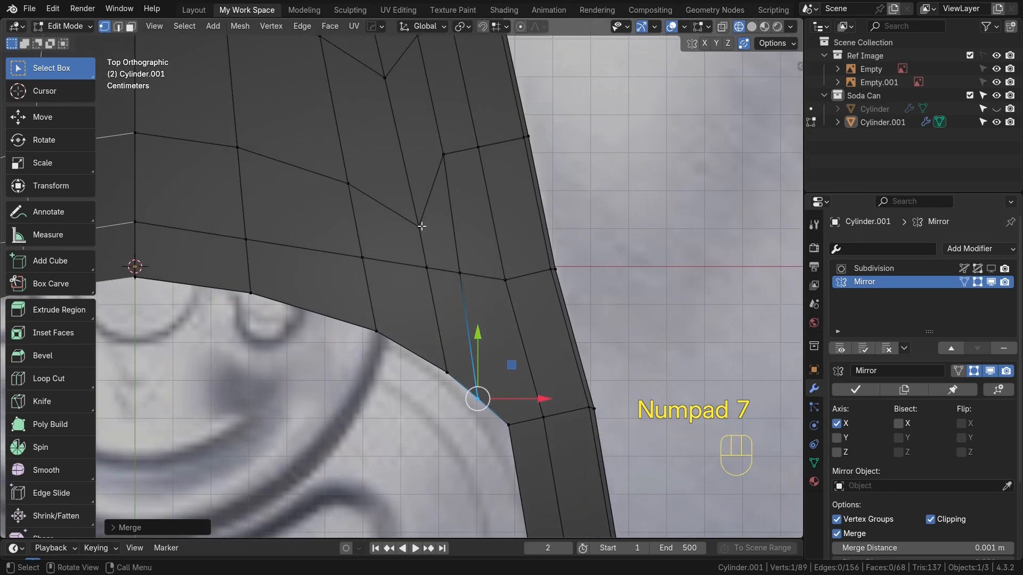
pyautogui.click(423, 230)
pyautogui.press('g')
pyautogui.press('g')
pyautogui.click(373, 184)
# Slide the vertex above it along its edge to even out the tab's upper loops
pyautogui.scroll(-1, 374, 189)
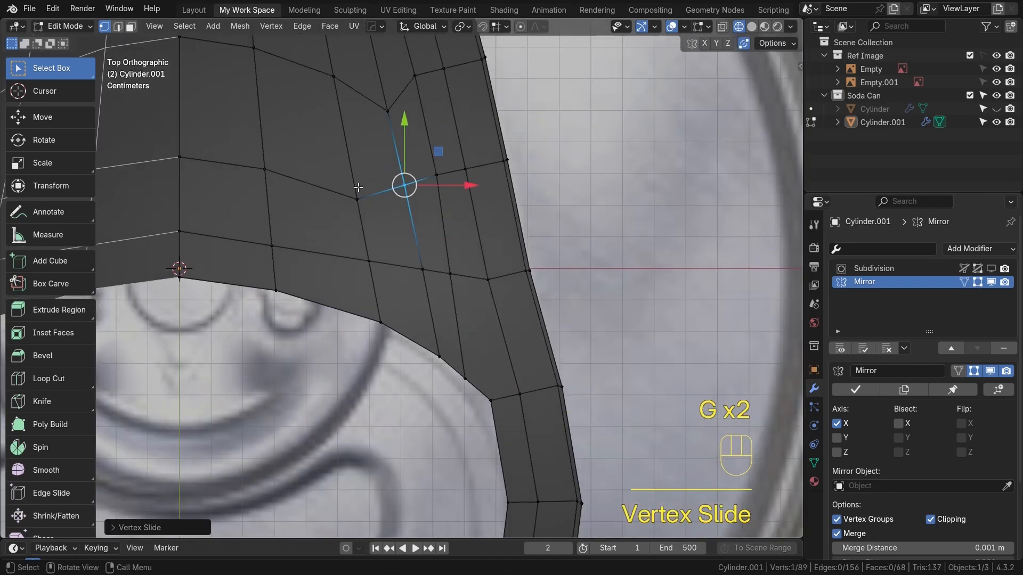
pyautogui.scroll(-3, 358, 187)
pyautogui.click(392, 155)
pyautogui.press('g')
pyautogui.press('g')
pyautogui.click(388, 142)
pyautogui.scroll(2, 431, 213)
pyautogui.scroll(-5, 432, 213)
pyautogui.scroll(5, 438, 278)
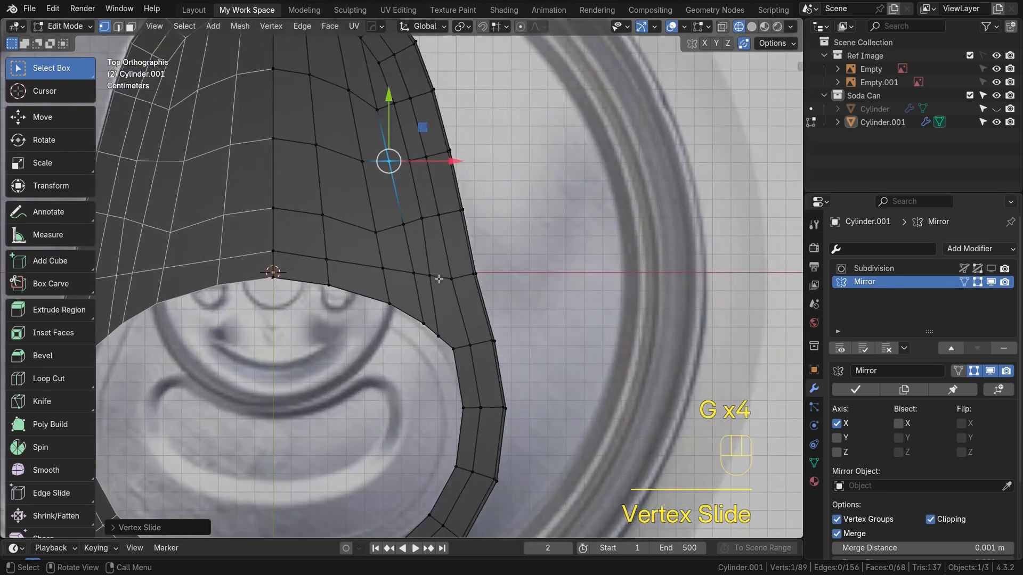
# Move the corner vertex at the inner ring to line up with the ring's curve
pyautogui.click(444, 338)
pyautogui.press('g')
pyautogui.press('g')
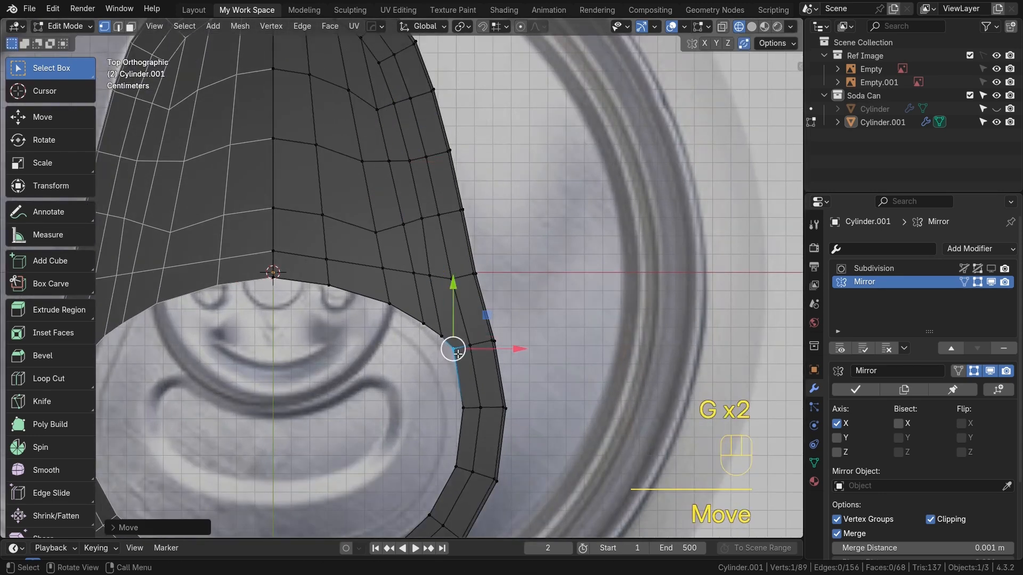
pyautogui.scroll(1, 452, 349)
pyautogui.press('g')
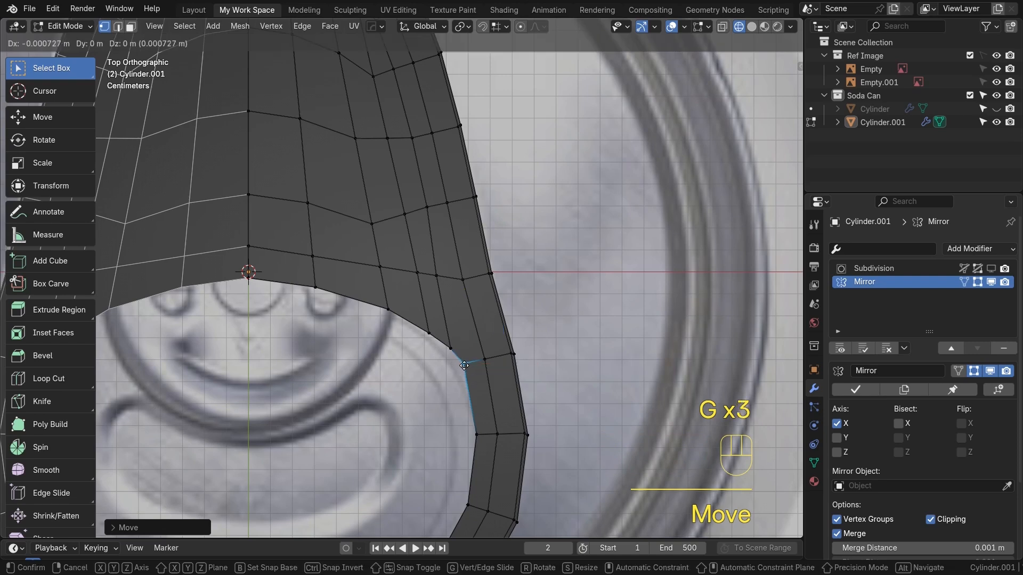
pyautogui.click(447, 350)
pyautogui.press('g')
pyautogui.click(419, 332)
pyautogui.press('g')
pyautogui.keyDown('alt'); pyautogui.scroll(-3, 440, 345); pyautogui.keyUp('alt')
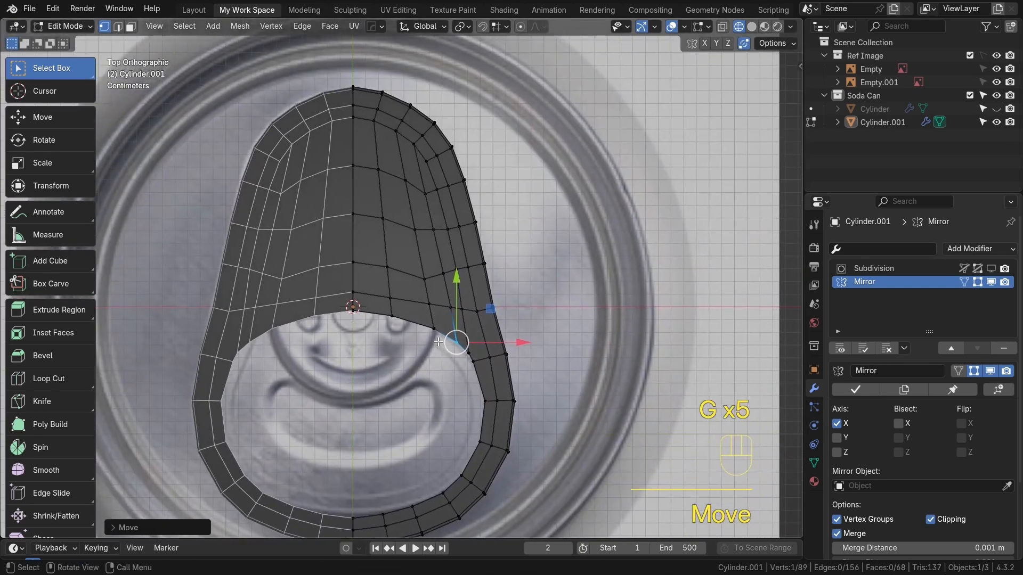
# Select the corner vertex and its neighbour on the inner ring and merge them at first
pyautogui.keyDown('alt'); pyautogui.scroll(2, 440, 345); pyautogui.keyUp('alt')
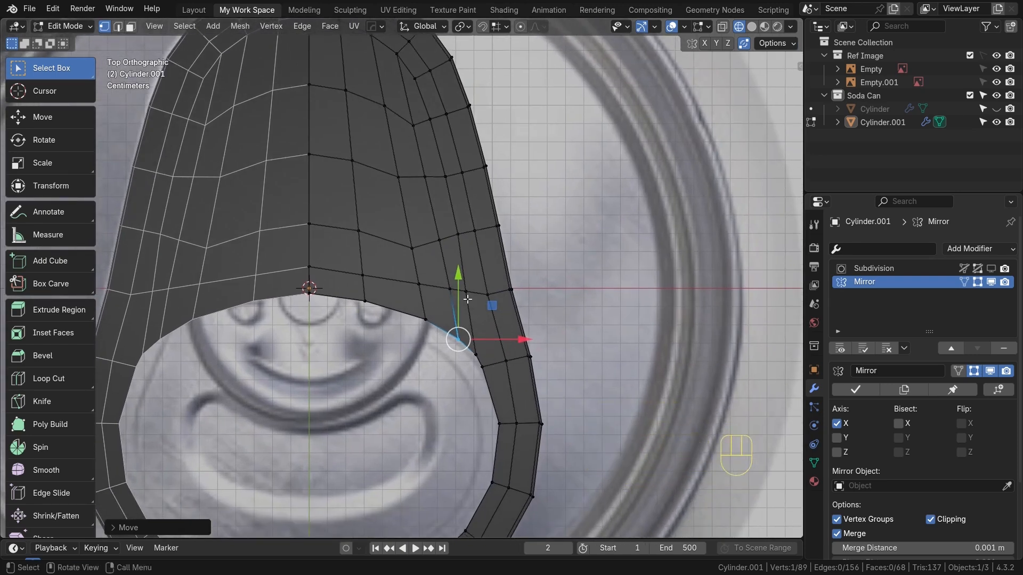
pyautogui.scroll(2, 471, 303)
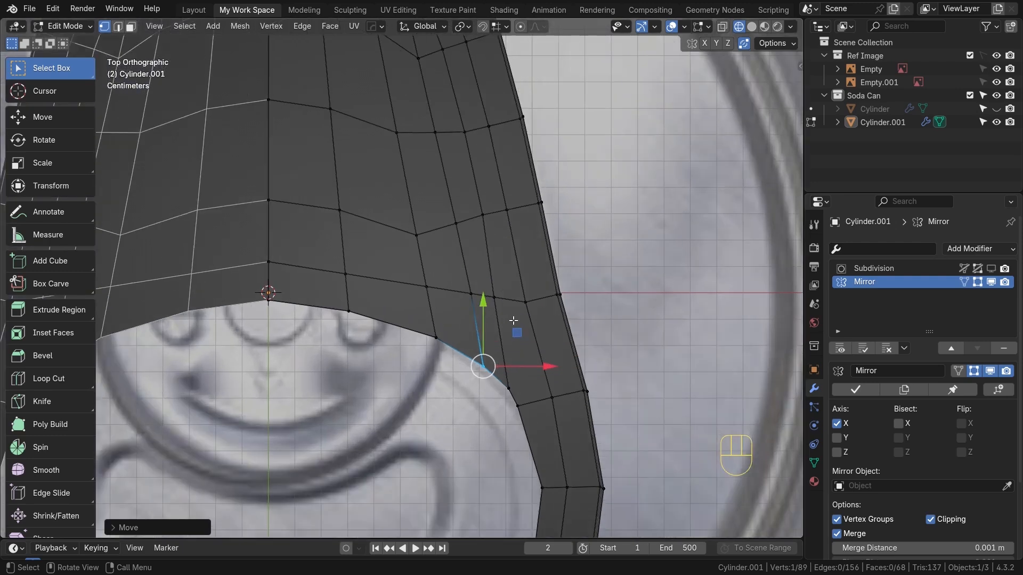
pyautogui.keyDown('alt'); pyautogui.keyDown('shift'); pyautogui.moveTo(502, 310); pyautogui.dragTo(477, 297, button='middle'); pyautogui.keyUp('shift'); pyautogui.keyUp('alt')
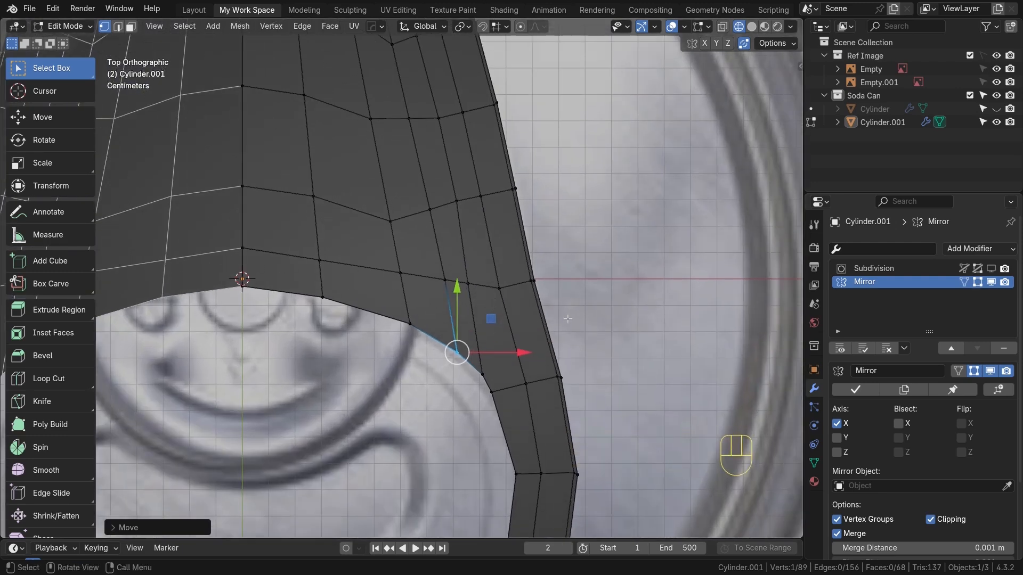
pyautogui.keyDown('alt'); pyautogui.keyDown('shift'); pyautogui.moveTo(455, 314); pyautogui.dragTo(456, 305, button='middle'); pyautogui.keyUp('shift'); pyautogui.keyUp('alt')
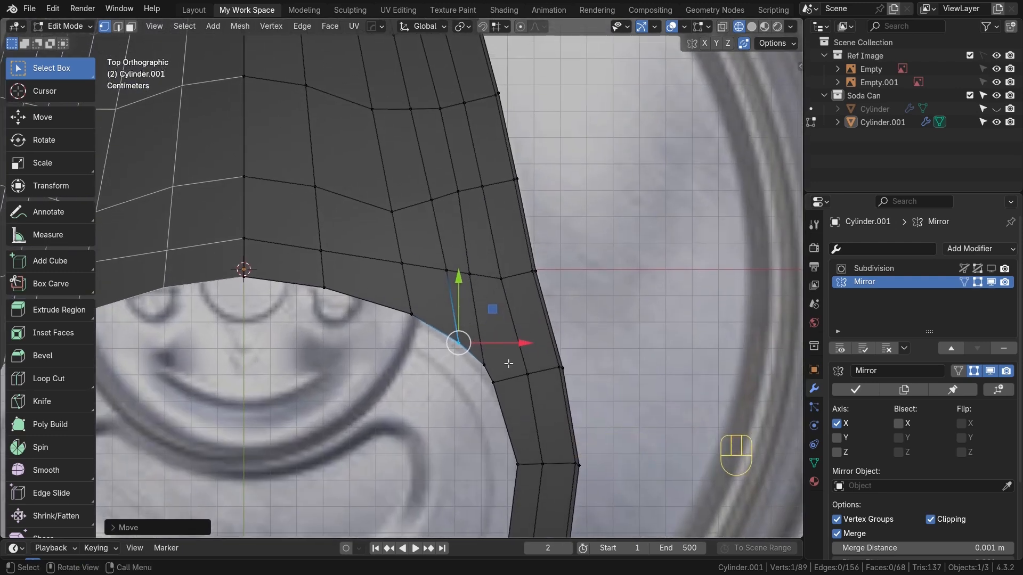
pyautogui.scroll(1, 505, 378)
pyautogui.keyDown('shift'); pyautogui.click(504, 385); pyautogui.keyUp('shift')
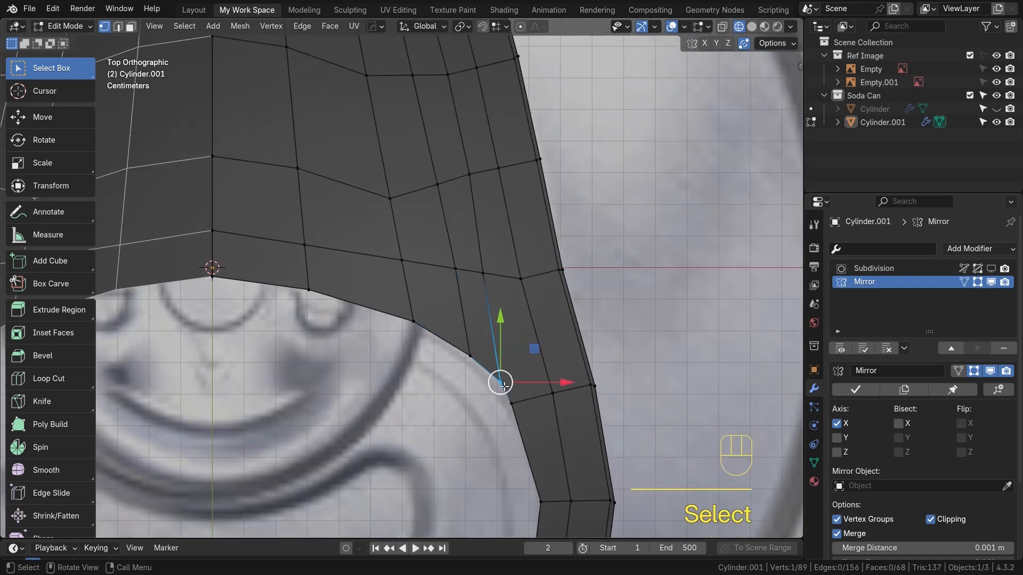
pyautogui.press('m')
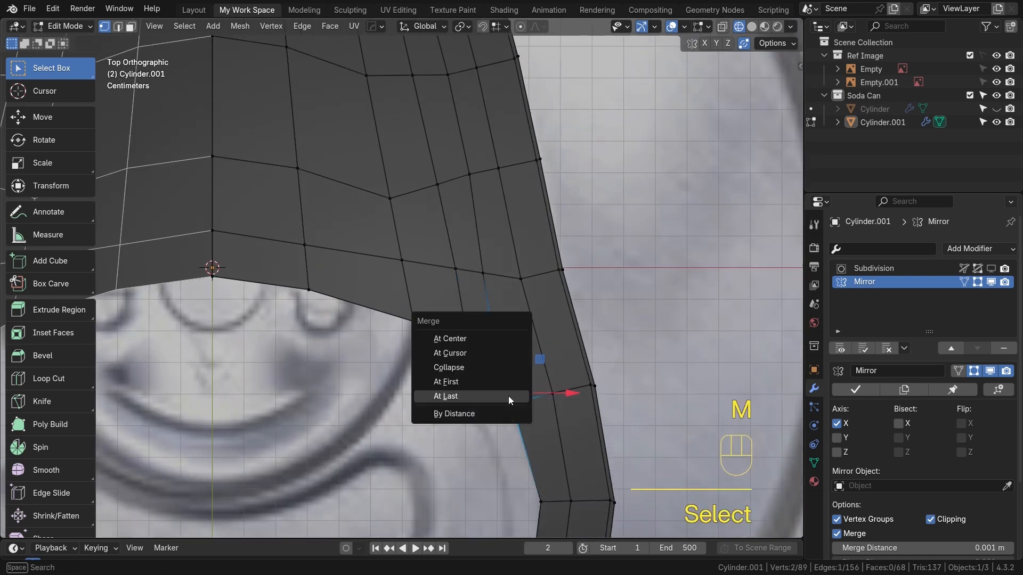
pyautogui.click(465, 381)
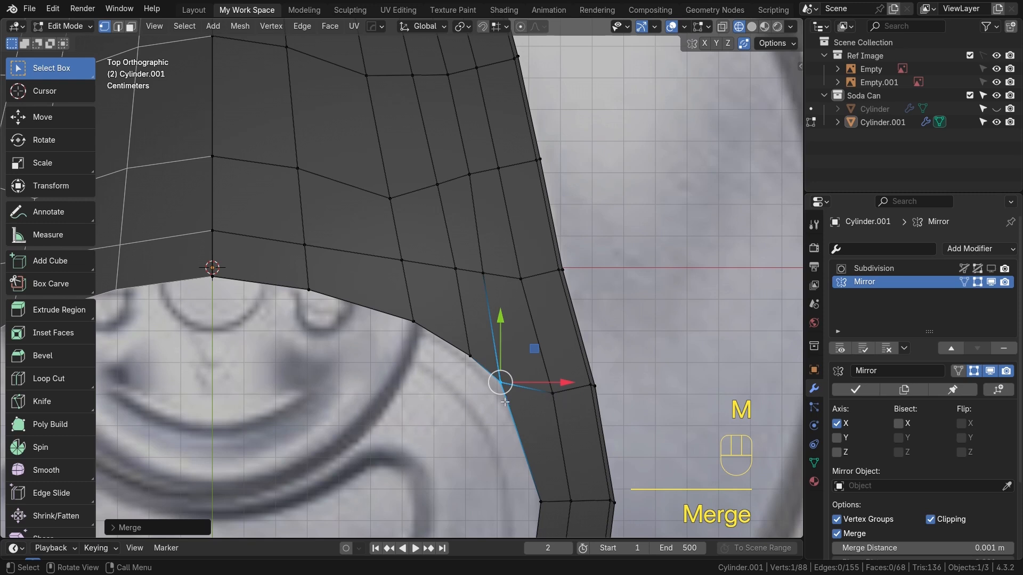
pyautogui.scroll(-1, 527, 400)
pyautogui.keyDown('shift'); pyautogui.moveTo(523, 395); pyautogui.dragTo(557, 406, button='middle'); pyautogui.keyUp('shift')
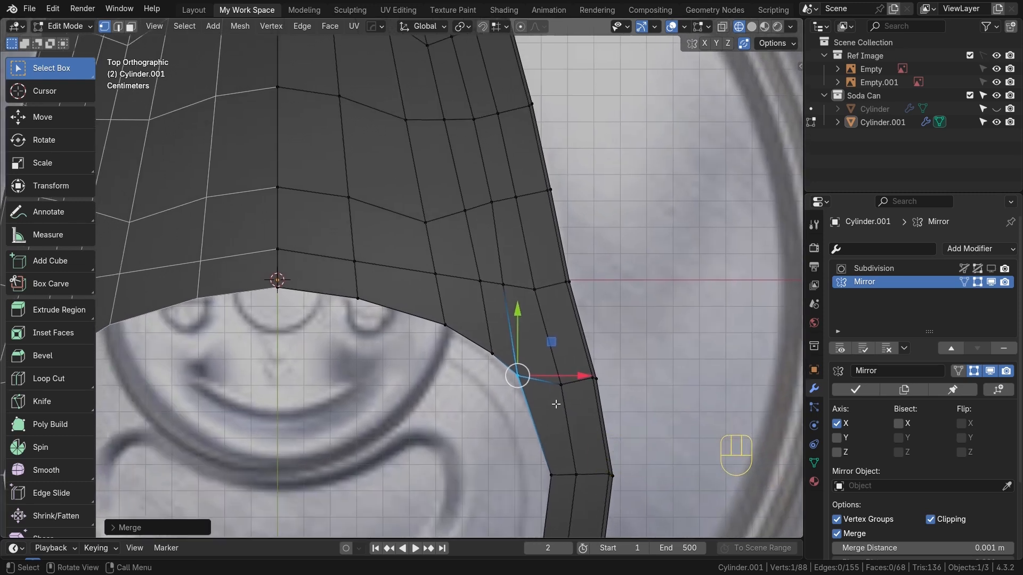
pyautogui.click(444, 323)
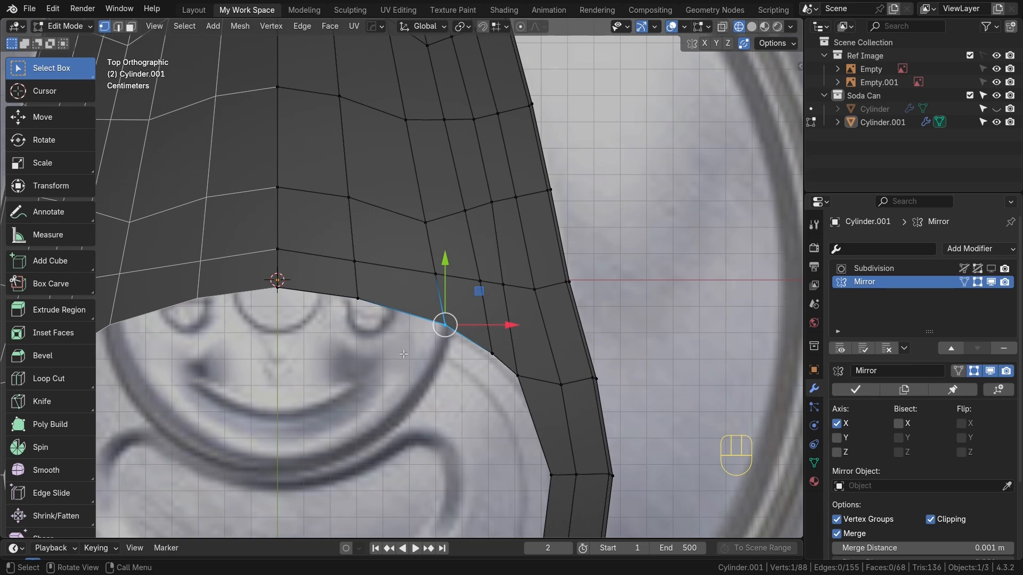
pyautogui.keyDown('shift'); pyautogui.moveTo(462, 285); pyautogui.dragTo(531, 270, button='middle'); pyautogui.keyUp('shift')
pyautogui.hotkey('shift', 'z')
pyautogui.hotkey('shift', 'z')
pyautogui.hotkey('alt', 'z')
pyautogui.hotkey('alt', 'z')
pyautogui.scroll(-2, 501, 367)
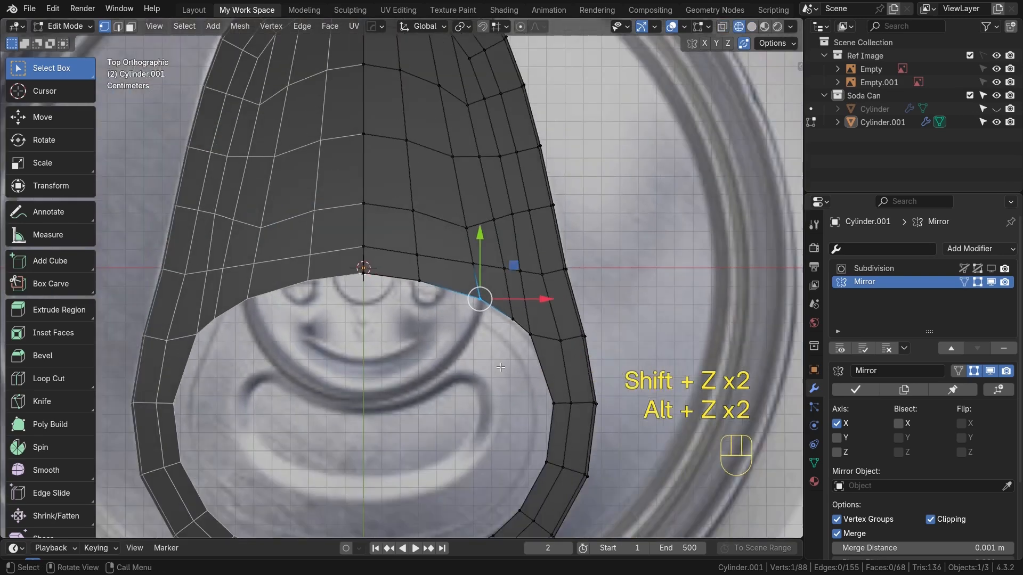
# Switch to edge selection, select the inner ring's edge loop and fill it with a face
pyautogui.keyDown('shift'); pyautogui.moveTo(500, 368); pyautogui.dragTo(510, 340, button='middle'); pyautogui.keyUp('shift')
pyautogui.press('2')
pyautogui.keyDown('alt'); pyautogui.click(458, 264); pyautogui.keyUp('alt')
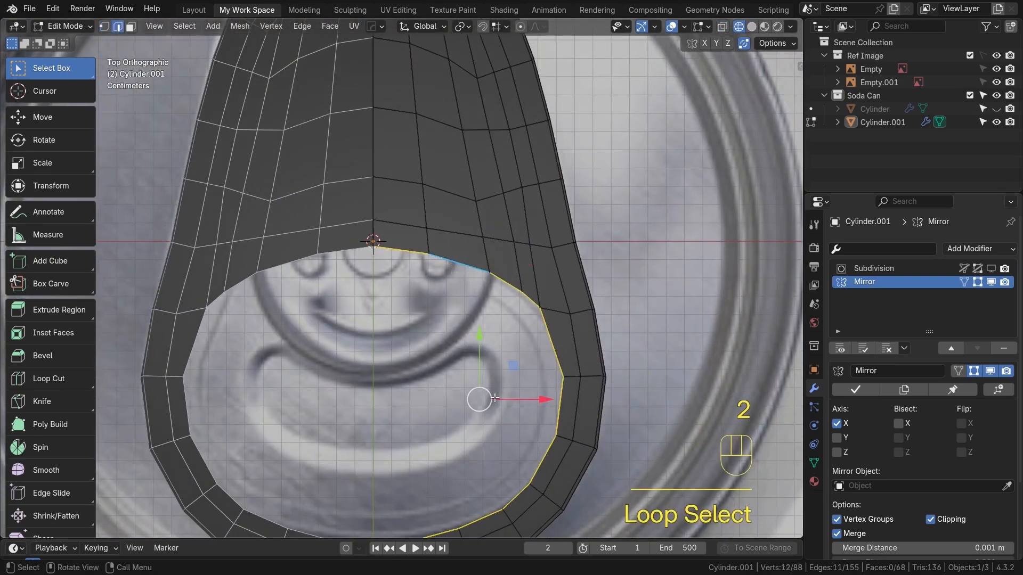
pyautogui.press('f')
pyautogui.scroll(-3, 479, 400)
pyautogui.hotkey('alt', 'z')
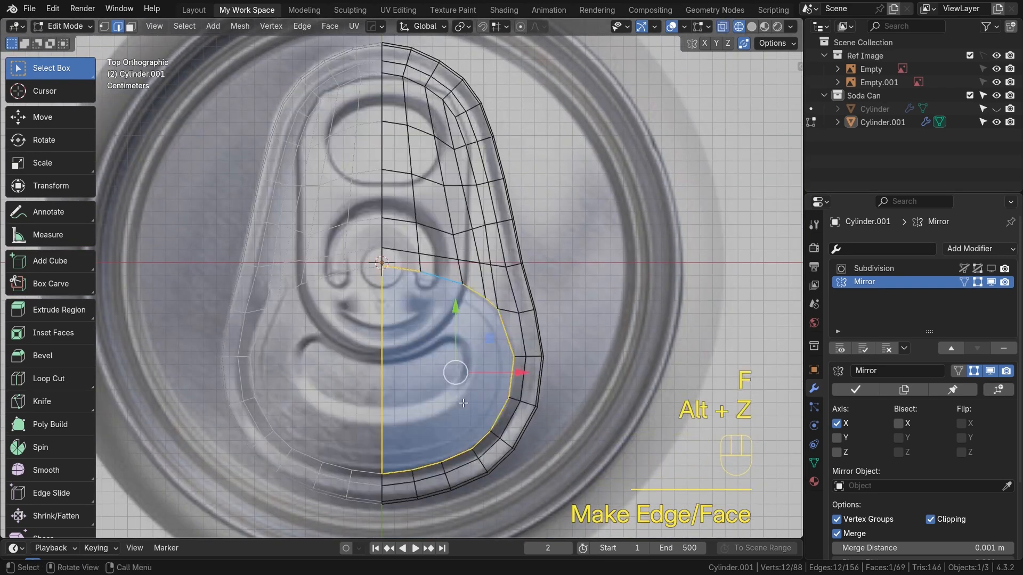
pyautogui.scroll(1, 476, 407)
pyautogui.press('i')
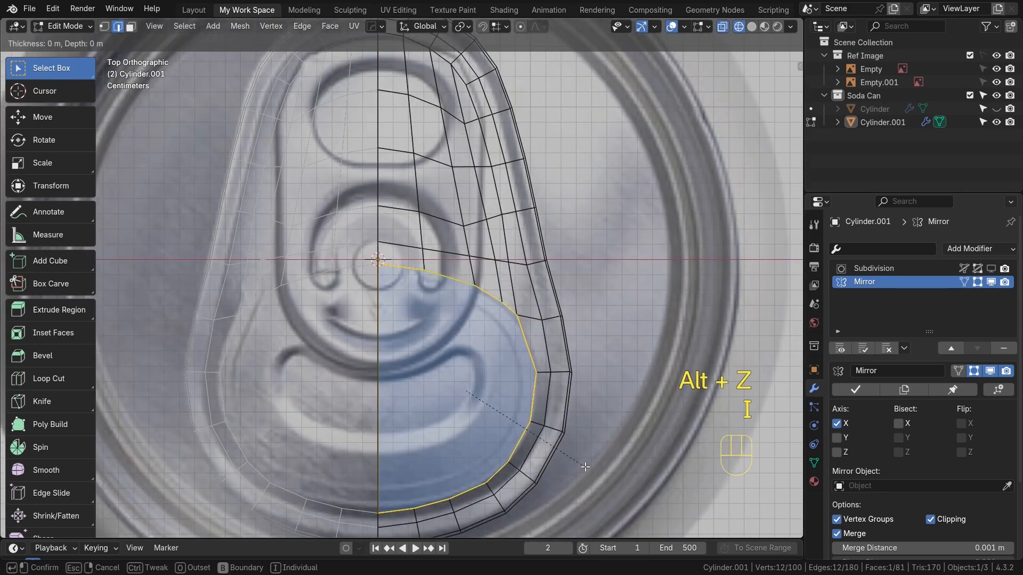
pyautogui.press('Escape')
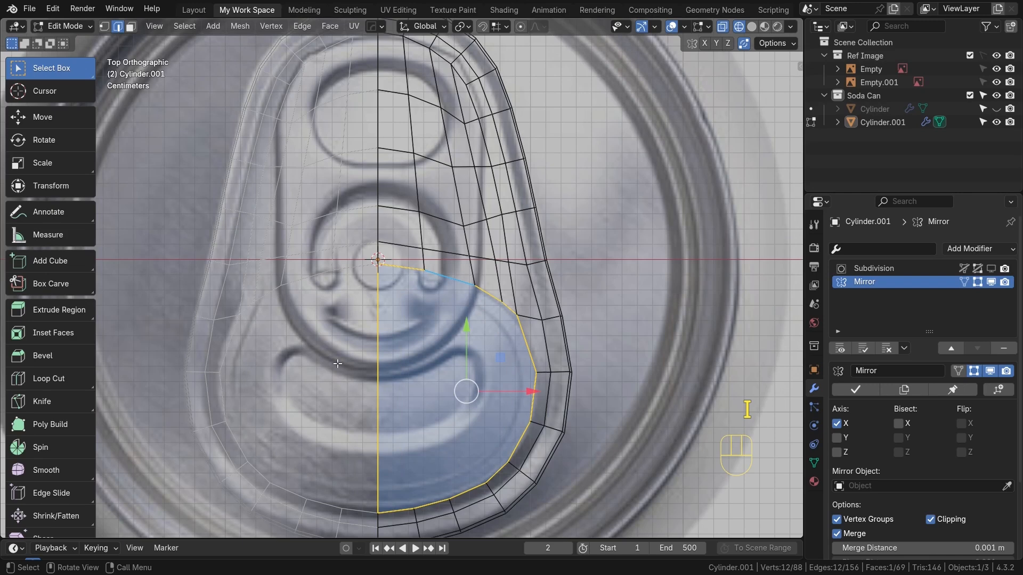
# Apply the Mirror modifier on the can object and return to Edit Mode
pyautogui.press('Tab')
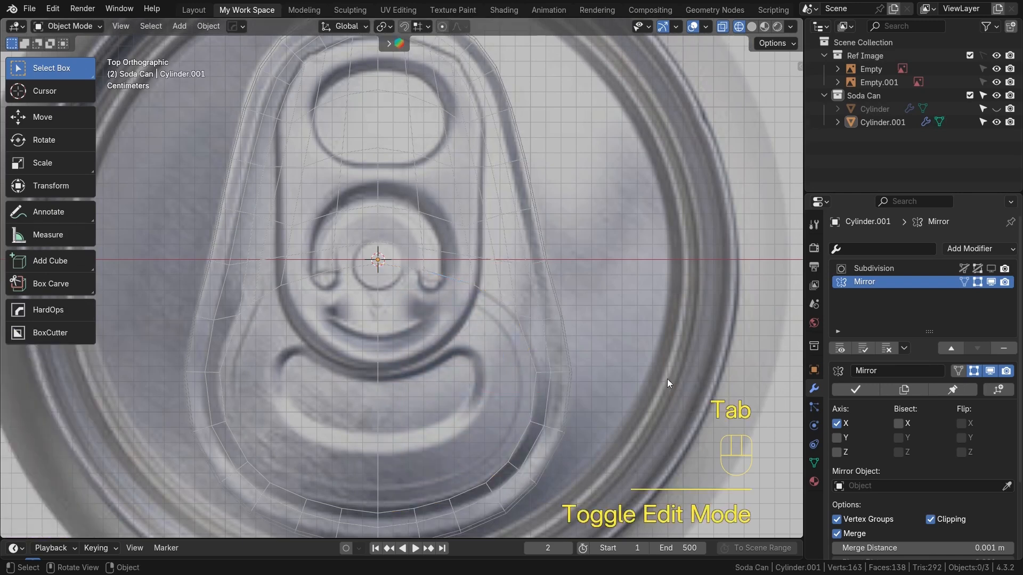
pyautogui.click(850, 391)
pyautogui.press('Tab')
# Inset the filled inner face twice to create two concentric rings inside the lid opening
pyautogui.keyDown('shift'); pyautogui.moveTo(467, 377); pyautogui.dragTo(457, 362, button='middle'); pyautogui.keyUp('shift')
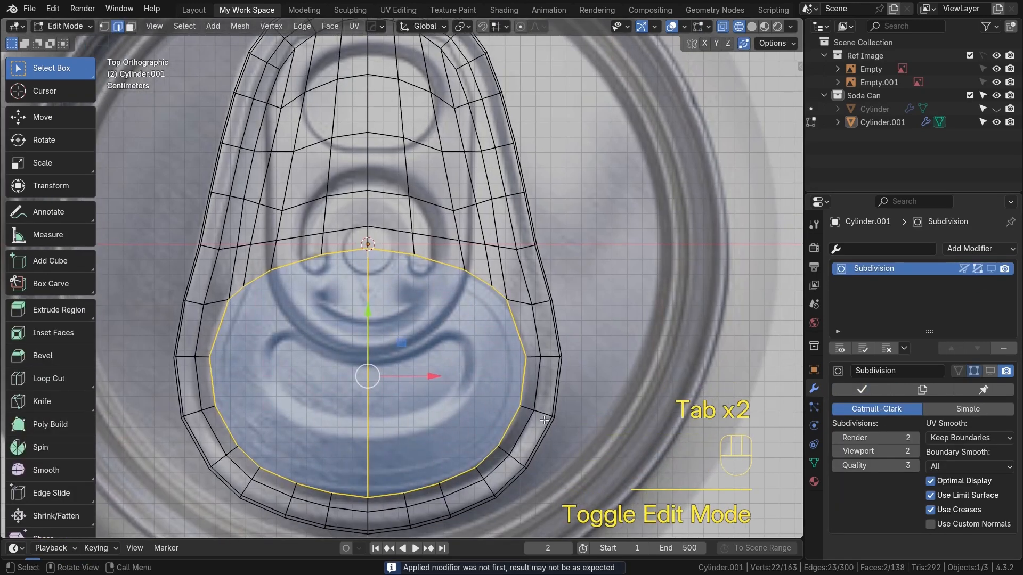
pyautogui.press('i')
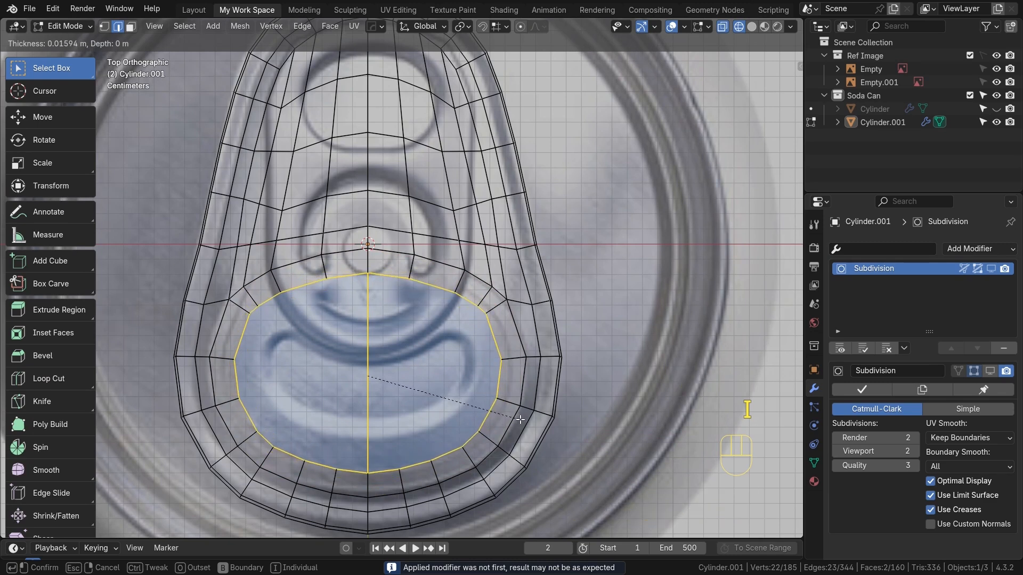
pyautogui.click(525, 420)
pyautogui.press('i')
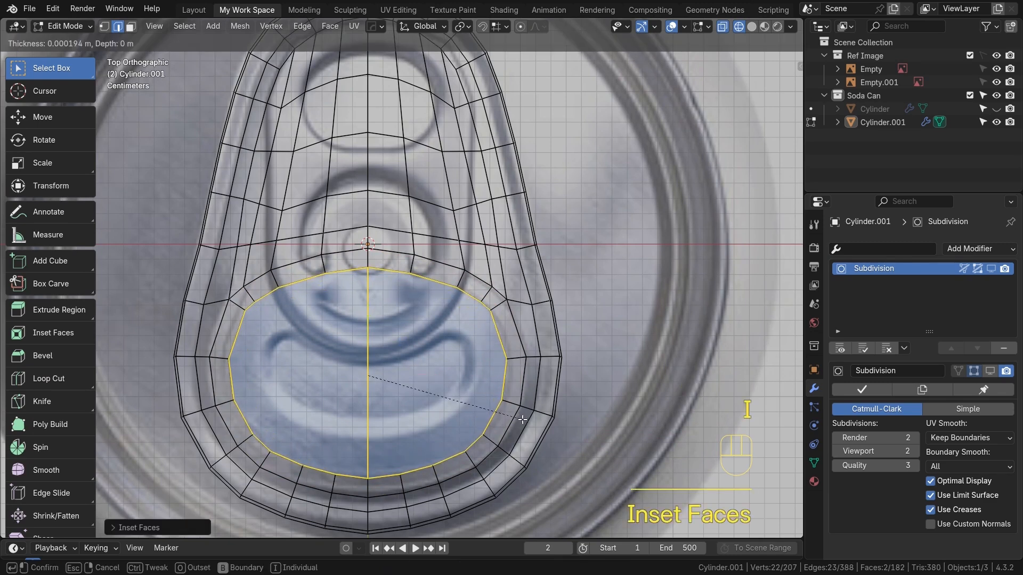
pyautogui.click(492, 405)
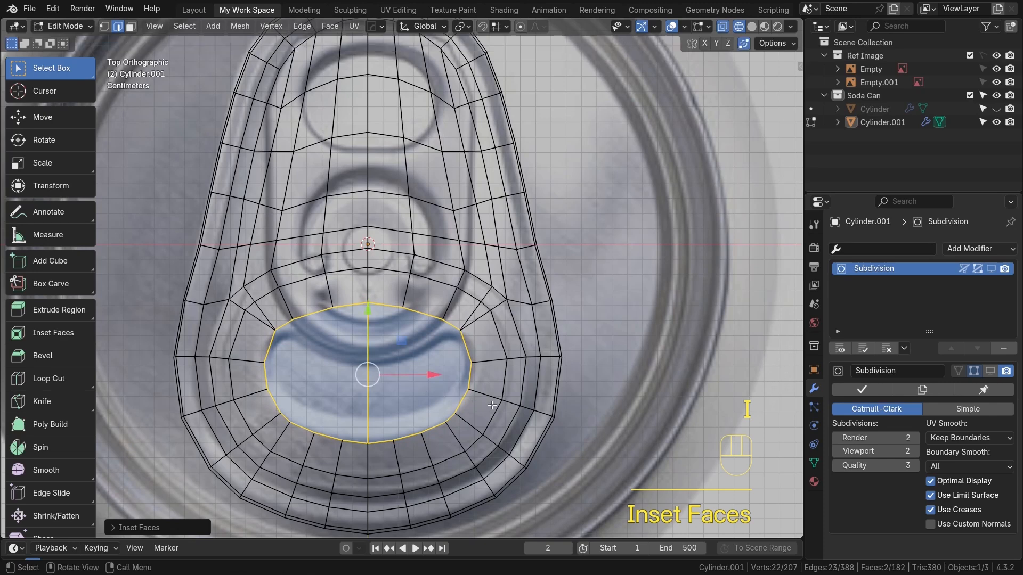
# Pull the inner face's top middle vertex down along Y with proportional editing to form the tab's curved notch
pyautogui.scroll(3, 380, 365)
pyautogui.keyDown('alt'); pyautogui.keyDown('shift'); pyautogui.moveTo(380, 365); pyautogui.dragTo(428, 341, button='middle'); pyautogui.keyUp('shift'); pyautogui.keyUp('alt')
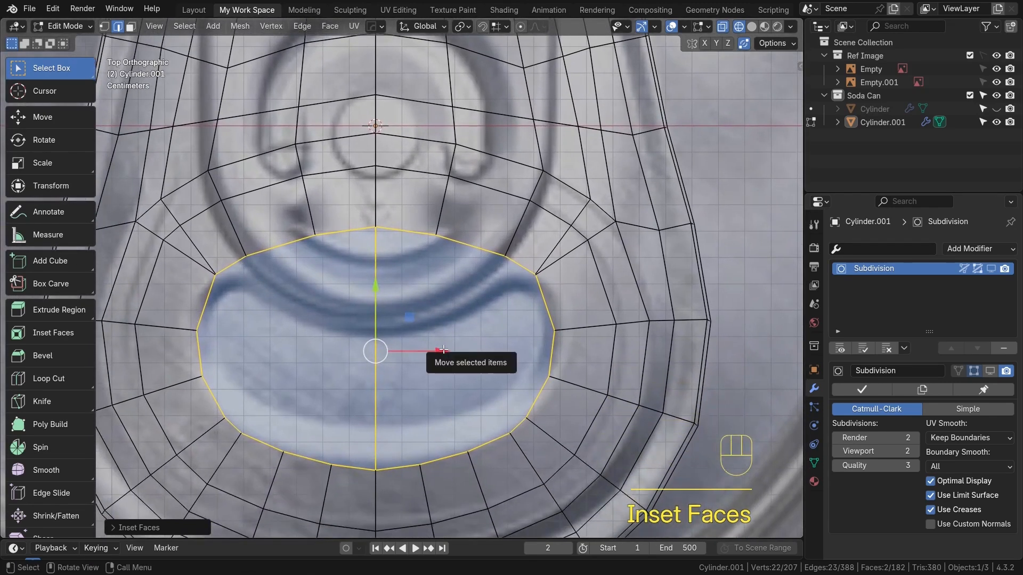
pyautogui.scroll(1, 445, 353)
pyautogui.keyDown('alt'); pyautogui.keyDown('shift'); pyautogui.moveTo(453, 361); pyautogui.dragTo(467, 350, button='middle'); pyautogui.keyUp('shift'); pyautogui.keyUp('alt')
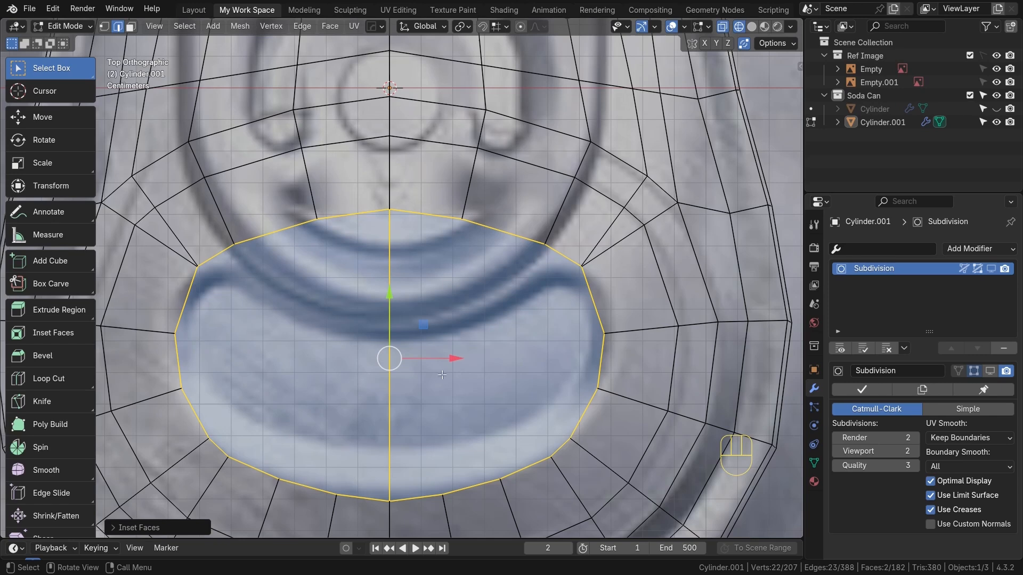
pyautogui.press('1')
pyautogui.click(389, 211)
pyautogui.press('o')
pyautogui.moveTo(391, 139); pyautogui.dragTo(391, 147)
pyautogui.scroll(-1, 391, 145)
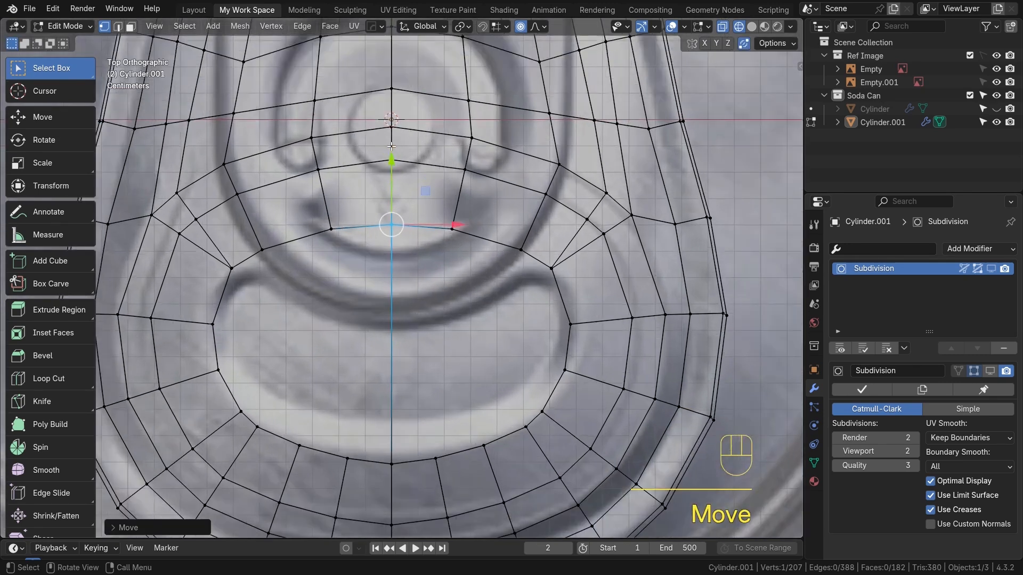
pyautogui.press('g')
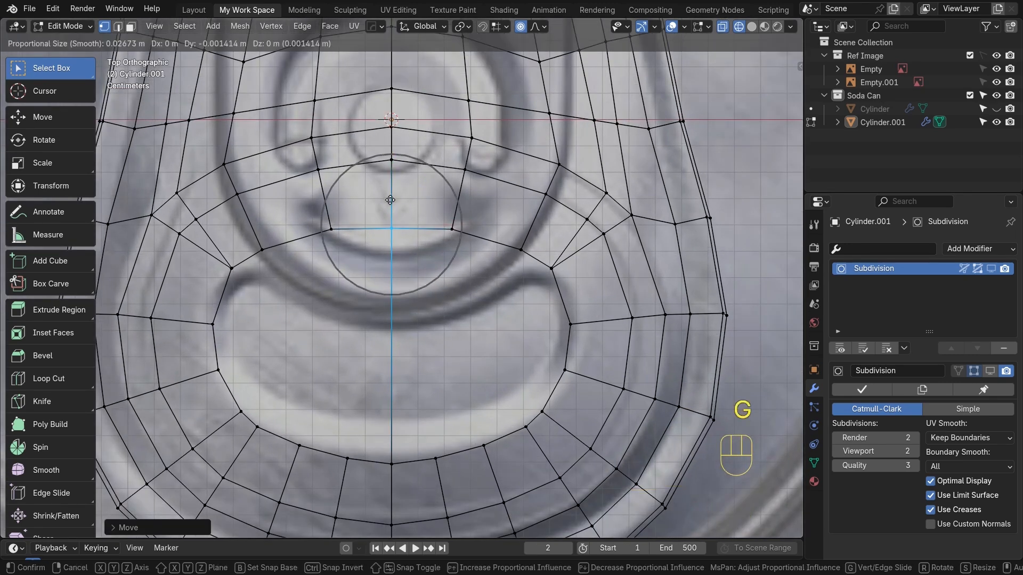
pyautogui.press('y')
pyautogui.scroll(-11, 391, 202)
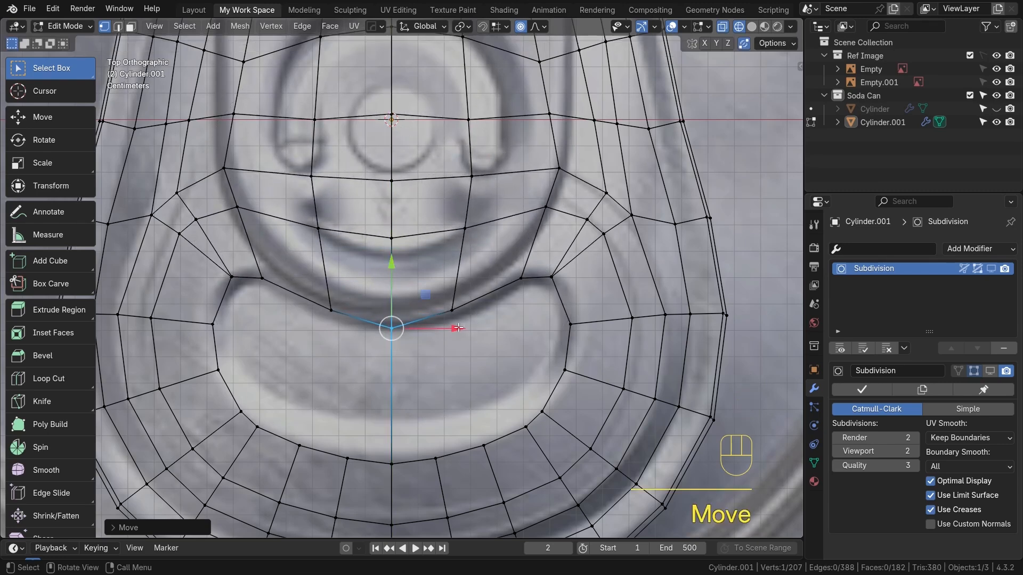
pyautogui.press('o')
# Slide and move the vertices along the notch's right side to follow the reference tab outline
pyautogui.scroll(1, 456, 323)
pyautogui.keyDown('alt'); pyautogui.keyDown('shift'); pyautogui.moveTo(455, 323); pyautogui.dragTo(365, 333); pyautogui.keyUp('shift'); pyautogui.keyUp('alt')
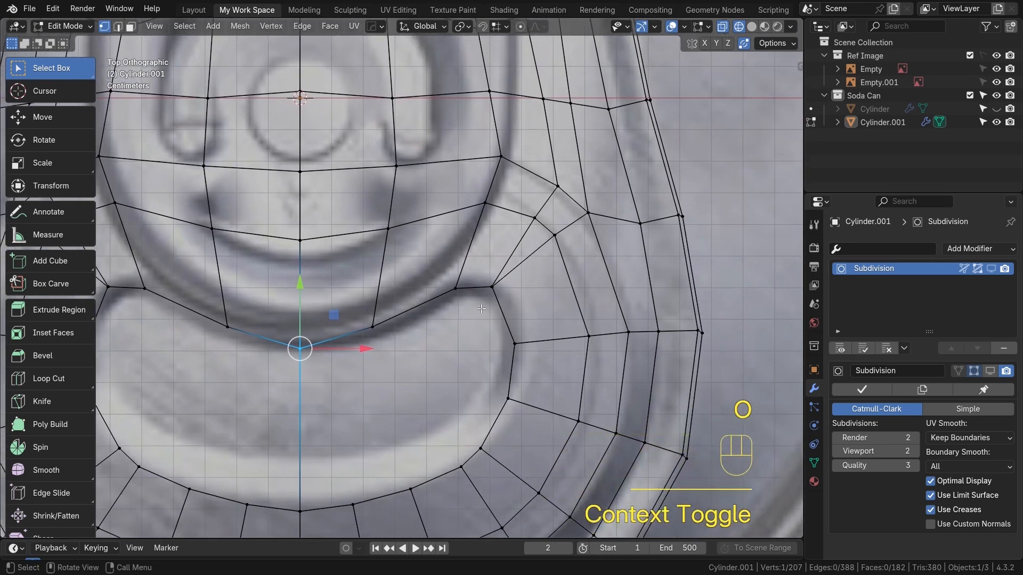
pyautogui.scroll(2, 501, 298)
pyautogui.keyDown('alt'); pyautogui.keyDown('shift'); pyautogui.moveTo(511, 294); pyautogui.dragTo(495, 302); pyautogui.keyUp('shift'); pyautogui.keyUp('alt')
pyautogui.click(515, 297)
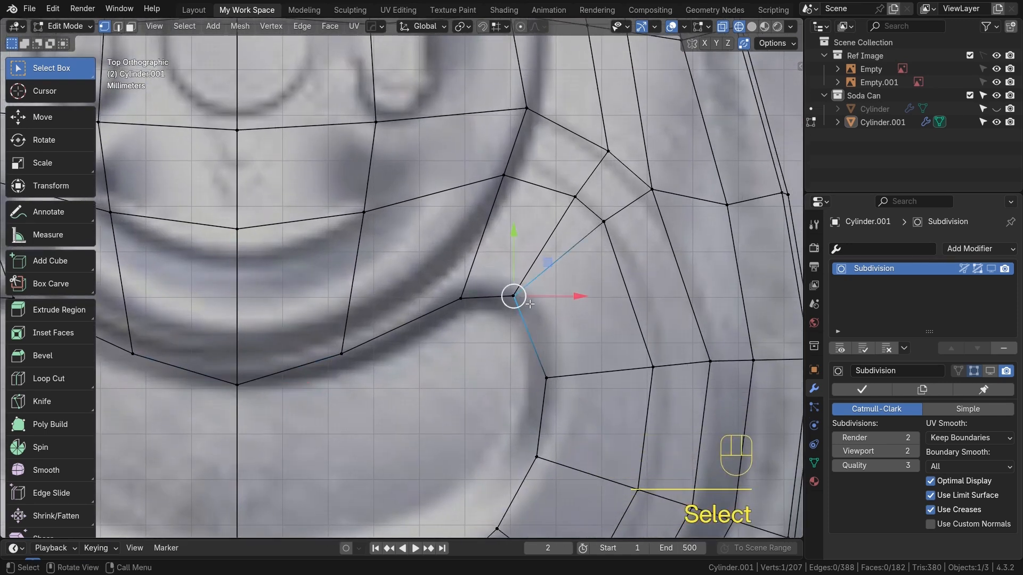
pyautogui.press('g')
pyautogui.press('g')
pyautogui.click(549, 317)
pyautogui.press('g')
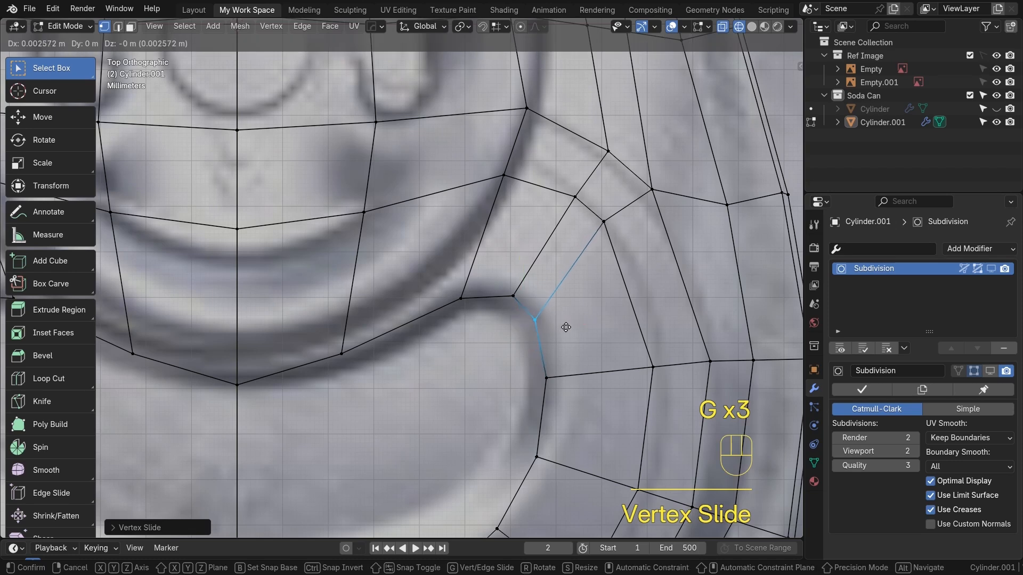
pyautogui.click(572, 323)
pyautogui.click(546, 378)
pyautogui.press('g')
pyautogui.click(568, 379)
pyautogui.click(539, 458)
pyautogui.press('g')
pyautogui.click(568, 472)
pyautogui.click(547, 316)
pyautogui.press('g')
pyautogui.click(556, 314)
pyautogui.click(514, 296)
pyautogui.press('g')
pyautogui.click(510, 283)
pyautogui.click(459, 295)
pyautogui.press('g')
pyautogui.click(451, 287)
pyautogui.moveTo(536, 336)
pyautogui.keyDown('alt'); pyautogui.mouseDown()
pyautogui.moveTo(533, 321)
pyautogui.moveTo(528, 347)
pyautogui.mouseUp(); pyautogui.keyUp('alt')
pyautogui.keyDown('alt'); pyautogui.keyDown('shift'); pyautogui.moveTo(478, 483); pyautogui.dragTo(470, 381); pyautogui.keyUp('shift'); pyautogui.keyUp('alt')
pyautogui.press('KP_7')
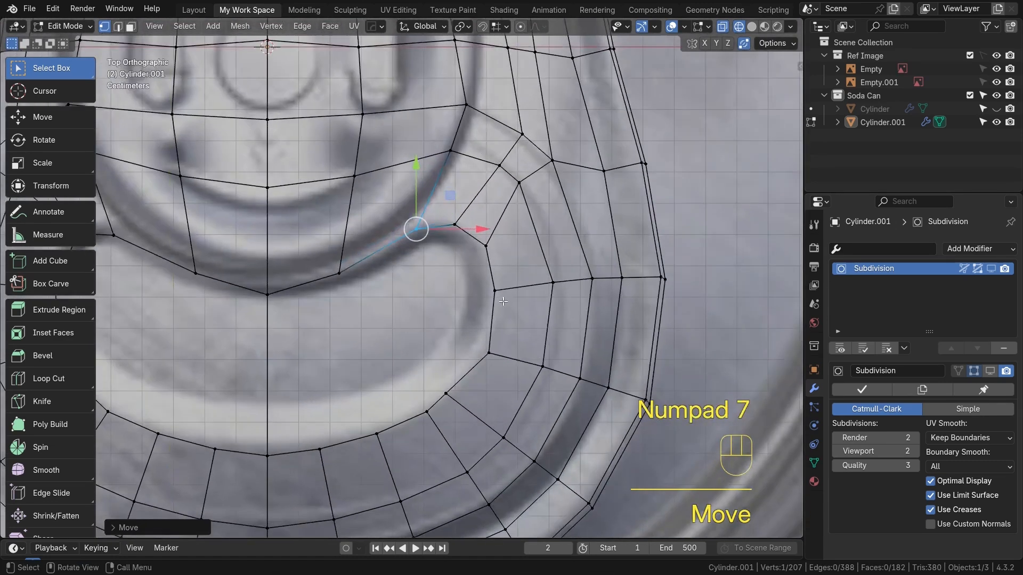
pyautogui.click(459, 393)
pyautogui.press('g')
pyautogui.click(470, 392)
# Slide and move the vertices along the notch's left side to follow the reference tab outline
pyautogui.keyDown('alt'); pyautogui.keyDown('shift'); pyautogui.moveTo(375, 344); pyautogui.dragTo(633, 339); pyautogui.keyUp('shift'); pyautogui.keyUp('alt')
pyautogui.click(334, 226)
pyautogui.press('g')
pyautogui.click(320, 235)
pyautogui.click(340, 228)
pyautogui.press('g')
pyautogui.click(343, 222)
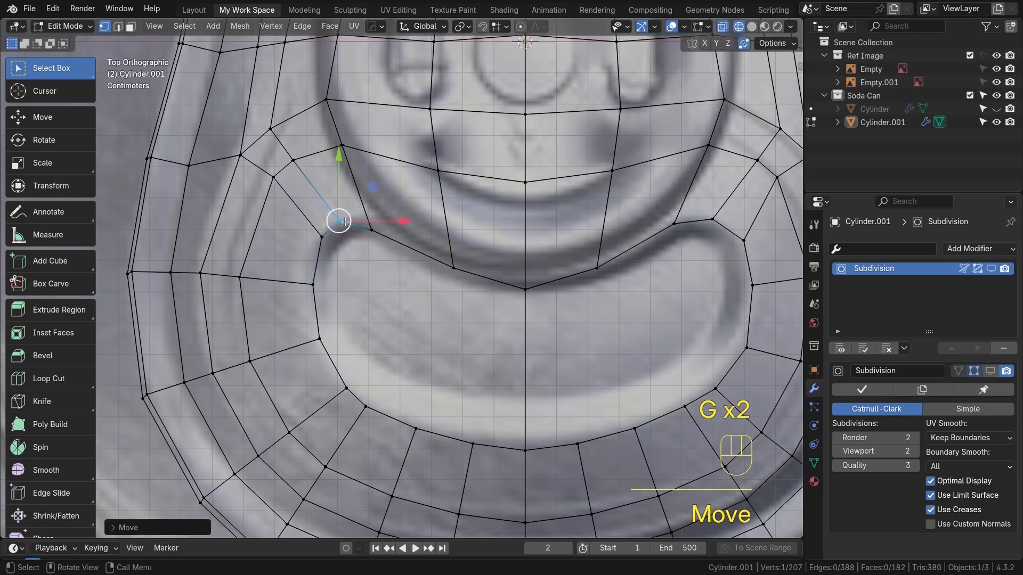
pyautogui.click(371, 230)
pyautogui.press('g')
pyautogui.click(387, 231)
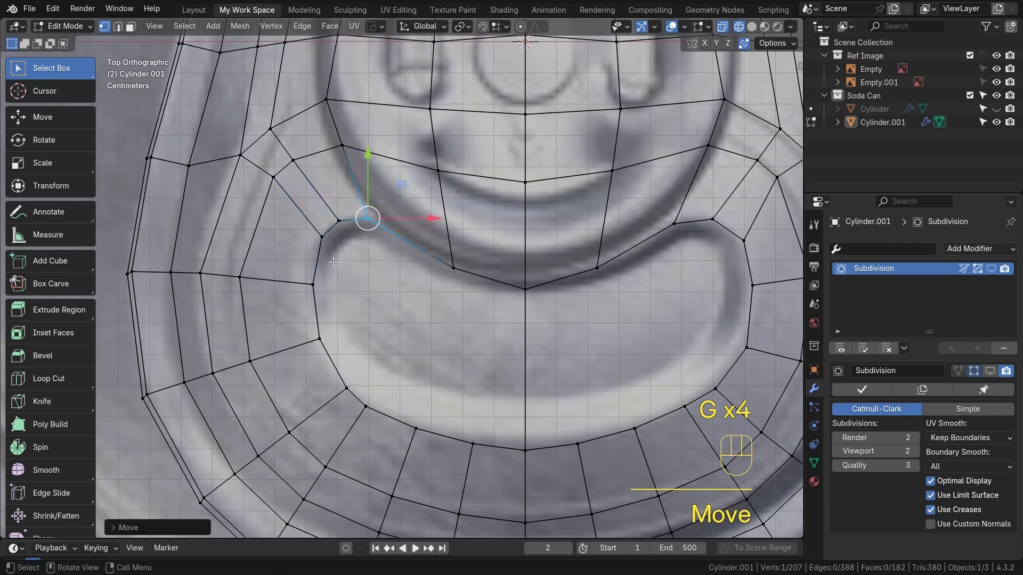
pyautogui.click(315, 284)
pyautogui.press('g')
pyautogui.click(308, 285)
pyautogui.click(321, 238)
pyautogui.press('g')
pyautogui.click(316, 246)
pyautogui.click(319, 340)
pyautogui.press('g')
pyautogui.click(316, 342)
pyautogui.click(345, 391)
pyautogui.press('g')
pyautogui.press('g')
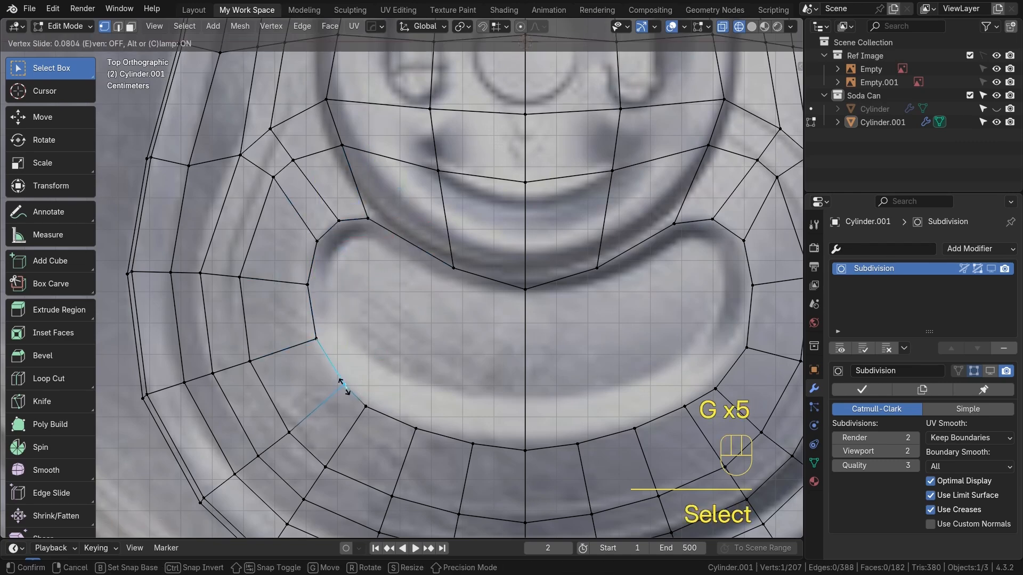
pyautogui.click(341, 381)
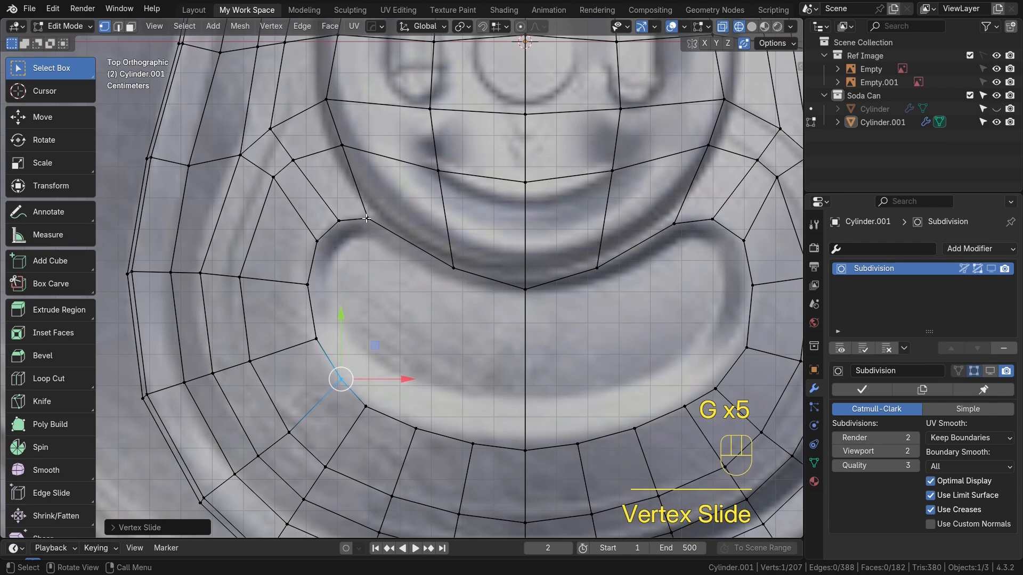
# Refine the remaining vertices around the notch's upper edge on both sides to match the reference
pyautogui.keyDown('shift'); pyautogui.moveTo(630, 251); pyautogui.dragTo(456, 268, button='middle'); pyautogui.keyUp('shift')
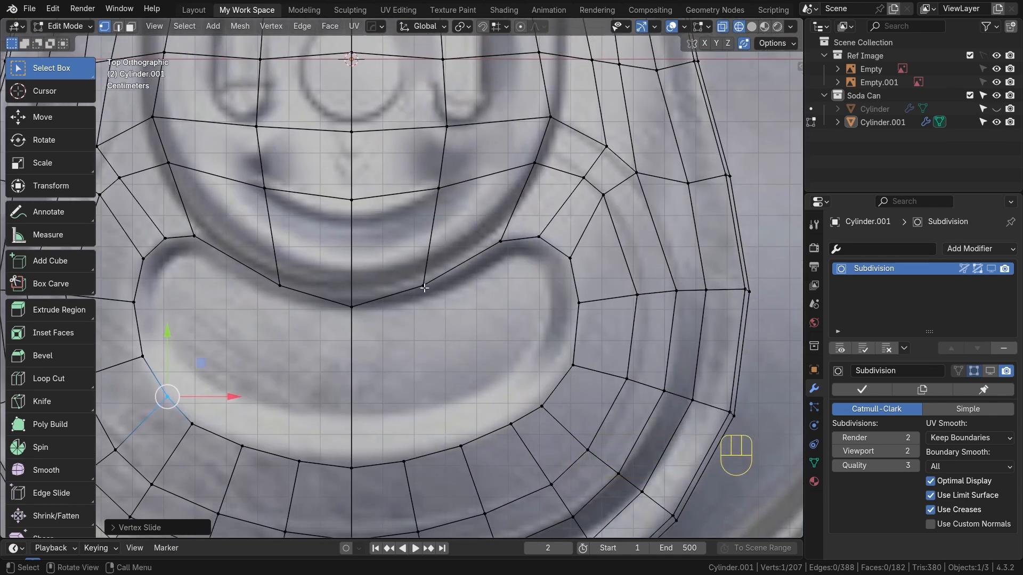
pyautogui.click(426, 285)
pyautogui.press('g')
pyautogui.click(429, 289)
pyautogui.click(496, 243)
pyautogui.press('g')
pyautogui.click(496, 244)
pyautogui.press('g')
pyautogui.click(496, 244)
pyautogui.click(584, 306)
pyautogui.press('g')
pyautogui.click(579, 302)
pyautogui.click(573, 366)
pyautogui.press('g')
pyautogui.click(568, 365)
pyautogui.scroll(-2, 383, 384)
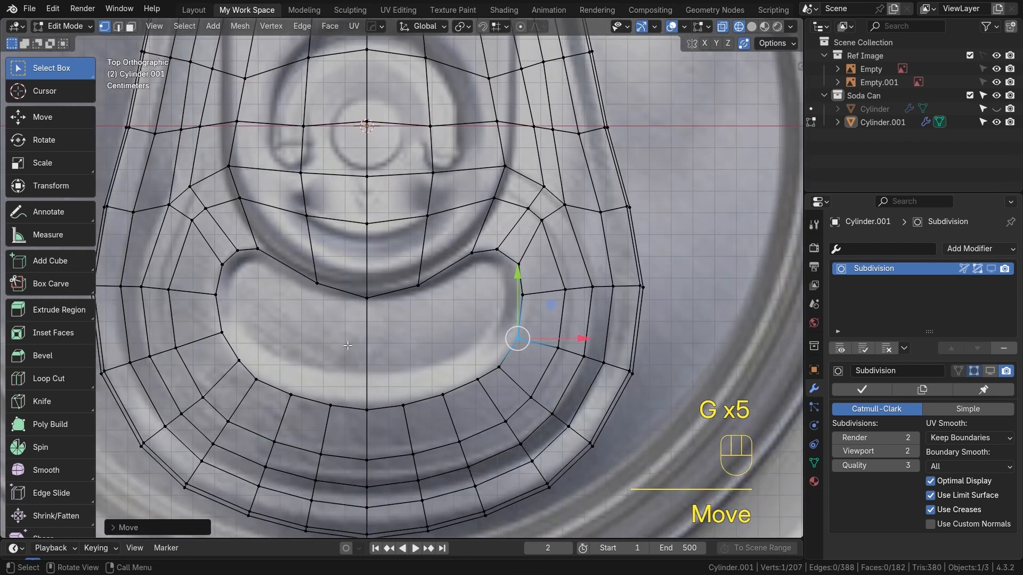
pyautogui.click(318, 288)
pyautogui.press('g')
pyautogui.click(300, 281)
pyautogui.press('g')
pyautogui.click(471, 304)
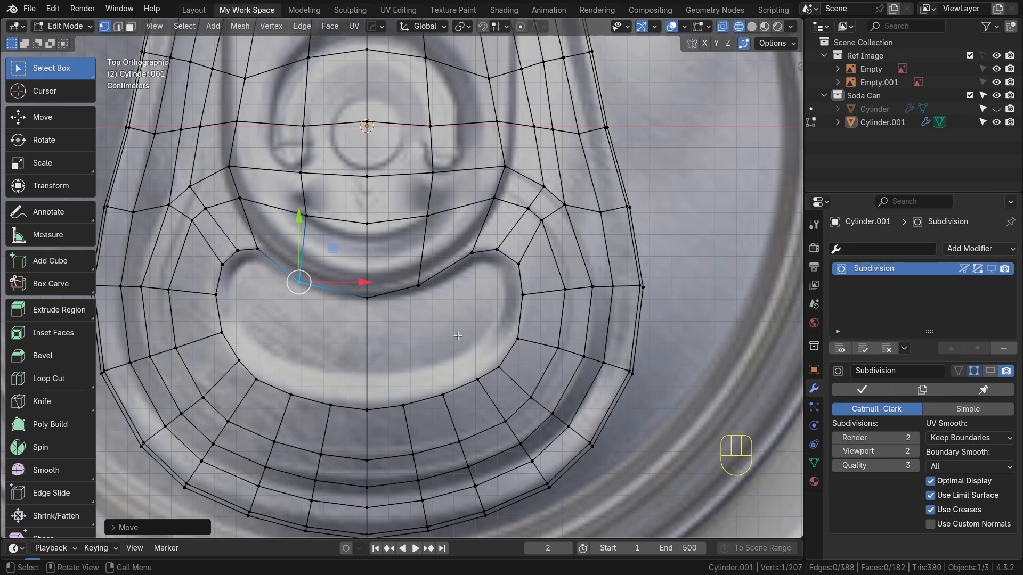
# Select the faces inside the notch loop and inset them slightly
pyautogui.press('2')
pyautogui.click(409, 293)
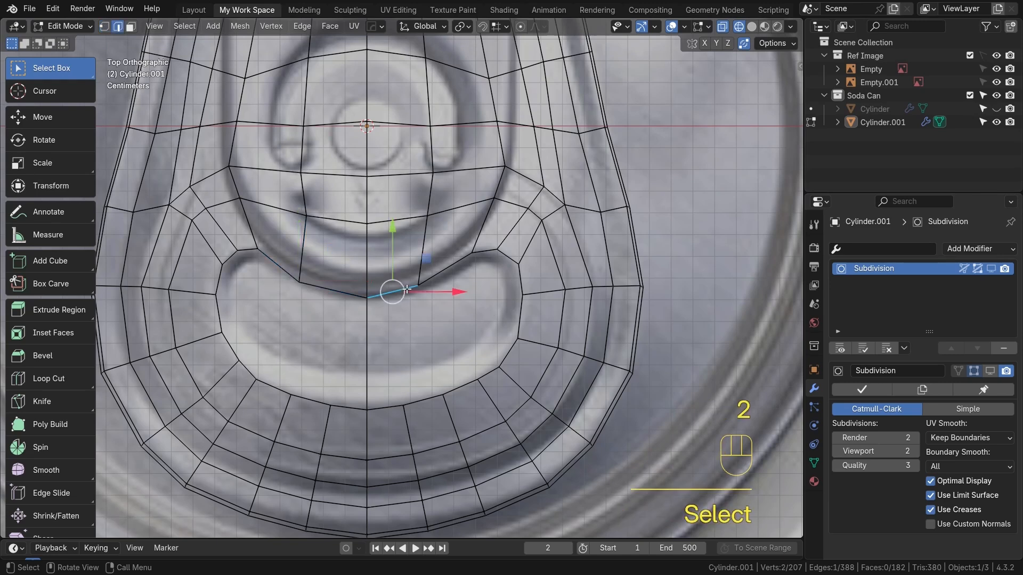
pyautogui.keyDown('alt'); pyautogui.keyDown('shift'); pyautogui.click(394, 292); pyautogui.keyUp('shift'); pyautogui.keyUp('alt')
pyautogui.keyDown('alt'); pyautogui.keyDown('shift'); pyautogui.click(337, 297); pyautogui.keyUp('shift'); pyautogui.keyUp('alt')
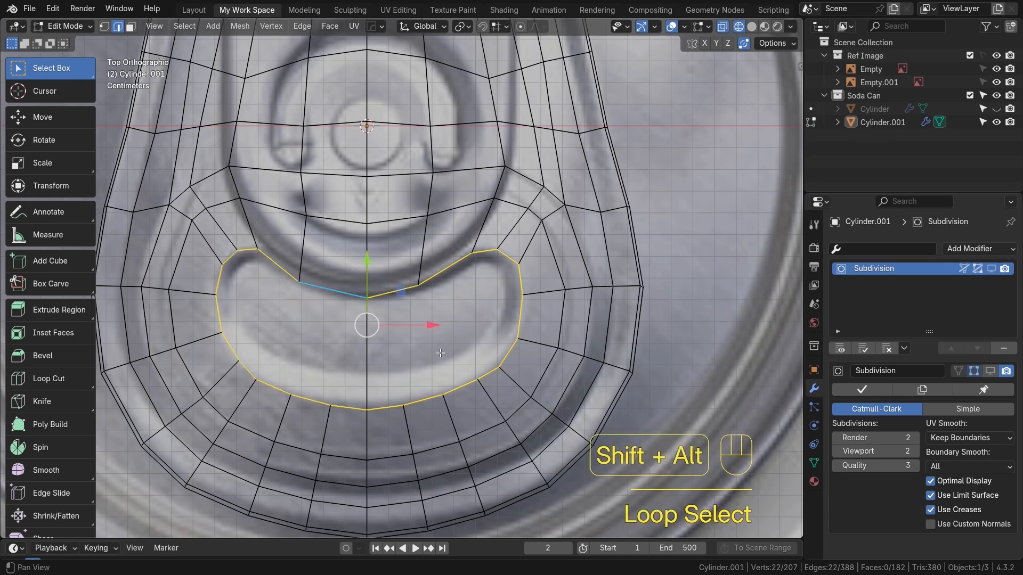
pyautogui.keyDown('shift'); pyautogui.moveTo(457, 361); pyautogui.dragTo(481, 356, button='middle'); pyautogui.keyUp('shift')
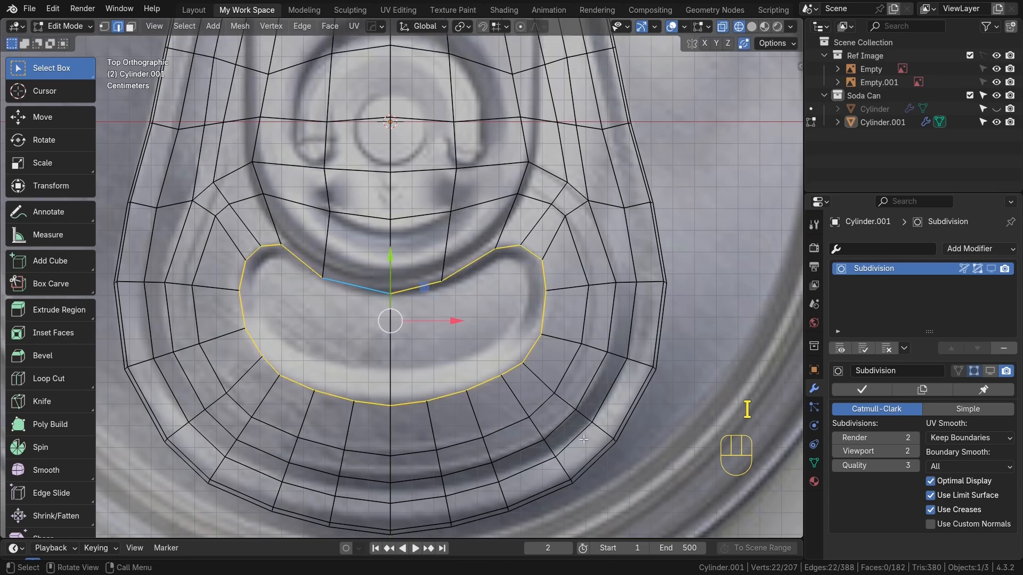
pyautogui.press('3')
pyautogui.click(473, 338)
pyautogui.keyDown('shift'); pyautogui.click(320, 331); pyautogui.keyUp('shift')
pyautogui.press('i')
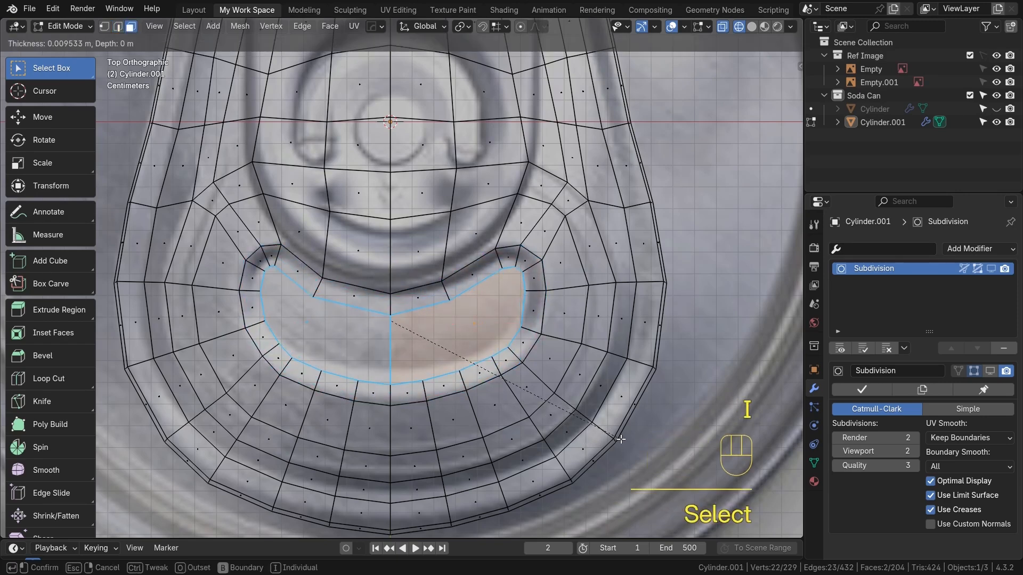
pyautogui.click(621, 439)
# Delete the inset notch faces to open a hole in the lid
pyautogui.keyDown('alt'); pyautogui.moveTo(479, 341); pyautogui.dragTo(444, 304); pyautogui.keyUp('alt')
pyautogui.hotkey('alt', 'z')
pyautogui.moveTo(452, 263); pyautogui.dragTo(454, 271)
pyautogui.moveTo(521, 311); pyautogui.dragTo(475, 349, button='middle')
pyautogui.press('KP_7')
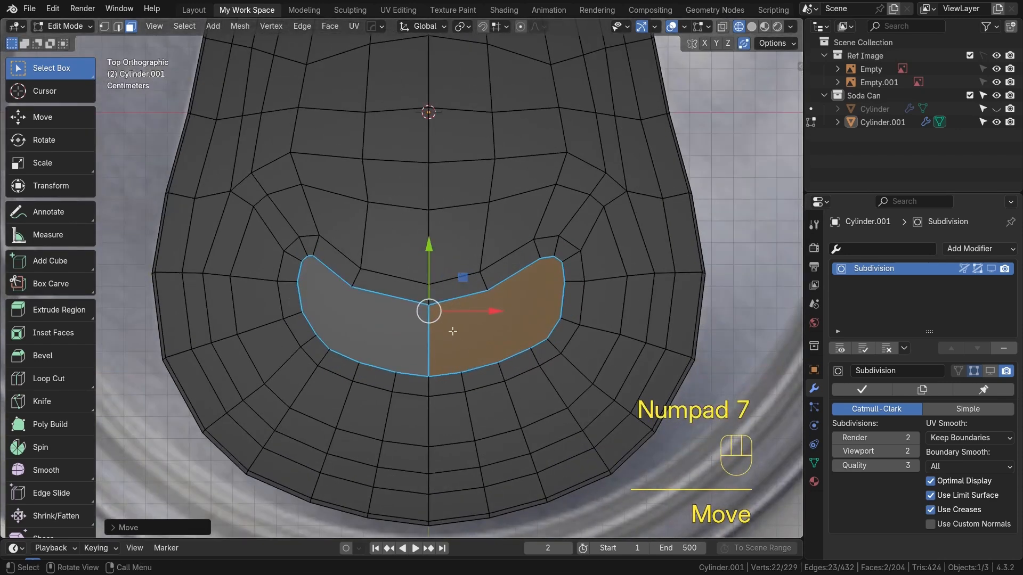
pyautogui.press('x')
pyautogui.click(453, 330)
pyautogui.press('Tab')
pyautogui.press('Tab')
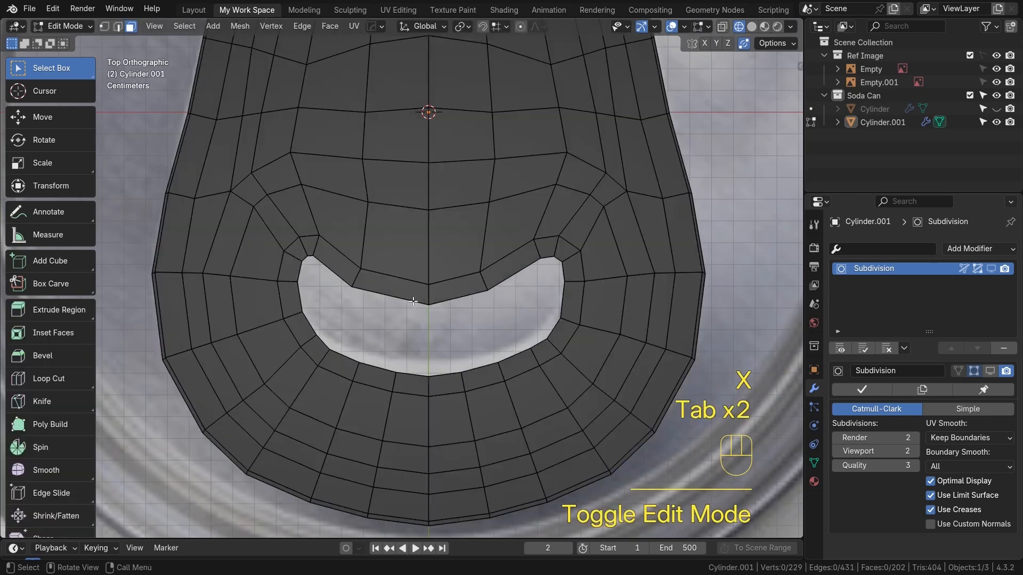
# Grid fill the hole's boundary loop, setting span to 3 and offset to 1
pyautogui.press('2')
pyautogui.keyDown('alt'); pyautogui.click(409, 301); pyautogui.keyUp('alt')
pyautogui.scroll(2, 408, 301)
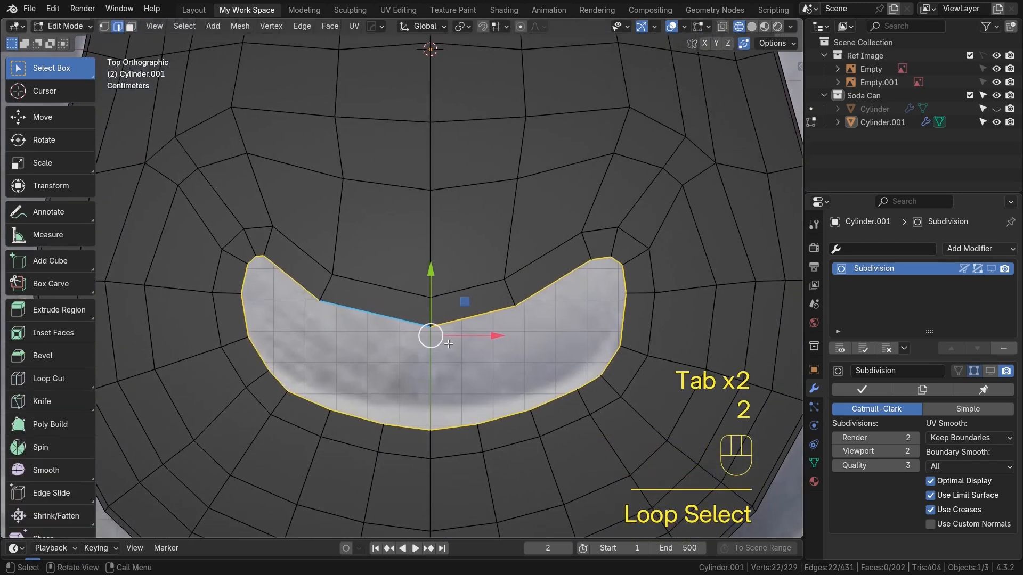
pyautogui.hotkey('ctrl', 'f')
pyautogui.click(449, 349)
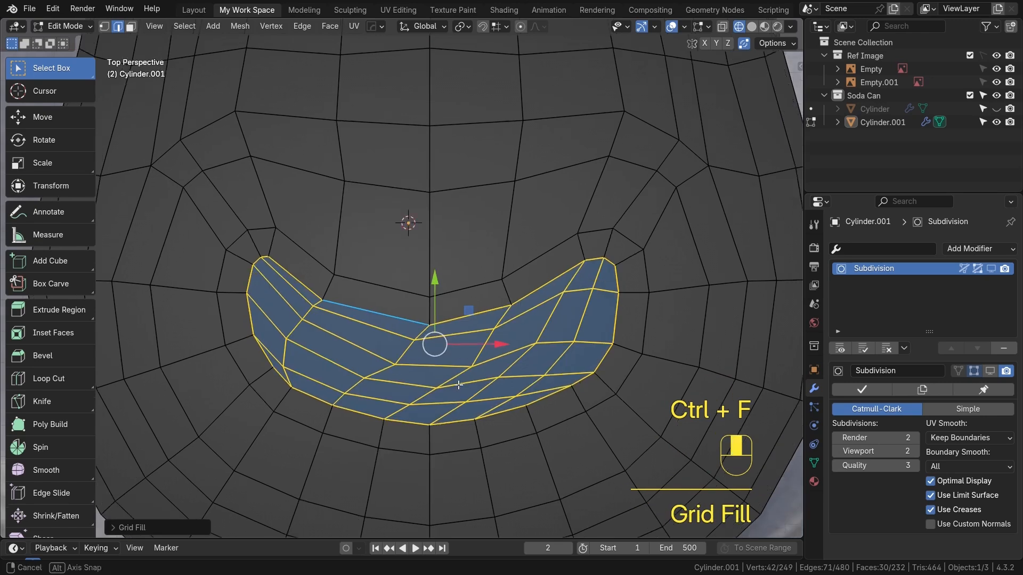
pyautogui.moveTo(449, 349); pyautogui.dragTo(237, 488, button='middle')
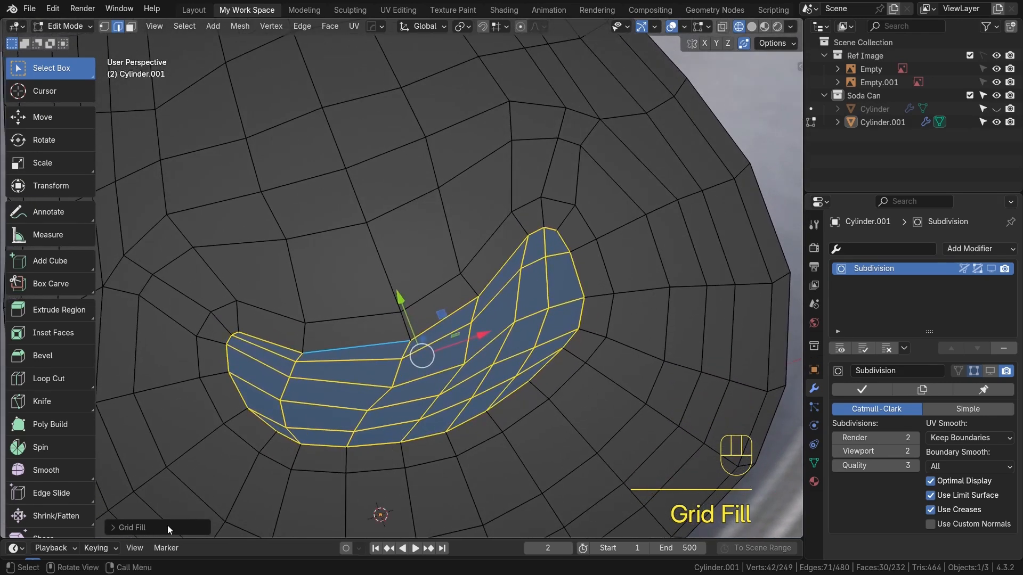
pyautogui.click(159, 527)
pyautogui.click(189, 495)
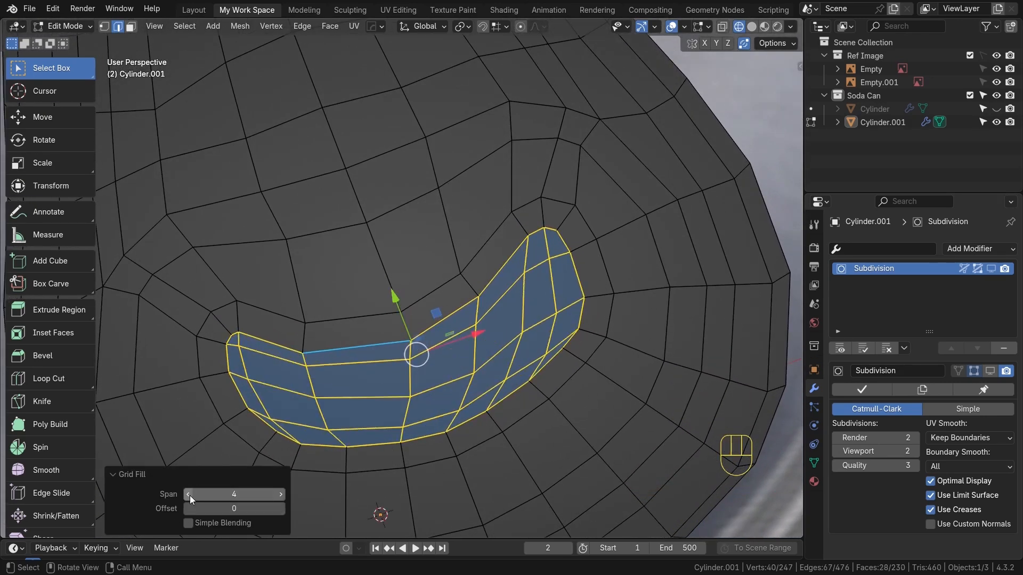
pyautogui.click(283, 496)
pyautogui.click(280, 495)
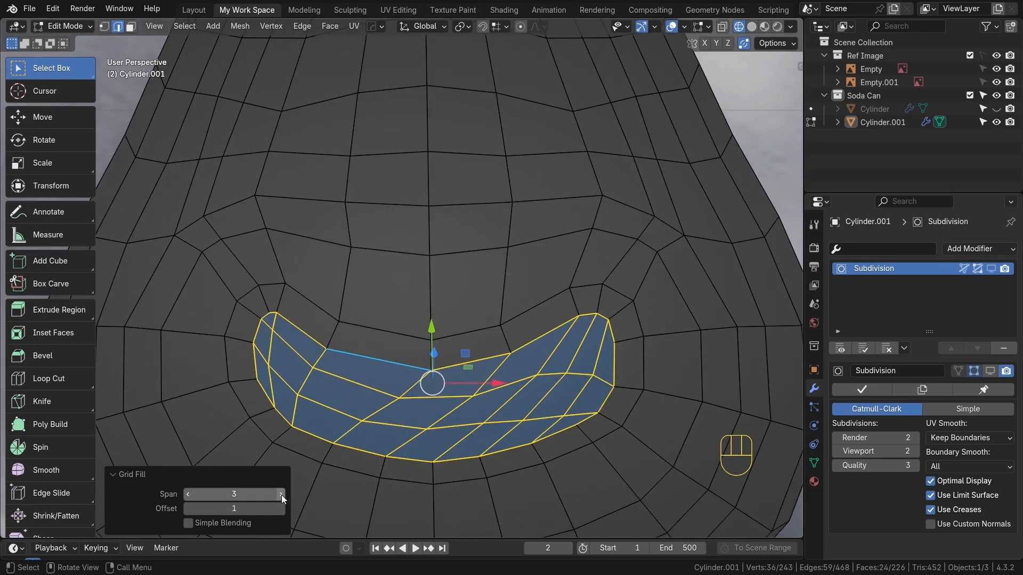
# Adjust the grid fill span for the notch hole and return to Object Mode
pyautogui.click(281, 494)
pyautogui.click(280, 493)
pyautogui.click(280, 493)
pyautogui.click(280, 493)
pyautogui.click(280, 494)
pyautogui.click(279, 493)
pyautogui.click(280, 494)
pyautogui.moveTo(367, 418); pyautogui.dragTo(388, 421, button='middle')
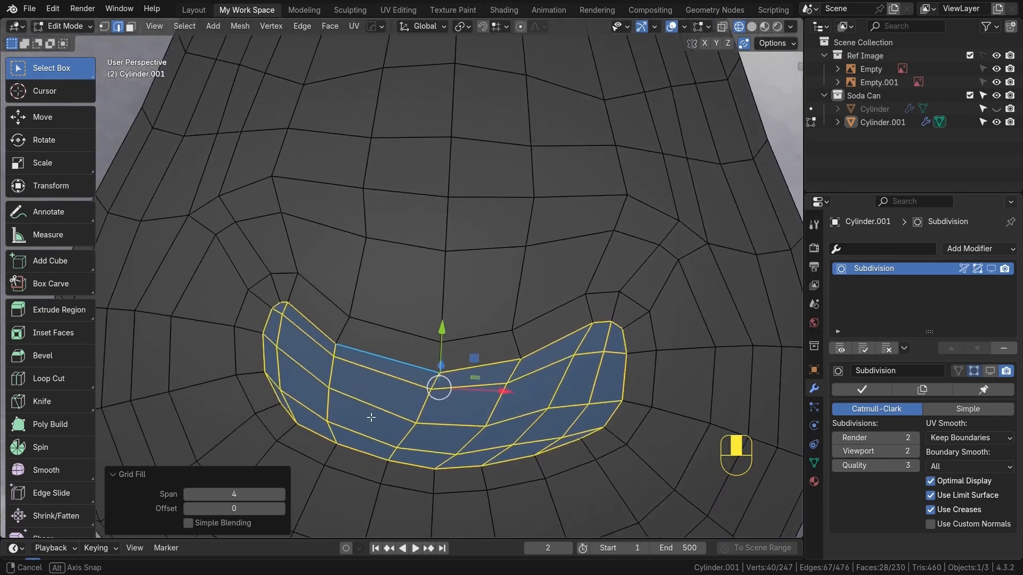
pyautogui.click(116, 475)
pyautogui.scroll(-2, 493, 384)
pyautogui.moveTo(493, 383)
pyautogui.mouseDown(button='middle')
pyautogui.moveTo(510, 303)
pyautogui.moveTo(493, 350)
pyautogui.moveTo(500, 382)
pyautogui.mouseUp(button='middle')
pyautogui.press('Tab')
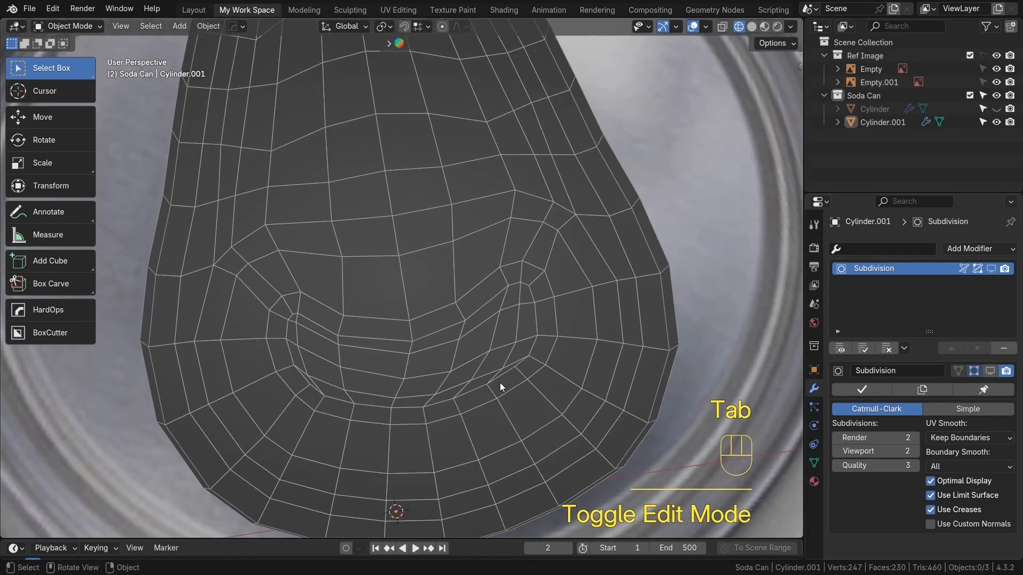
# Set the lid's subdivision level to 2 and enable the Subdivision modifier's viewport display to preview it smoothed
pyautogui.hotkey('alt', 'z')
pyautogui.press('KP_7')
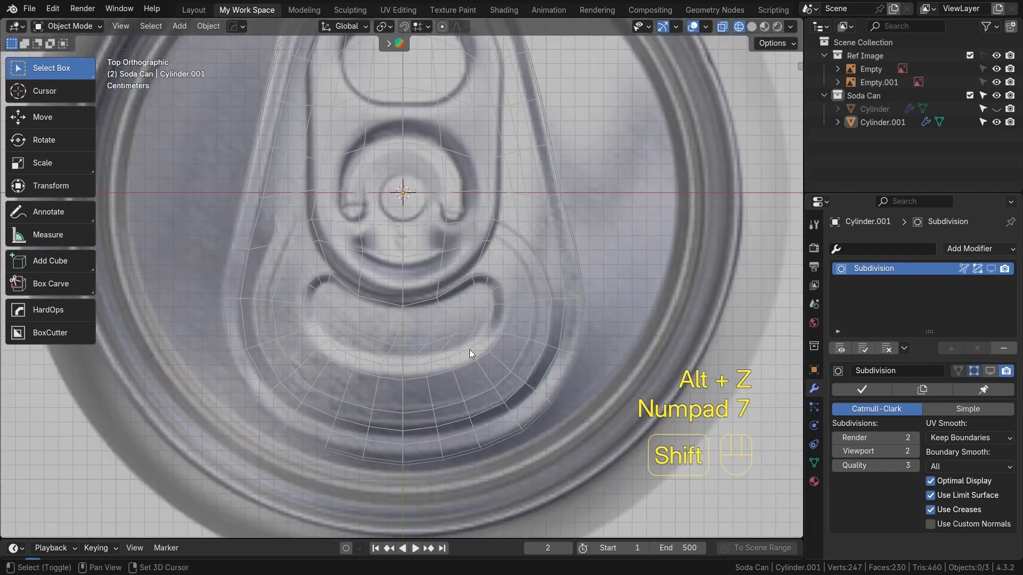
pyautogui.hotkey('shift', 'z')
pyautogui.click(407, 307)
pyautogui.moveTo(407, 307); pyautogui.dragTo(461, 318, button='middle')
pyautogui.hotkey('ctrl', '2')
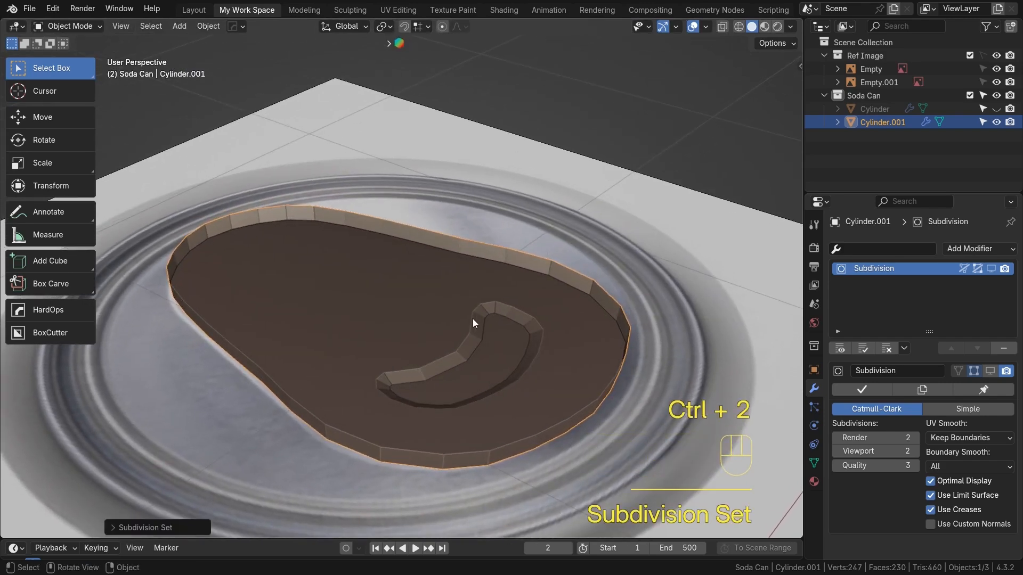
pyautogui.click(990, 269)
# Add a centered loop cut running around the notch's side walls
pyautogui.moveTo(533, 299); pyautogui.dragTo(391, 375, button='middle')
pyautogui.click(398, 350)
pyautogui.scroll(3, 398, 352)
pyautogui.press('Tab')
pyautogui.keyDown('shift'); pyautogui.moveTo(447, 409); pyautogui.dragTo(406, 382, button='middle'); pyautogui.keyUp('shift')
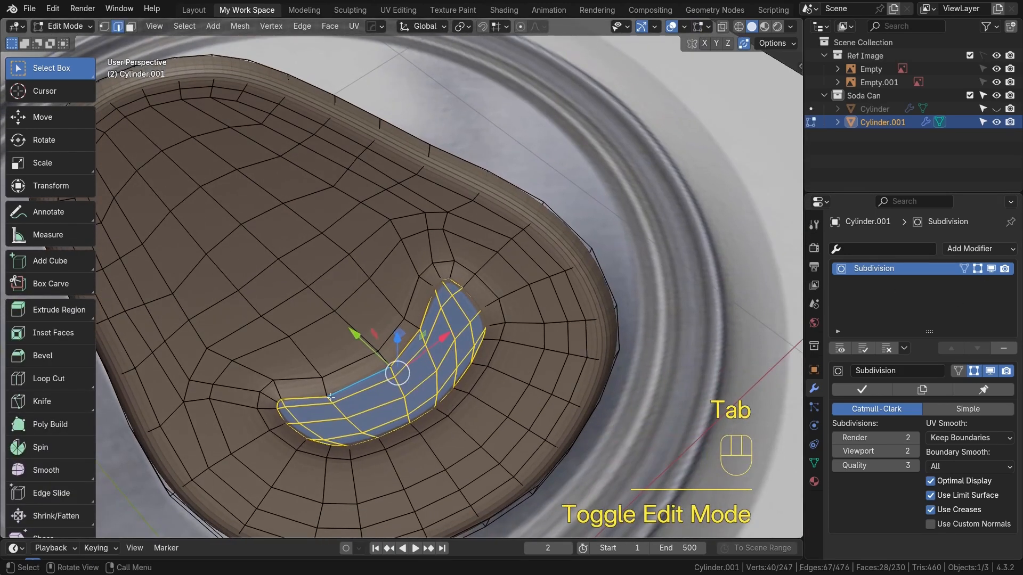
pyautogui.click(357, 374)
pyautogui.hotkey('ctrl', 'r')
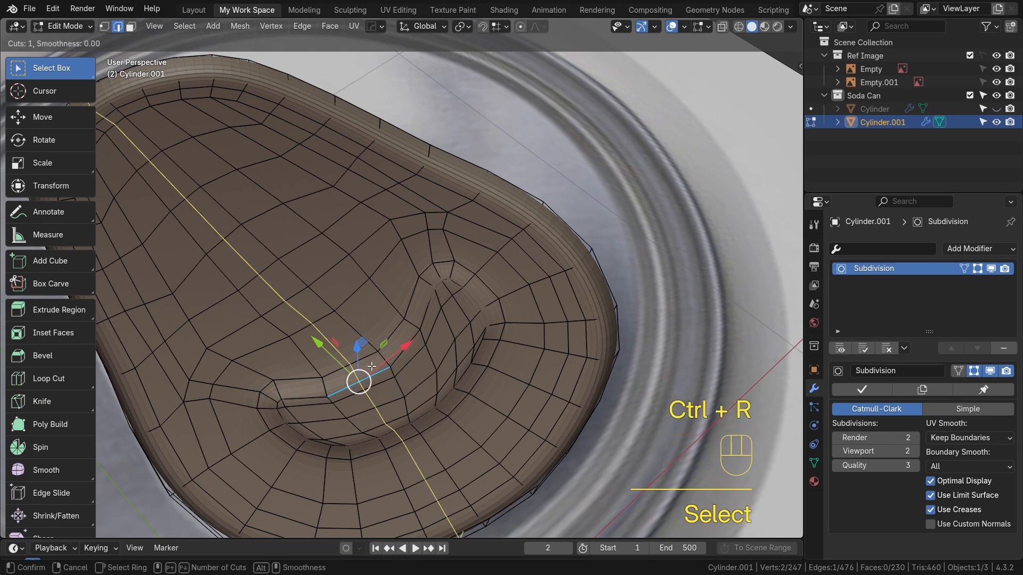
pyautogui.click(387, 358)
pyautogui.rightClick(386, 358)
# Try to scale the new edge loop around the notch
pyautogui.press('Tab')
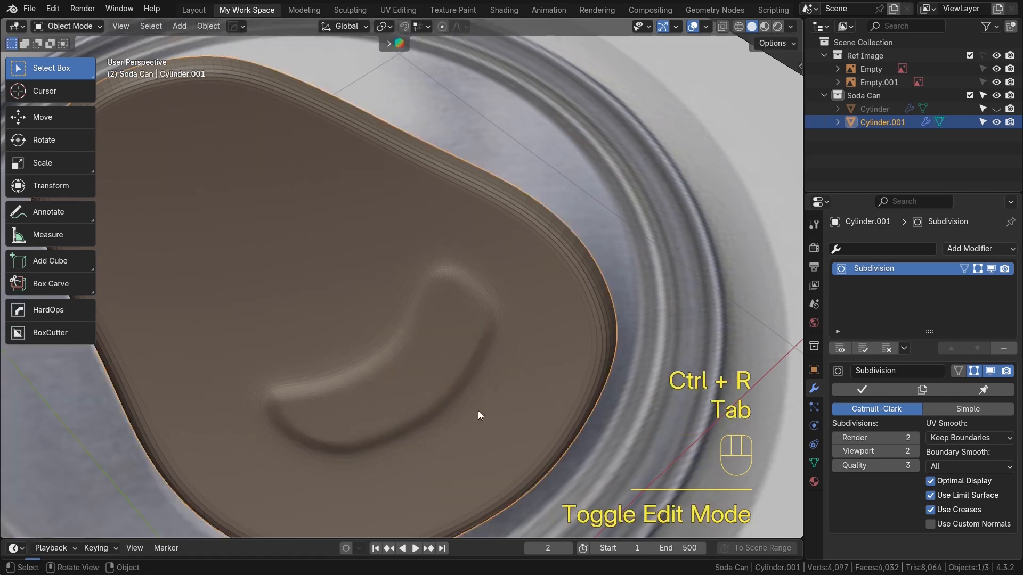
pyautogui.scroll(-1, 477, 410)
pyautogui.press('Tab')
pyautogui.press('s')
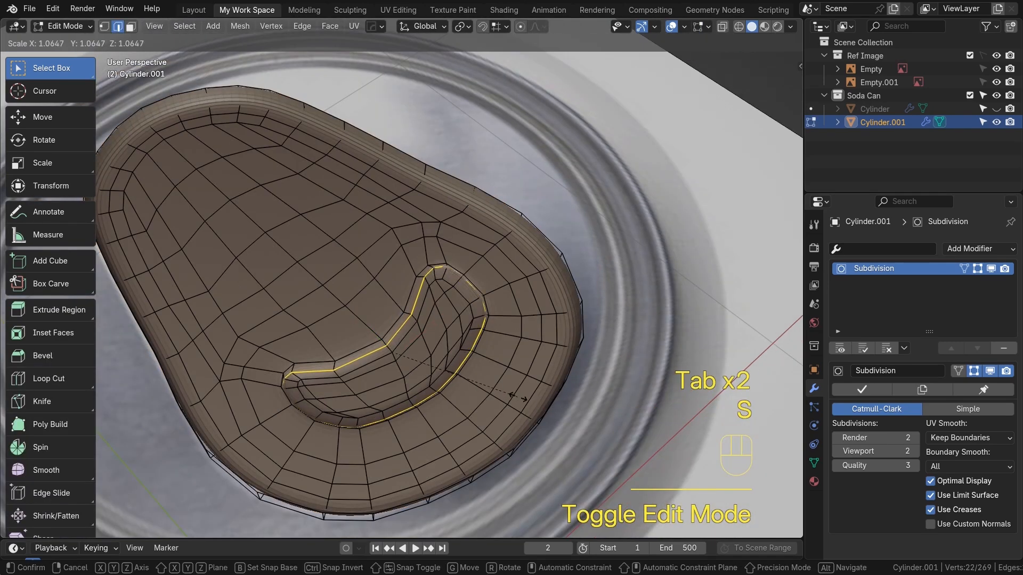
pyautogui.rightClick(506, 395)
pyautogui.press('s')
pyautogui.rightClick(501, 397)
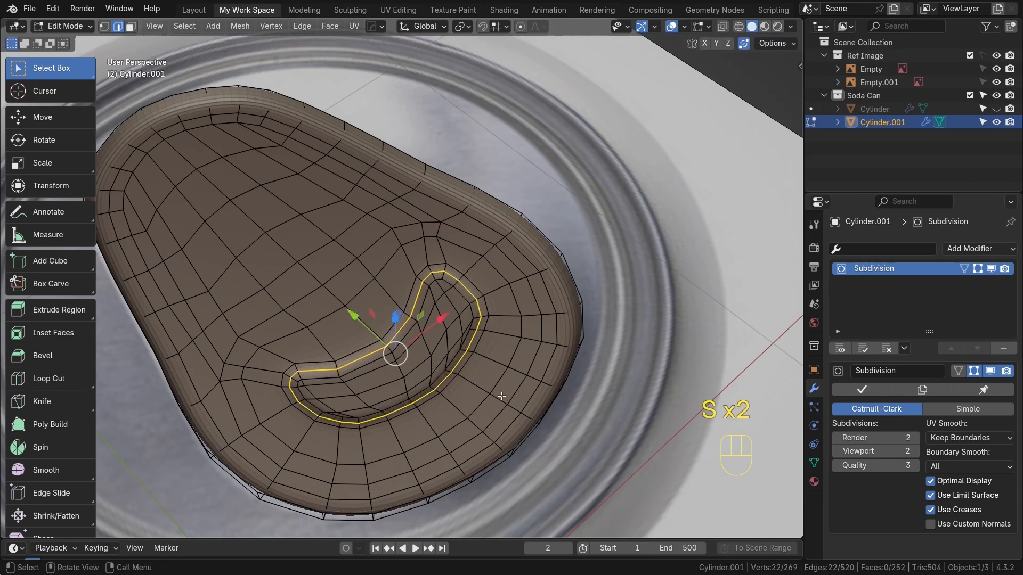
pyautogui.press('Tab')
pyautogui.hotkey('ctrl', 'z')
pyautogui.hotkey('ctrl', 'z')
pyautogui.press('Tab')
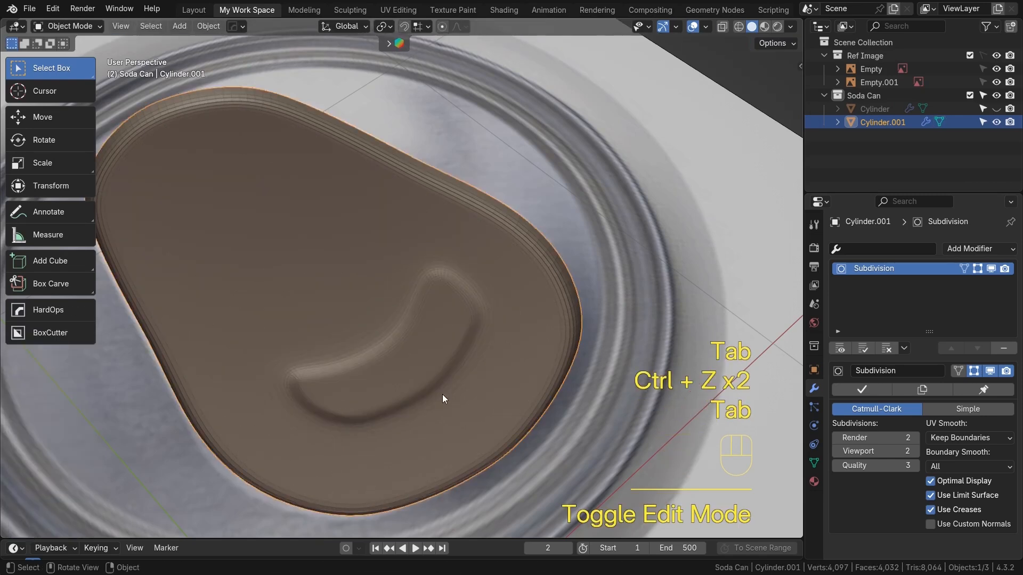
# Turn off the Subdivision modifier's viewport display on the lid
pyautogui.scroll(-4, 442, 394)
pyautogui.moveTo(446, 382); pyautogui.dragTo(709, 337, button='middle')
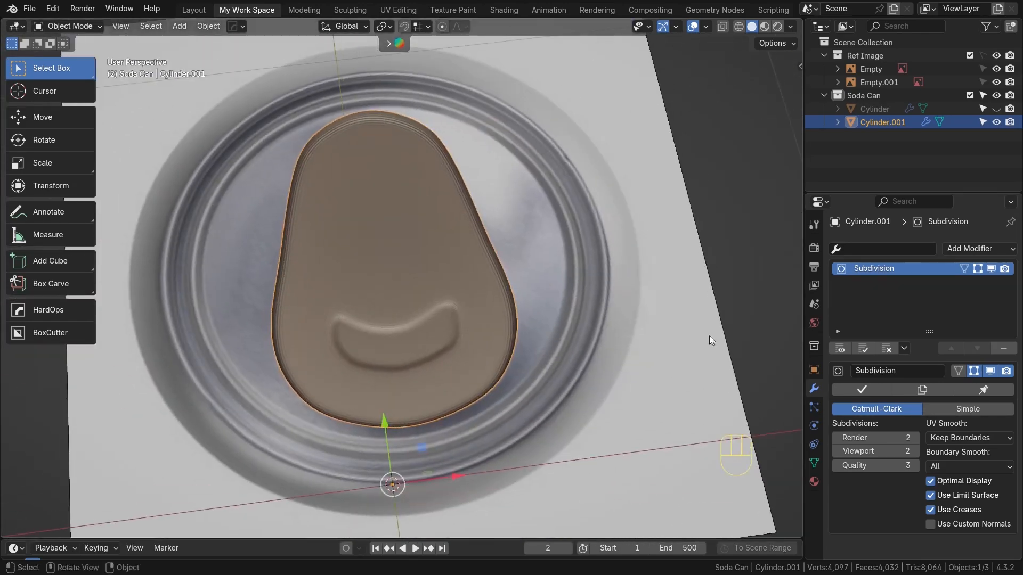
pyautogui.click(990, 268)
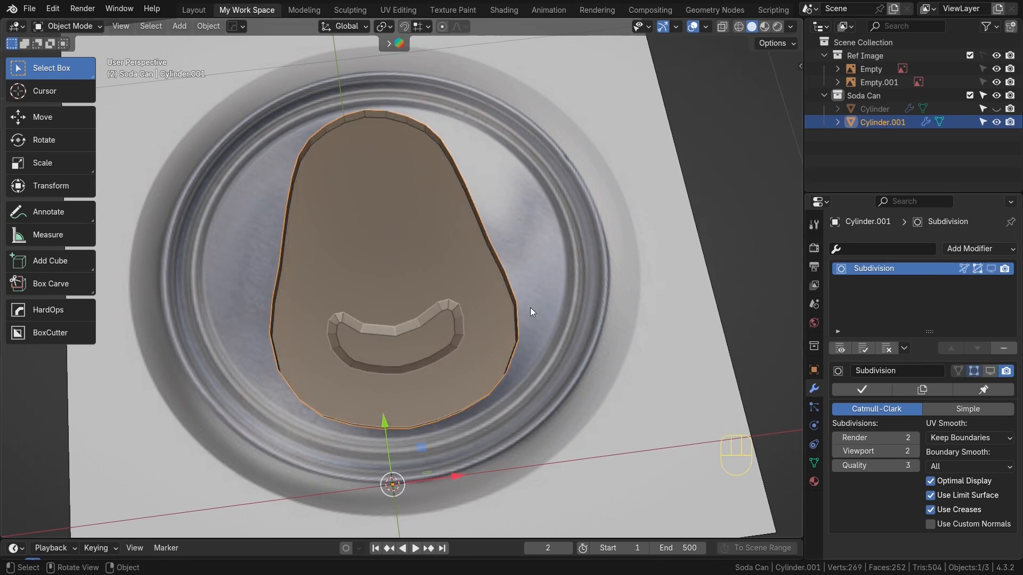
# Hide the lid object in top view and make the Soda Can collection active
pyautogui.press('KP_7')
pyautogui.press('Tab')
pyautogui.scroll(3, 467, 341)
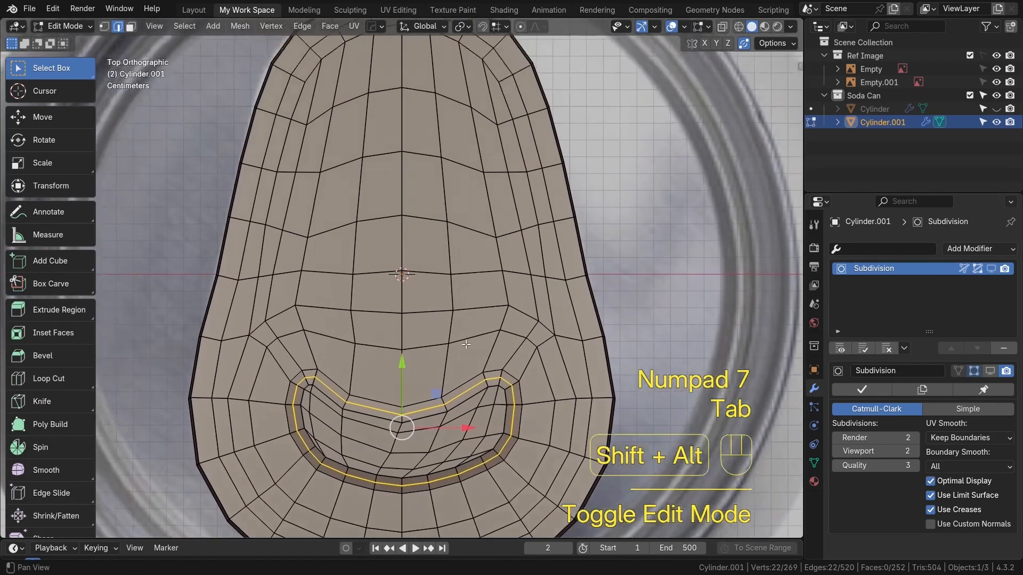
pyautogui.hotkey('alt', 'z')
pyautogui.keyDown('shift'); pyautogui.moveTo(354, 31); pyautogui.dragTo(387, 118, button='middle'); pyautogui.keyUp('shift')
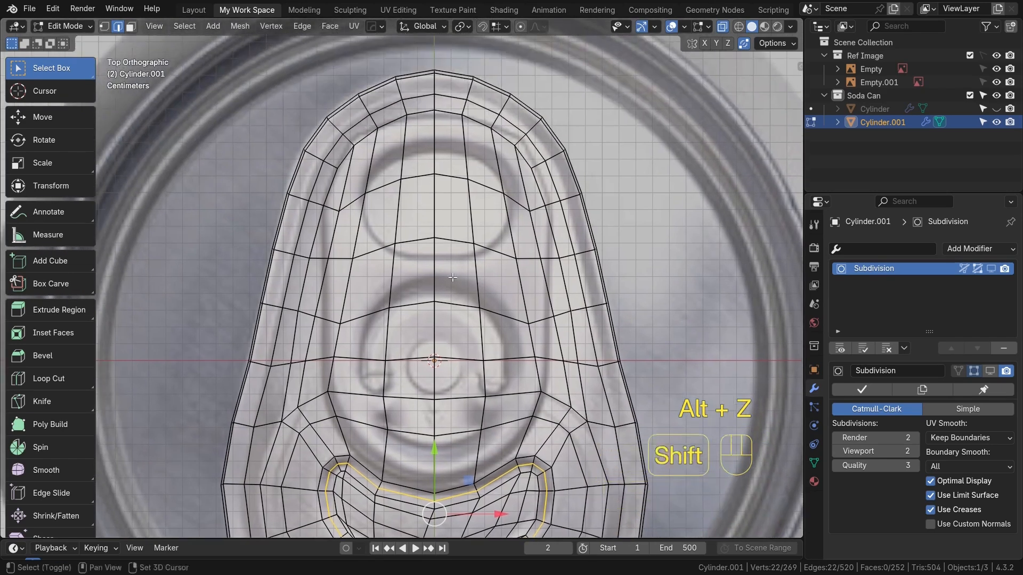
pyautogui.scroll(-2, 370, 172)
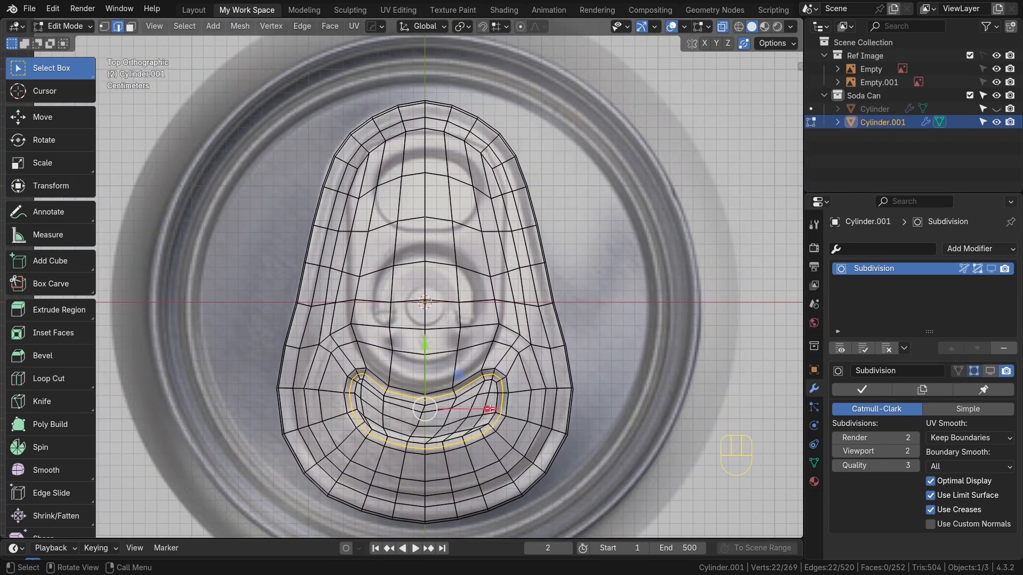
pyautogui.press('Tab')
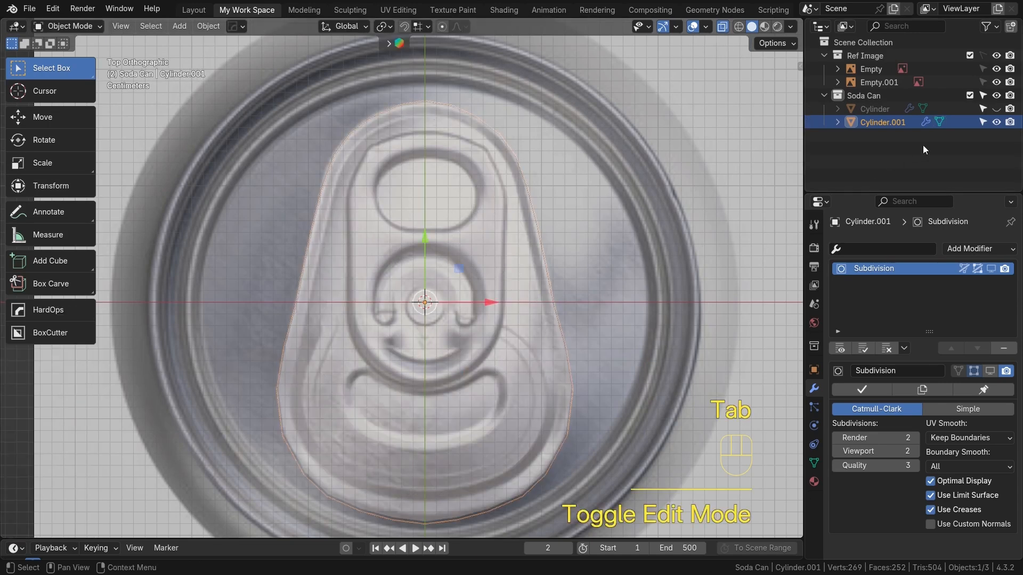
pyautogui.click(996, 122)
pyautogui.click(895, 95)
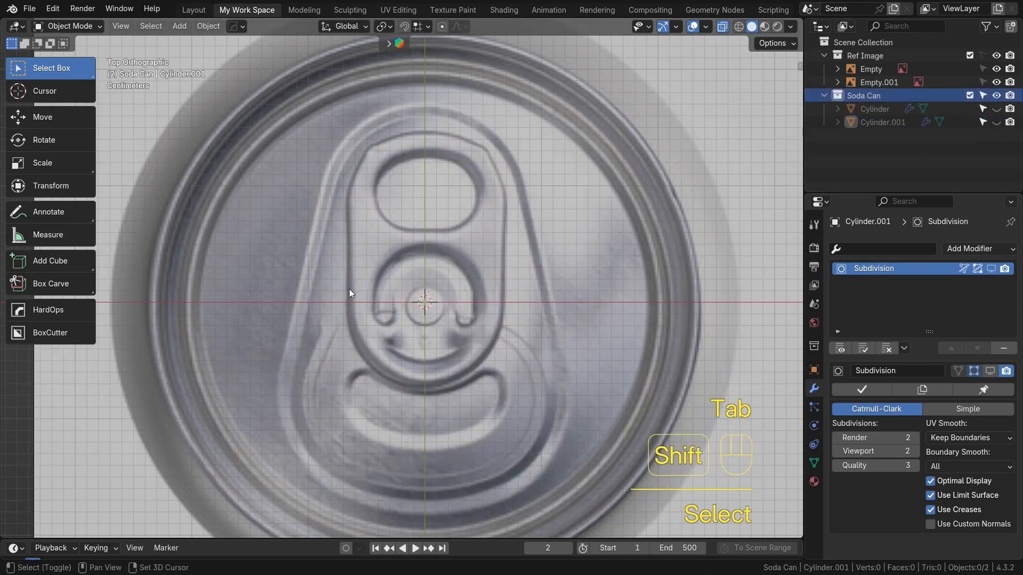
# Add a circle mesh with 16 vertices to the Soda Can collection
pyautogui.hotkey('shift', 'a')
pyautogui.moveTo(333, 145)
pyautogui.click(424, 176)
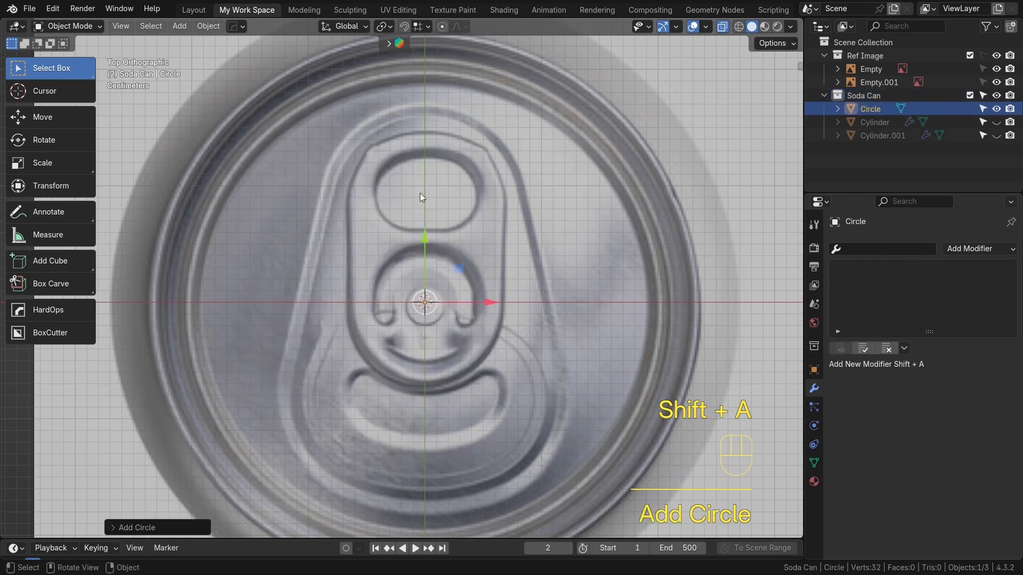
pyautogui.click(202, 527)
pyautogui.doubleClick(240, 384)
pyautogui.write('16')
pyautogui.press('Return')
pyautogui.click(113, 364)
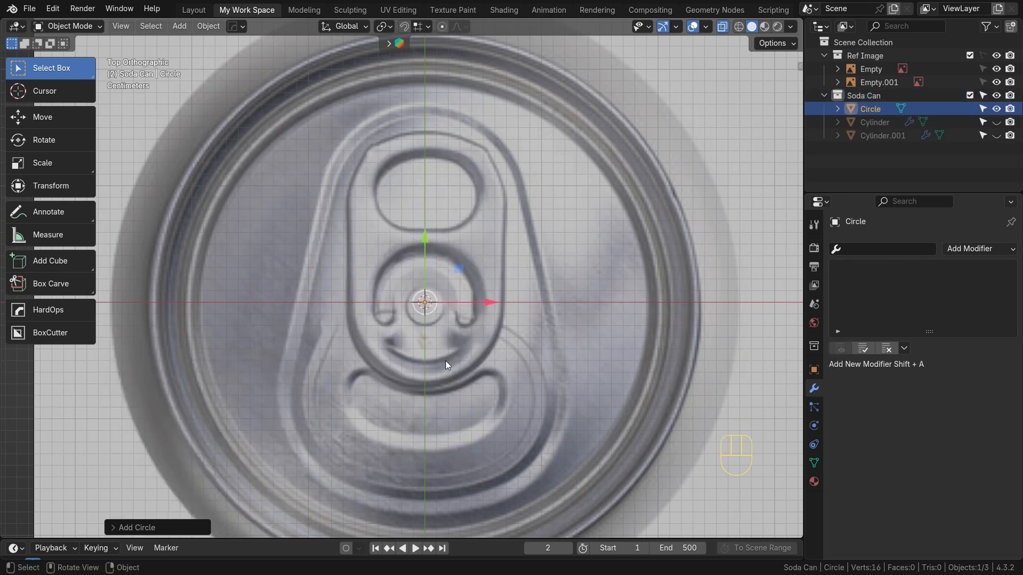
# Scale the circle down to fit around the pull-tab's rivet ring in the reference
pyautogui.press('Tab')
pyautogui.press('s')
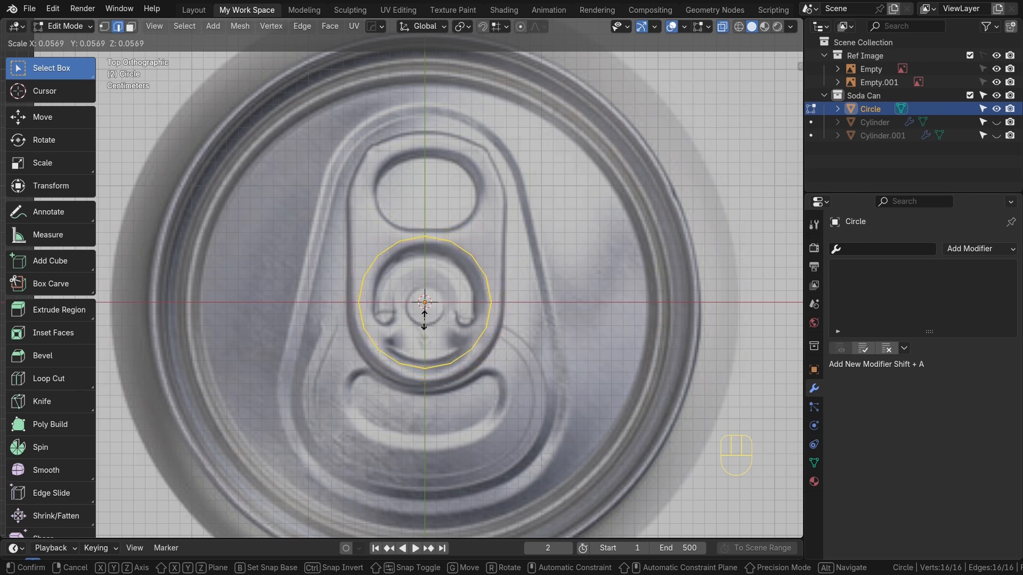
pyautogui.click(423, 319)
pyautogui.scroll(2, 453, 320)
pyautogui.keyDown('alt'); pyautogui.keyDown('shift'); pyautogui.moveTo(474, 319); pyautogui.dragTo(464, 378, button='middle'); pyautogui.keyUp('shift'); pyautogui.keyUp('alt')
pyautogui.scroll(-1, 452, 371)
# Duplicate the circle upward along Y and scale the copy to fit the tab's finger hole
pyautogui.hotkey('shift', 'd')
pyautogui.press('y')
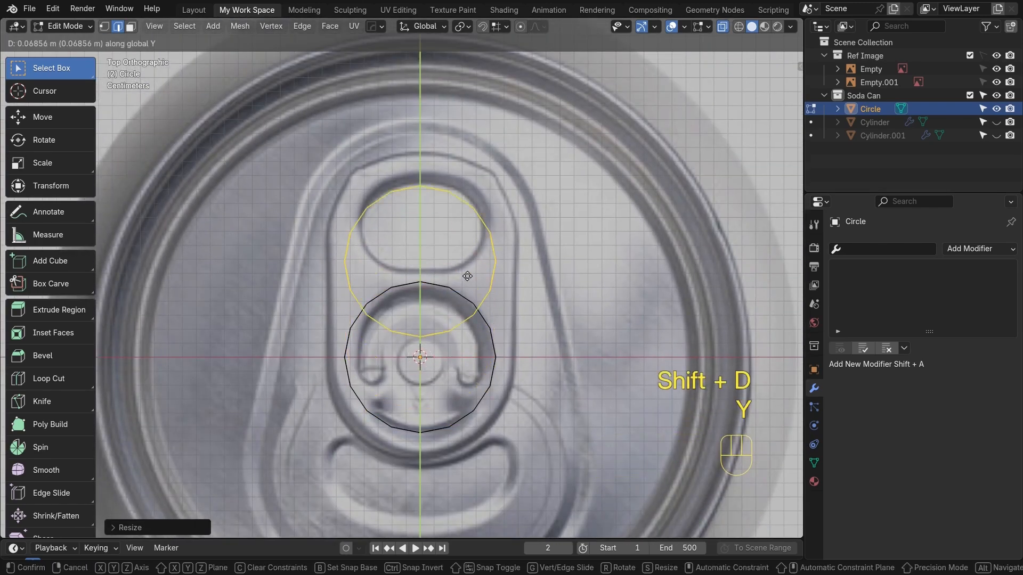
pyautogui.click(468, 245)
pyautogui.press('s')
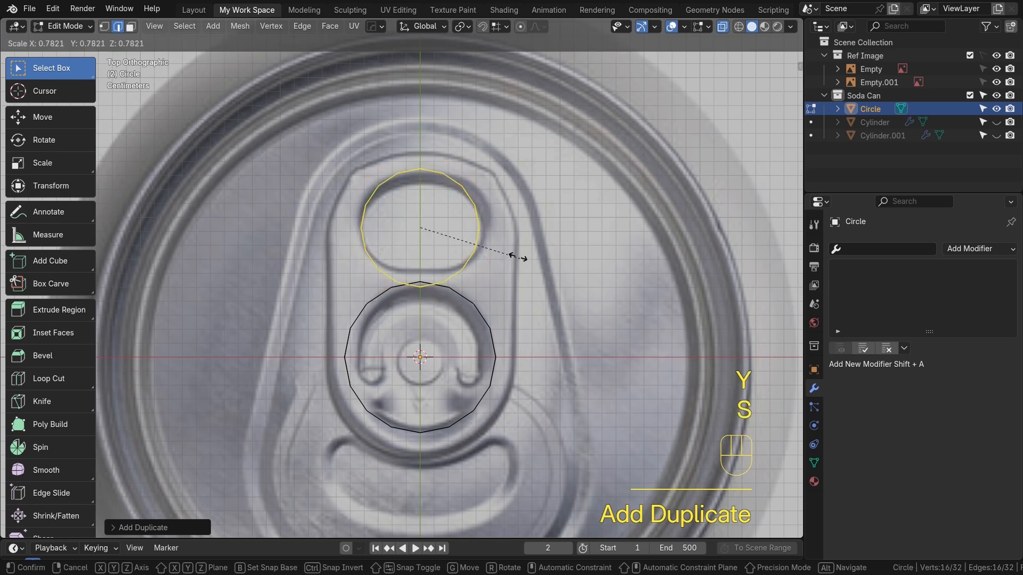
pyautogui.click(546, 270)
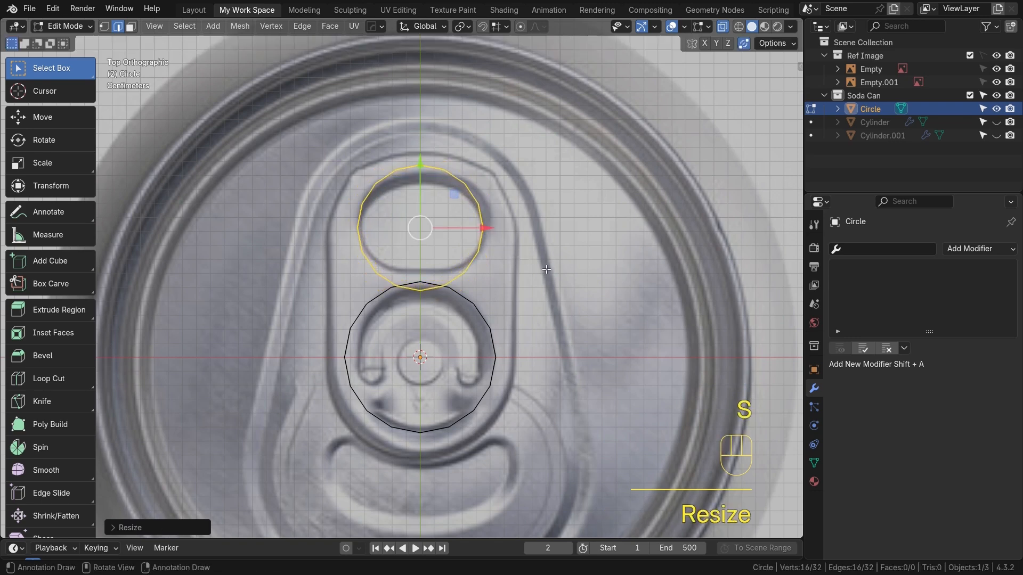
# Flatten the upper circle along Y and move it vertically to match the finger hole outline
pyautogui.press('s')
pyautogui.press('y')
pyautogui.click(521, 260)
pyautogui.press('g')
pyautogui.press('y')
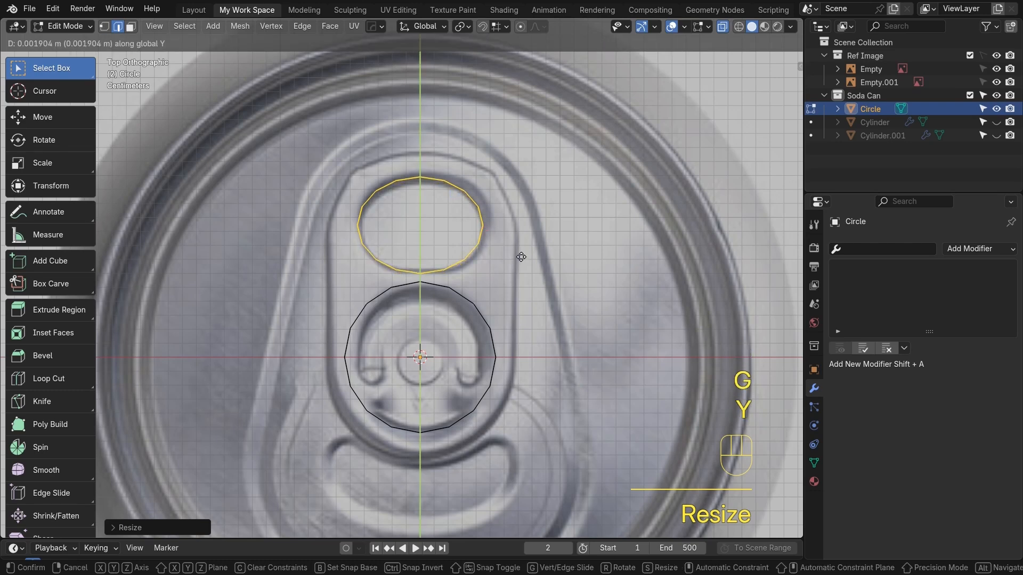
pyautogui.click(521, 258)
pyautogui.keyDown('alt'); pyautogui.keyDown('shift'); pyautogui.moveTo(512, 267); pyautogui.dragTo(499, 302, button='middle'); pyautogui.keyUp('shift'); pyautogui.keyUp('alt')
pyautogui.scroll(1, 464, 296)
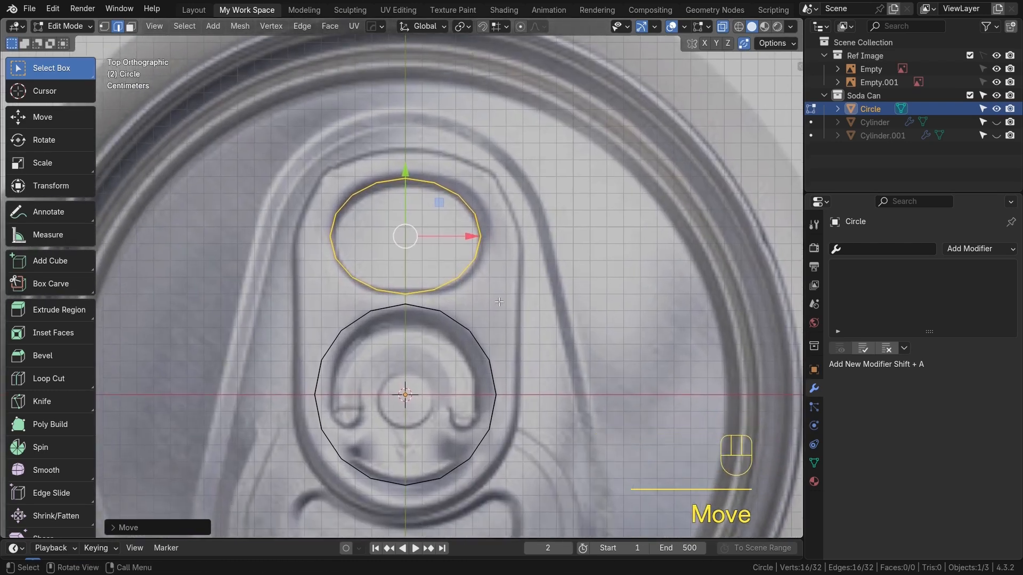
pyautogui.press('s')
pyautogui.press('y')
pyautogui.click(607, 312)
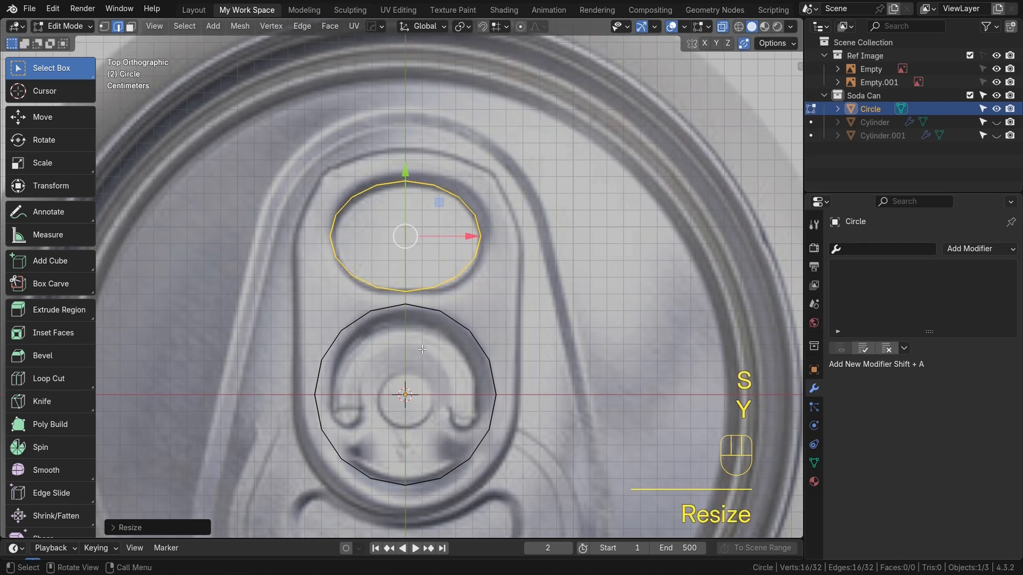
# Select the whole lower circle, scale it slightly smaller and move it to match the rivet ring
pyautogui.click(486, 363)
pyautogui.press('l')
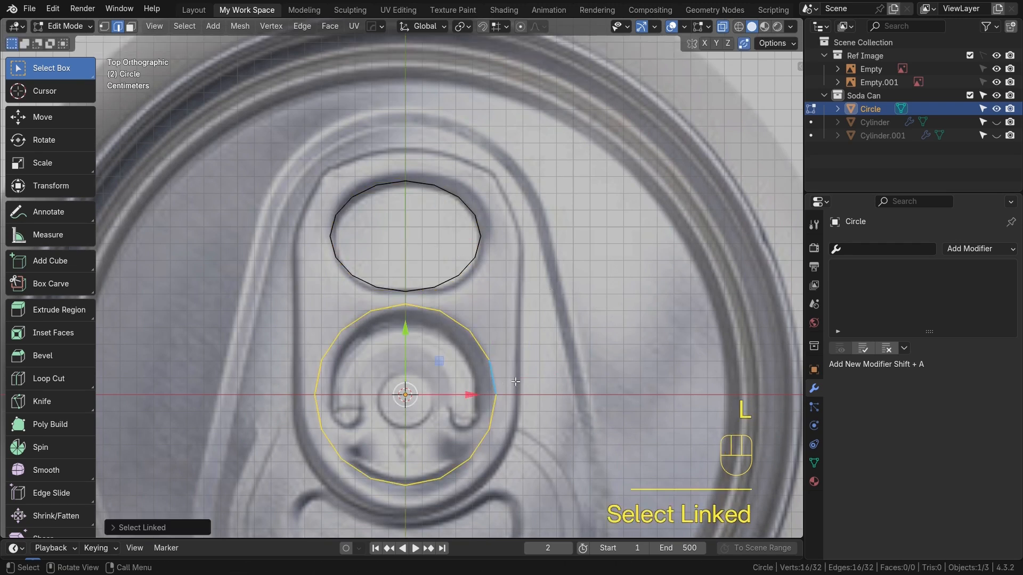
pyautogui.press('s')
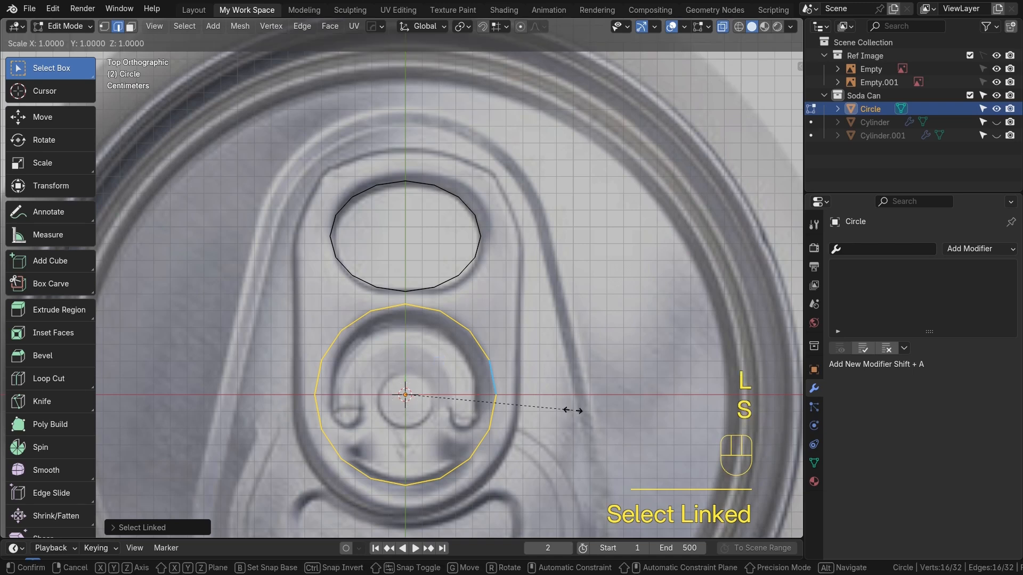
pyautogui.click(547, 405)
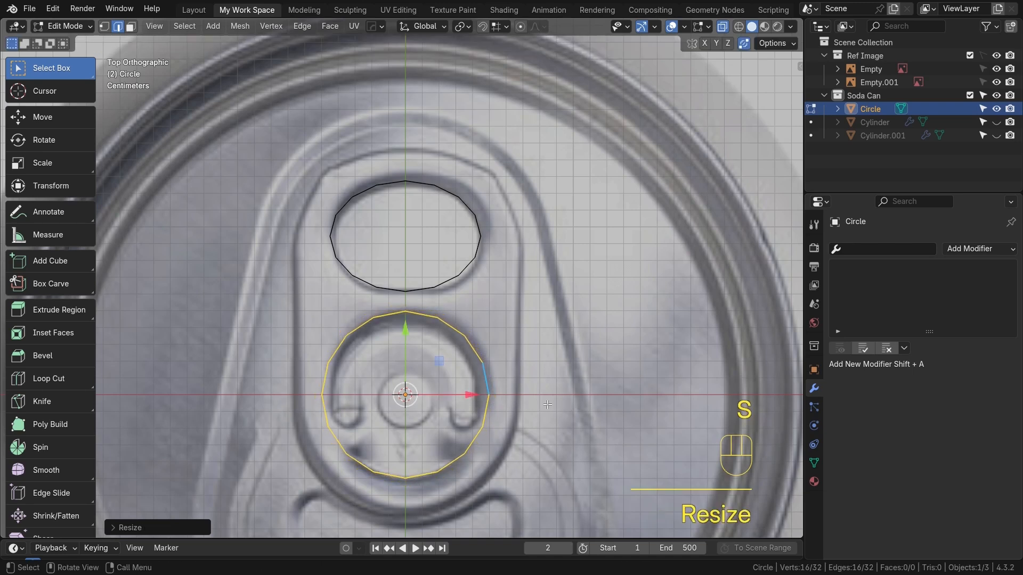
pyautogui.press('g')
pyautogui.click(408, 326)
# Fill faces between facing edges of the two circles on both sides to bridge the tab's middle
pyautogui.scroll(2, 426, 313)
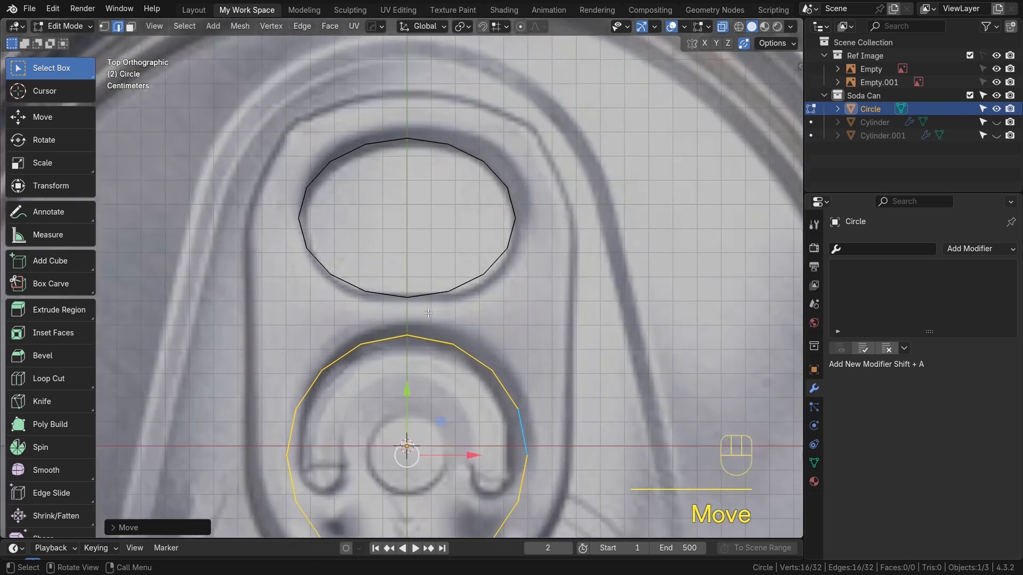
pyautogui.keyDown('shift'); pyautogui.moveTo(426, 313); pyautogui.dragTo(436, 252, button='middle'); pyautogui.keyUp('shift')
pyautogui.scroll(1, 443, 255)
pyautogui.click(447, 279)
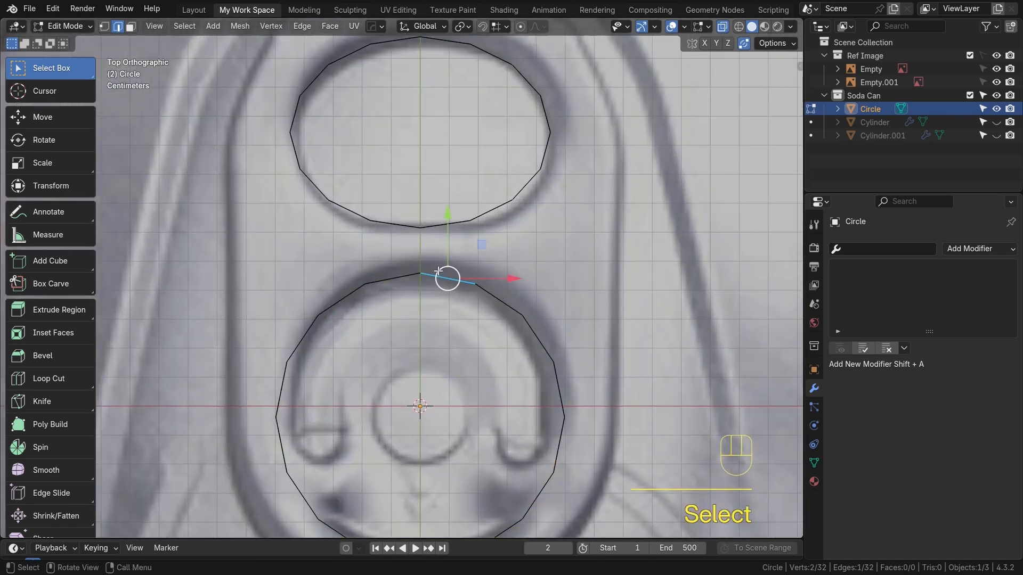
pyautogui.keyDown('shift'); pyautogui.click(434, 227); pyautogui.keyUp('shift')
pyautogui.press('f')
pyautogui.click(472, 253)
pyautogui.press('f')
pyautogui.press('f')
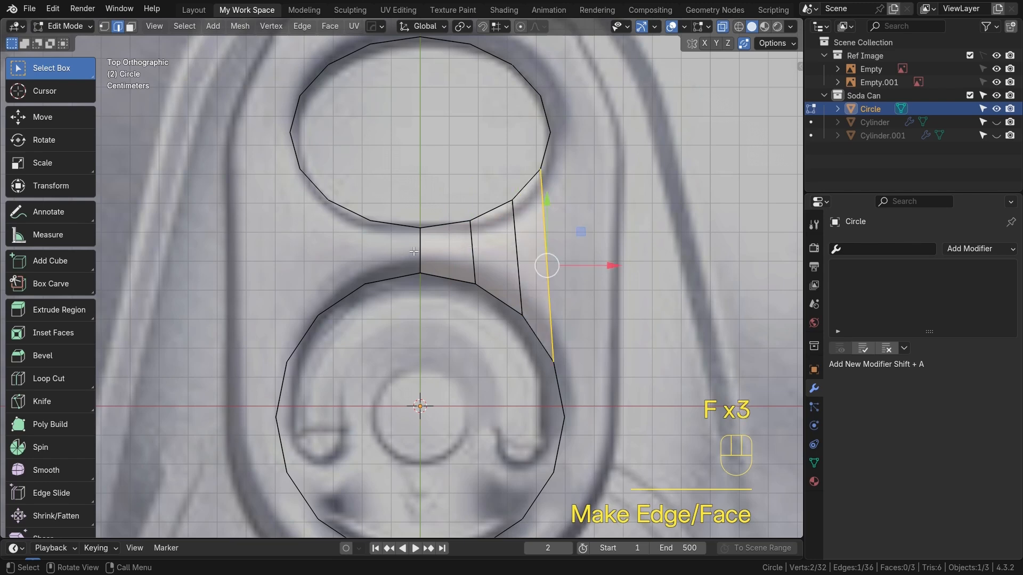
pyautogui.click(410, 253)
pyautogui.press('f')
pyautogui.press('f')
pyautogui.press('f')
pyautogui.scroll(-2, 501, 268)
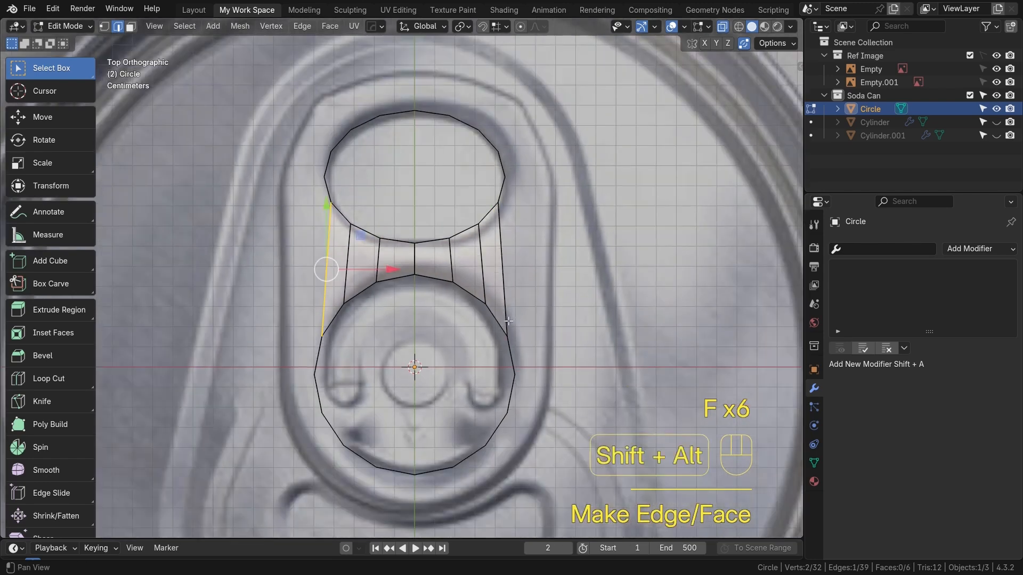
pyautogui.keyDown('alt'); pyautogui.keyDown('shift'); pyautogui.moveTo(514, 367); pyautogui.dragTo(513, 333); pyautogui.keyUp('shift'); pyautogui.keyUp('alt')
pyautogui.scroll(1, 465, 281)
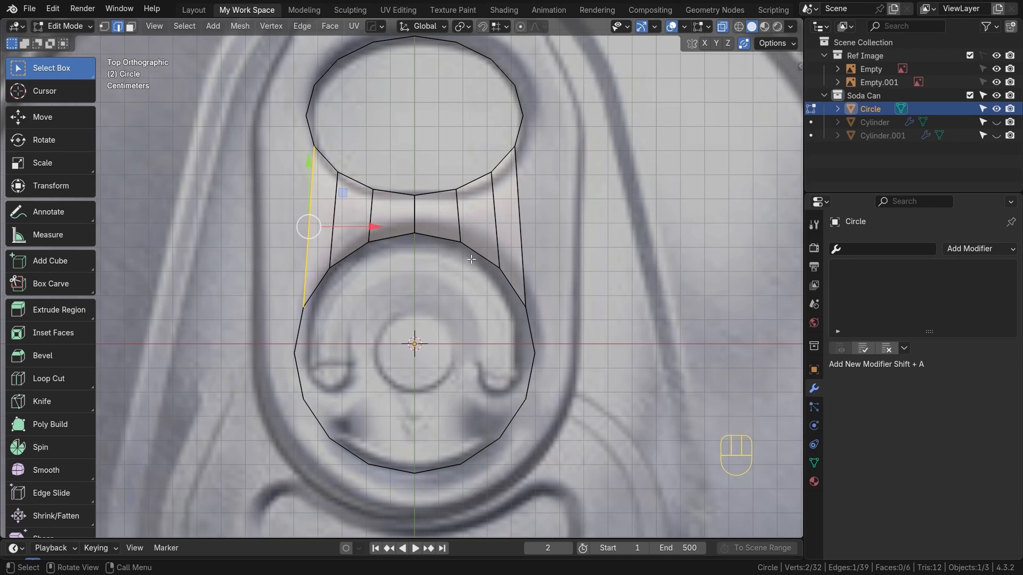
pyautogui.scroll(-2, 472, 259)
pyautogui.keyDown('alt'); pyautogui.keyDown('shift'); pyautogui.moveTo(469, 355); pyautogui.dragTo(466, 333); pyautogui.keyUp('shift'); pyautogui.keyUp('alt')
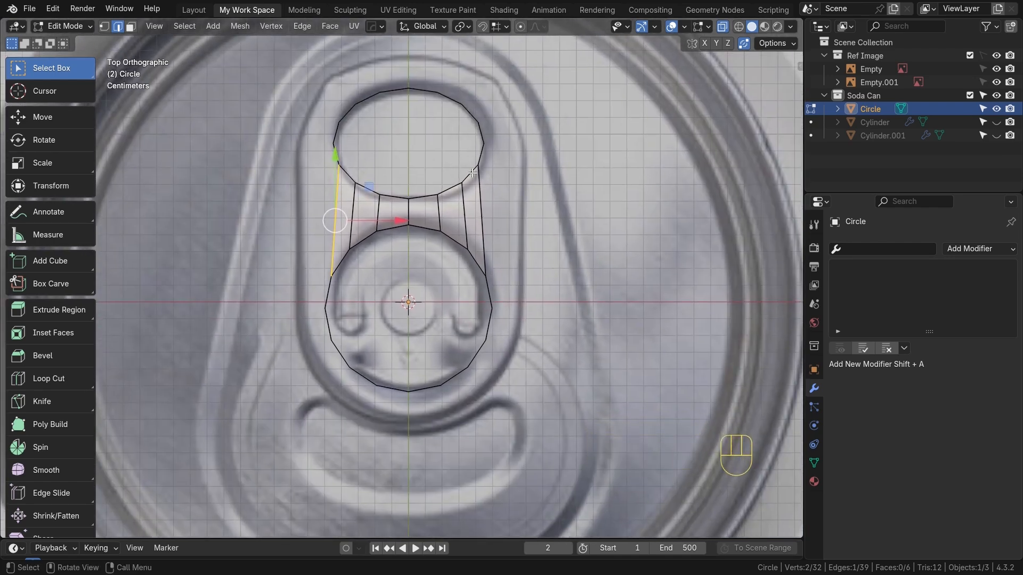
pyautogui.scroll(-1, 371, 372)
pyautogui.keyDown('alt'); pyautogui.keyDown('shift'); pyautogui.moveTo(372, 341); pyautogui.dragTo(375, 375); pyautogui.keyUp('shift'); pyautogui.keyUp('alt')
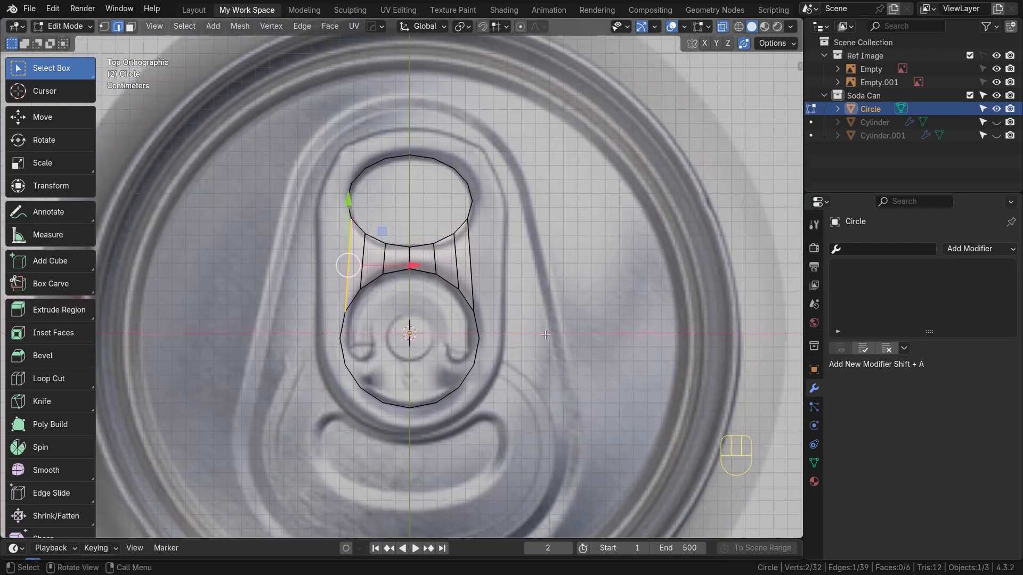
# Select the lower circle's loop, duplicate it in place and scale the copy up to outline the tab's outer edge
pyautogui.keyDown('alt'); pyautogui.click(427, 270); pyautogui.keyUp('alt')
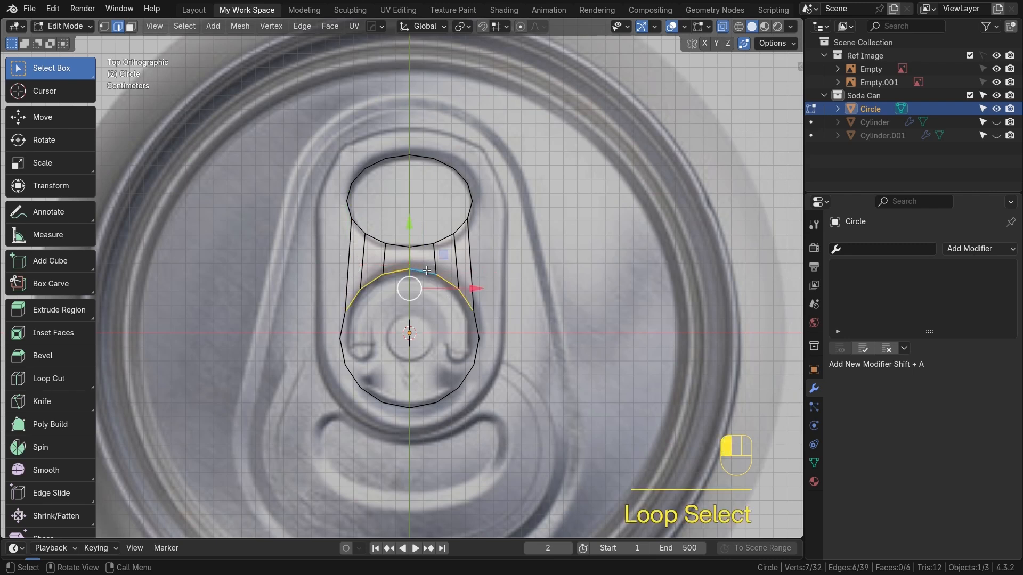
pyautogui.keyDown('alt'); pyautogui.keyDown('shift'); pyautogui.click(362, 377); pyautogui.keyUp('shift'); pyautogui.keyUp('alt')
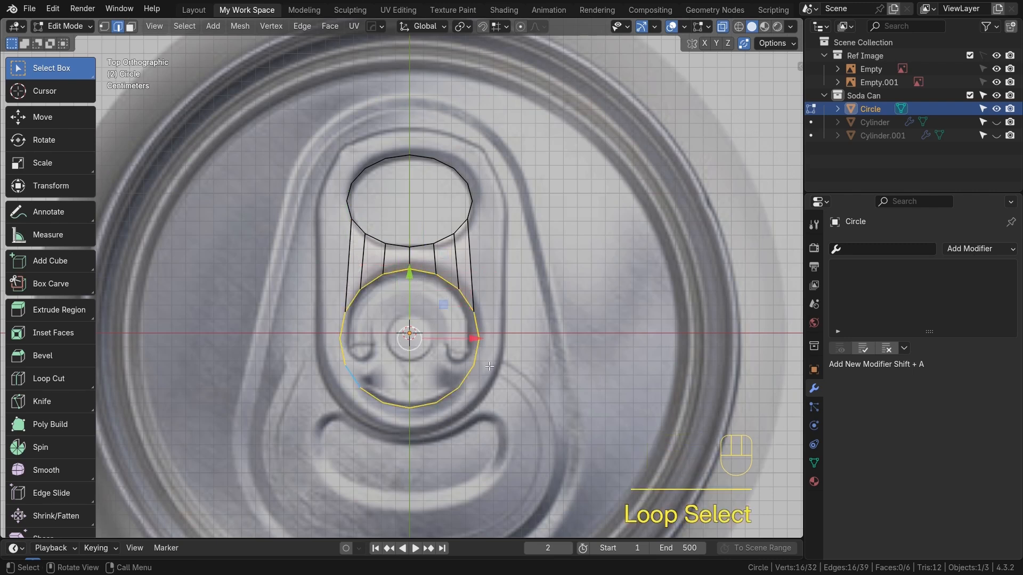
pyautogui.hotkey('shift', 'd')
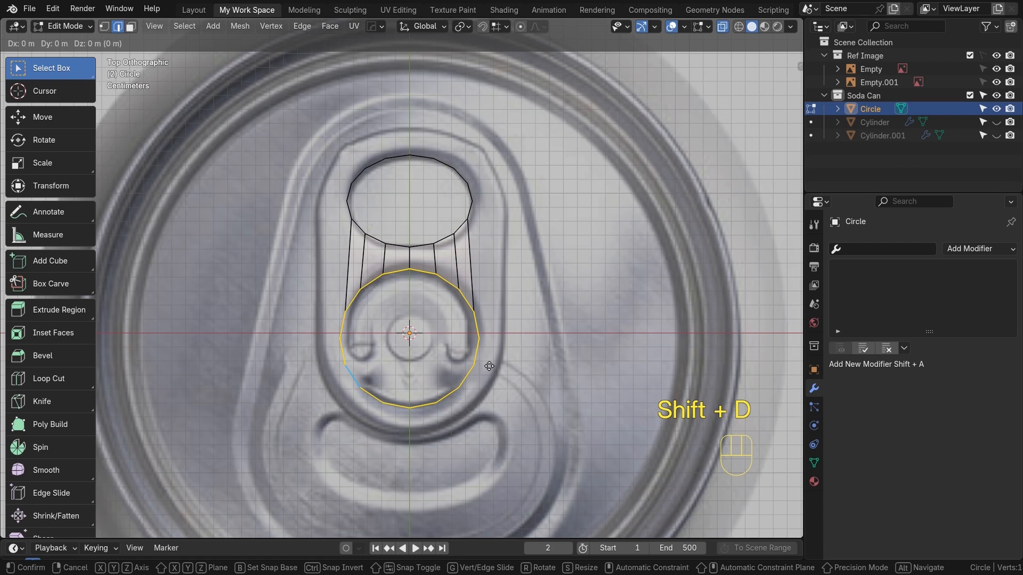
pyautogui.press('y')
pyautogui.press('s')
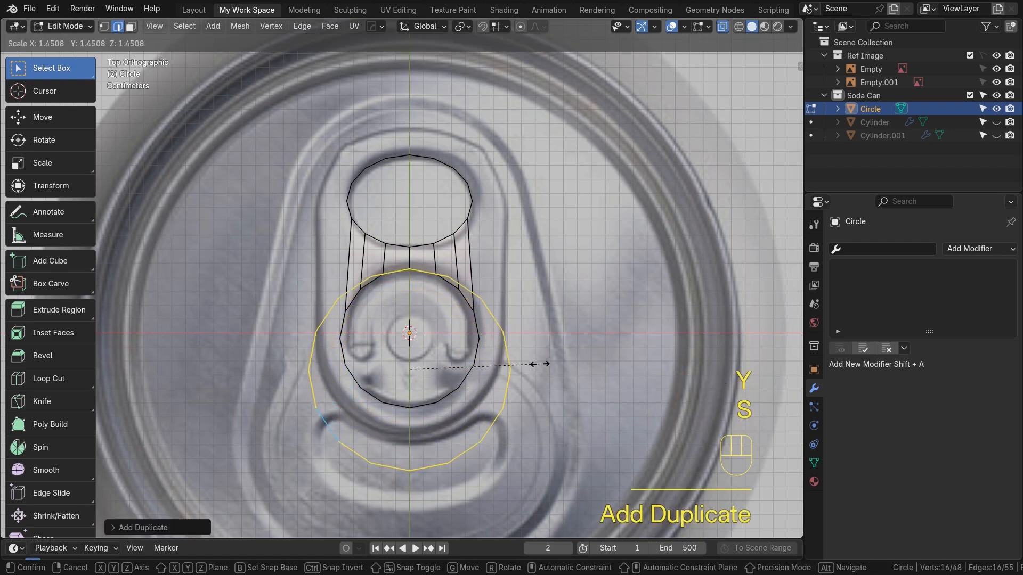
pyautogui.click(539, 363)
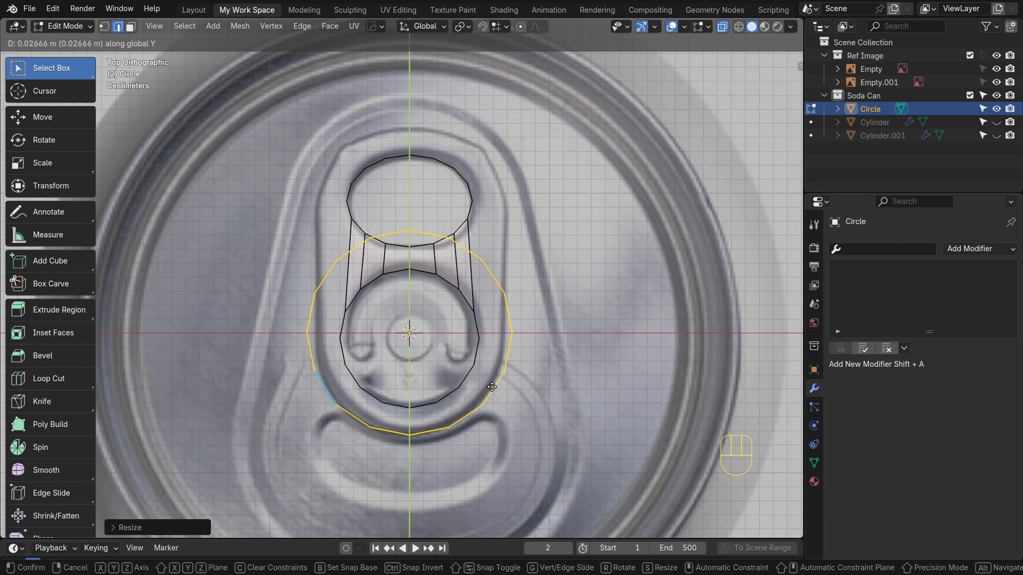
pyautogui.click(492, 387)
# Move individual vertices of the outer loop onto the tab's outline around the rivet end
pyautogui.scroll(2, 498, 389)
pyautogui.press('1')
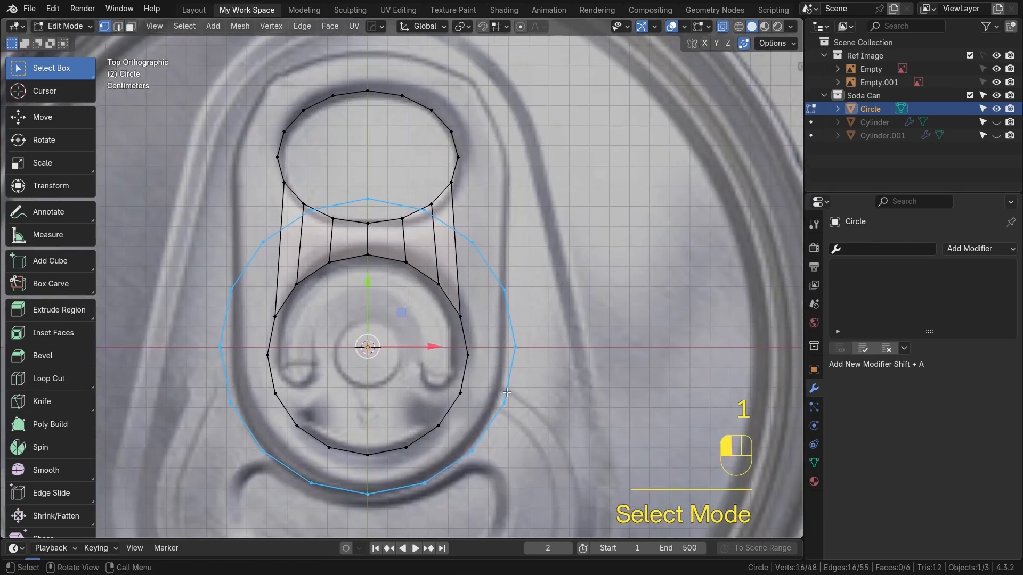
pyautogui.click(506, 395)
pyautogui.press('g')
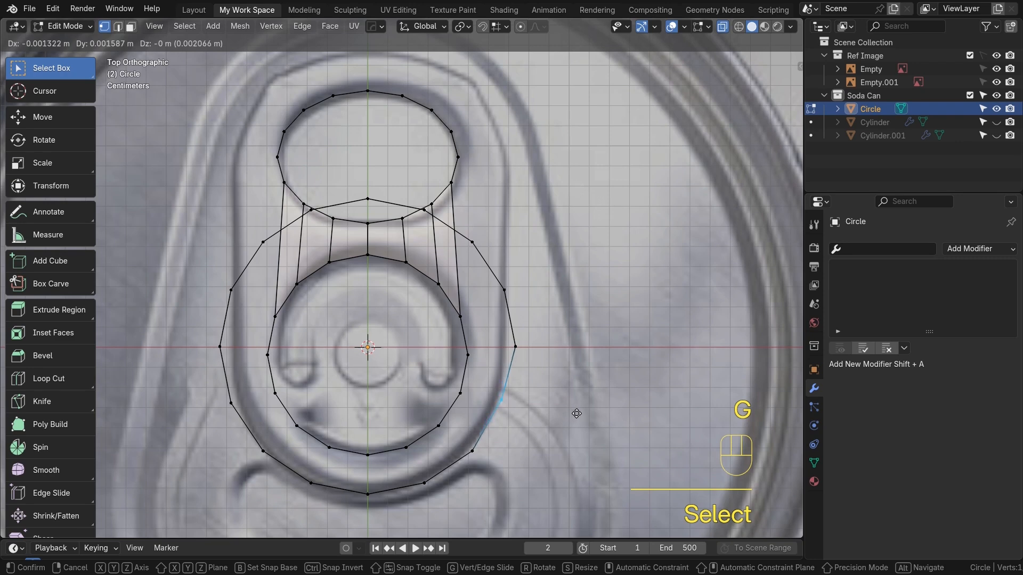
pyautogui.click(575, 413)
pyautogui.click(514, 347)
pyautogui.press('g')
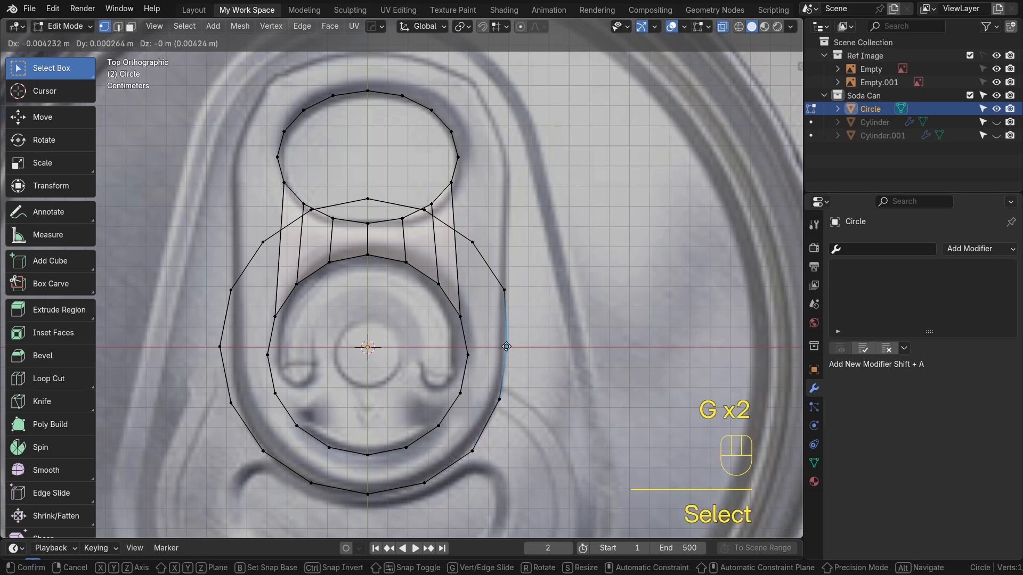
pyautogui.click(506, 347)
pyautogui.click(220, 347)
pyautogui.press('g')
pyautogui.click(233, 347)
pyautogui.click(231, 403)
pyautogui.press('g')
pyautogui.click(236, 404)
pyautogui.click(264, 452)
pyautogui.press('g')
pyautogui.click(265, 455)
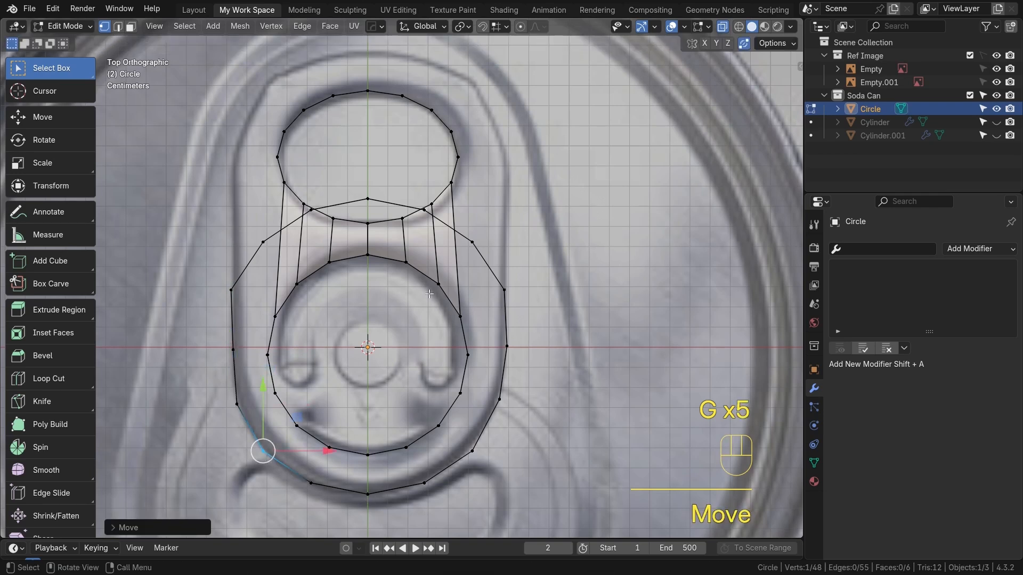
# Delete the upper arc of vertices from the outer loop
pyautogui.click(232, 292)
pyautogui.keyDown('ctrl'); pyautogui.click(504, 290); pyautogui.keyUp('ctrl')
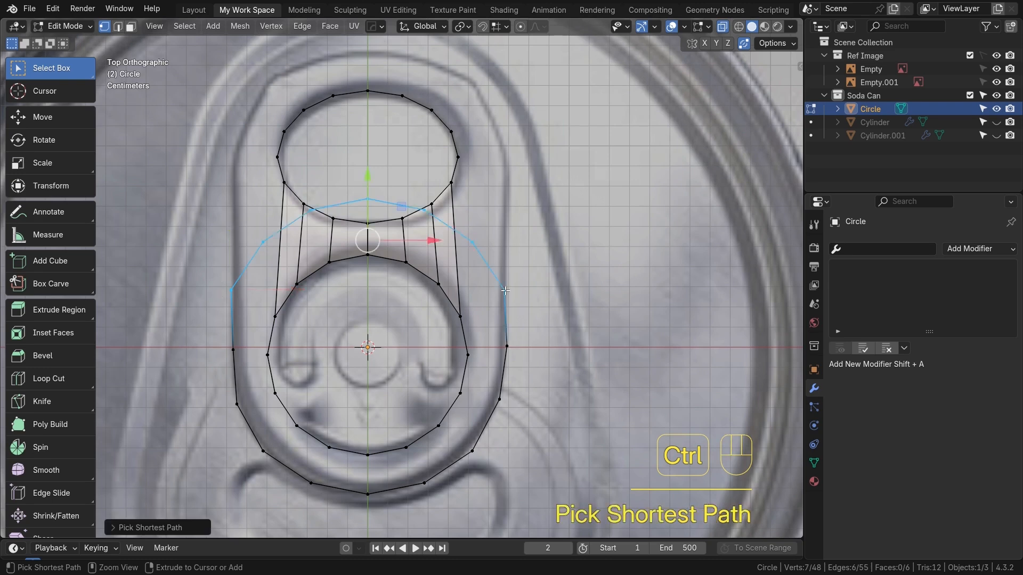
pyautogui.press('x')
pyautogui.click(445, 262)
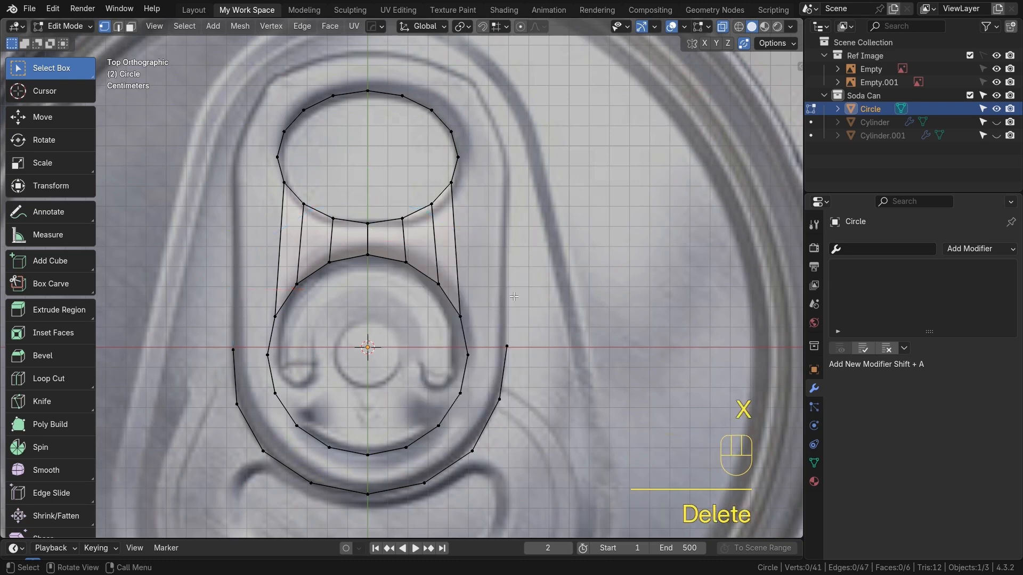
# Duplicate the finger-hole circle, scale the copy up and move it along Y to trace the tab's top outline
pyautogui.keyDown('alt'); pyautogui.keyDown('shift'); pyautogui.moveTo(514, 297); pyautogui.dragTo(526, 371, button='middle'); pyautogui.keyUp('shift'); pyautogui.keyUp('alt')
pyautogui.keyDown('alt'); pyautogui.click(350, 168); pyautogui.keyUp('alt')
pyautogui.click(291, 230)
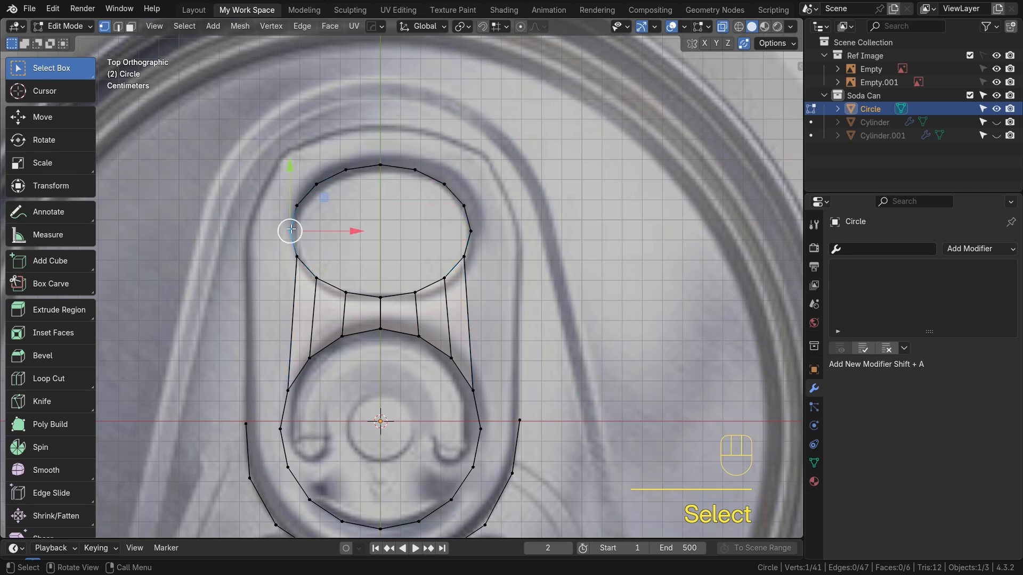
pyautogui.keyDown('ctrl'); pyautogui.click(471, 231); pyautogui.keyUp('ctrl')
pyautogui.keyDown('ctrl'); pyautogui.click(359, 176); pyautogui.keyUp('ctrl')
pyautogui.keyDown('ctrl'); pyautogui.click(300, 203); pyautogui.keyUp('ctrl')
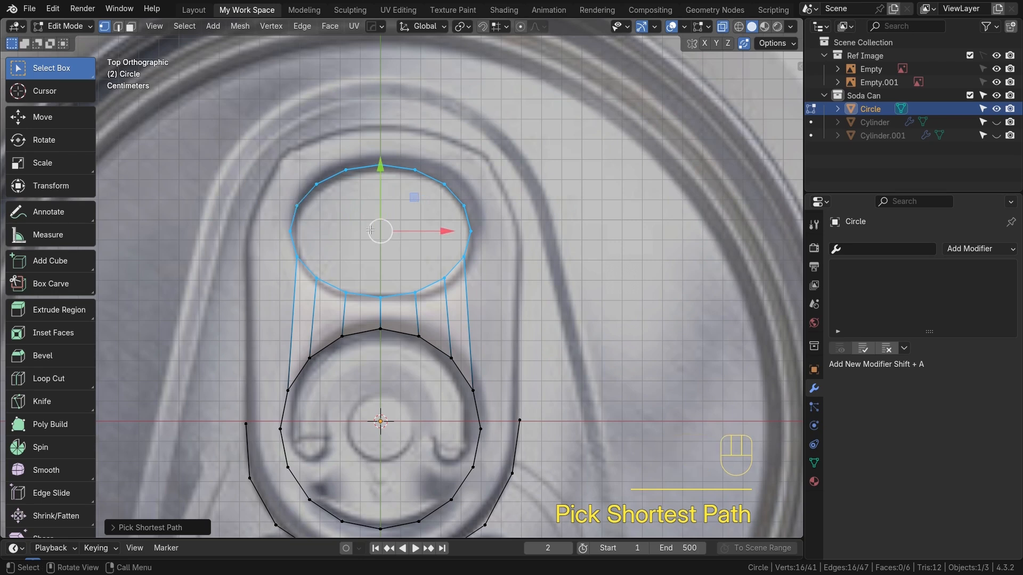
pyautogui.hotkey('shift', 'd')
pyautogui.press('y')
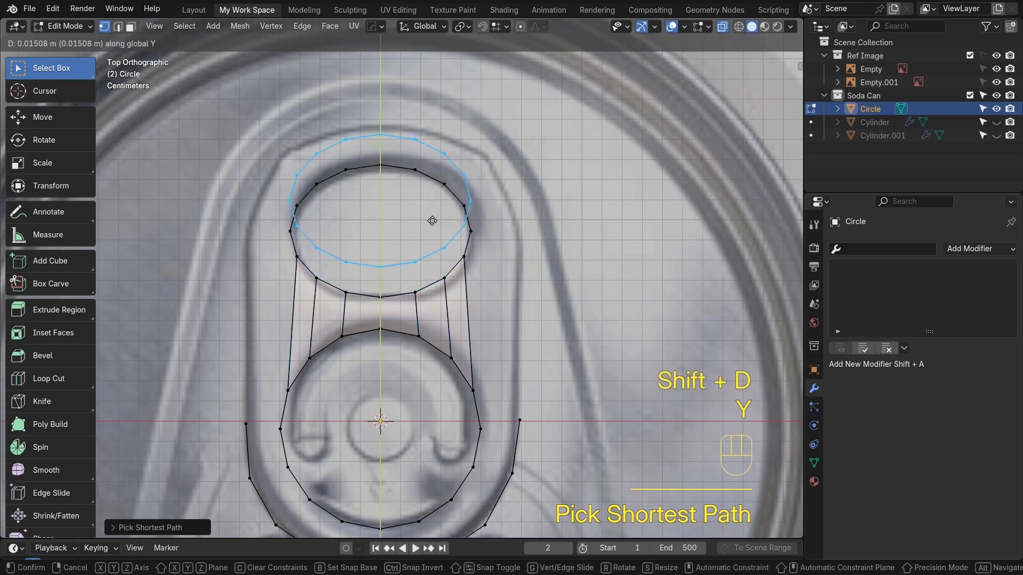
pyautogui.click(429, 211)
pyautogui.press('s')
pyautogui.click(591, 276)
pyautogui.press('g')
pyautogui.press('y')
pyautogui.click(529, 310)
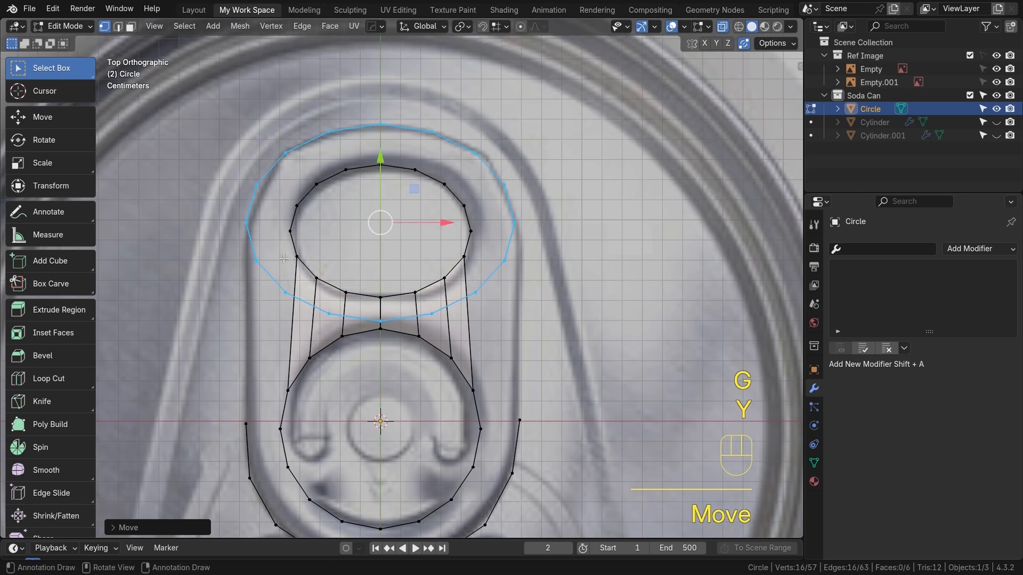
# Scale pairs of opposite vertices on the new top loop inward to fit the tab's outline
pyautogui.click(256, 185)
pyautogui.keyDown('shift'); pyautogui.click(504, 185); pyautogui.keyUp('shift')
pyautogui.press('s')
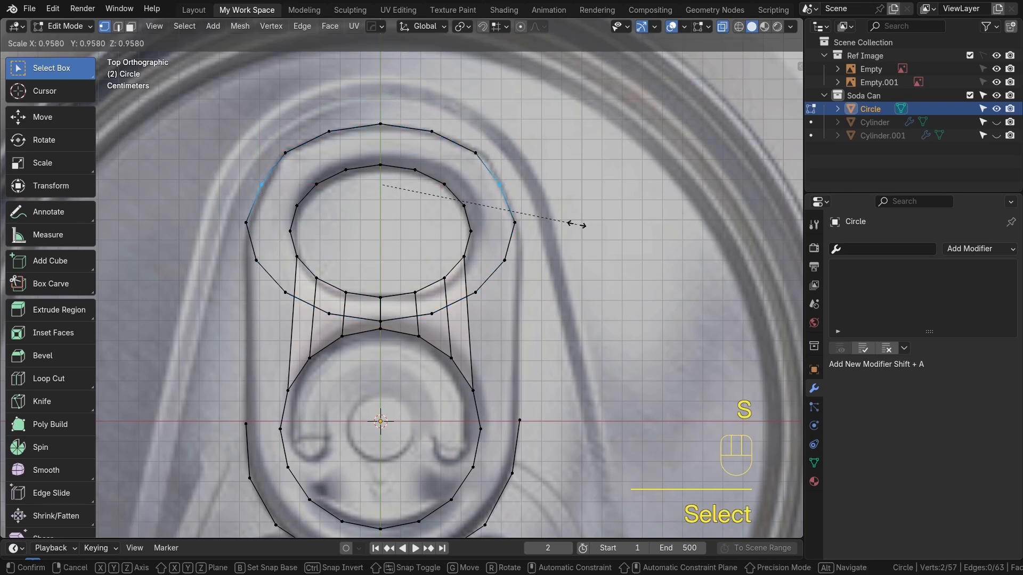
pyautogui.click(576, 225)
pyautogui.click(246, 223)
pyautogui.keyDown('shift'); pyautogui.click(515, 222); pyautogui.keyUp('shift')
pyautogui.press('s')
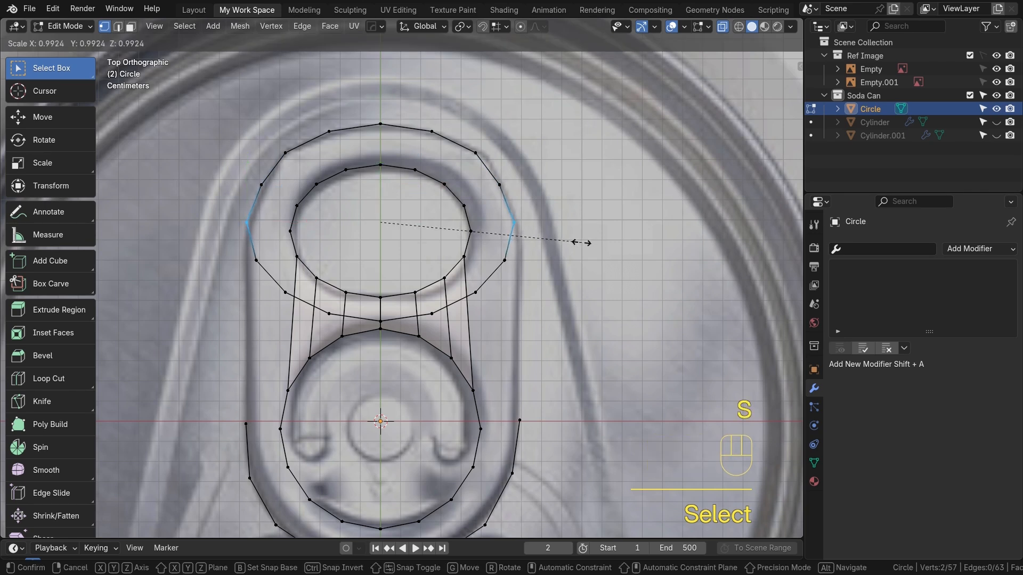
pyautogui.click(581, 242)
# Delete the lower arc of vertices from the new top loop
pyautogui.click(256, 261)
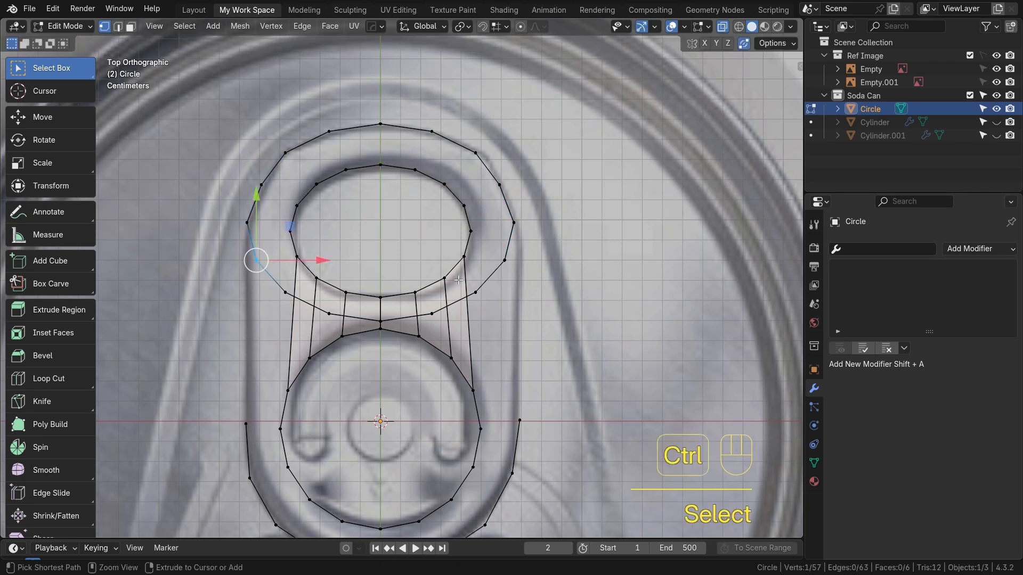
pyautogui.keyDown('ctrl'); pyautogui.click(504, 263); pyautogui.keyUp('ctrl')
pyautogui.press('x')
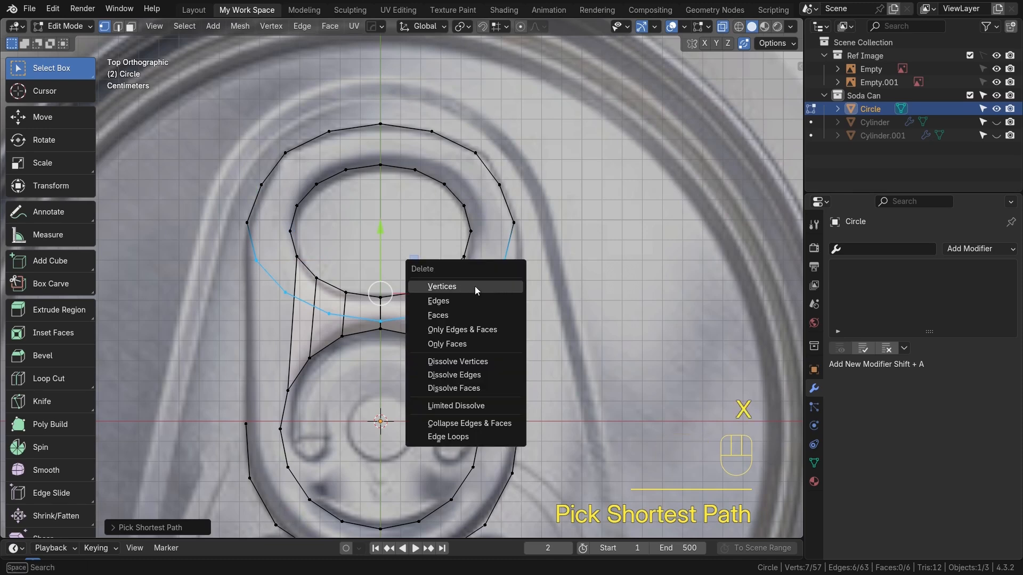
pyautogui.click(474, 286)
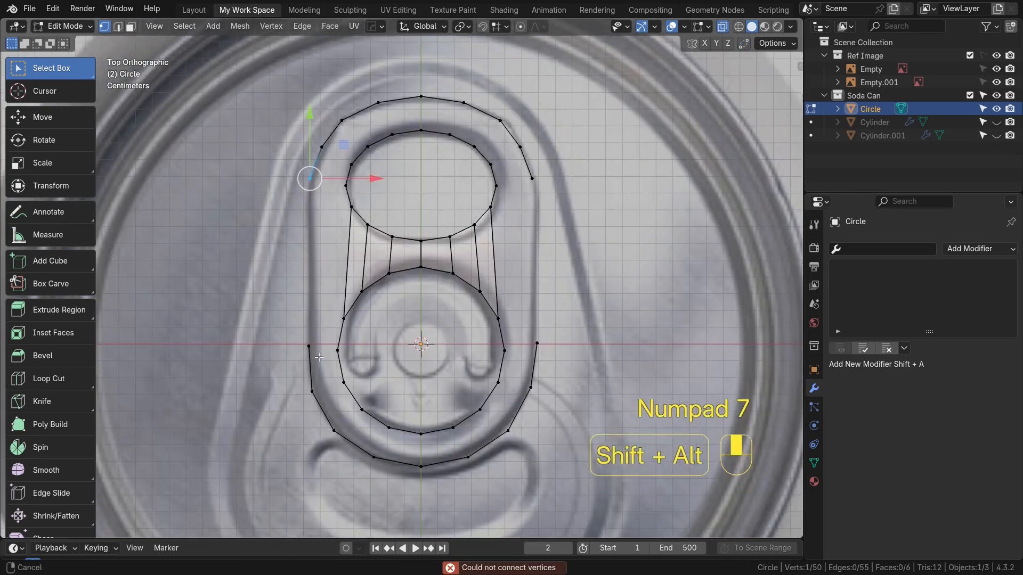
# Extrude both open ends of the top arc downward along Y twice, scaling each extrusion to follow the tab's sides
pyautogui.keyDown('alt'); pyautogui.keyDown('shift'); pyautogui.moveTo(486, 208); pyautogui.dragTo(450, 235, button='middle'); pyautogui.keyUp('shift'); pyautogui.keyUp('alt')
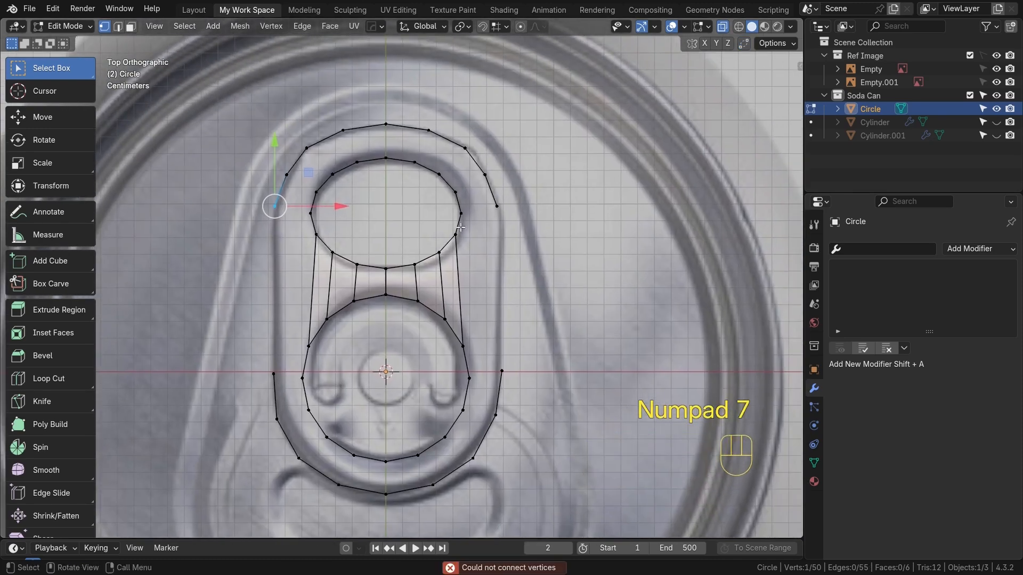
pyautogui.keyDown('shift'); pyautogui.click(497, 206); pyautogui.keyUp('shift')
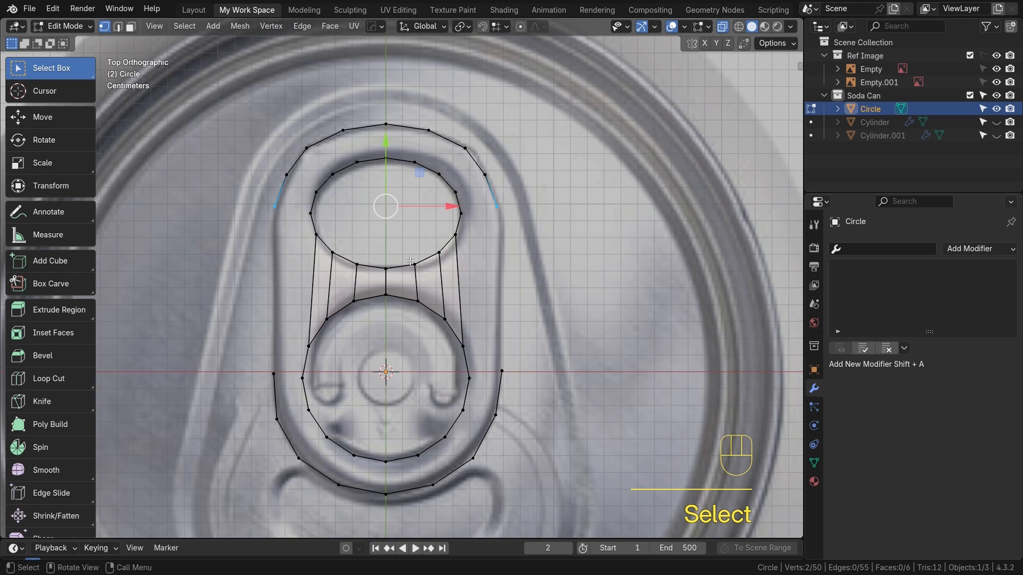
pyautogui.press('e')
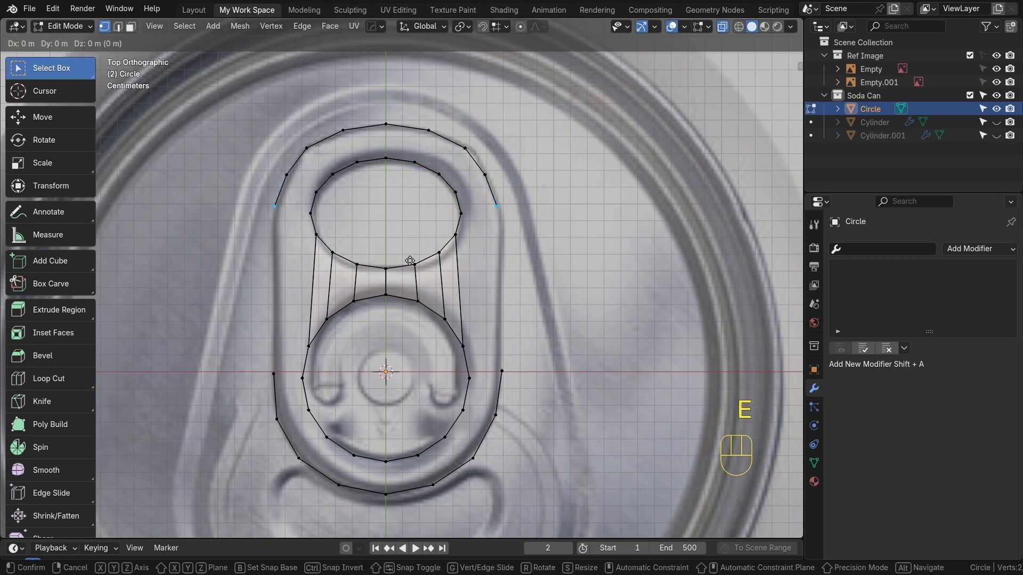
pyautogui.press('y')
pyautogui.click(404, 354)
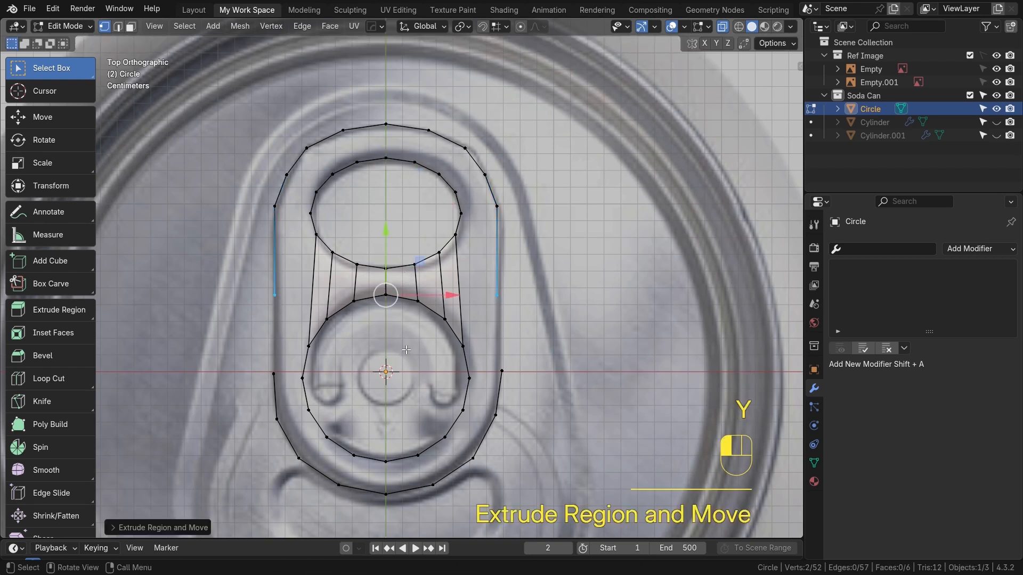
pyautogui.press('s')
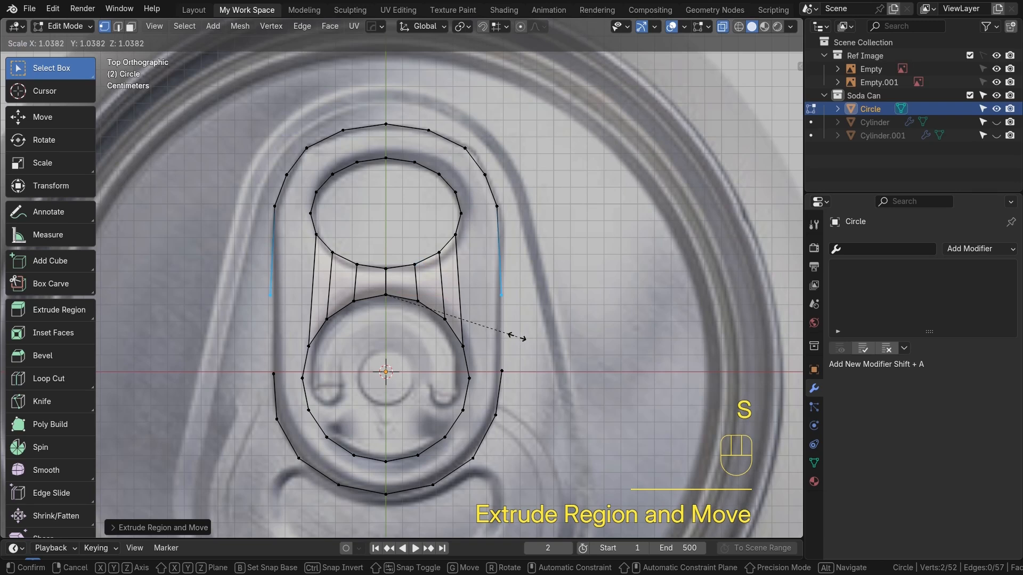
pyautogui.click(505, 339)
pyautogui.press('e')
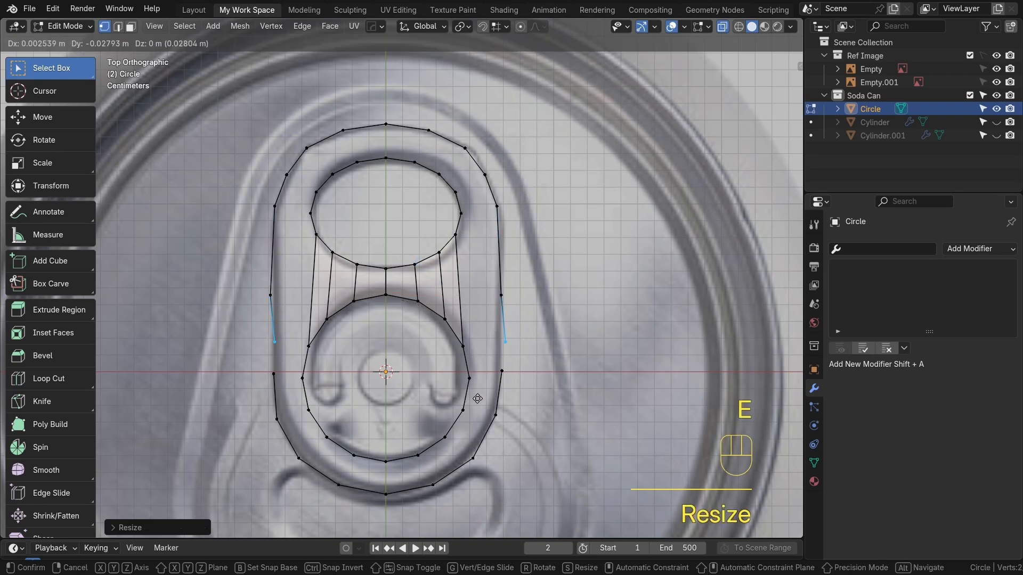
pyautogui.press('y')
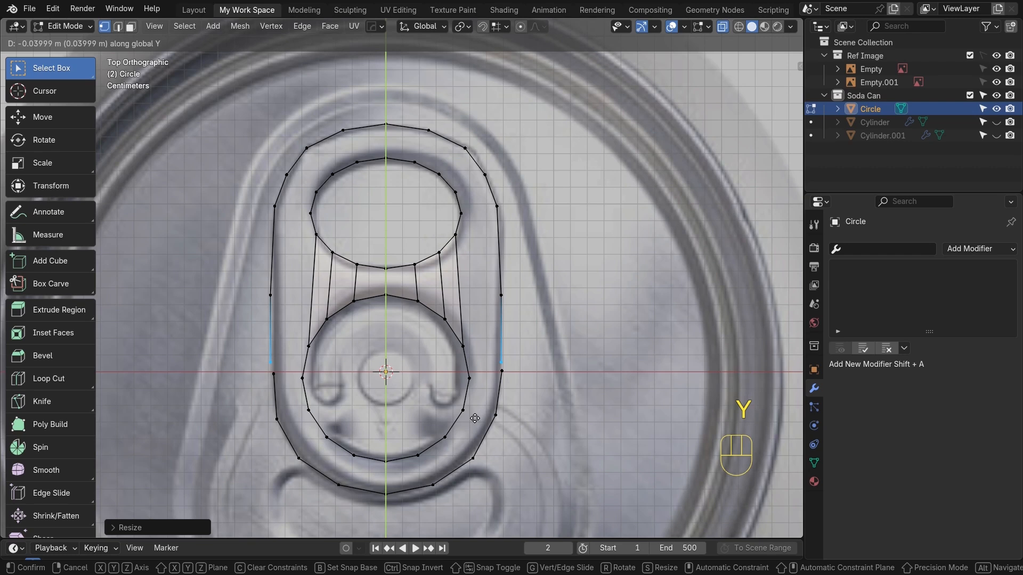
pyautogui.click(475, 419)
pyautogui.press('s')
pyautogui.click(605, 411)
# Merge the extruded side ends with the lower arc's end vertices on both sides
pyautogui.keyDown('alt'); pyautogui.keyDown('shift'); pyautogui.moveTo(543, 388); pyautogui.dragTo(512, 330, button='middle'); pyautogui.keyUp('shift'); pyautogui.keyUp('alt')
pyautogui.keyDown('shift'); pyautogui.moveTo(460, 296); pyautogui.dragTo(487, 326); pyautogui.keyUp('shift')
pyautogui.moveTo(449, 293); pyautogui.dragTo(494, 324)
pyautogui.press('m')
pyautogui.click(461, 316)
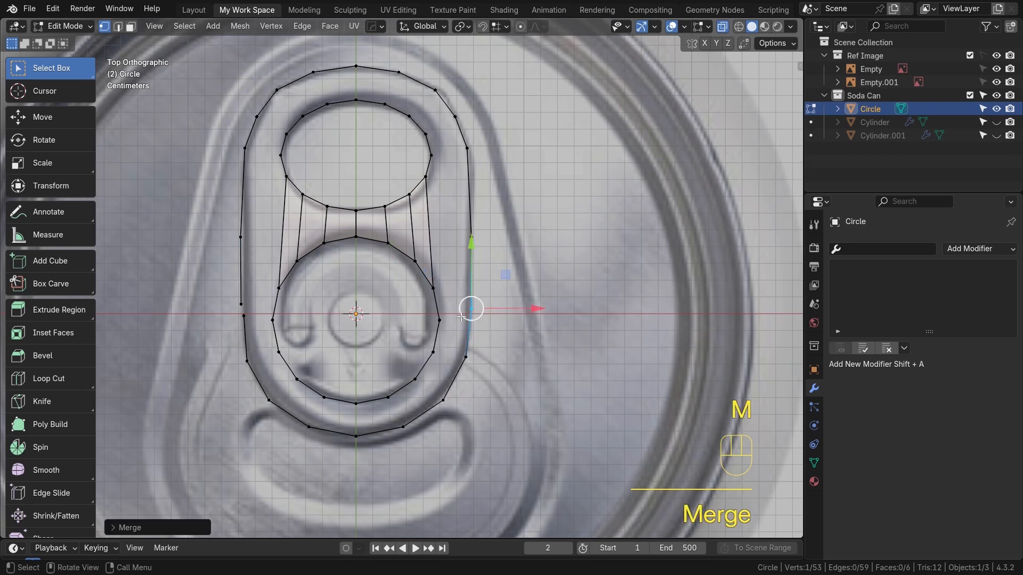
pyautogui.moveTo(229, 296); pyautogui.dragTo(252, 323)
pyautogui.press('m')
pyautogui.click(250, 322)
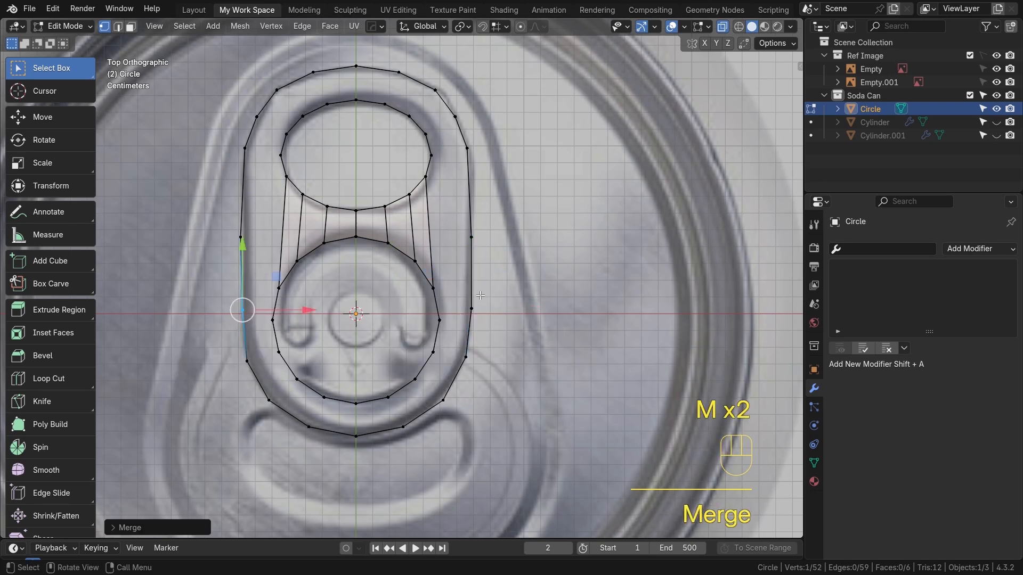
# Scale and move the side vertices to straighten the tab's outer edges against the reference
pyautogui.keyDown('shift'); pyautogui.click(471, 308); pyautogui.keyUp('shift')
pyautogui.press('s')
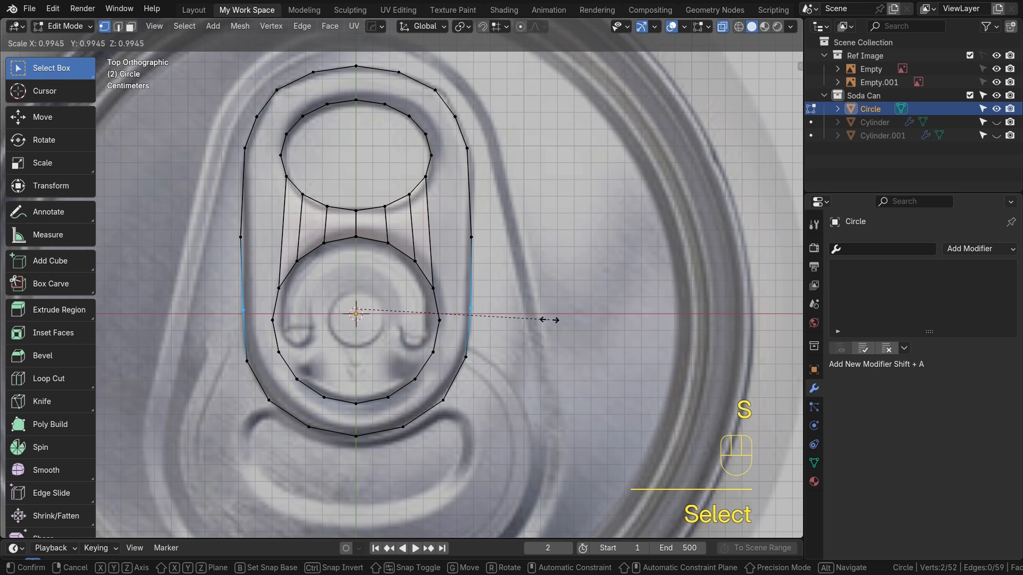
pyautogui.click(422, 279)
pyautogui.click(242, 237)
pyautogui.keyDown('shift'); pyautogui.click(450, 236); pyautogui.keyUp('shift')
pyautogui.press('s')
pyautogui.click(521, 258)
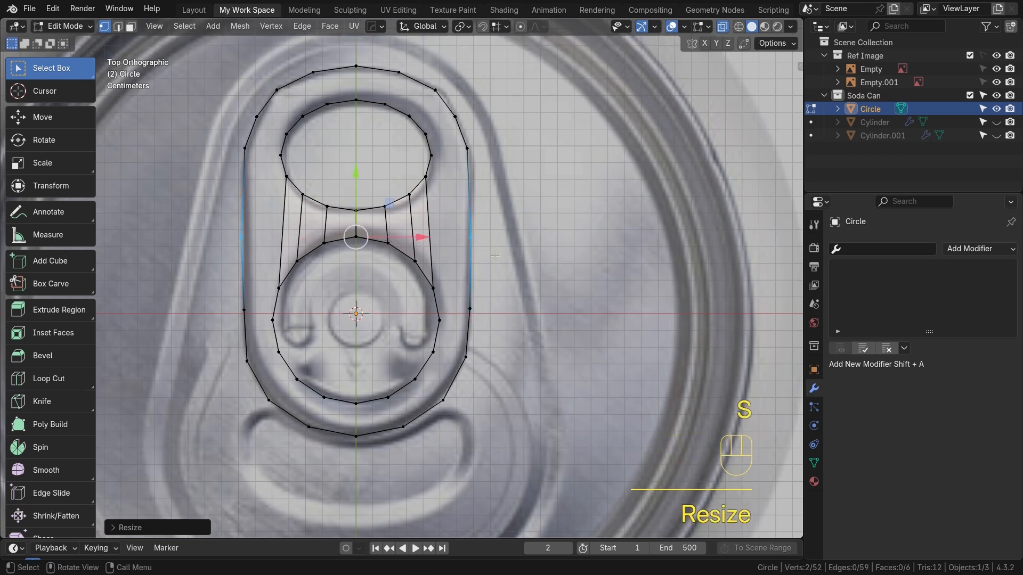
pyautogui.click(239, 240)
pyautogui.press('g')
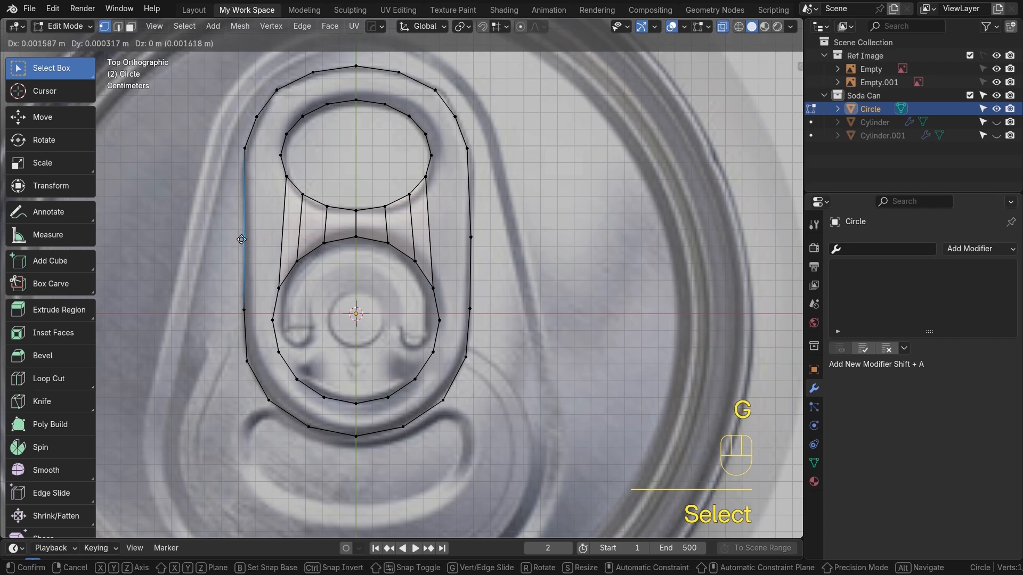
pyautogui.click(464, 210)
# Fill faces between the finger-hole ring and the outer top loop in edge mode, undoing the last stray face
pyautogui.keyDown('alt'); pyautogui.keyDown('shift'); pyautogui.moveTo(377, 150); pyautogui.dragTo(392, 276, button='middle'); pyautogui.keyUp('shift'); pyautogui.keyUp('alt')
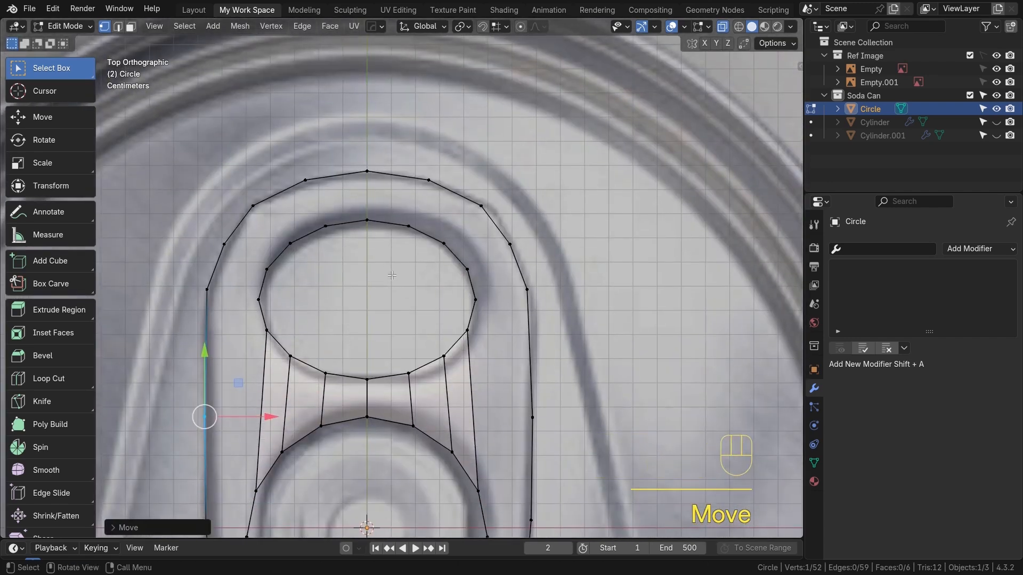
pyautogui.press('2')
pyautogui.click(377, 176)
pyautogui.keyDown('shift'); pyautogui.click(376, 221); pyautogui.keyUp('shift')
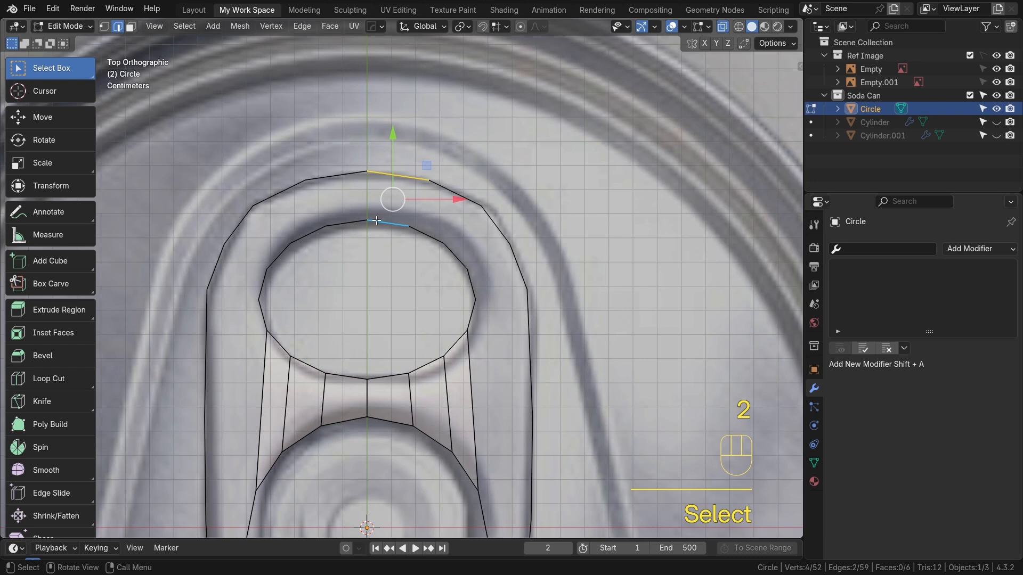
pyautogui.press('f')
pyautogui.press('f')
pyautogui.press('f')
pyautogui.press('f')
pyautogui.press('f')
pyautogui.press('f')
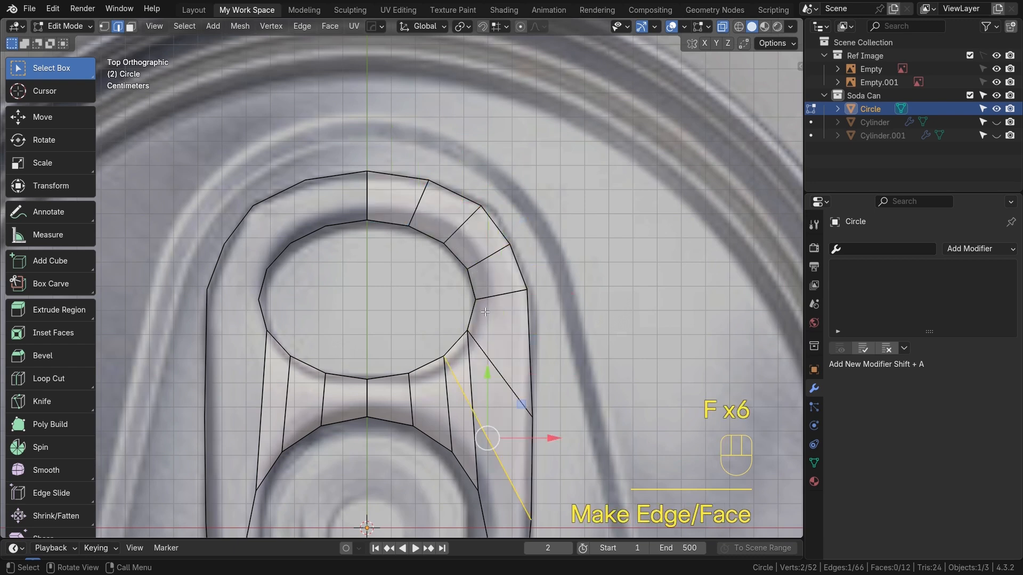
pyautogui.hotkey('ctrl', 'z')
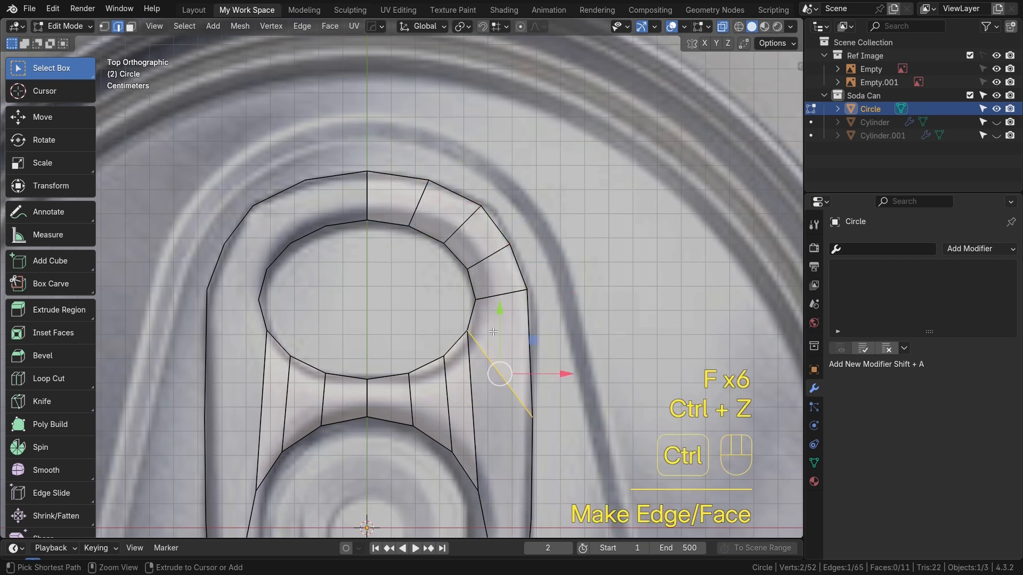
# Fill the remaining faces around the finger-hole ring and toggle X-ray off
pyautogui.hotkey('ctrl', 'z')
pyautogui.keyDown('shift'); pyautogui.moveTo(335, 198); pyautogui.dragTo(382, 176, button='middle'); pyautogui.keyUp('shift')
pyautogui.click(413, 176)
pyautogui.press('f')
pyautogui.press('f')
pyautogui.press('f')
pyautogui.hotkey('alt', 'z')
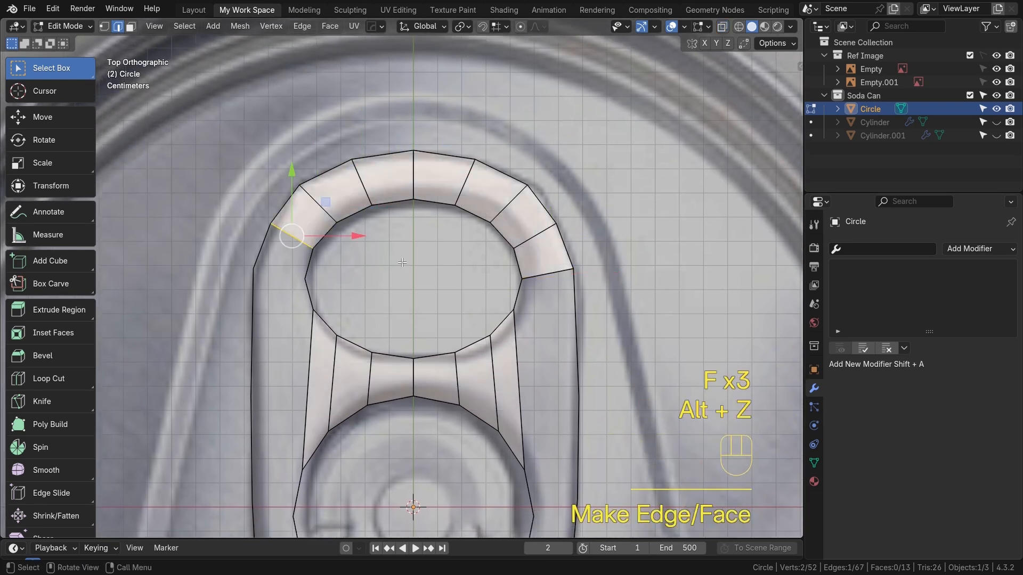
# Fill faces between the lower opening's edge and the outer loop all around the tab's bottom, undoing stray faces
pyautogui.keyDown('shift'); pyautogui.scroll(-3, 373, 186); pyautogui.keyUp('shift')
pyautogui.press('f')
pyautogui.press('f')
pyautogui.hotkey('ctrl', 'z')
pyautogui.keyDown('alt'); pyautogui.keyDown('shift'); pyautogui.moveTo(328, 243); pyautogui.dragTo(284, 96, button='middle'); pyautogui.keyUp('shift'); pyautogui.keyUp('alt')
pyautogui.click(380, 427)
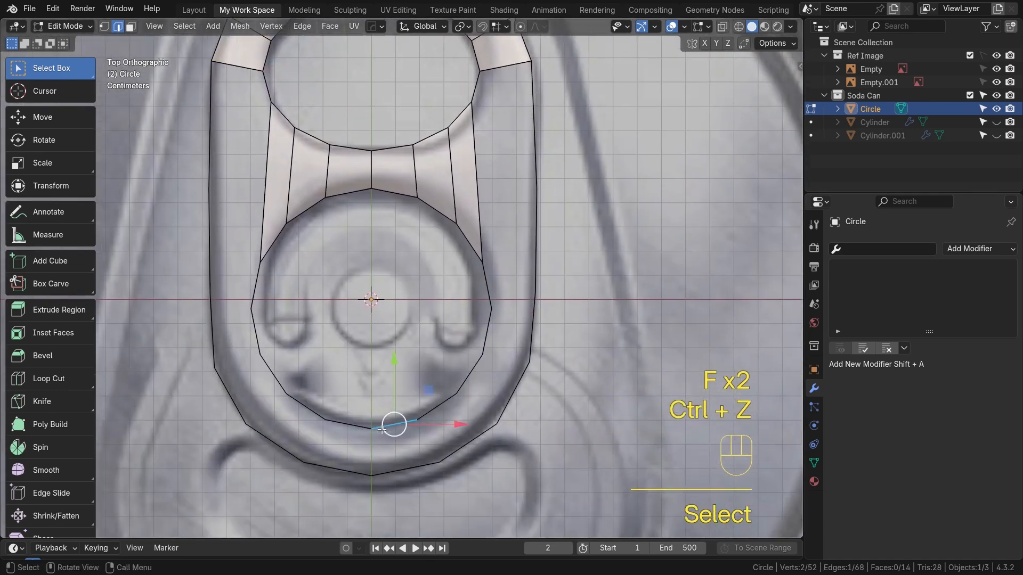
pyautogui.keyDown('shift'); pyautogui.click(405, 468); pyautogui.keyUp('shift')
pyautogui.press('f')
pyautogui.click(426, 449)
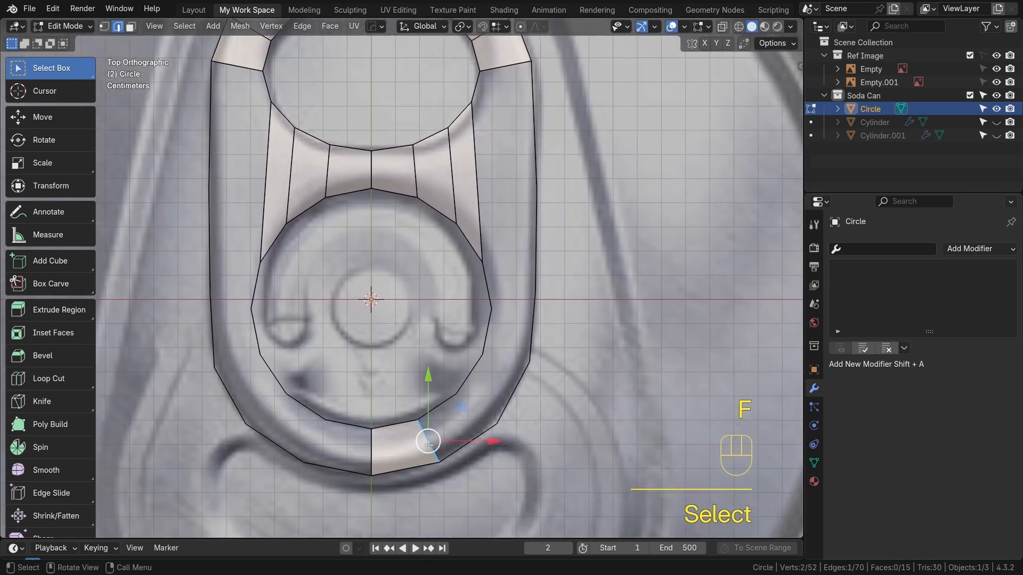
pyautogui.press('f')
pyautogui.press('f')
pyautogui.press('f')
pyautogui.press('f')
pyautogui.press('f')
pyautogui.hotkey('ctrl', 'z')
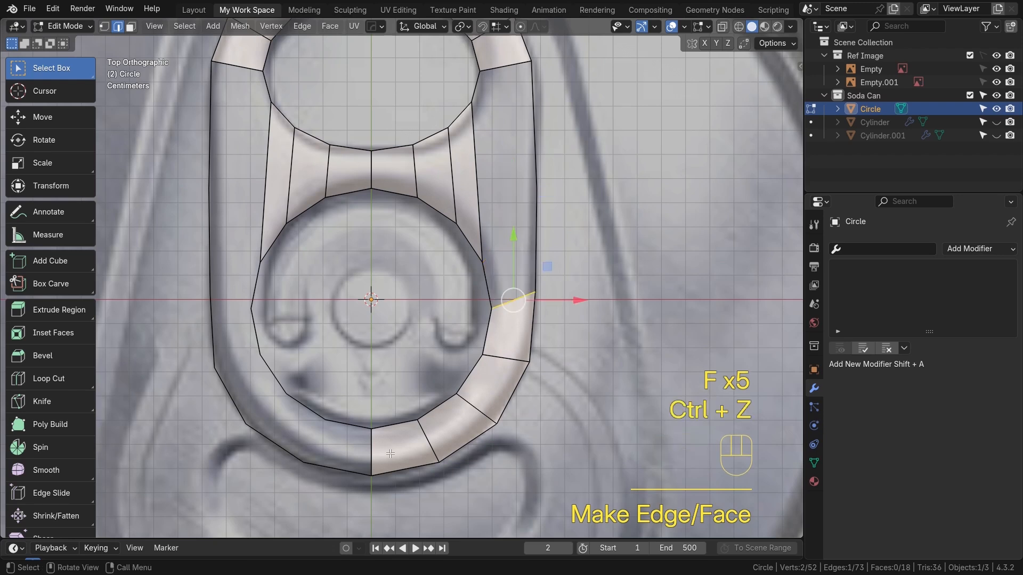
pyautogui.click(372, 449)
pyautogui.press('f')
pyautogui.press('f')
pyautogui.press('f')
pyautogui.press('f')
pyautogui.press('f')
pyautogui.hotkey('ctrl', 'z')
# Add a loop cut across the middle bar and fill the gaps between the bar and the outer edges on both sides
pyautogui.hotkey('ctrl', 'r')
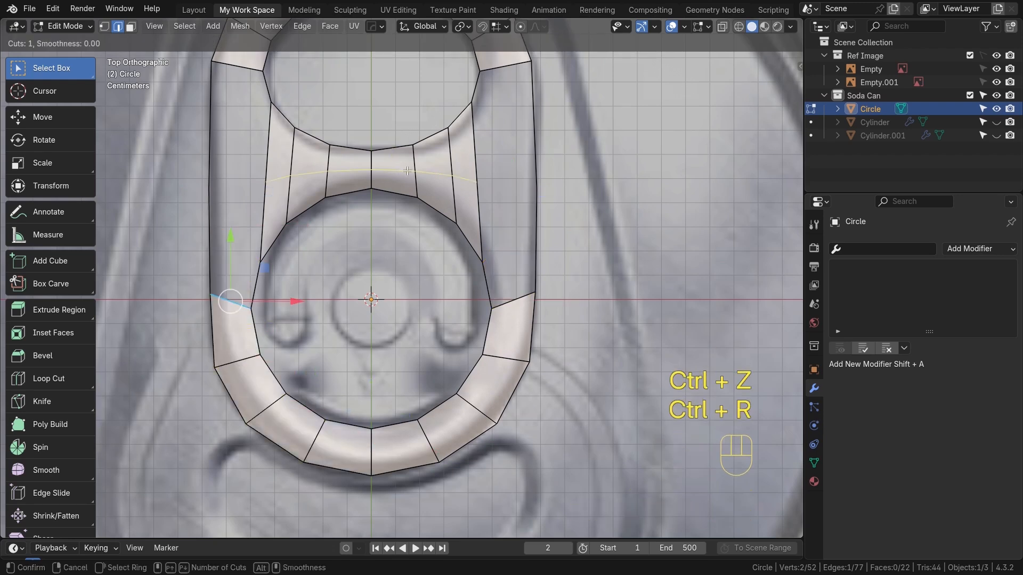
pyautogui.click(441, 174)
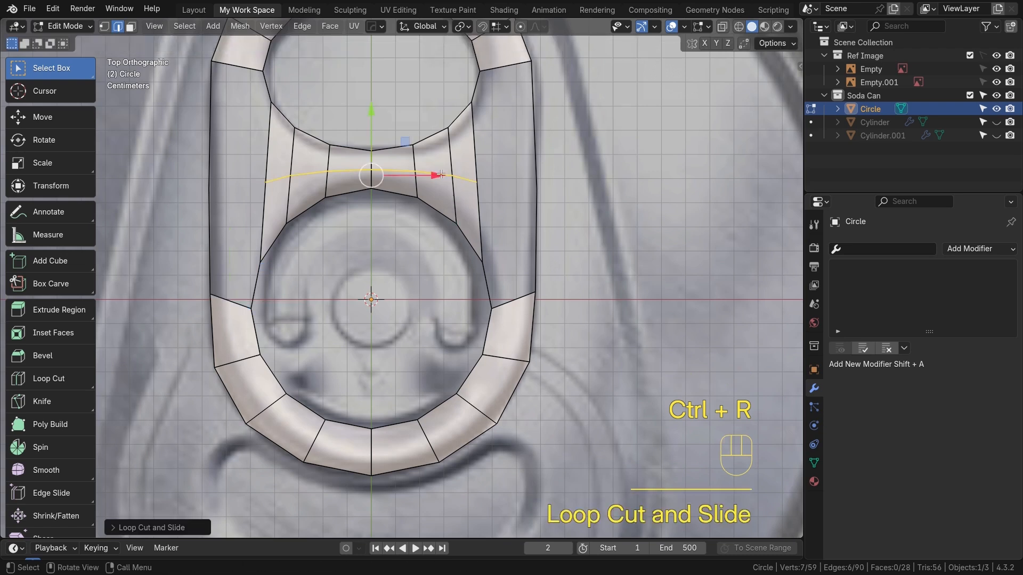
pyautogui.click(501, 72)
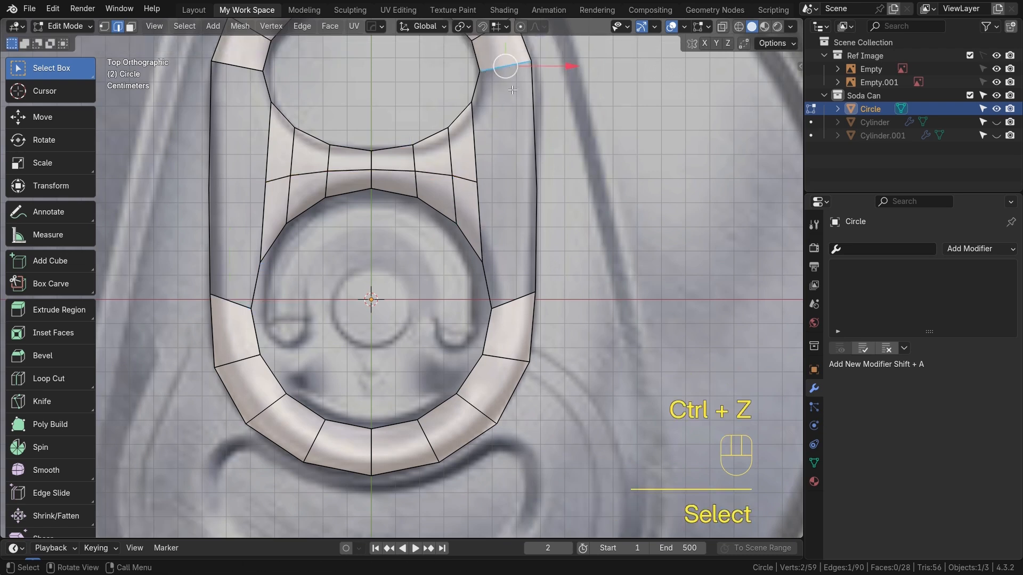
pyautogui.press('f')
pyautogui.press('f')
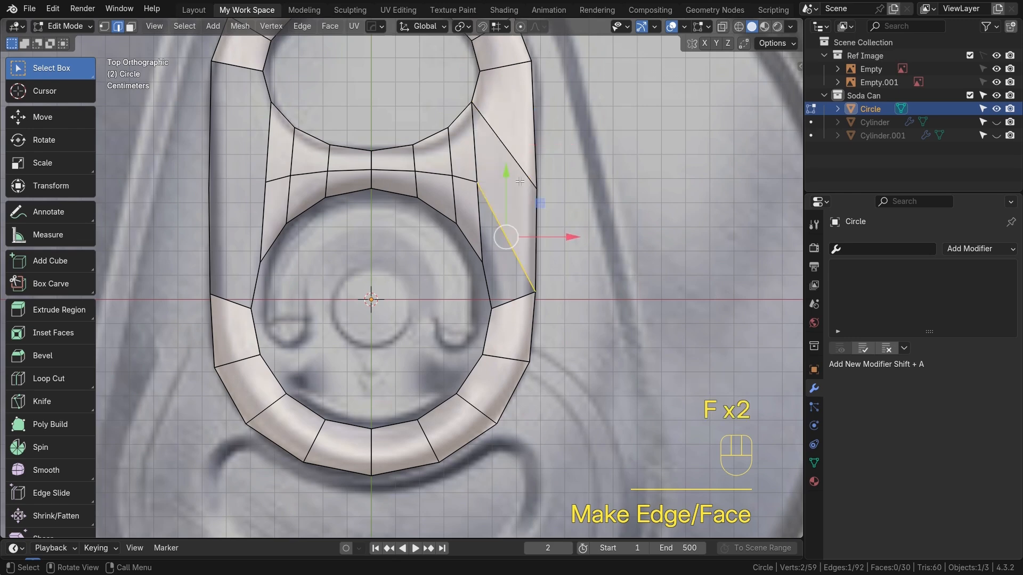
pyautogui.press('f')
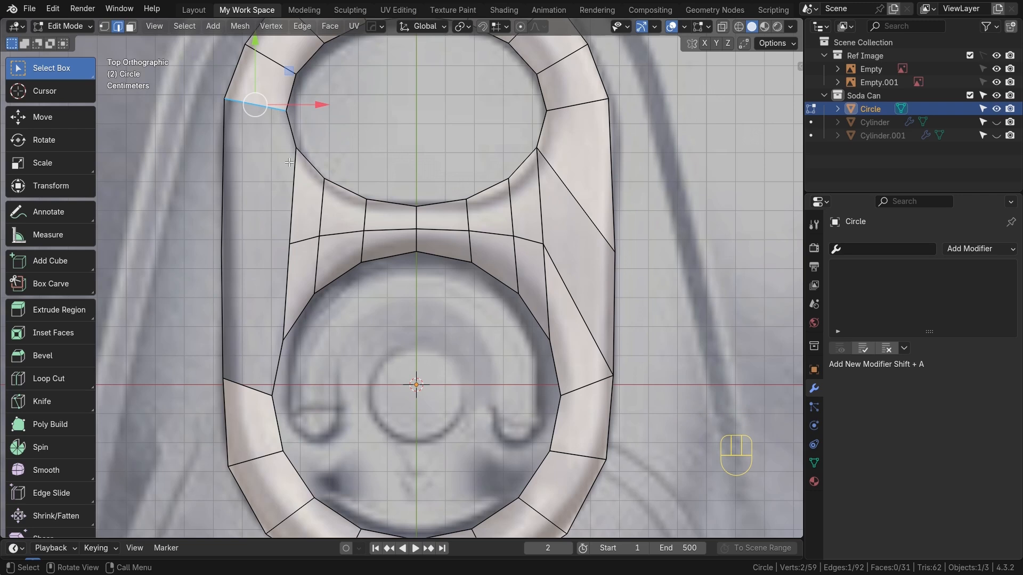
pyautogui.press('f')
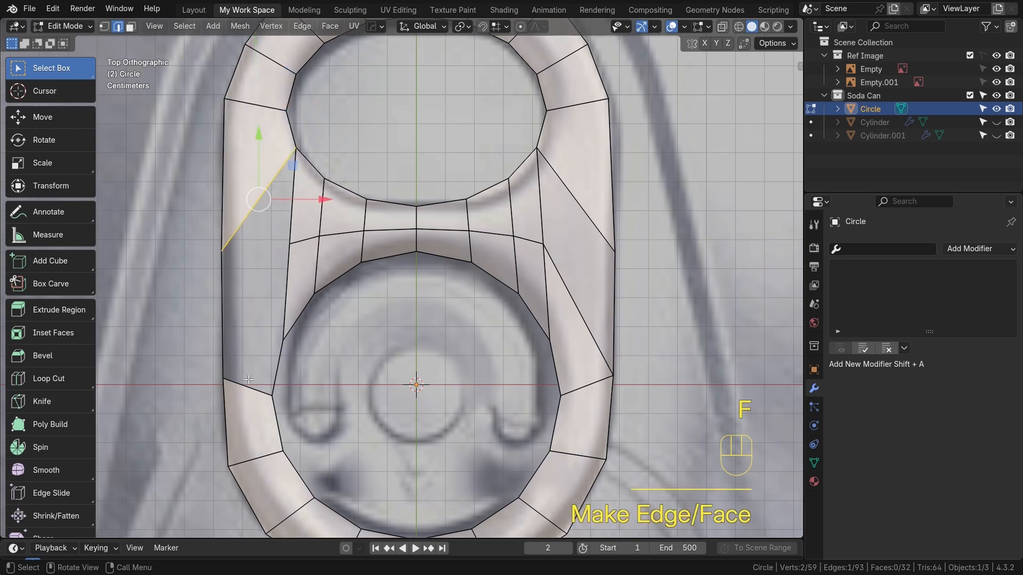
pyautogui.press('f')
pyautogui.press('2')
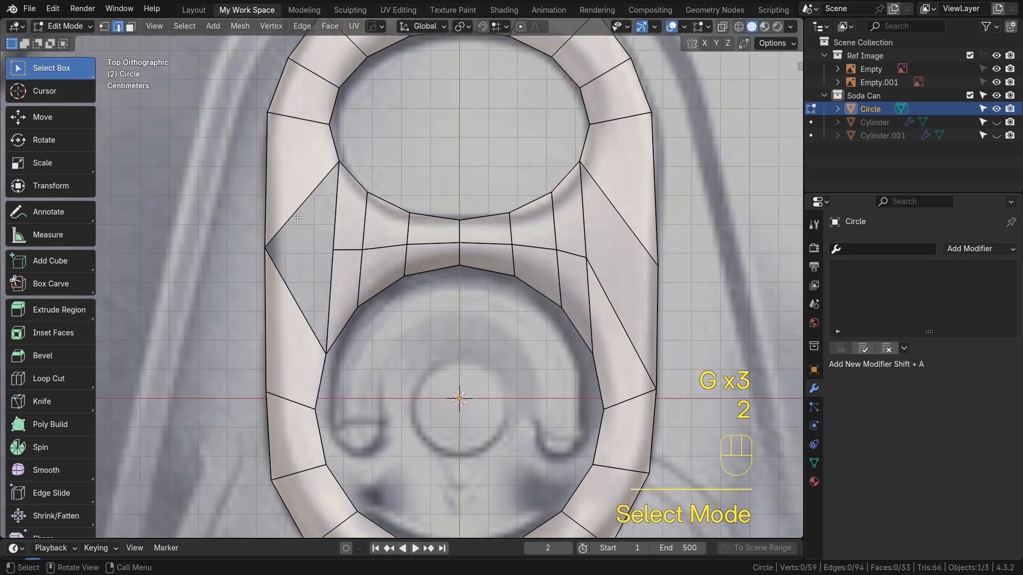
pyautogui.click(295, 305)
pyautogui.press('f')
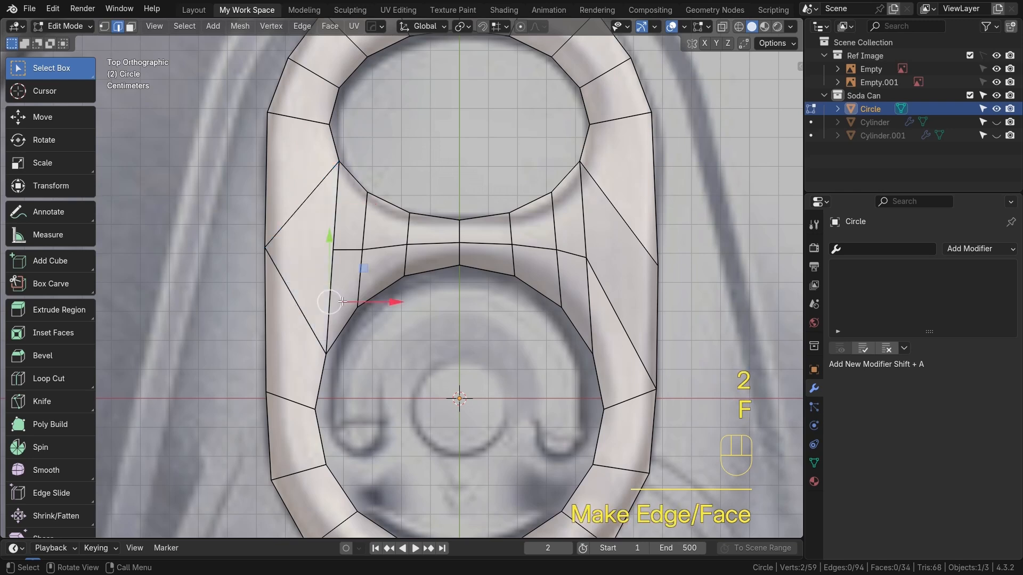
# Move the left-side vertices of the bar area to tidy its faces against the reference
pyautogui.press('1')
pyautogui.click(342, 268)
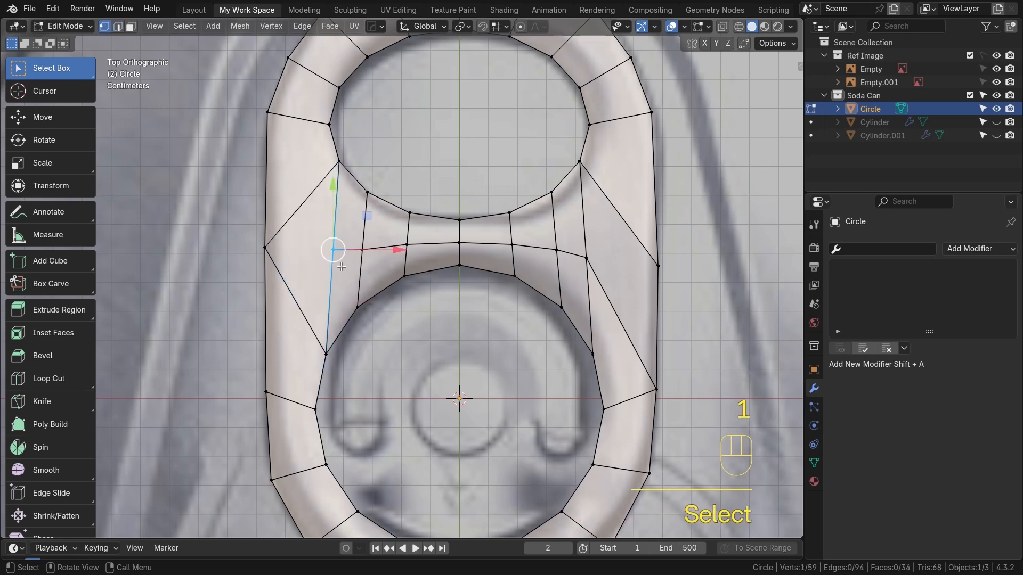
pyautogui.press('g')
pyautogui.click(351, 267)
pyautogui.click(331, 350)
pyautogui.press('g')
pyautogui.press('g')
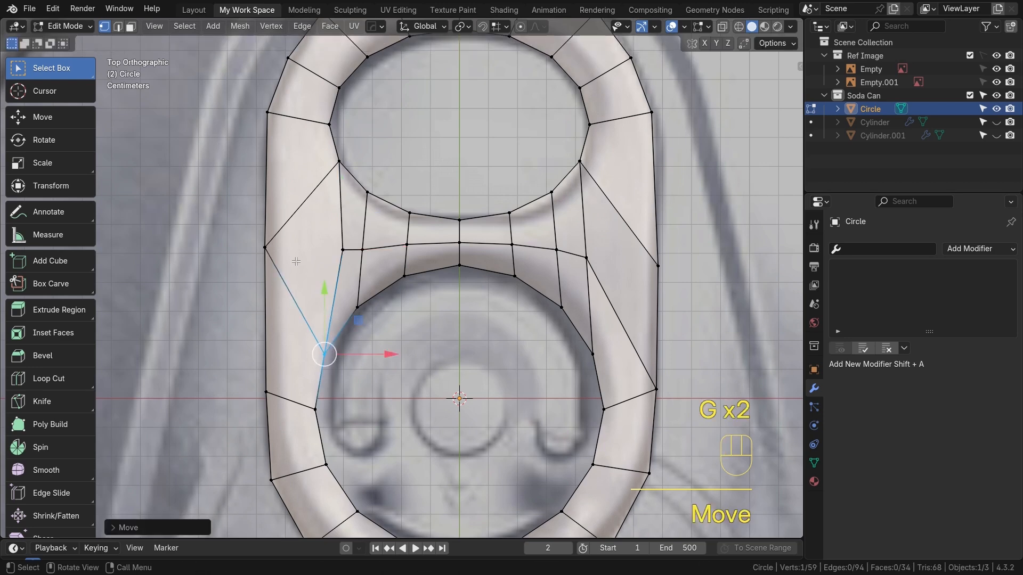
pyautogui.scroll(-3, 402, 282)
pyautogui.moveTo(399, 267)
pyautogui.keyDown('alt'); pyautogui.keyDown('shift'); pyautogui.mouseDown()
pyautogui.moveTo(390, 281)
pyautogui.moveTo(399, 281)
pyautogui.mouseUp(); pyautogui.keyUp('shift'); pyautogui.keyUp('alt')
pyautogui.scroll(2, 402, 290)
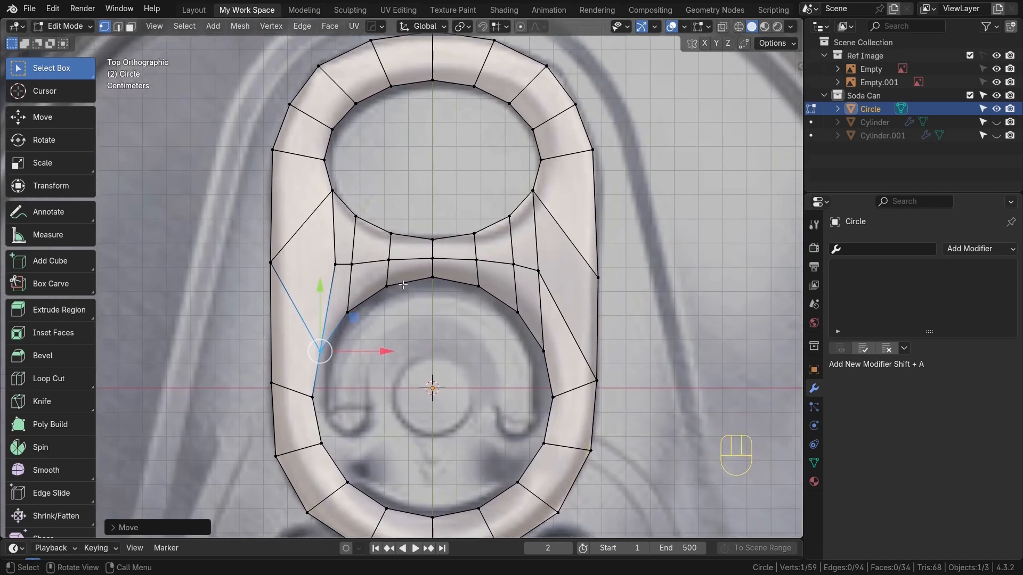
# Orbit around the tab in perspective to inspect the filled mesh
pyautogui.press('Tab')
pyautogui.press('Tab')
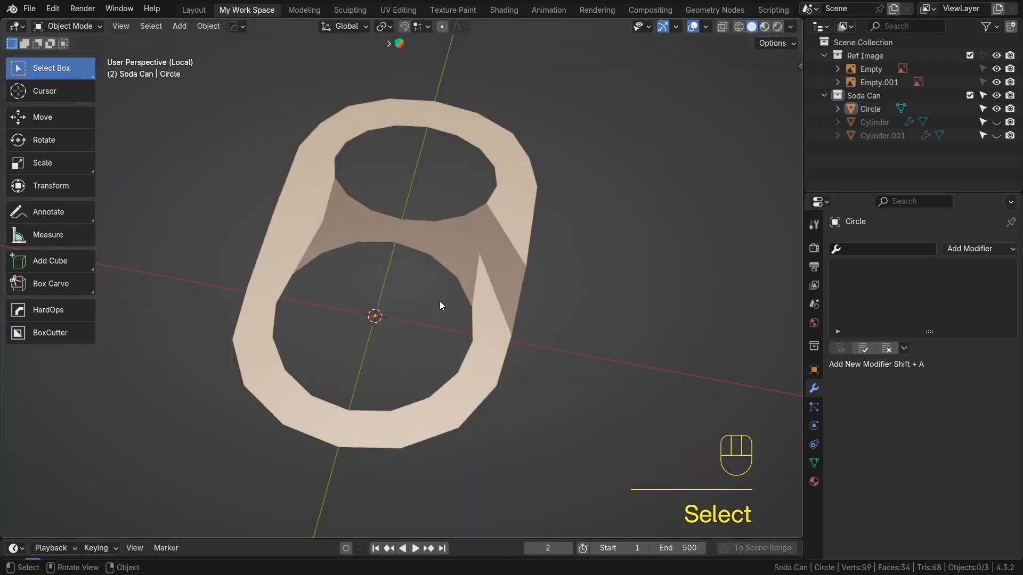
pyautogui.moveTo(440, 301); pyautogui.dragTo(557, 265, button='middle')
pyautogui.scroll(3, 504, 285)
pyautogui.keyDown('shift'); pyautogui.moveTo(490, 279); pyautogui.dragTo(509, 323, button='middle'); pyautogui.keyUp('shift')
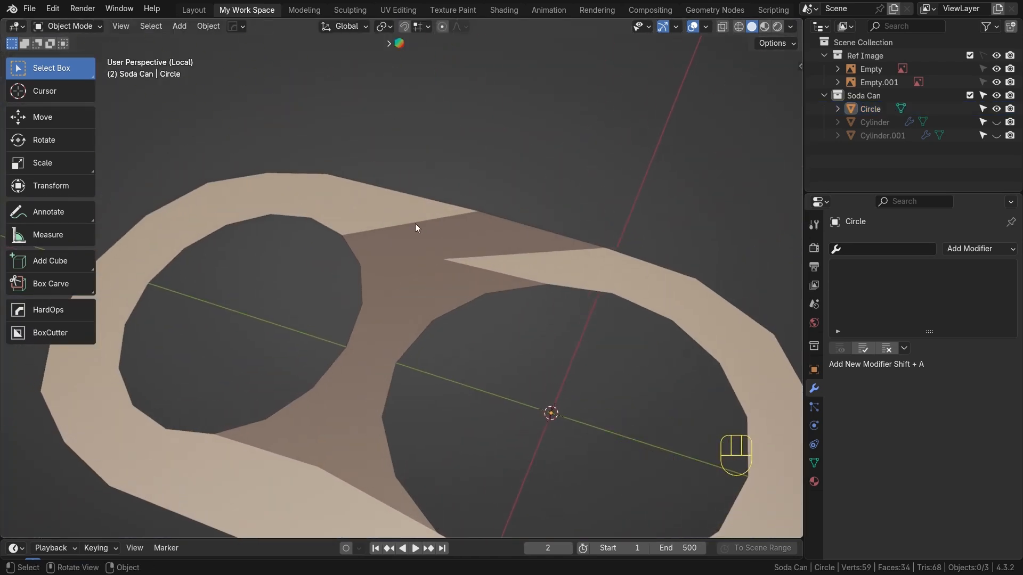
pyautogui.moveTo(401, 255); pyautogui.dragTo(360, 273, button='middle')
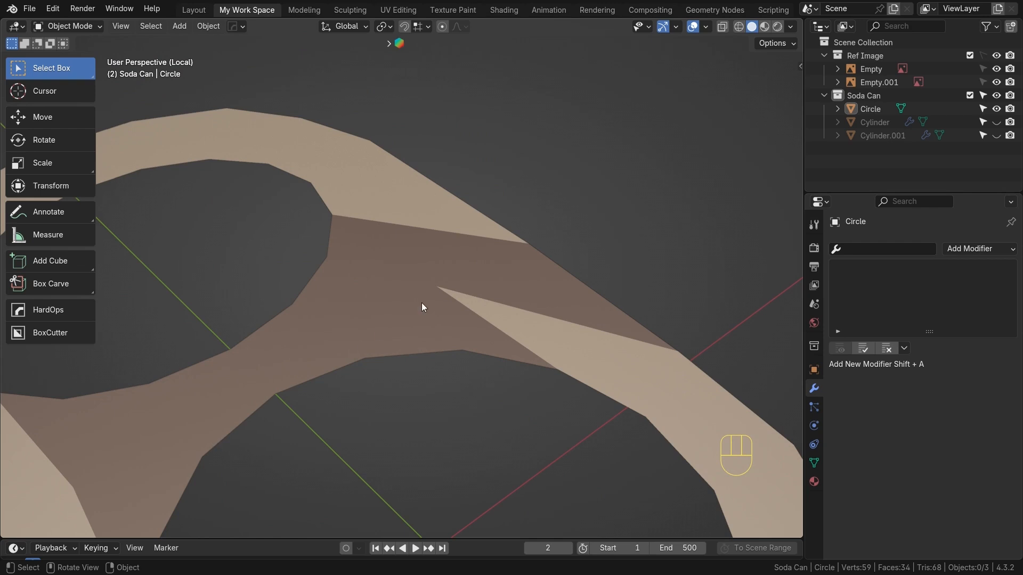
pyautogui.scroll(-3, 453, 318)
pyautogui.keyDown('shift'); pyautogui.moveTo(452, 318); pyautogui.dragTo(503, 288, button='middle'); pyautogui.keyUp('shift')
pyautogui.press('Tab')
pyautogui.scroll(-1, 447, 302)
pyautogui.moveTo(446, 302); pyautogui.dragTo(450, 302, button='middle')
# Enable the Face Orientation overlay and recalculate the normals of the whole tab mesh
pyautogui.press('a')
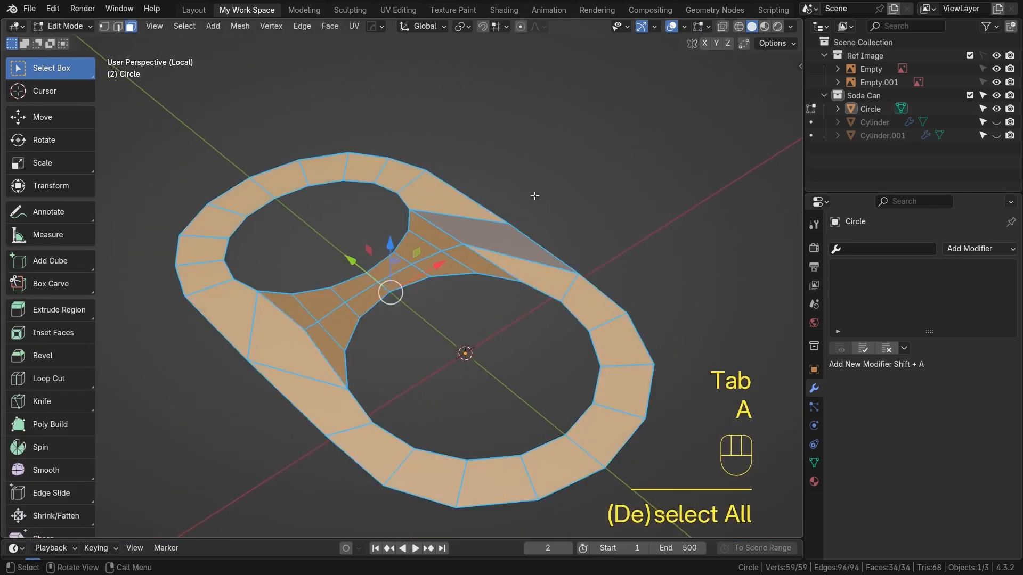
pyautogui.click(699, 26)
pyautogui.click(678, 24)
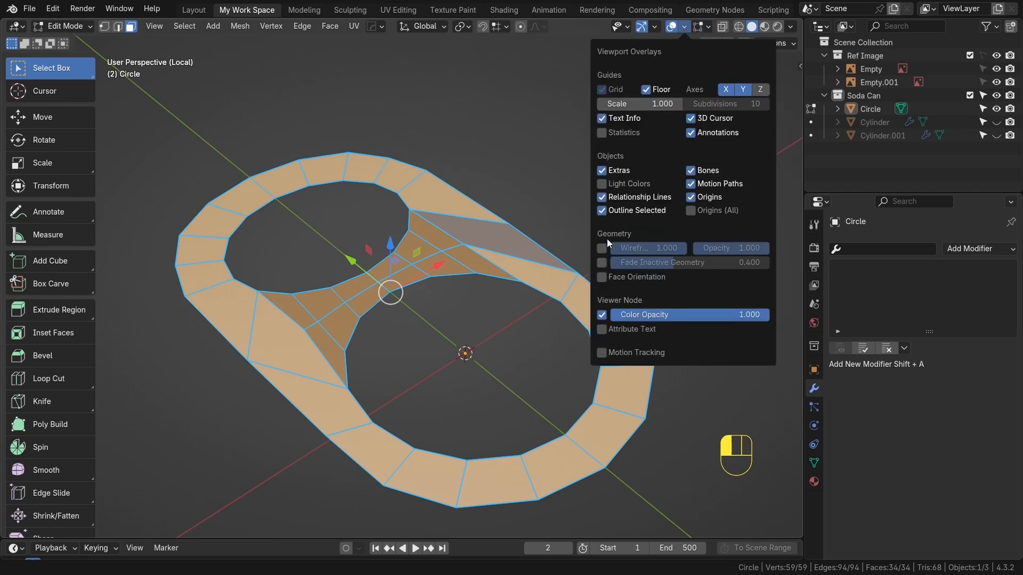
pyautogui.click(602, 277)
pyautogui.click(385, 302)
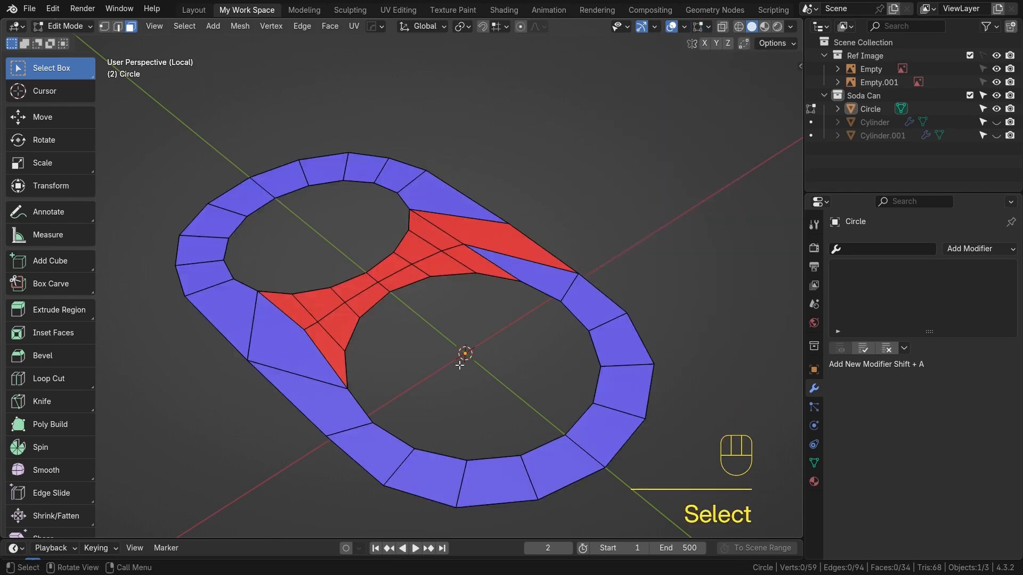
pyautogui.press('a')
pyautogui.hotkey('shift', 'n')
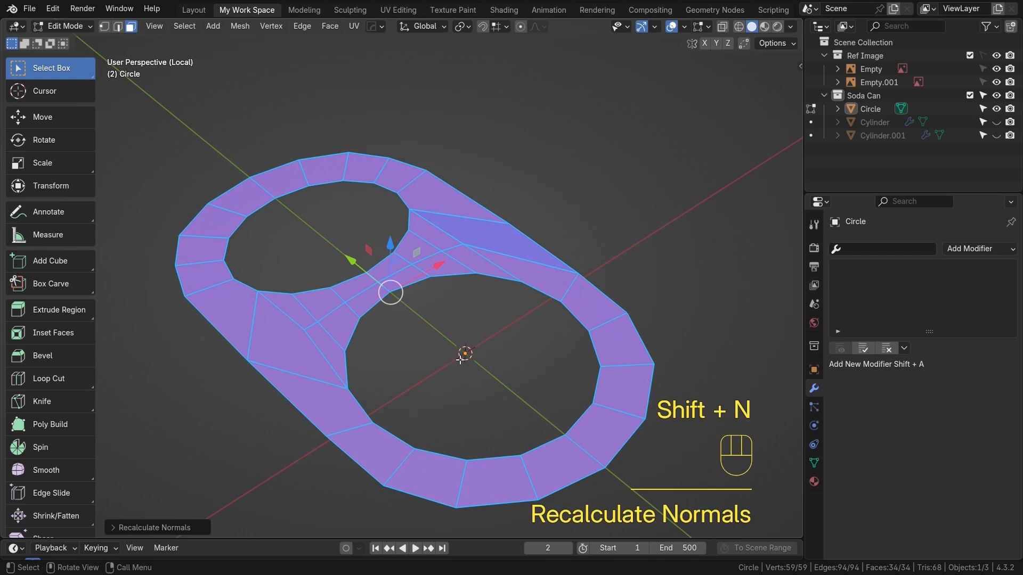
# Turn off the Face Orientation overlay
pyautogui.scroll(-1, 482, 319)
pyautogui.keyDown('shift'); pyautogui.moveTo(488, 325); pyautogui.dragTo(488, 319, button='middle'); pyautogui.keyUp('shift')
pyautogui.click(449, 276)
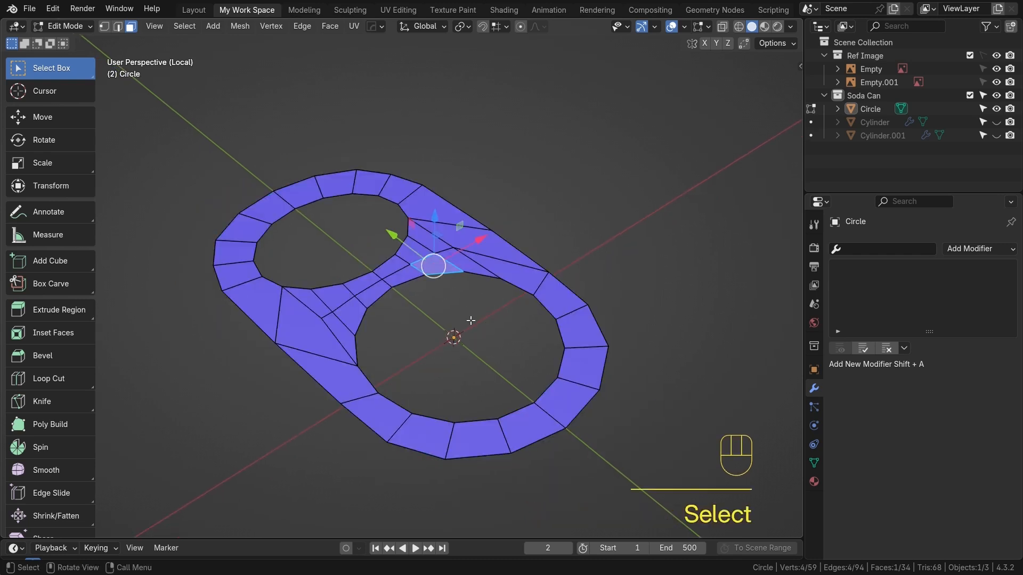
pyautogui.press('Tab')
pyautogui.click(706, 26)
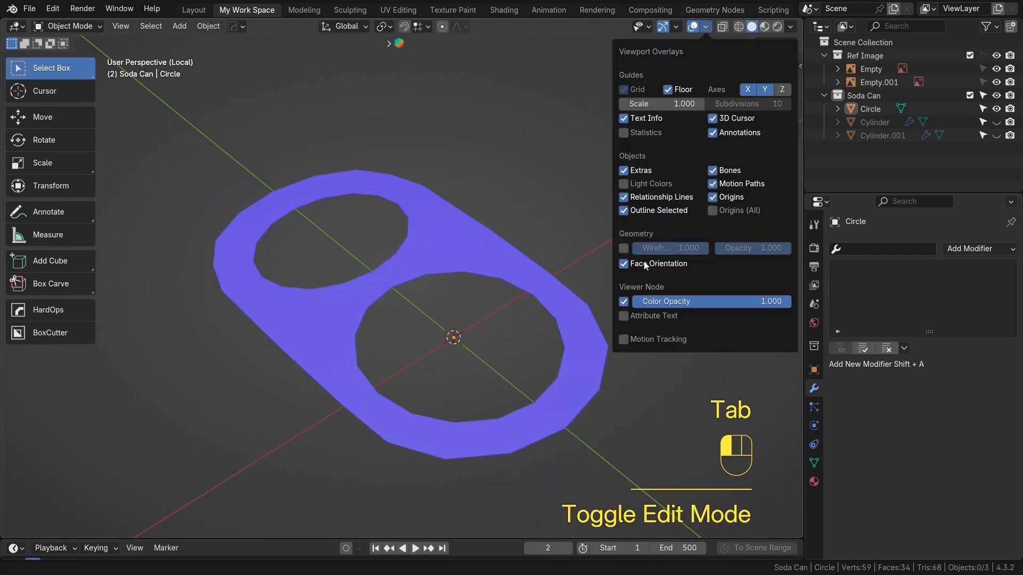
pyautogui.click(682, 261)
# Return to the top view with the reference visible and re-enter Edit Mode on the tab
pyautogui.press('Tab')
pyautogui.press('Tab')
pyautogui.click(421, 250)
pyautogui.moveTo(421, 249); pyautogui.dragTo(397, 233, button='middle')
pyautogui.press('KP_7')
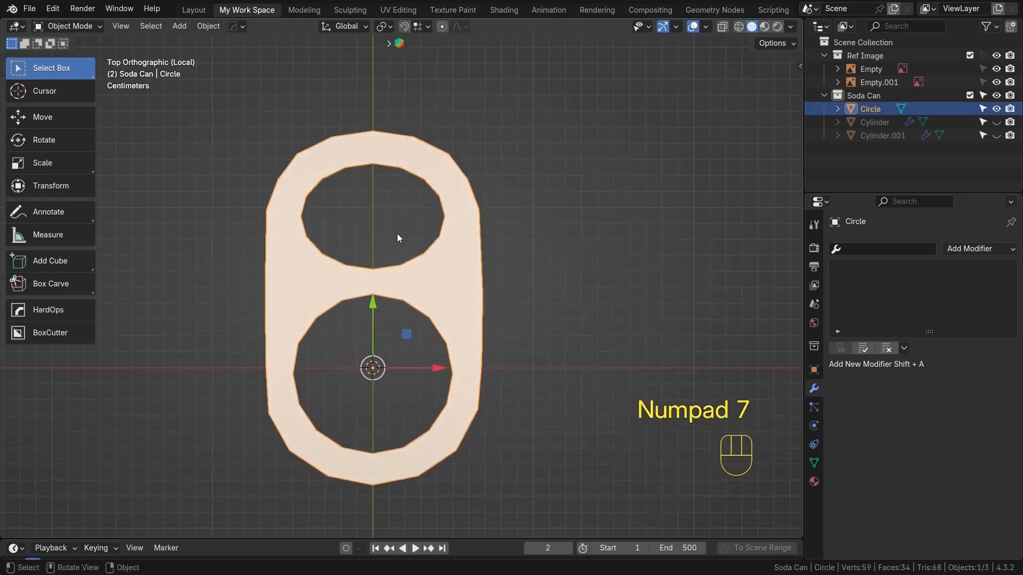
pyautogui.press('KP_Divide')
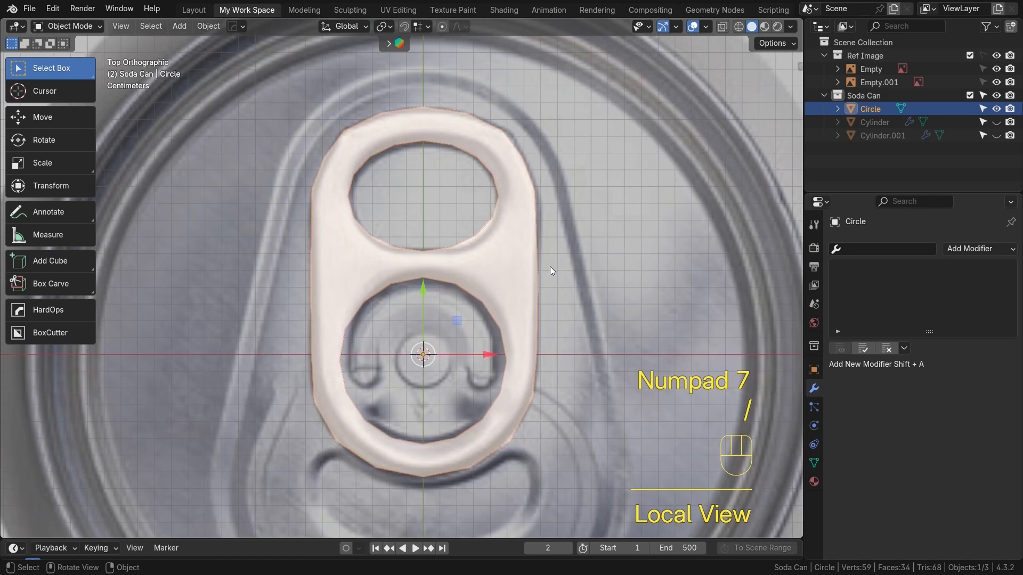
pyautogui.press('Tab')
pyautogui.scroll(2, 486, 249)
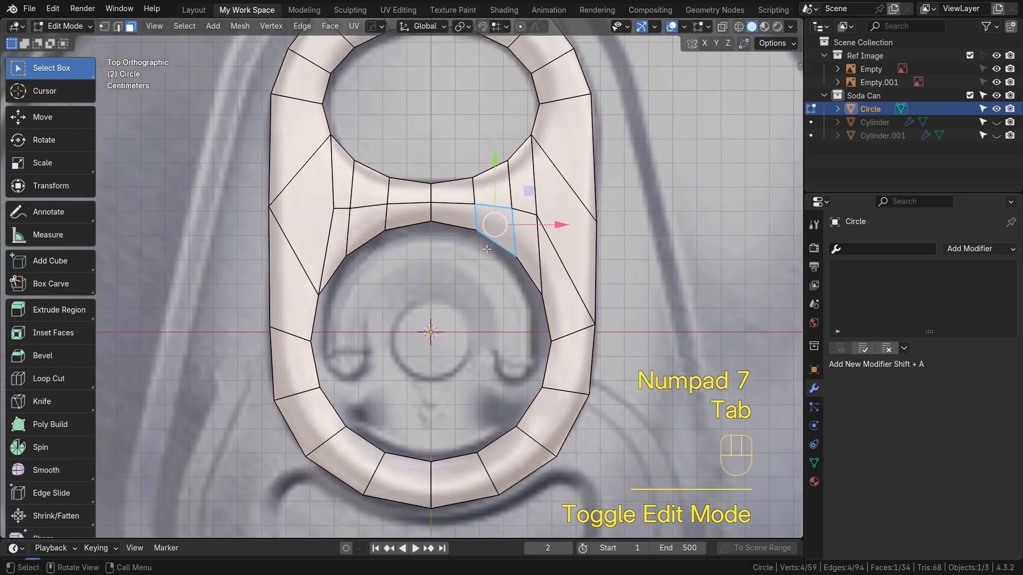
# Select the edge loops of both inner openings in edge mode
pyautogui.press('2')
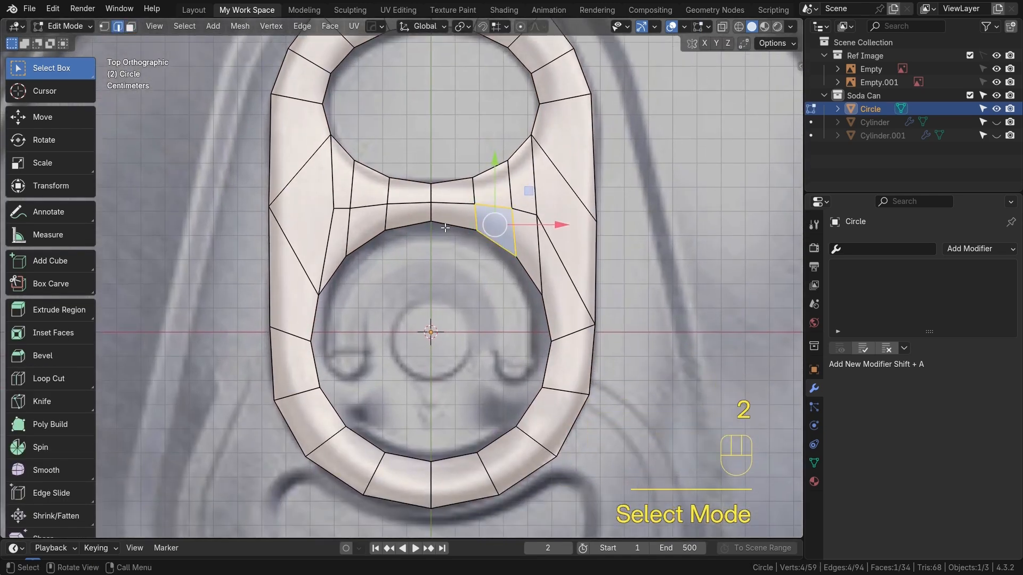
pyautogui.scroll(-1, 458, 213)
pyautogui.keyDown('alt'); pyautogui.keyDown('shift'); pyautogui.moveTo(436, 102); pyautogui.dragTo(428, 160); pyautogui.keyUp('shift'); pyautogui.keyUp('alt')
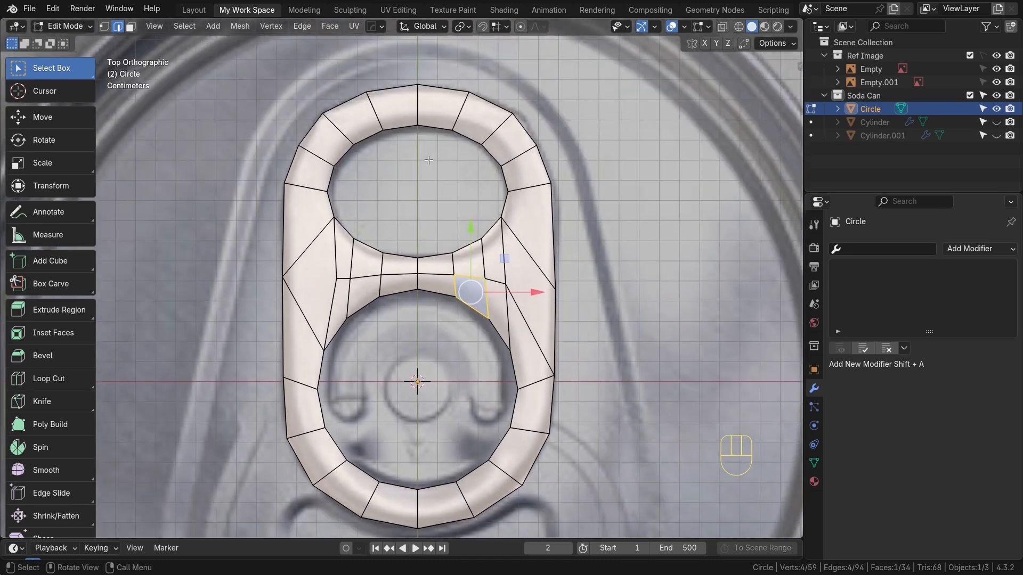
pyautogui.keyDown('alt'); pyautogui.click(443, 137); pyautogui.keyUp('alt')
pyautogui.keyDown('alt'); pyautogui.keyDown('shift'); pyautogui.click(435, 295); pyautogui.keyUp('shift'); pyautogui.keyUp('alt')
pyautogui.moveTo(436, 295); pyautogui.dragTo(442, 363, button='middle')
pyautogui.press('e')
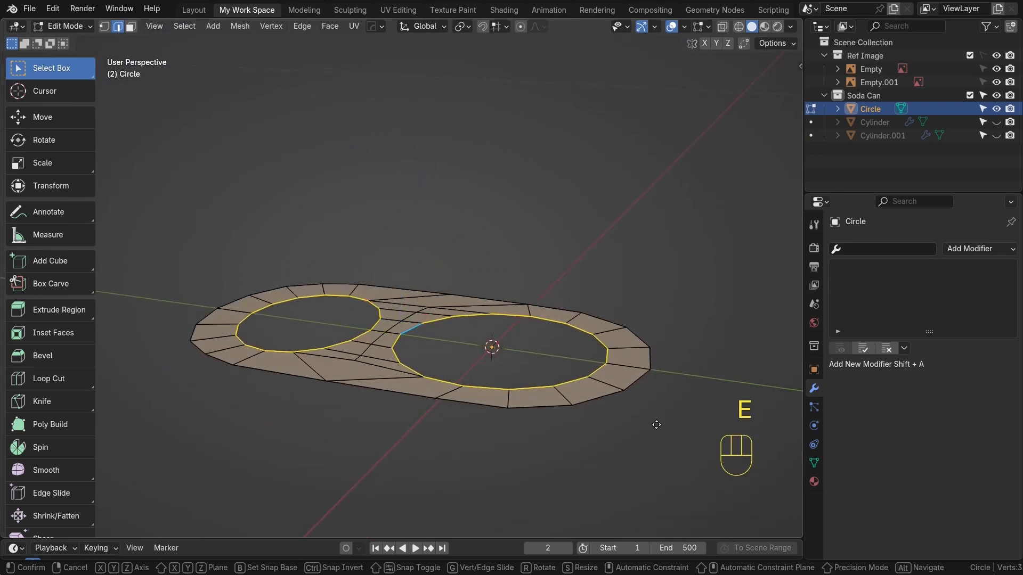
pyautogui.press('g')
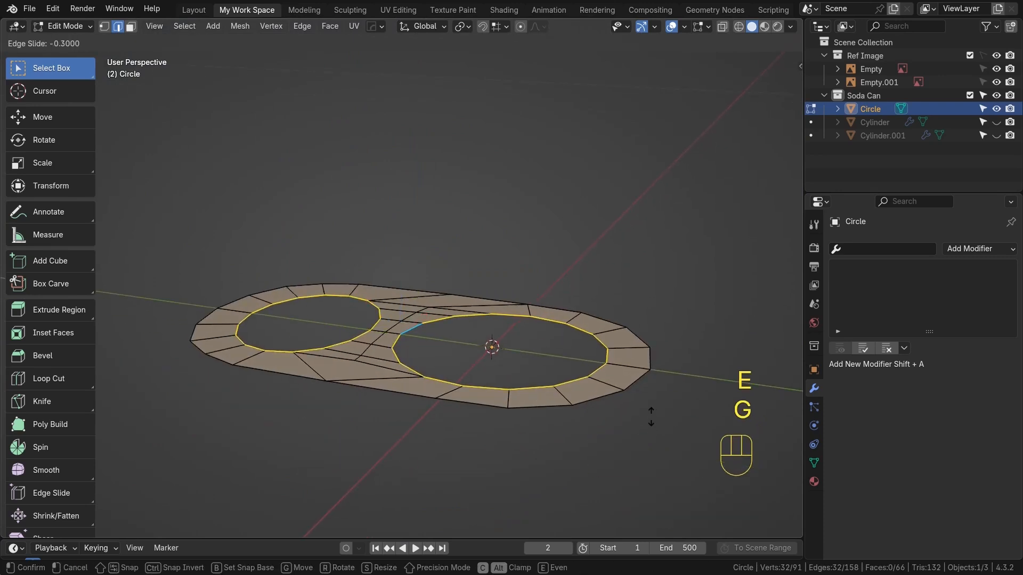
pyautogui.rightClick(618, 463)
pyautogui.hotkey('ctrl', 'z')
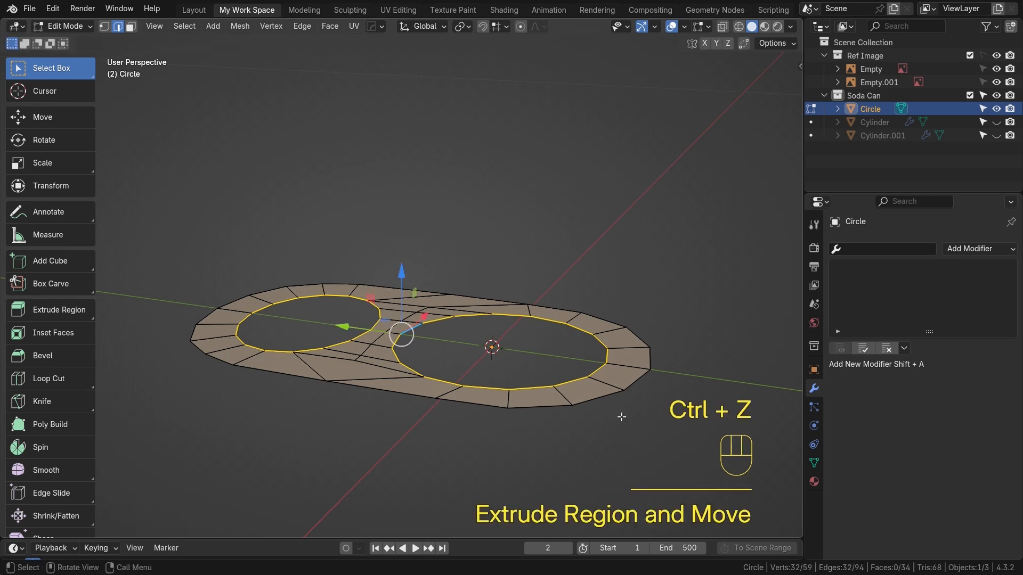
# Extrude both inner opening loops along Z to give the tab's inner walls depth
pyautogui.press('e')
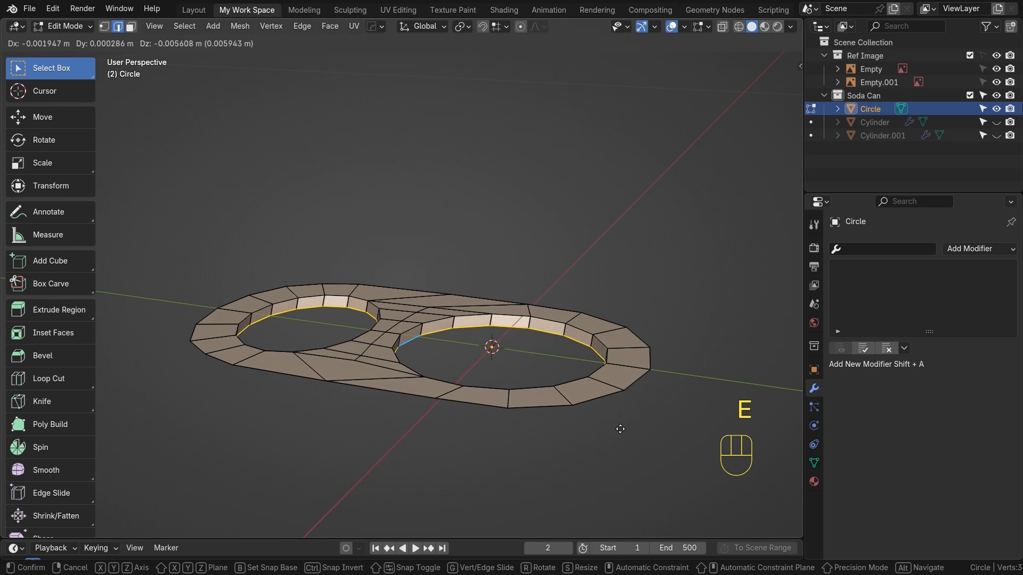
pyautogui.press('z')
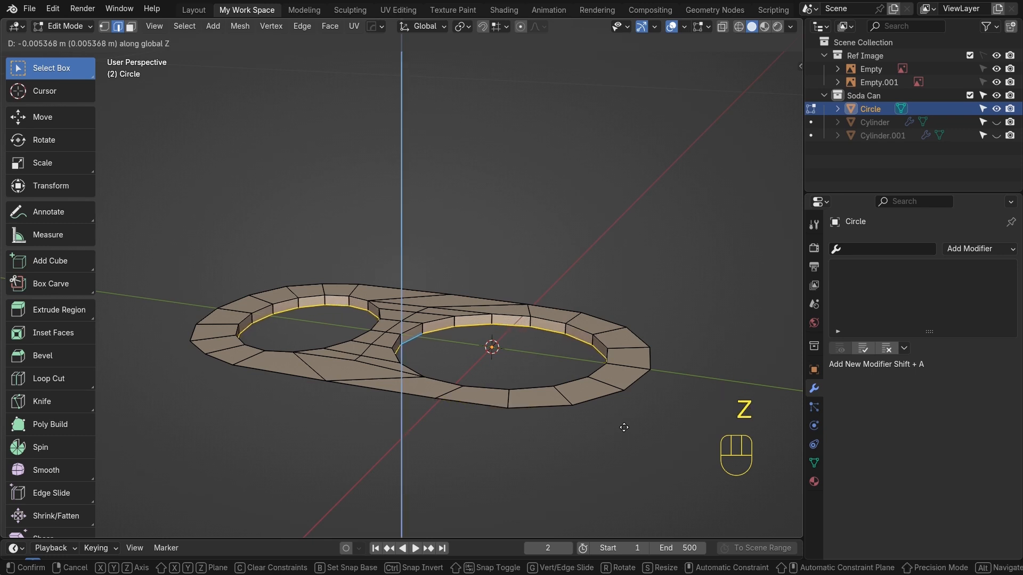
pyautogui.click(624, 427)
# Add a loop cut around the inner walls of both tab openings
pyautogui.scroll(2, 550, 378)
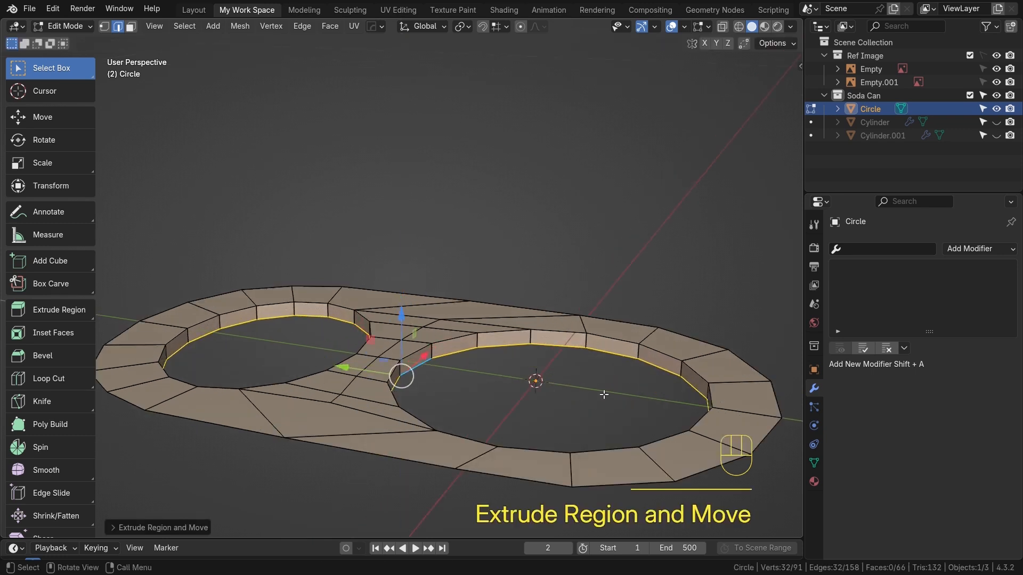
pyautogui.keyDown('shift'); pyautogui.moveTo(603, 395); pyautogui.dragTo(559, 342, button='middle'); pyautogui.keyUp('shift')
pyautogui.hotkey('ctrl', 'r')
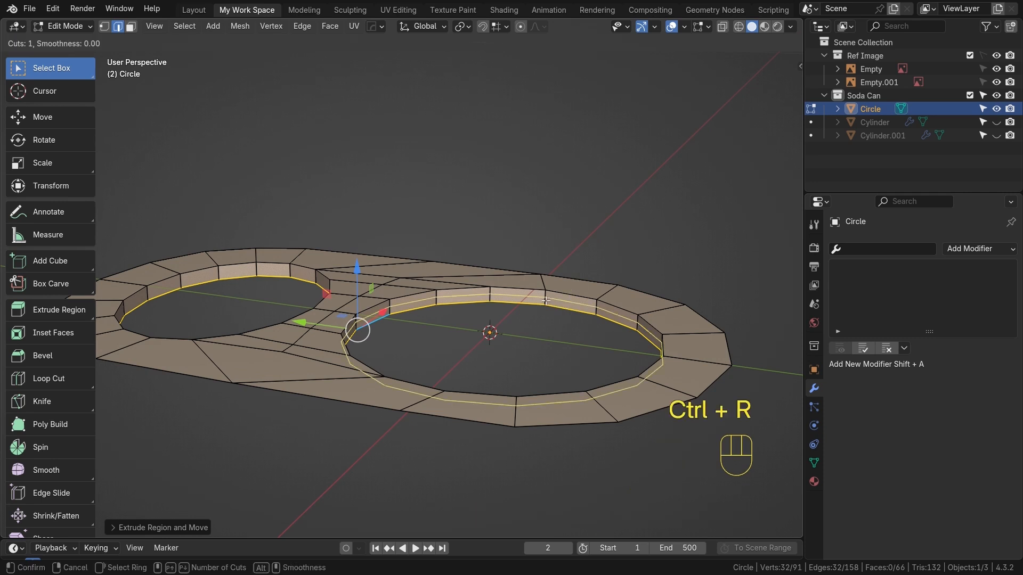
pyautogui.click(545, 300)
pyautogui.click(545, 300)
pyautogui.click(281, 277)
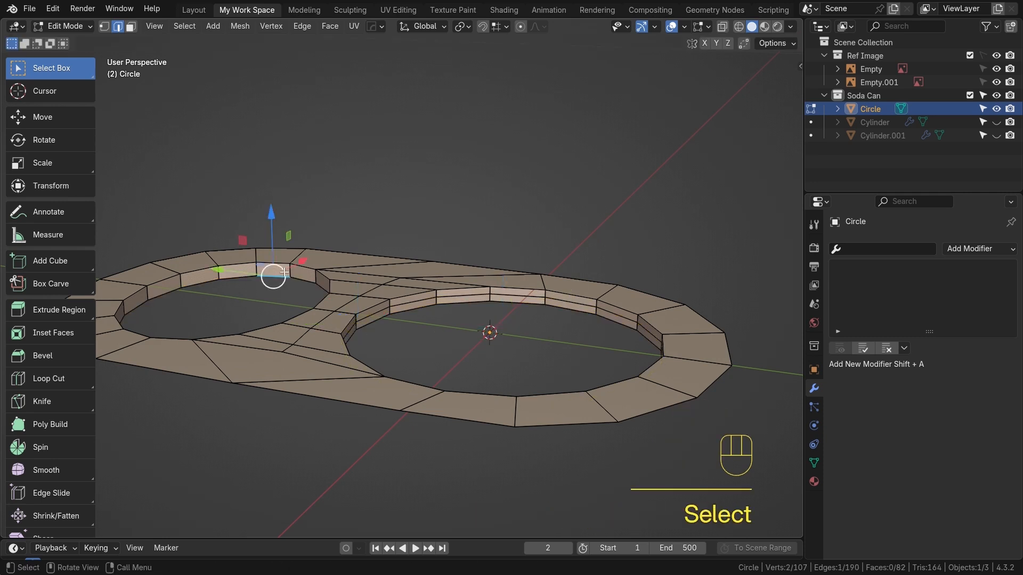
pyautogui.hotkey('ctrl', 'r')
pyautogui.click(287, 270)
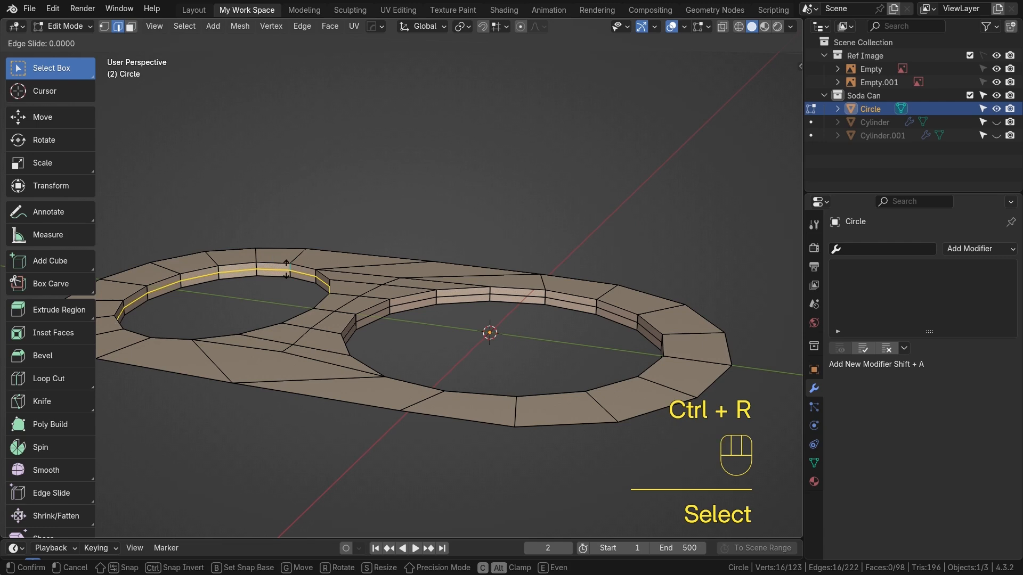
pyautogui.click(286, 271)
# Select both new wall loops and scale them inward using Individual Origins as the pivot point
pyautogui.moveTo(287, 270); pyautogui.dragTo(428, 90, button='middle')
pyautogui.keyDown('alt'); pyautogui.click(563, 294); pyautogui.keyUp('alt')
pyautogui.keyDown('alt'); pyautogui.keyDown('shift'); pyautogui.click(446, 62); pyautogui.keyUp('shift'); pyautogui.keyUp('alt')
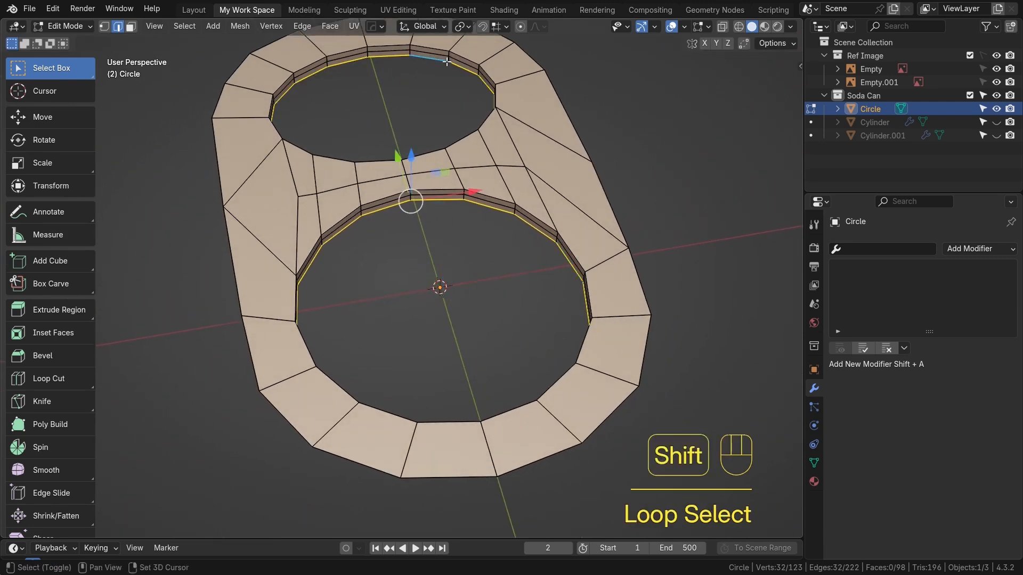
pyautogui.press('s')
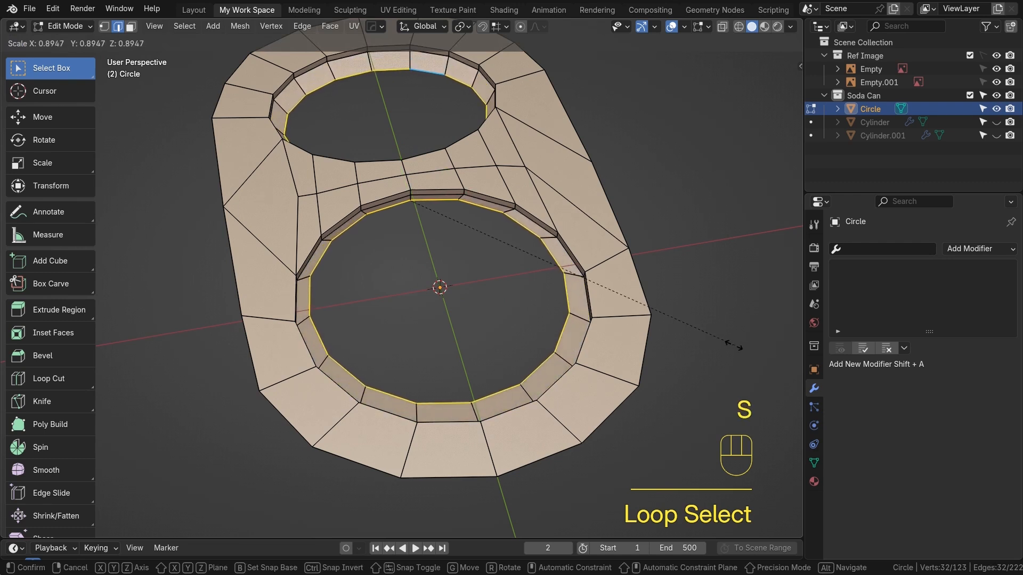
pyautogui.rightClick(744, 356)
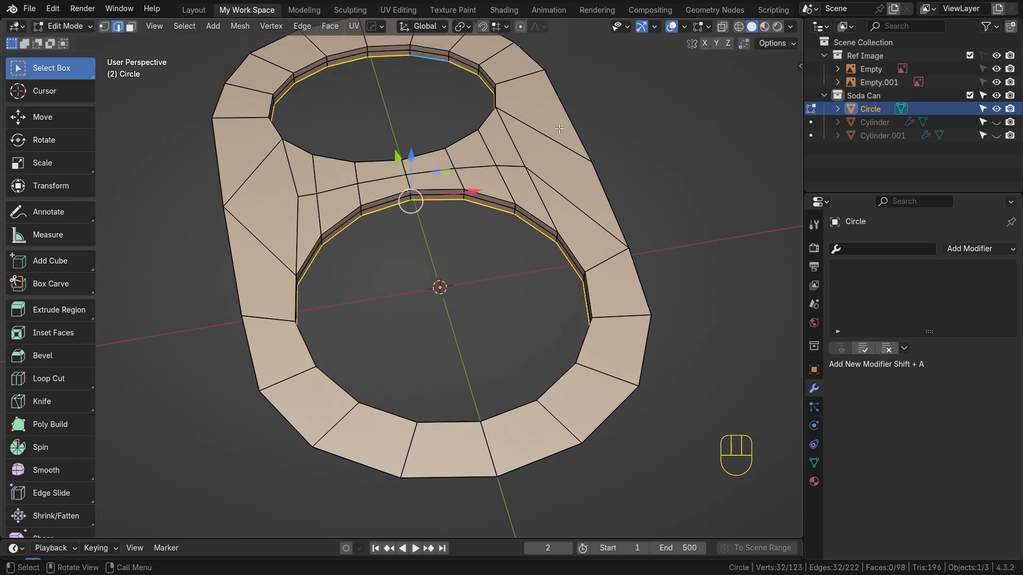
pyautogui.click(461, 27)
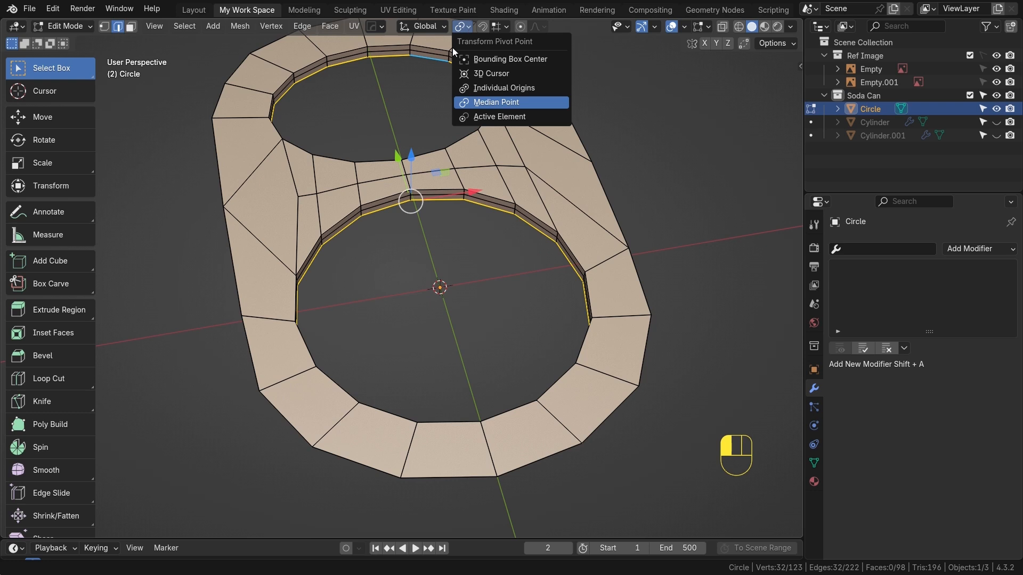
pyautogui.click(509, 87)
pyautogui.press('s')
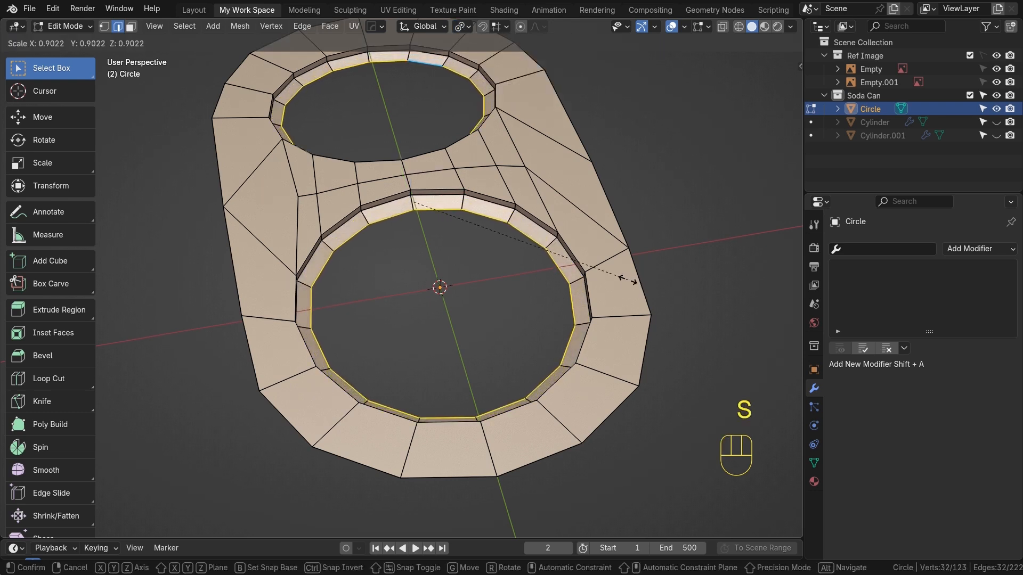
pyautogui.click(585, 281)
# In top view, select the edge path along the lower half of the bottom opening's inner rim
pyautogui.press('KP_7')
pyautogui.keyDown('alt'); pyautogui.keyDown('shift'); pyautogui.moveTo(484, 208); pyautogui.dragTo(455, 225, button='middle'); pyautogui.keyUp('shift'); pyautogui.keyUp('alt')
pyautogui.scroll(1, 459, 255)
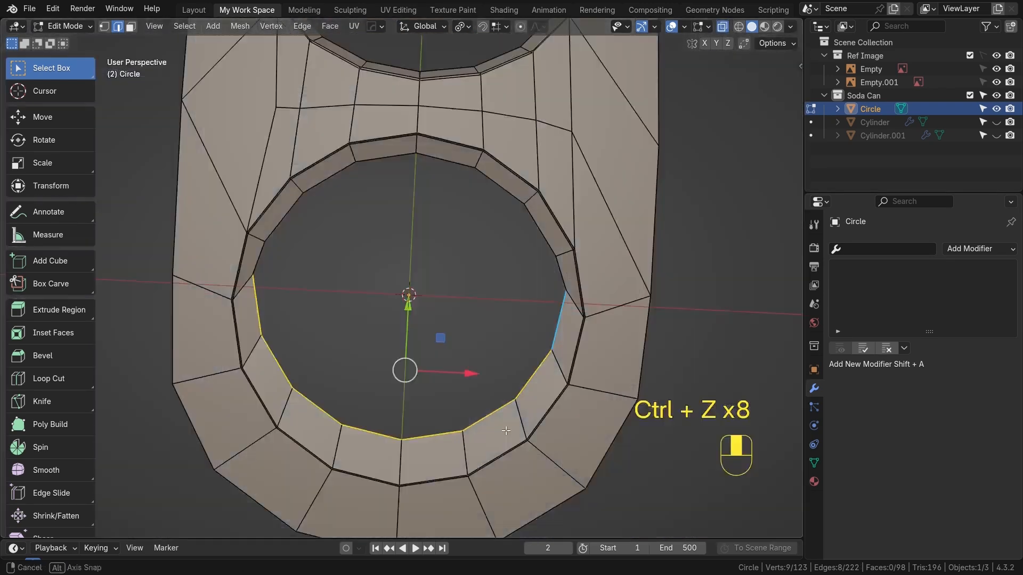
pyautogui.moveTo(505, 426); pyautogui.dragTo(408, 385, button='middle')
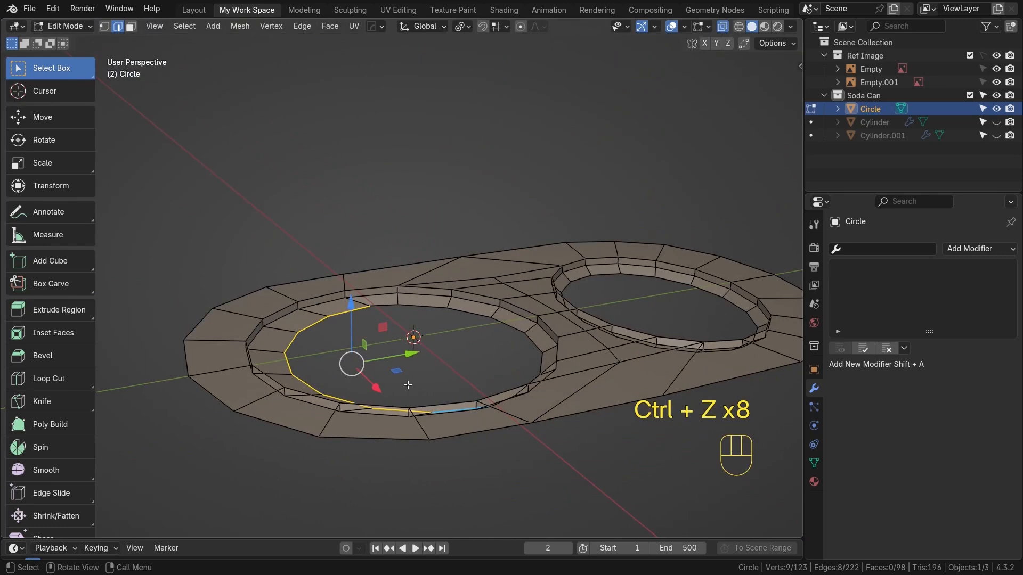
pyautogui.press('KP_7')
pyautogui.keyDown('alt'); pyautogui.keyDown('shift'); pyautogui.moveTo(325, 335); pyautogui.dragTo(422, 336, button='middle'); pyautogui.keyUp('shift'); pyautogui.keyUp('alt')
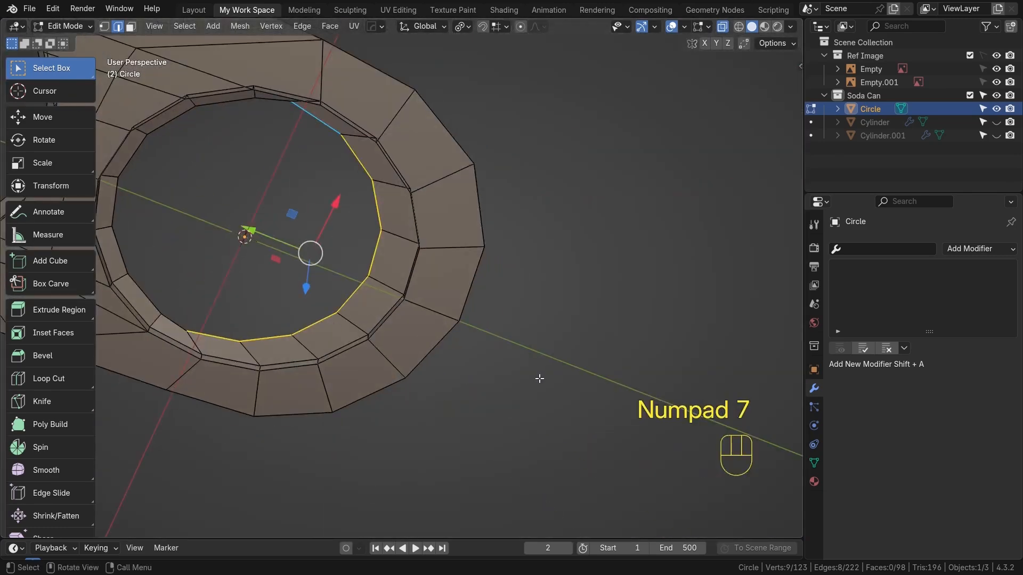
pyautogui.press('KP_7')
pyautogui.keyDown('alt'); pyautogui.keyDown('shift'); pyautogui.moveTo(395, 257); pyautogui.dragTo(426, 394, button='middle'); pyautogui.keyUp('shift'); pyautogui.keyUp('alt')
pyautogui.click(229, 318)
pyautogui.keyDown('shift'); pyautogui.click(512, 361); pyautogui.keyUp('shift')
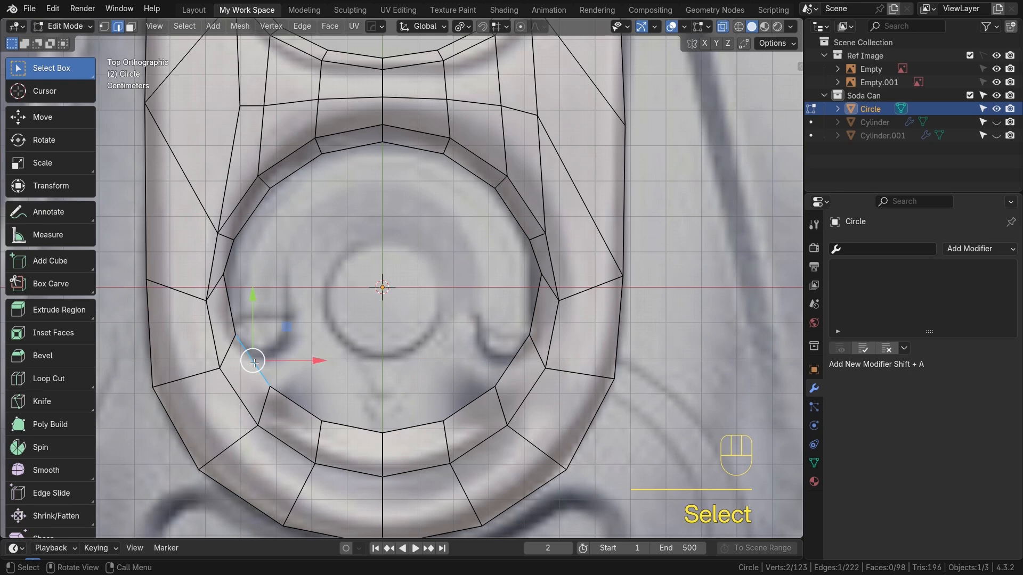
pyautogui.keyDown('ctrl'); pyautogui.click(456, 405); pyautogui.keyUp('ctrl')
# Extrude the selected rim edges inward along Y, then scale and move them toward the opening's centre
pyautogui.scroll(-1, 482, 460)
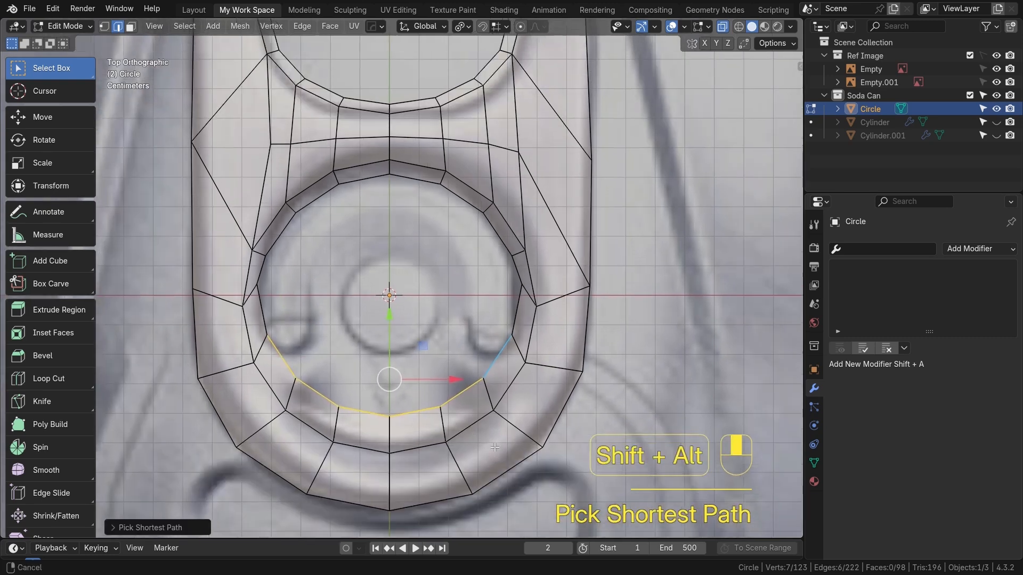
pyautogui.press('e')
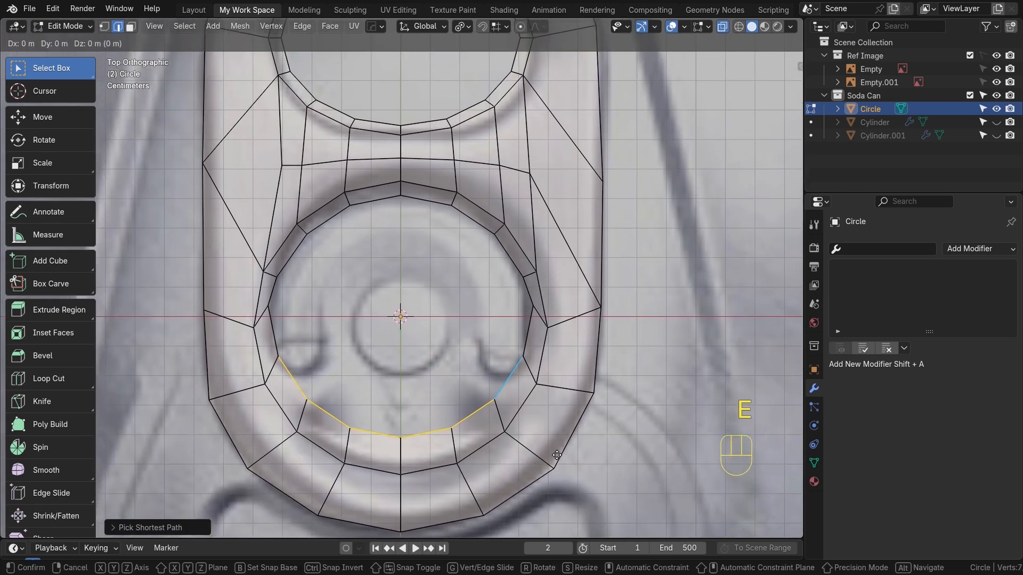
pyautogui.press('y')
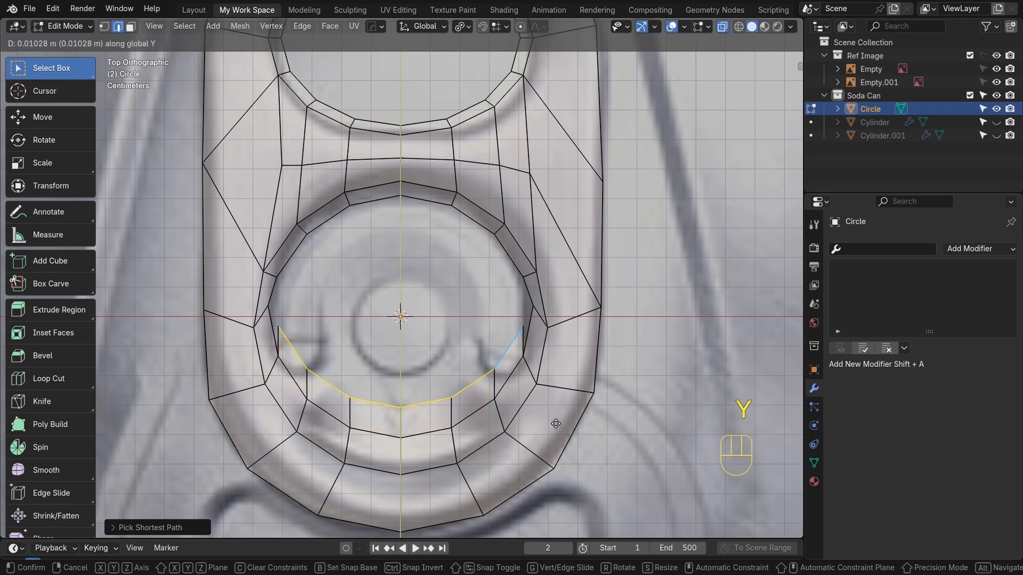
pyautogui.click(551, 391)
pyautogui.press('s')
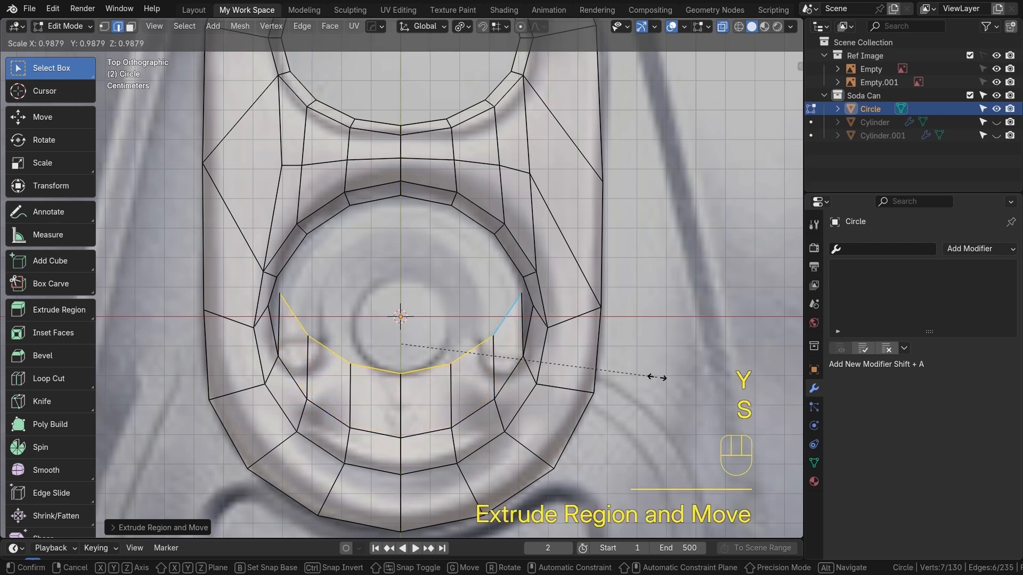
pyautogui.click(522, 371)
pyautogui.moveTo(400, 275); pyautogui.dragTo(397, 299)
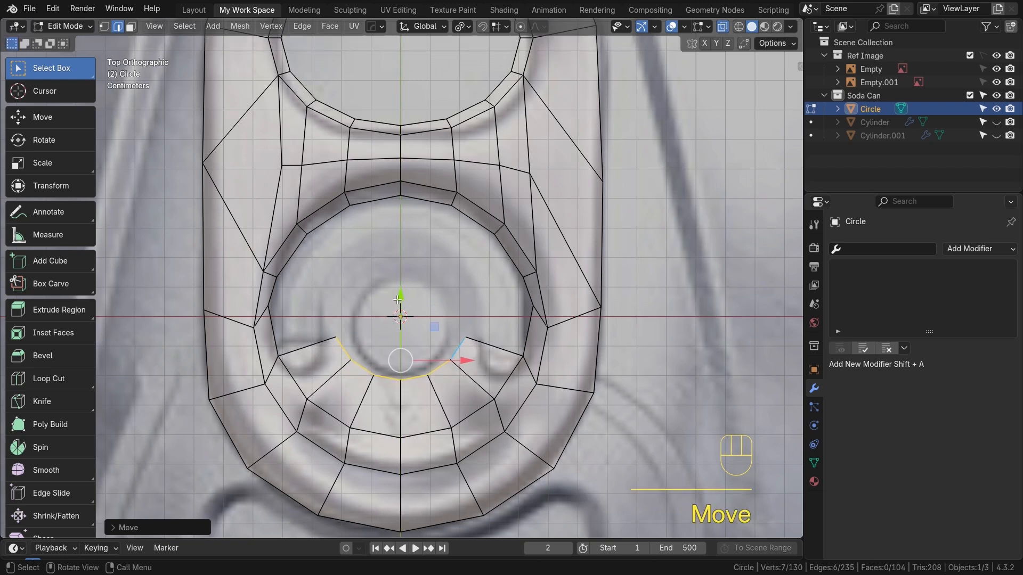
# Add a loop cut across the new inner strip and scale the new loop inward
pyautogui.hotkey('ctrl', 'r')
pyautogui.click(462, 394)
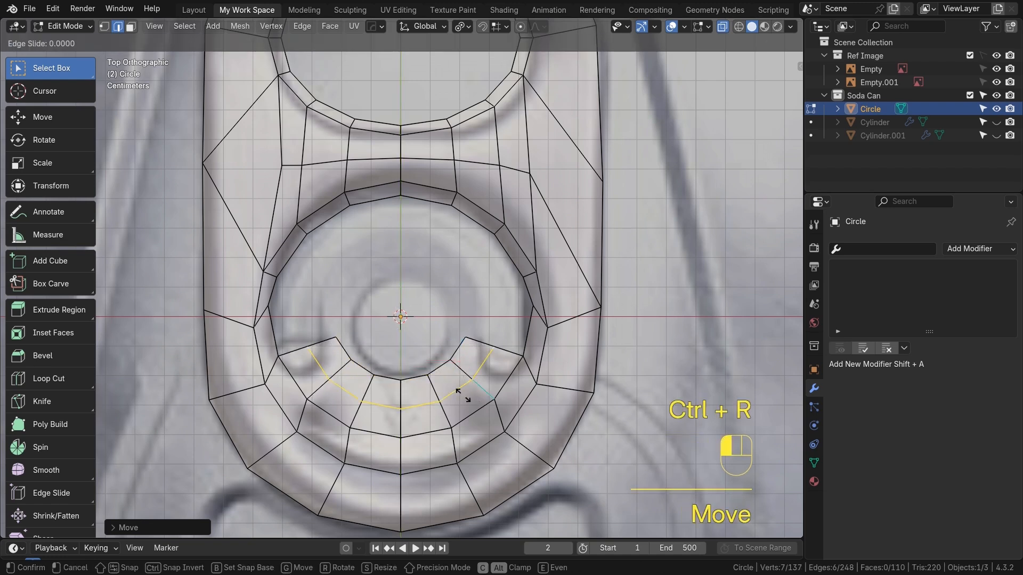
pyautogui.click(461, 394)
pyautogui.press('s')
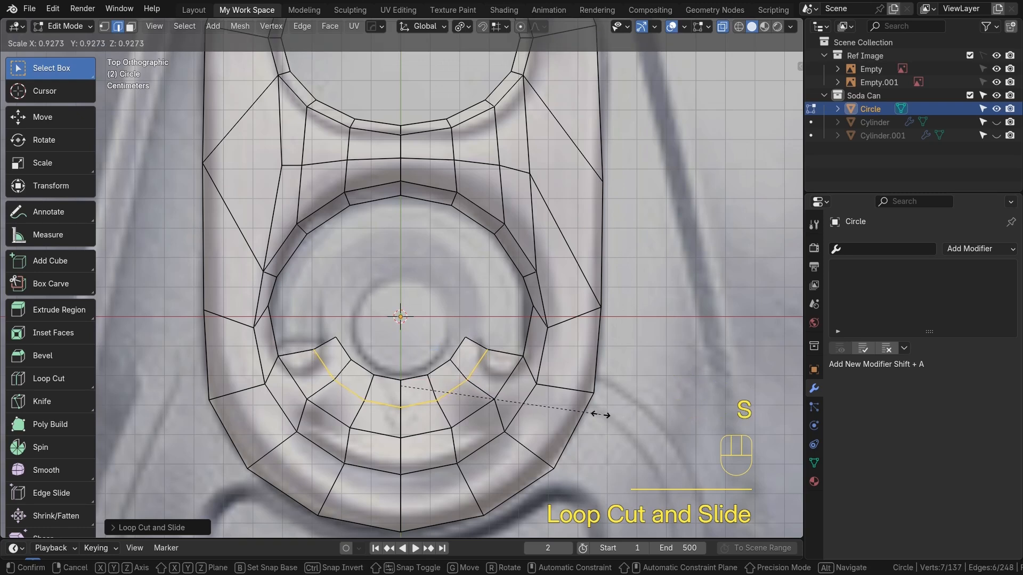
pyautogui.click(571, 421)
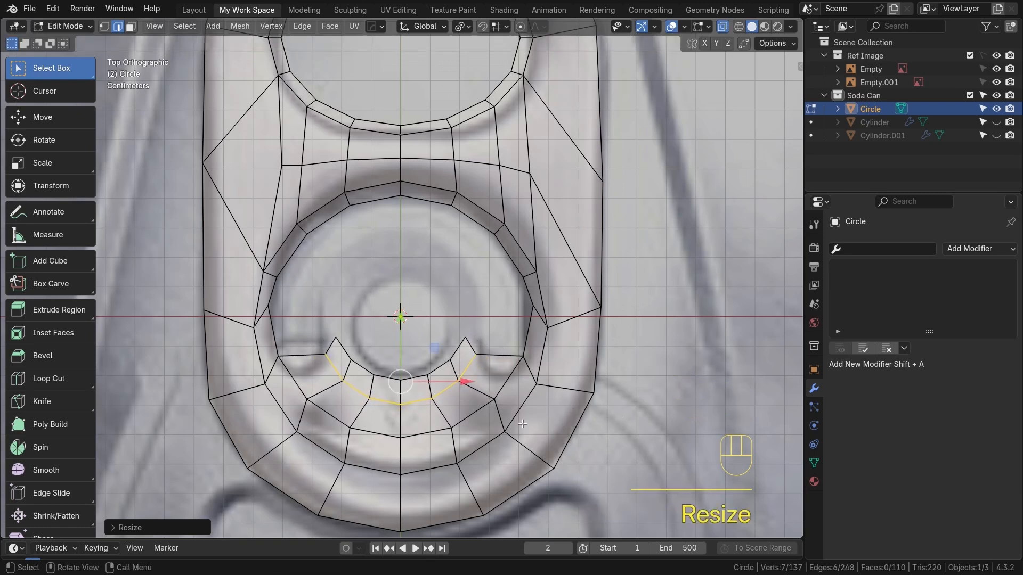
# Add a second loop cut in the strip, slide it along the edges, and scale it down
pyautogui.hotkey('ctrl', 'r')
pyautogui.click(474, 395)
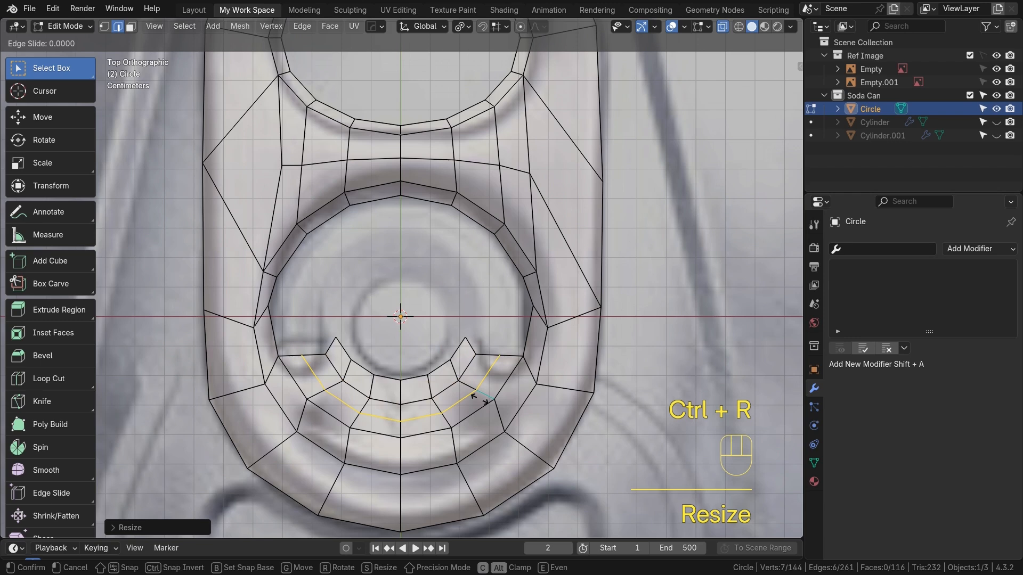
pyautogui.click(473, 395)
pyautogui.press('g')
pyautogui.press('g')
pyautogui.click(521, 402)
pyautogui.press('s')
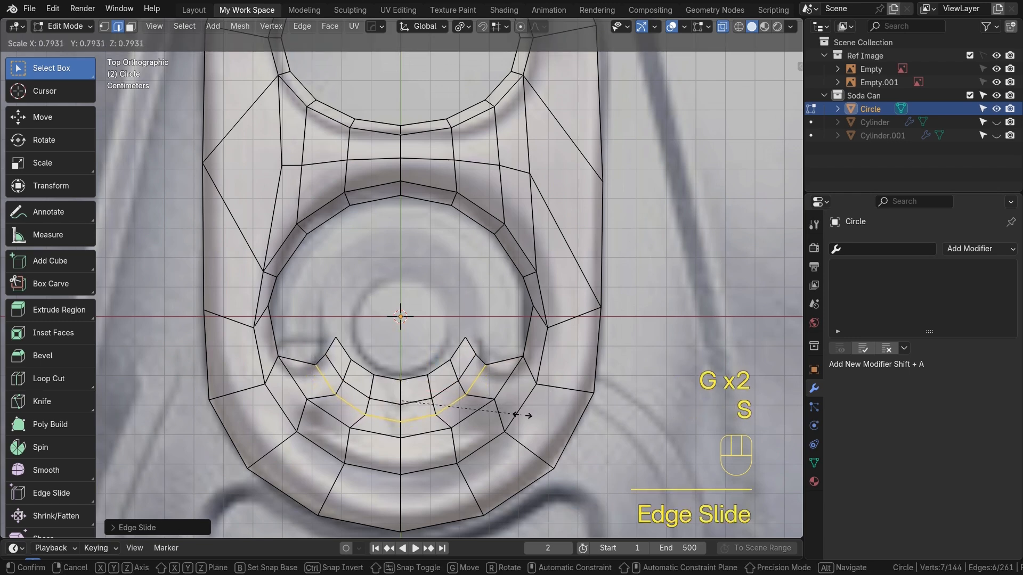
pyautogui.click(510, 413)
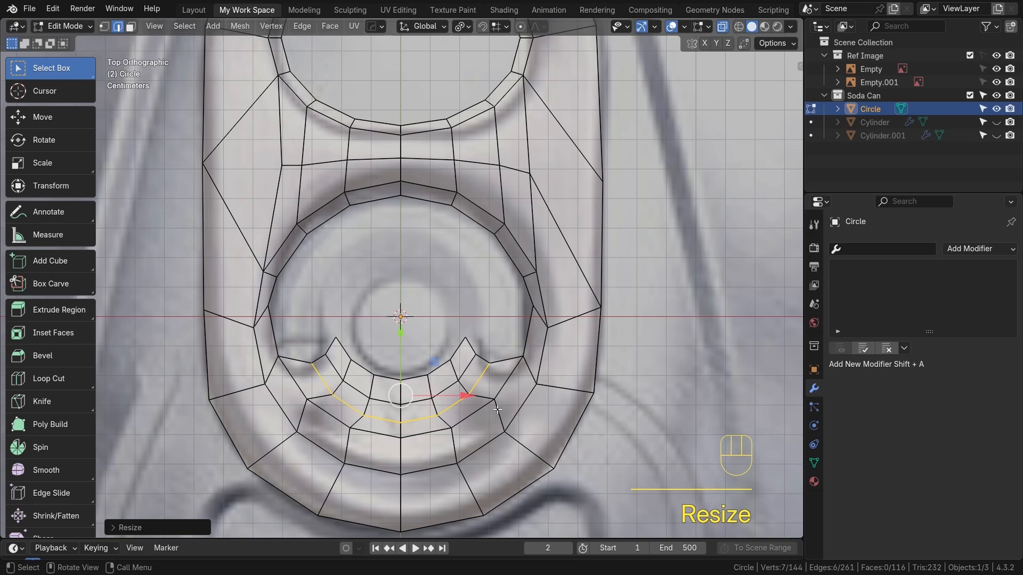
# In vertex mode, slide the strip's two outer corner vertices down along the rim and reposition the left one
pyautogui.press('q')
pyautogui.press('1')
pyautogui.click(523, 355)
pyautogui.click(278, 356)
pyautogui.keyDown('shift'); pyautogui.click(523, 356); pyautogui.keyUp('shift')
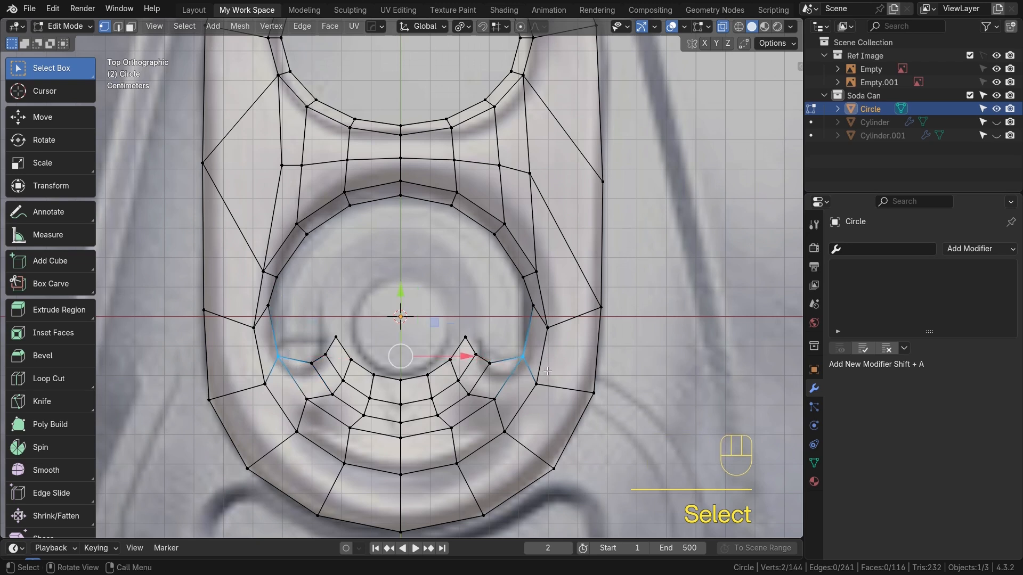
pyautogui.press('g')
pyautogui.press('g')
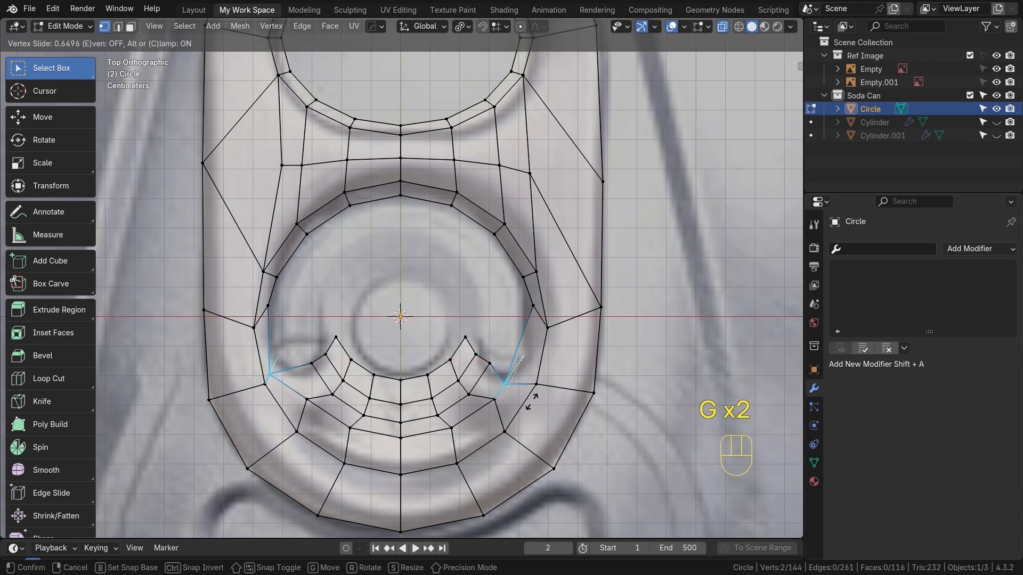
pyautogui.click(542, 393)
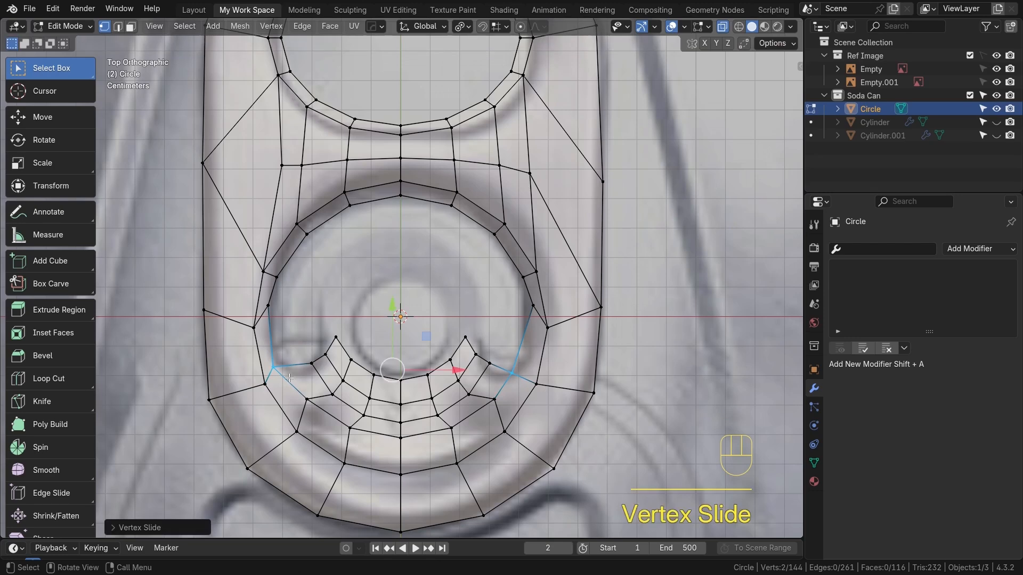
pyautogui.click(288, 378)
pyautogui.press('g')
pyautogui.click(288, 379)
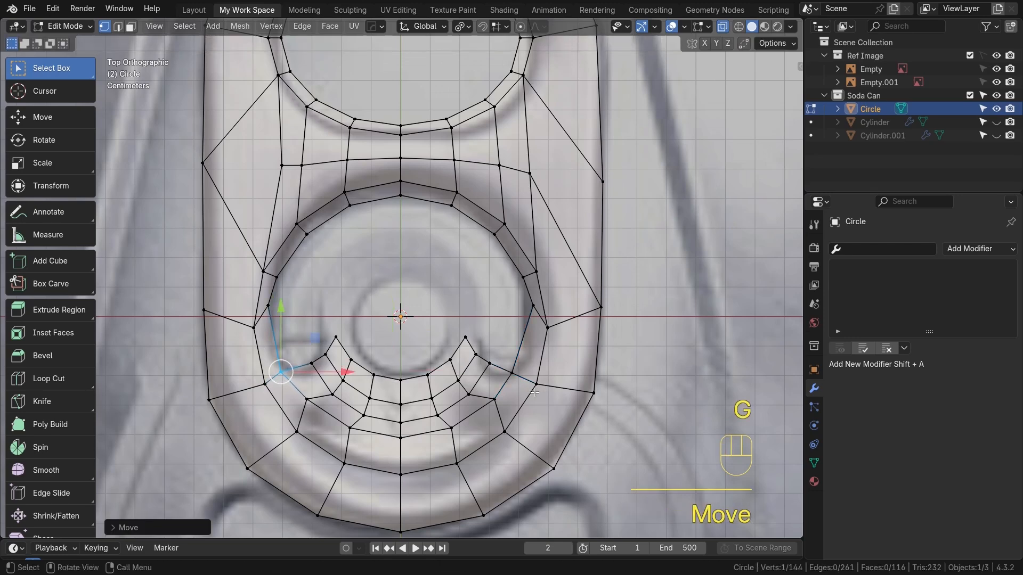
# Turn off X-ray and return to the top view of the bottom opening
pyautogui.hotkey('alt', 'z')
pyautogui.moveTo(535, 388); pyautogui.dragTo(336, 441, button='middle')
pyautogui.scroll(4, 491, 397)
pyautogui.keyDown('shift'); pyautogui.moveTo(548, 407); pyautogui.dragTo(599, 377, button='middle'); pyautogui.keyUp('shift')
pyautogui.scroll(2, 440, 393)
pyautogui.press('KP_7')
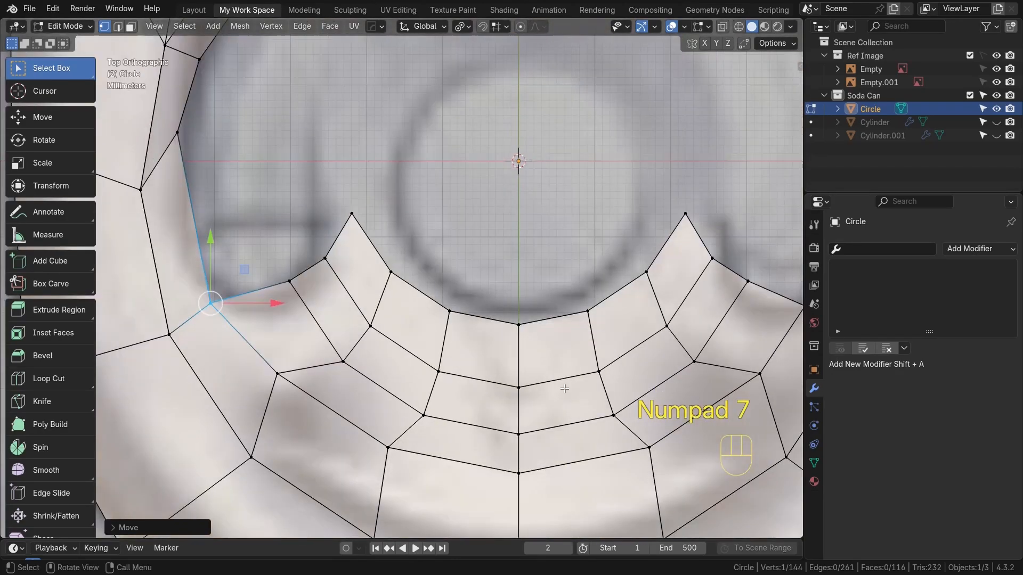
pyautogui.scroll(-5, 562, 388)
pyautogui.keyDown('shift'); pyautogui.moveTo(538, 362); pyautogui.dragTo(474, 451, button='middle'); pyautogui.keyUp('shift')
# Select the innermost arc edge loop of the new strip and scale it down slightly
pyautogui.click(319, 349)
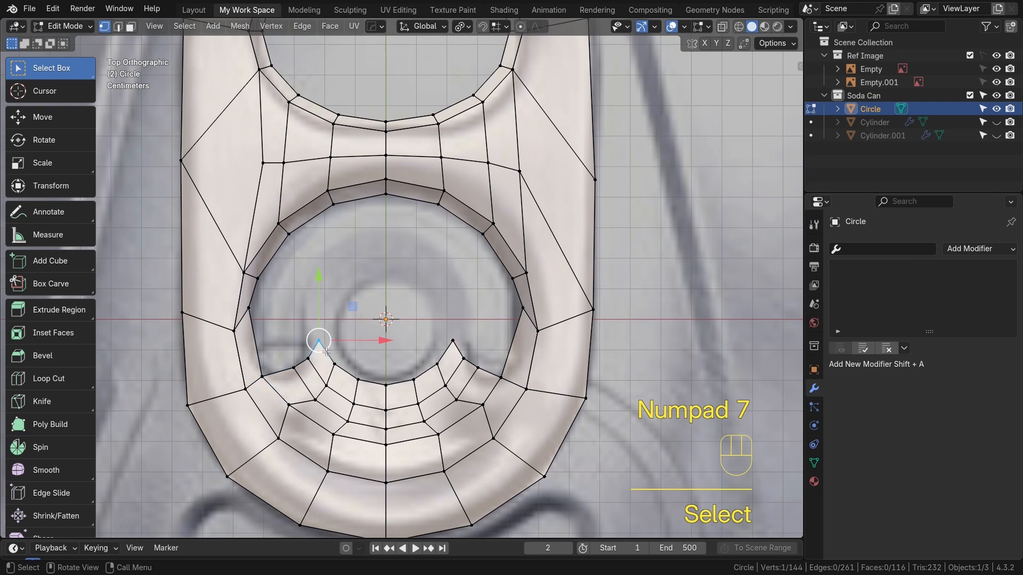
pyautogui.press('2')
pyautogui.keyDown('alt'); pyautogui.click(325, 353); pyautogui.keyUp('alt')
pyautogui.press('s')
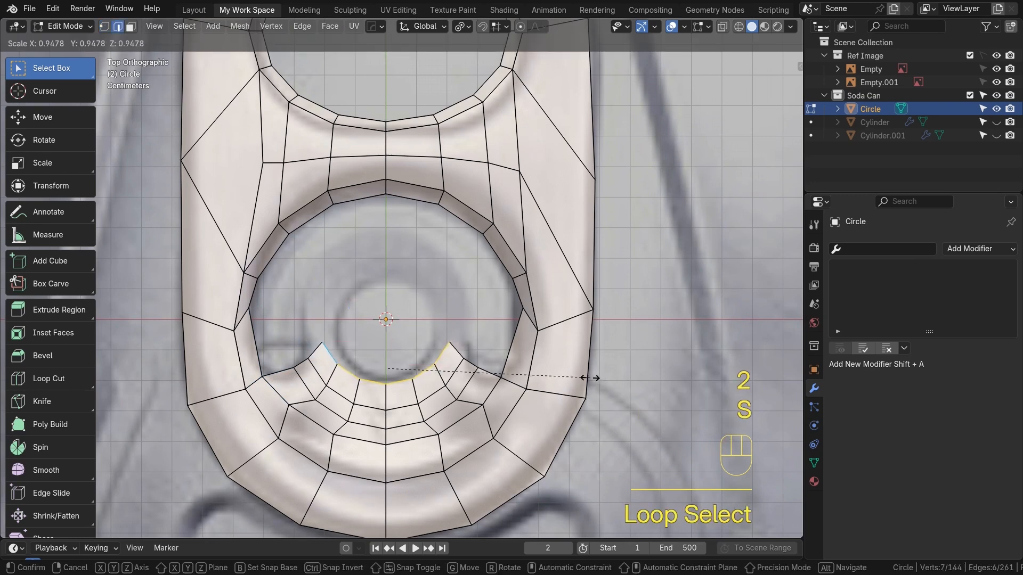
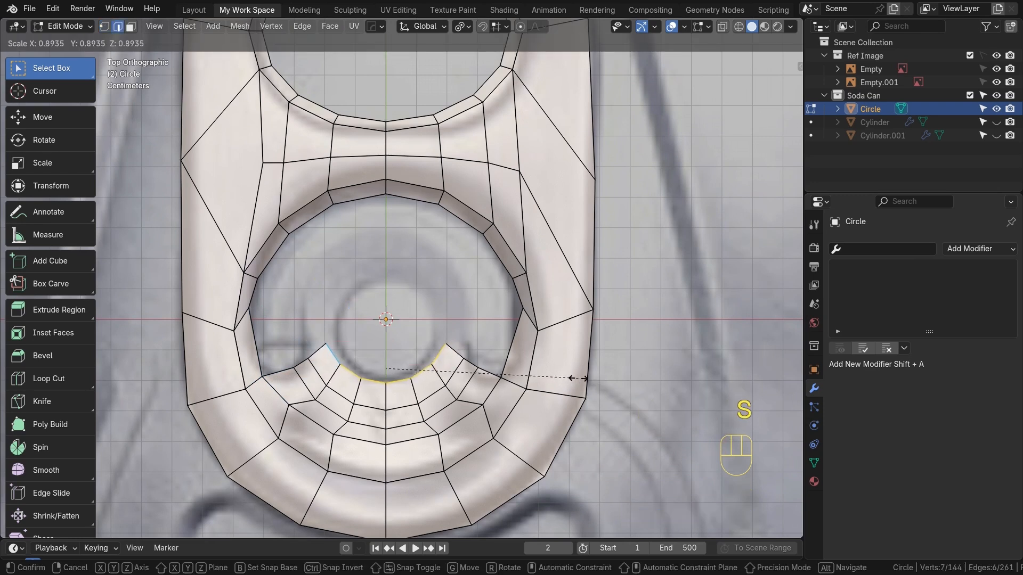
# Duplicate the opening's inner edge loop and scale the copy down around the rivet centre
pyautogui.click(585, 378)
pyautogui.keyDown('shift'); pyautogui.moveTo(387, 297); pyautogui.dragTo(376, 312, button='middle'); pyautogui.keyUp('shift')
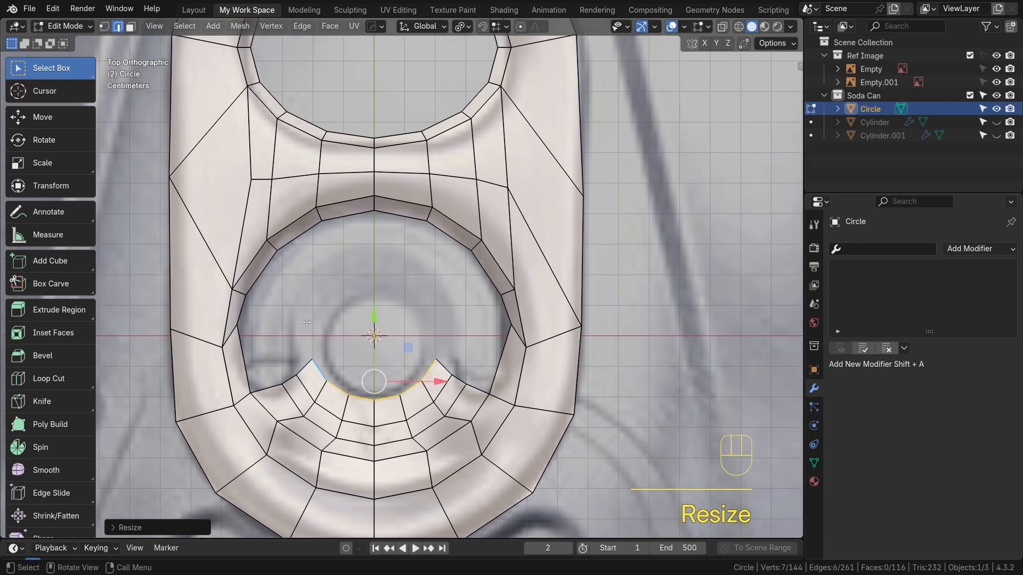
pyautogui.keyDown('alt'); pyautogui.click(522, 378); pyautogui.keyUp('alt')
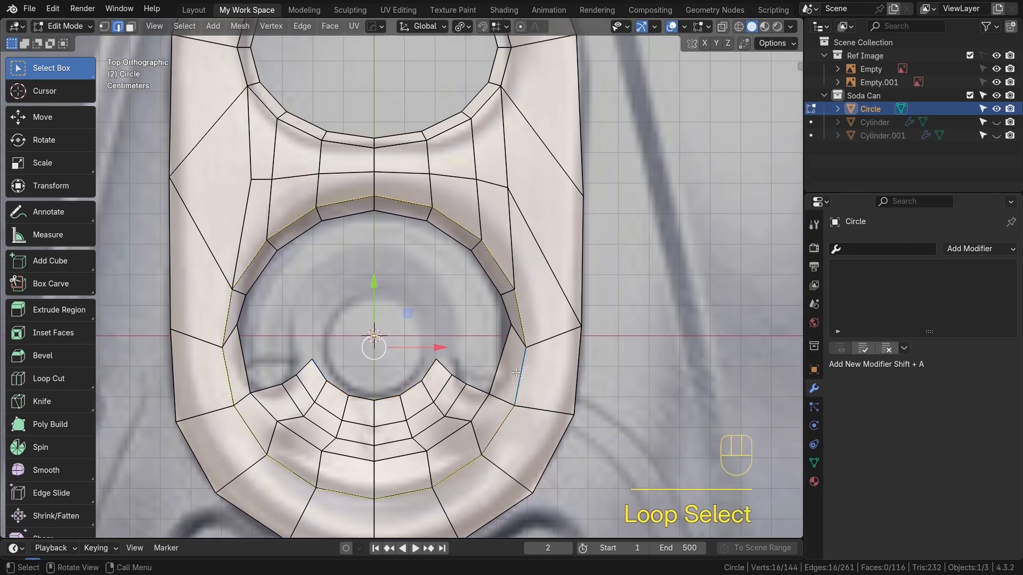
pyautogui.hotkey('shift', 'd')
pyautogui.rightClick(551, 380)
pyautogui.press('s')
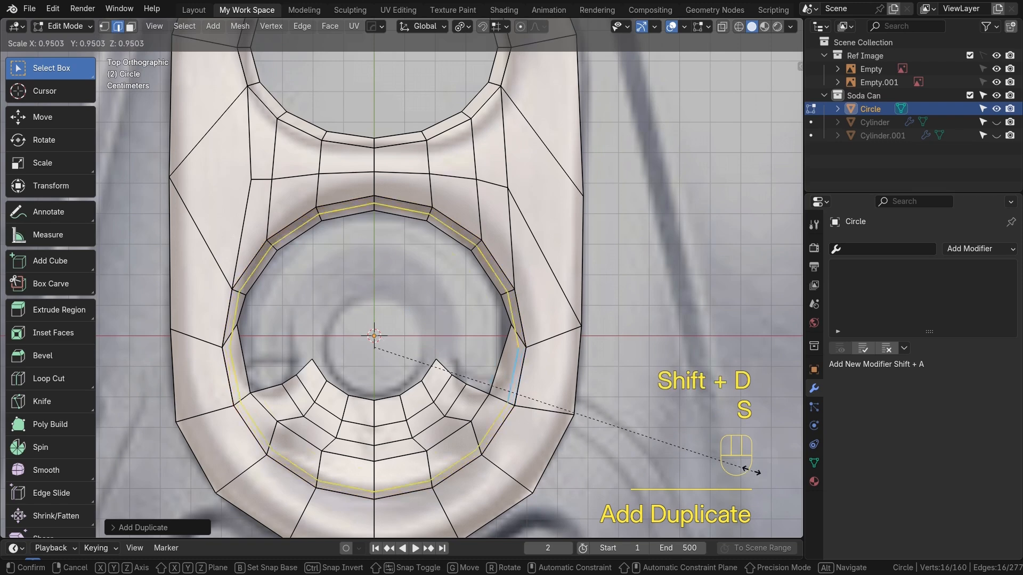
pyautogui.click(524, 392)
pyautogui.scroll(6, 389, 356)
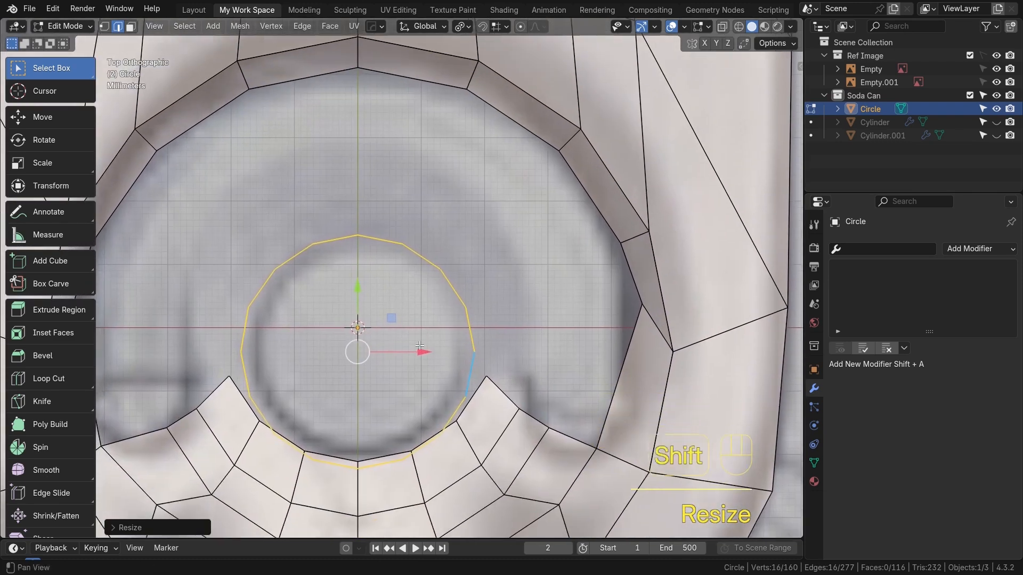
pyautogui.moveTo(406, 429); pyautogui.dragTo(467, 372, button='middle')
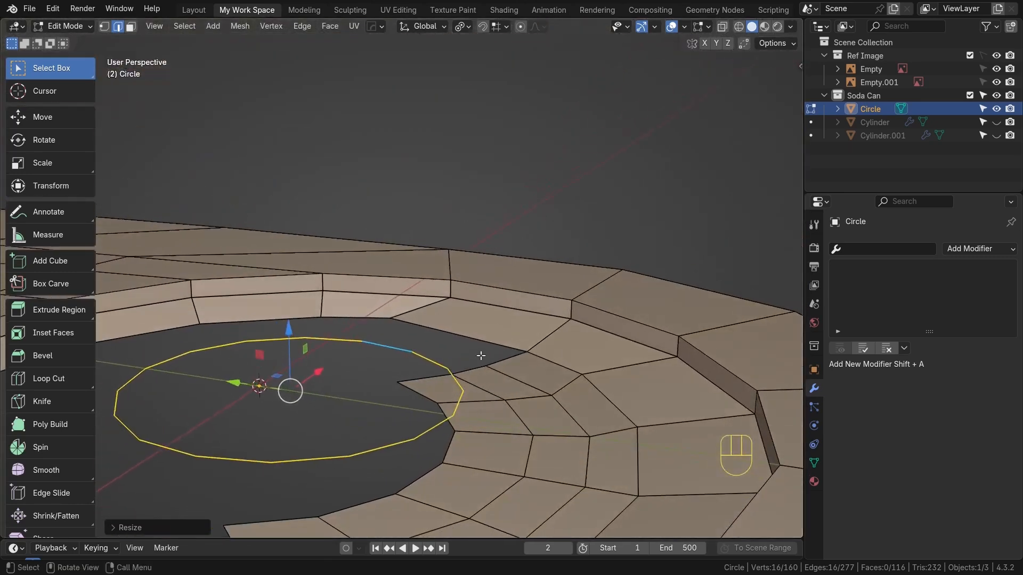
# Switch to vertex mode and merge the copy's right-hand vertex onto the neighbouring strip corner
pyautogui.press('1')
pyautogui.moveTo(288, 326); pyautogui.dragTo(287, 371)
pyautogui.scroll(3, 413, 429)
pyautogui.keyDown('shift'); pyautogui.moveTo(441, 442); pyautogui.dragTo(509, 418, button='middle'); pyautogui.keyUp('shift')
pyautogui.scroll(-2, 612, 429)
pyautogui.scroll(-1, 612, 429)
pyautogui.keyDown('shift'); pyautogui.moveTo(556, 473); pyautogui.dragTo(541, 411, button='middle'); pyautogui.keyUp('shift')
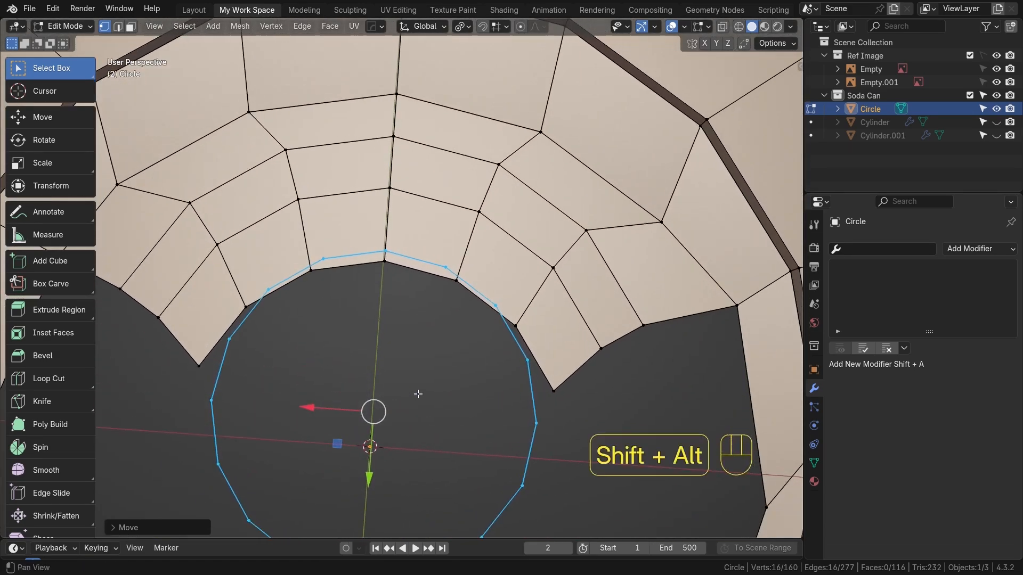
pyautogui.keyDown('alt'); pyautogui.keyDown('shift'); pyautogui.moveTo(418, 393); pyautogui.dragTo(397, 347, button='middle'); pyautogui.keyUp('shift'); pyautogui.keyUp('alt')
pyautogui.keyDown('alt'); pyautogui.keyDown('shift'); pyautogui.moveTo(476, 381); pyautogui.dragTo(461, 362, button='middle'); pyautogui.keyUp('shift'); pyautogui.keyUp('alt')
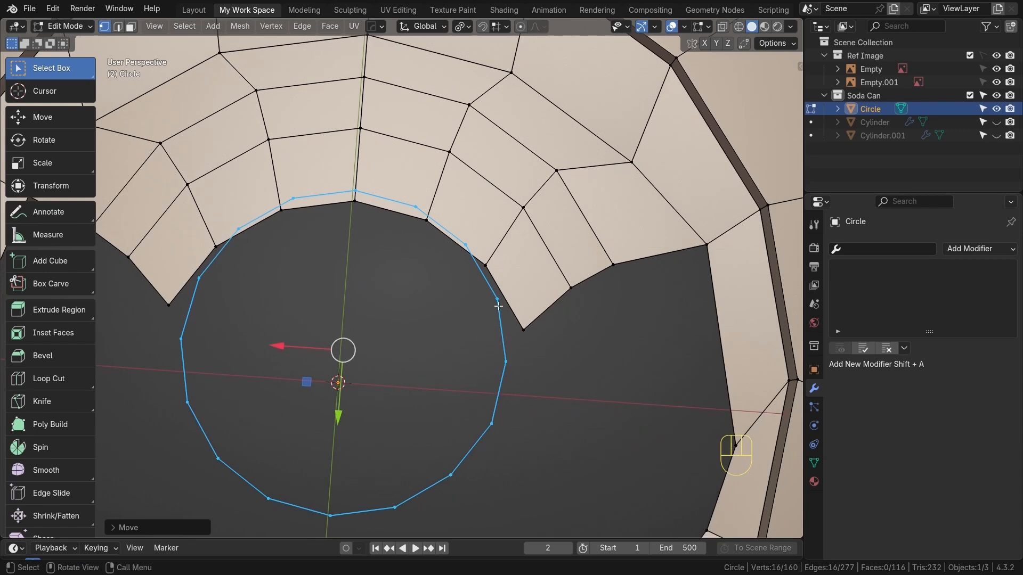
pyautogui.click(497, 301)
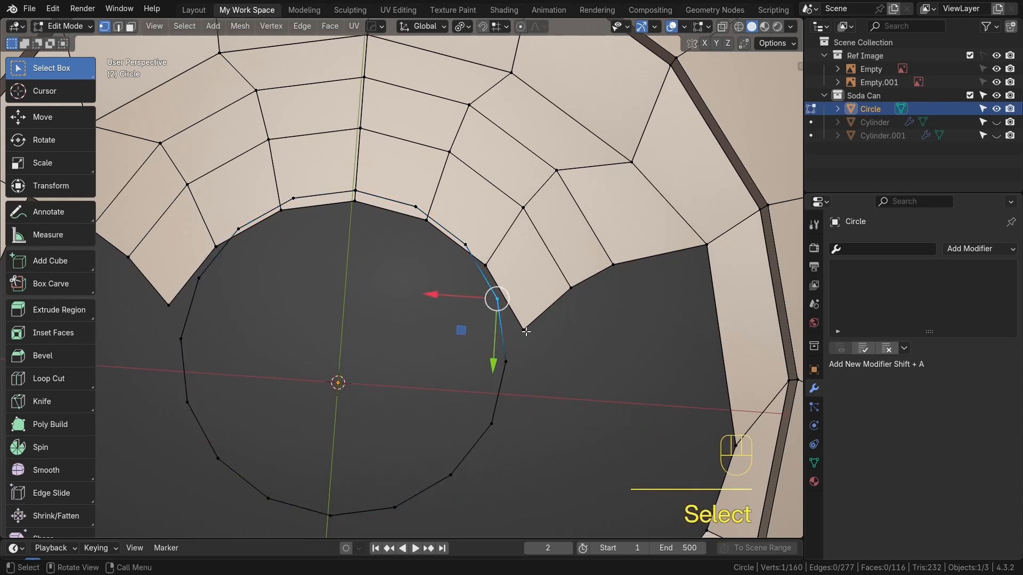
pyautogui.keyDown('shift'); pyautogui.click(526, 330); pyautogui.keyUp('shift')
pyautogui.press('m')
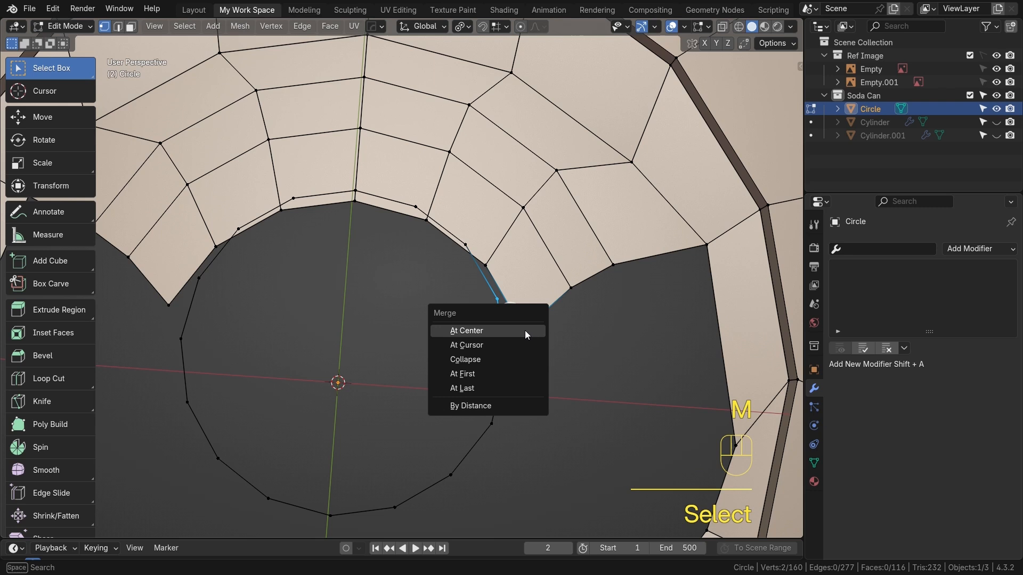
pyautogui.click(486, 388)
# Merge the copy's left-hand vertex onto the neighbouring strip corner
pyautogui.click(170, 303)
pyautogui.keyDown('shift'); pyautogui.click(196, 280); pyautogui.keyUp('shift')
pyautogui.press('m')
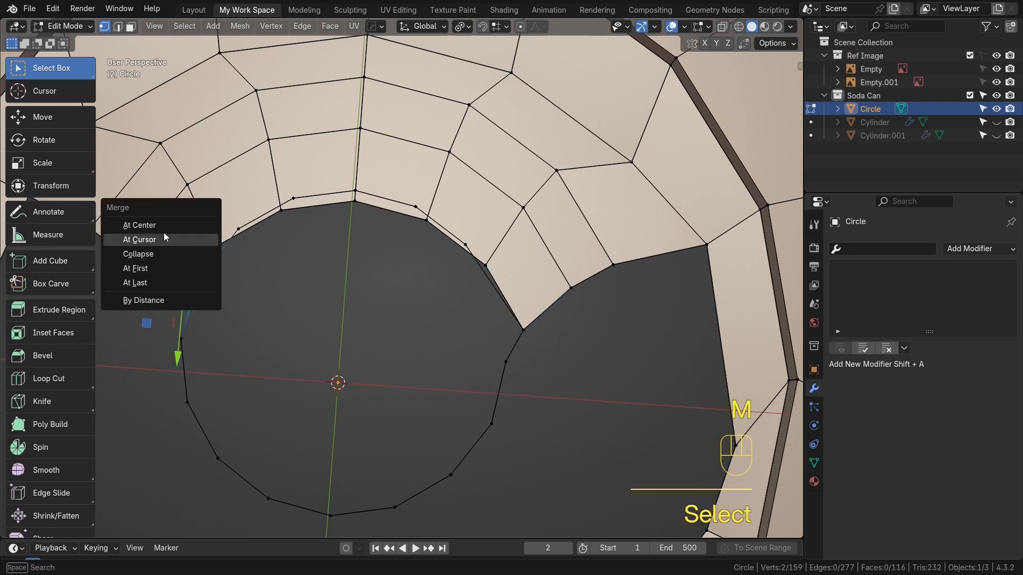
pyautogui.click(159, 269)
# Delete the arc of copied circle vertices that overlaps the existing strip between the two merged corners
pyautogui.click(236, 233)
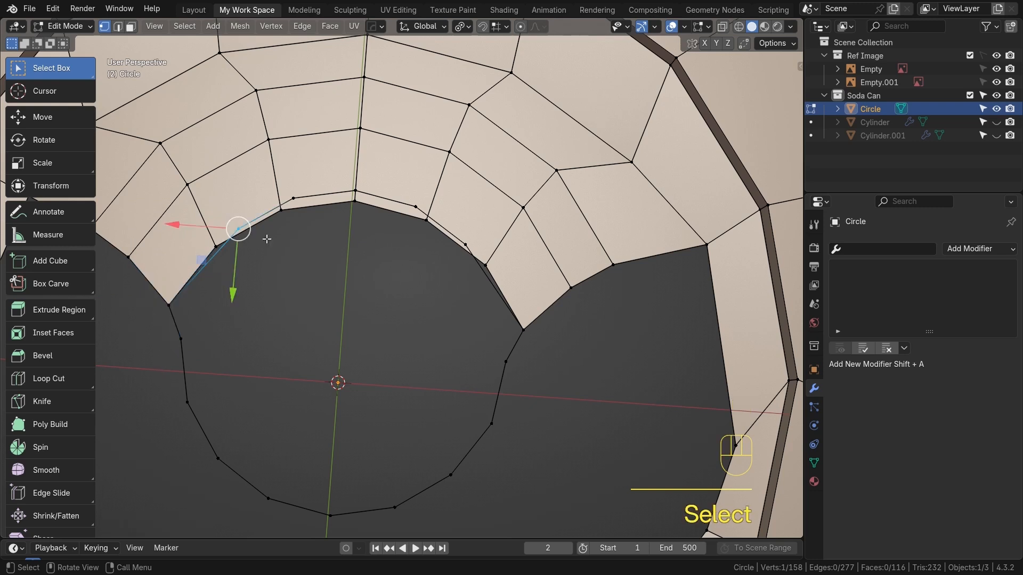
pyautogui.keyDown('ctrl'); pyautogui.click(464, 252); pyautogui.keyUp('ctrl')
pyautogui.press('x')
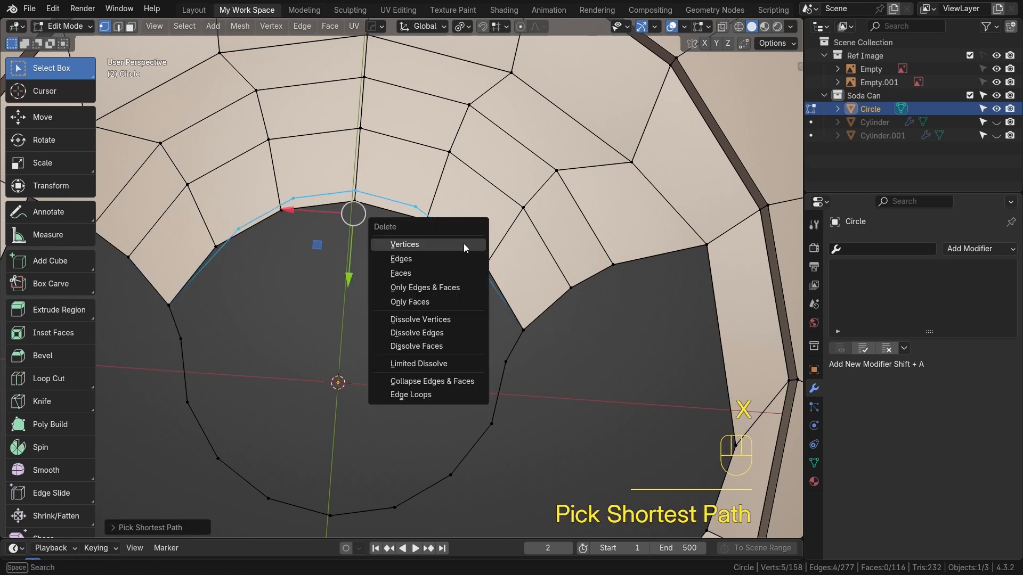
pyautogui.click(420, 244)
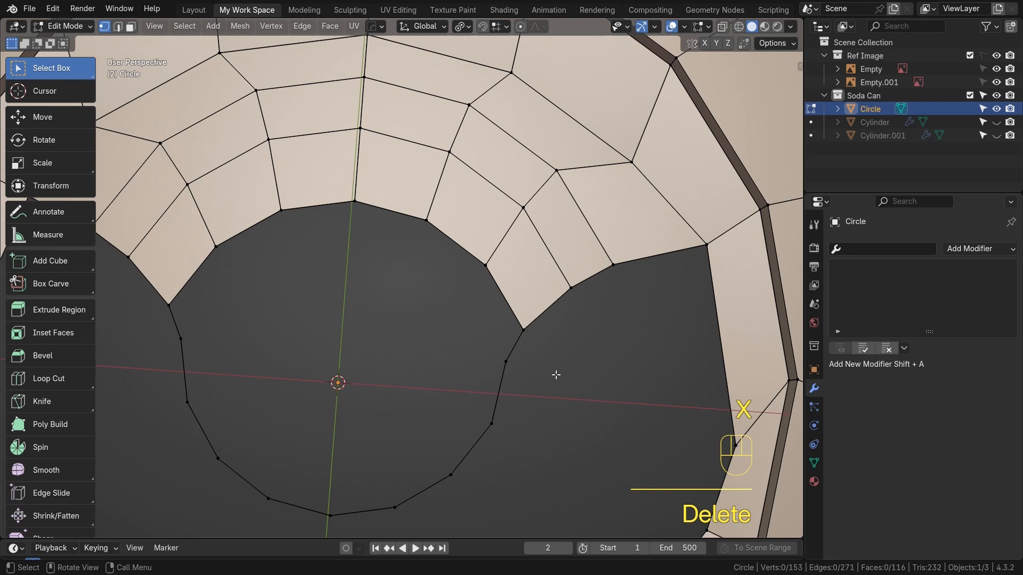
# In top view, move the circle's two end vertices and one strip vertex to tidy the joins with the strip
pyautogui.press('KP_7')
pyautogui.keyDown('shift'); pyautogui.moveTo(534, 306); pyautogui.dragTo(543, 394, button='middle'); pyautogui.keyUp('shift')
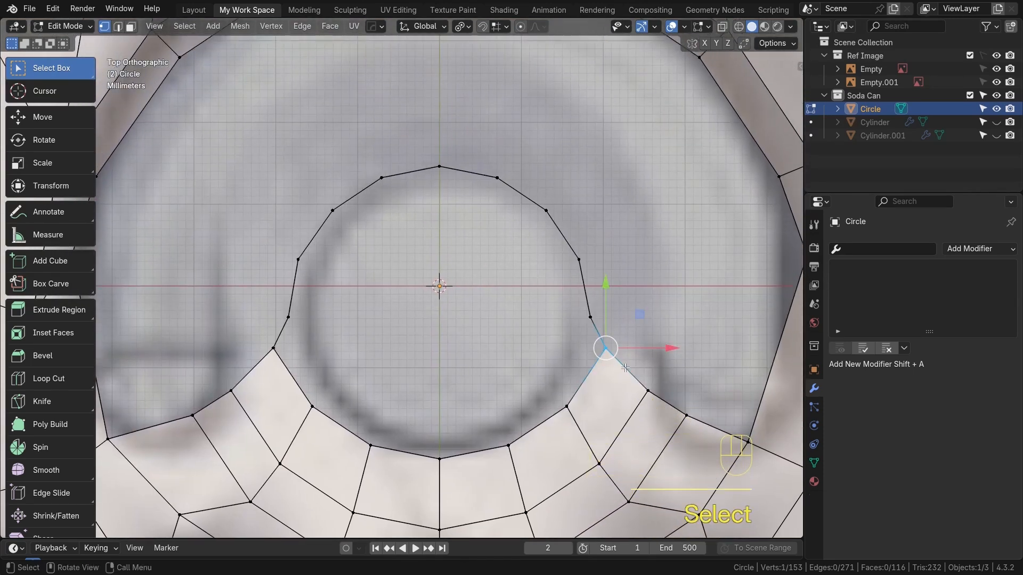
pyautogui.press('g')
pyautogui.click(586, 357)
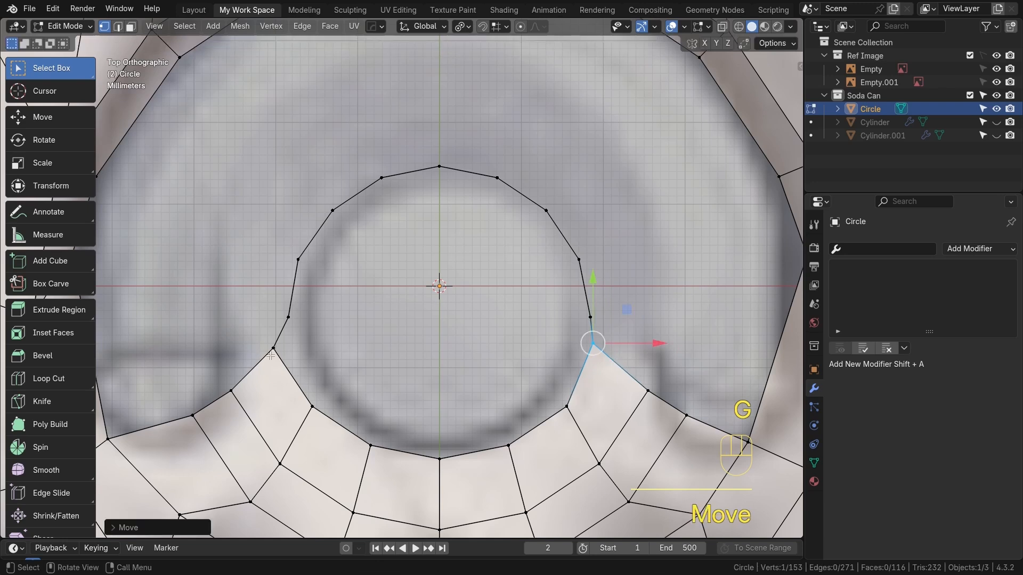
pyautogui.click(270, 355)
pyautogui.press('g')
pyautogui.click(286, 349)
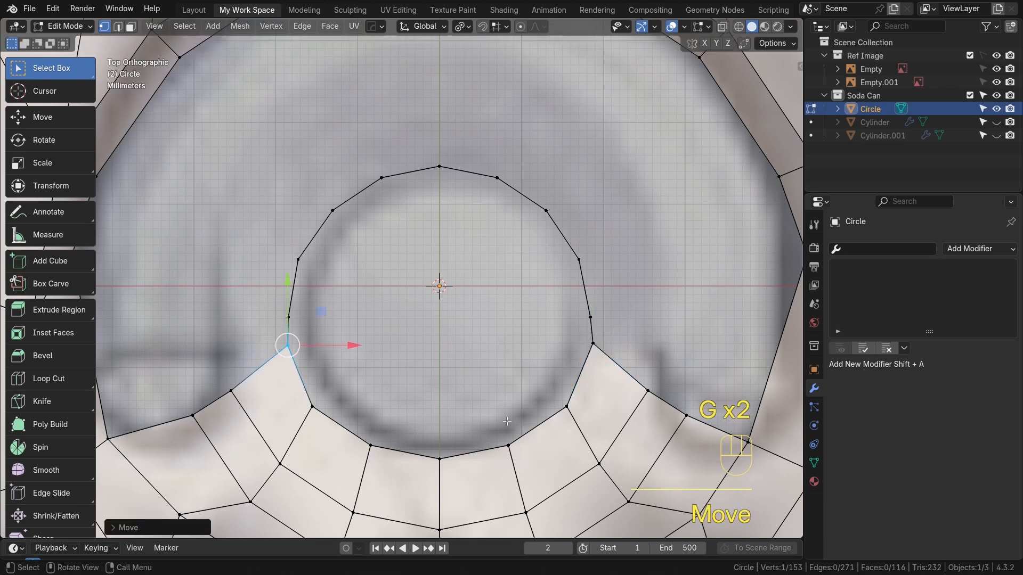
pyautogui.click(568, 411)
pyautogui.press('g')
pyautogui.click(570, 408)
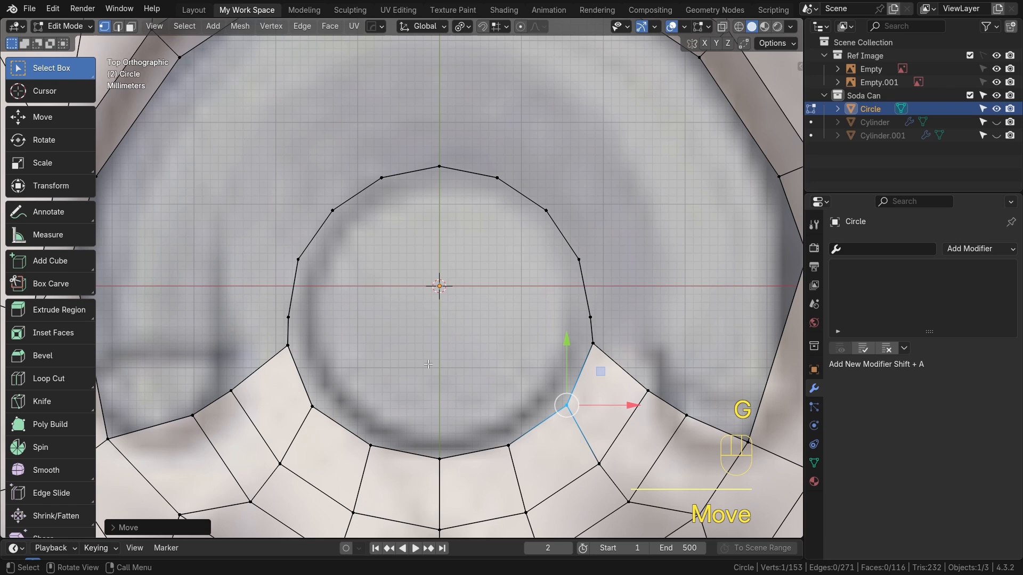
# Switch to edge mode and select the complete edge loop around the new circular opening
pyautogui.press('2')
pyautogui.keyDown('alt'); pyautogui.click(399, 176); pyautogui.keyUp('alt')
pyautogui.keyDown('shift'); pyautogui.click(583, 373); pyautogui.keyUp('shift')
pyautogui.keyDown('ctrl'); pyautogui.click(552, 419); pyautogui.keyUp('ctrl')
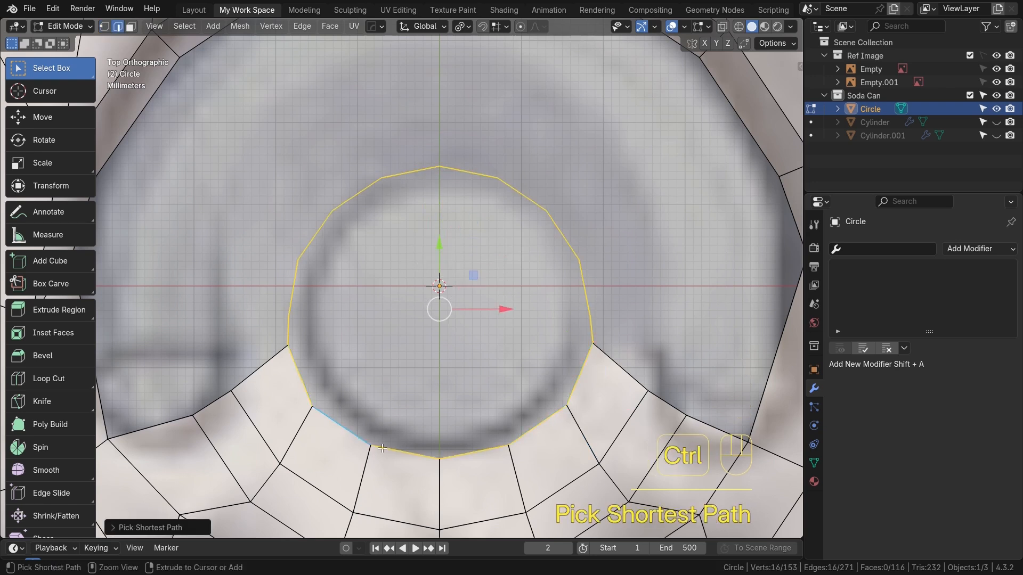
pyautogui.moveTo(484, 397); pyautogui.dragTo(486, 364, button='middle')
pyautogui.press('KP_7')
pyautogui.press('e')
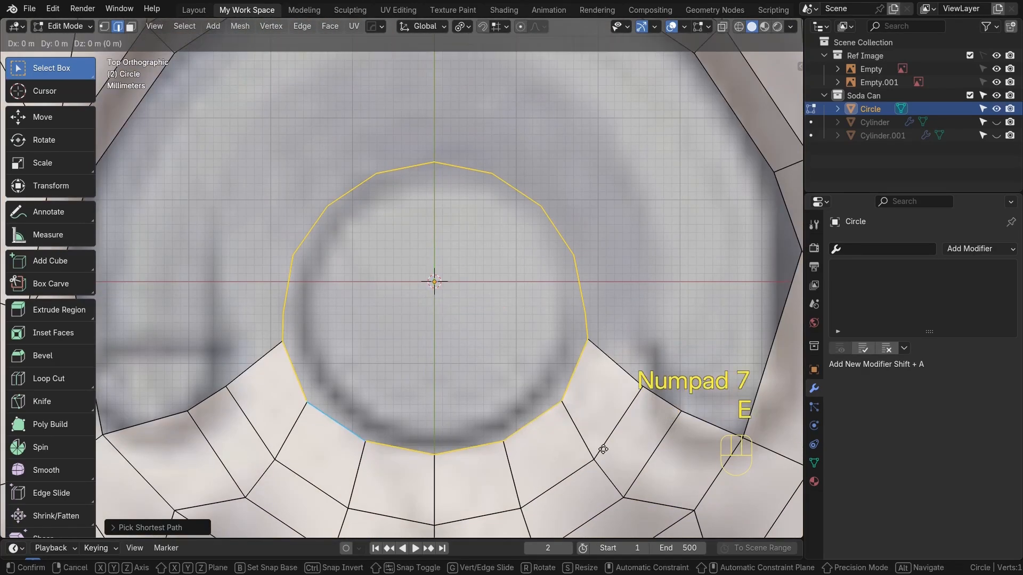
pyautogui.press('s')
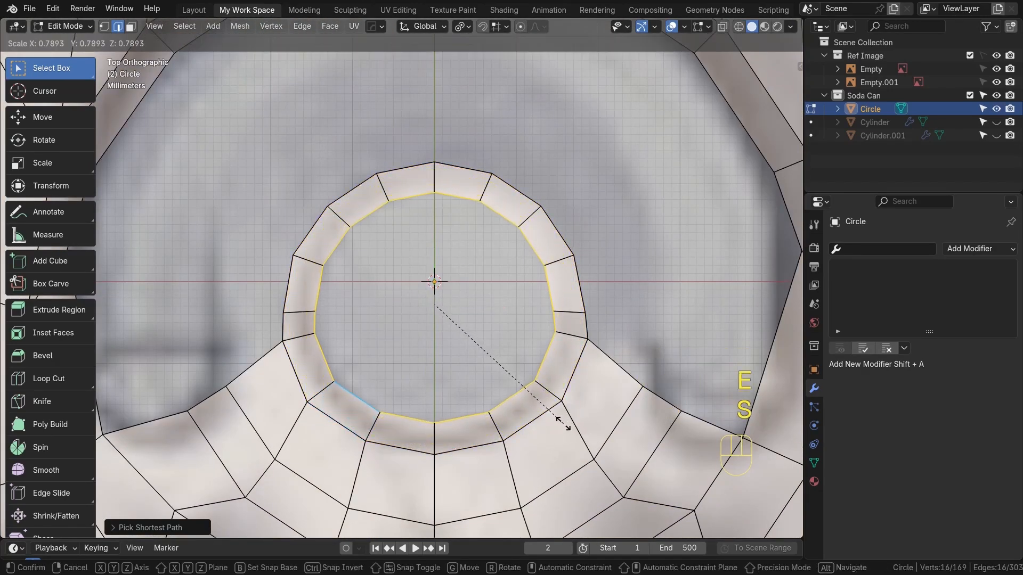
pyautogui.click(563, 422)
pyautogui.moveTo(563, 422); pyautogui.dragTo(480, 331, button='middle')
pyautogui.scroll(3, 480, 330)
pyautogui.hotkey('ctrl', 'z')
pyautogui.hotkey('ctrl', 'z')
# Extrude the selected loop and scale it inward to form a narrow rim
pyautogui.press('e')
pyautogui.press('s')
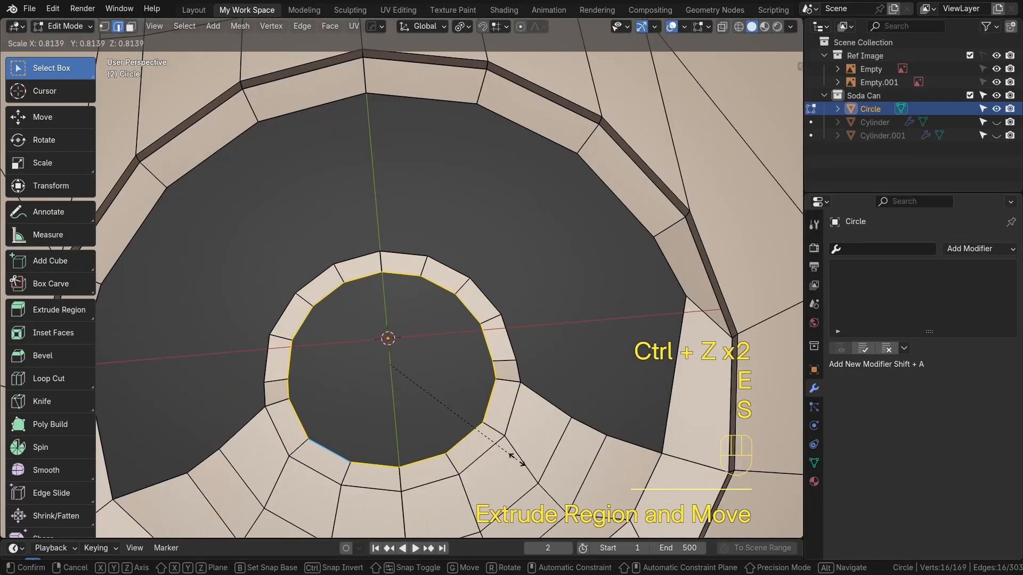
pyautogui.click(515, 459)
# Extrude the loop again, scale it slightly inward and lower it along Z
pyautogui.press('e')
pyautogui.press('s')
pyautogui.click(491, 455)
pyautogui.press('g')
pyautogui.press('z')
pyautogui.click(504, 448)
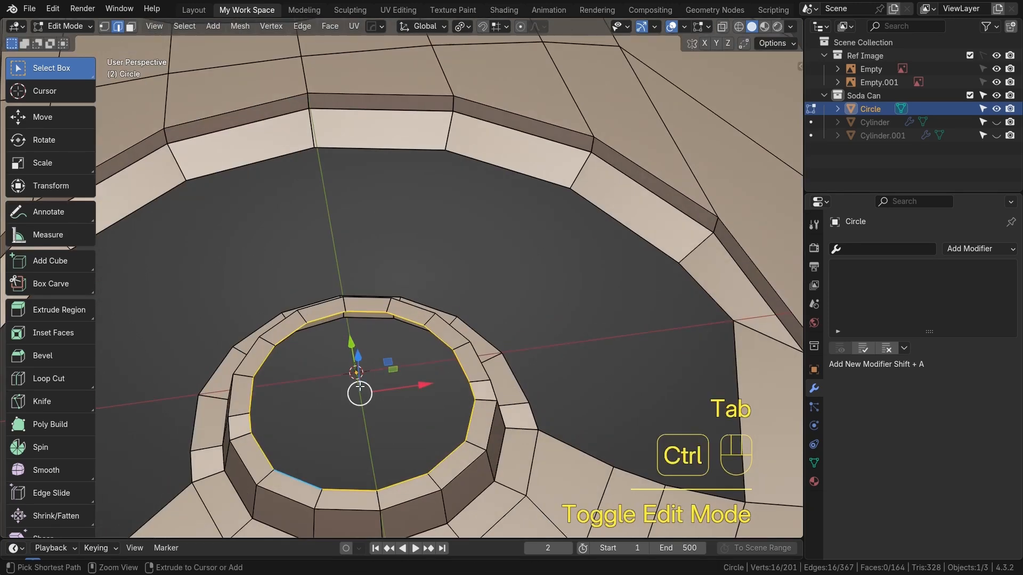
# Grid Fill the inner loop and set the span to 3
pyautogui.hotkey('ctrl', 'f')
pyautogui.click(347, 389)
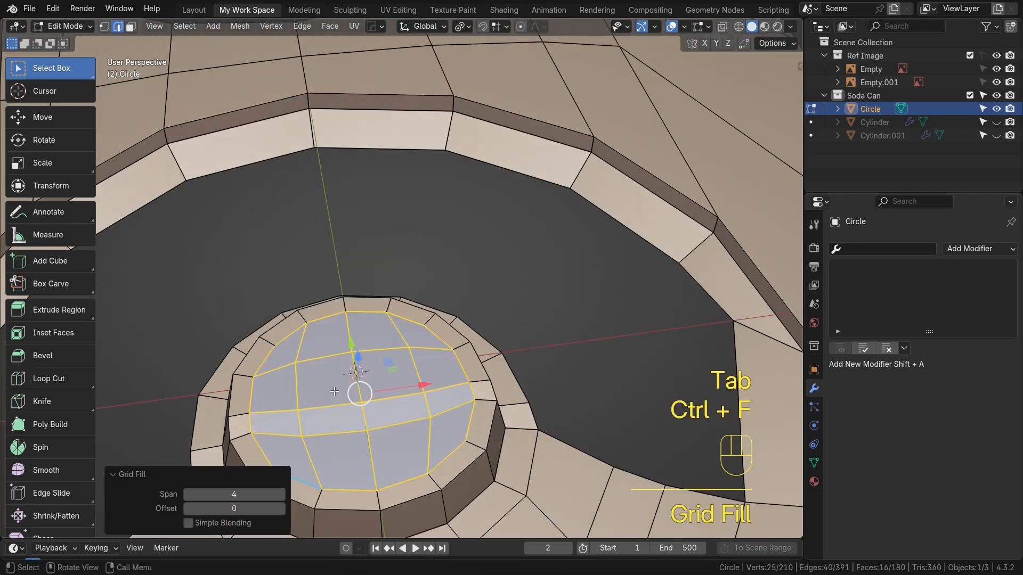
pyautogui.click(186, 494)
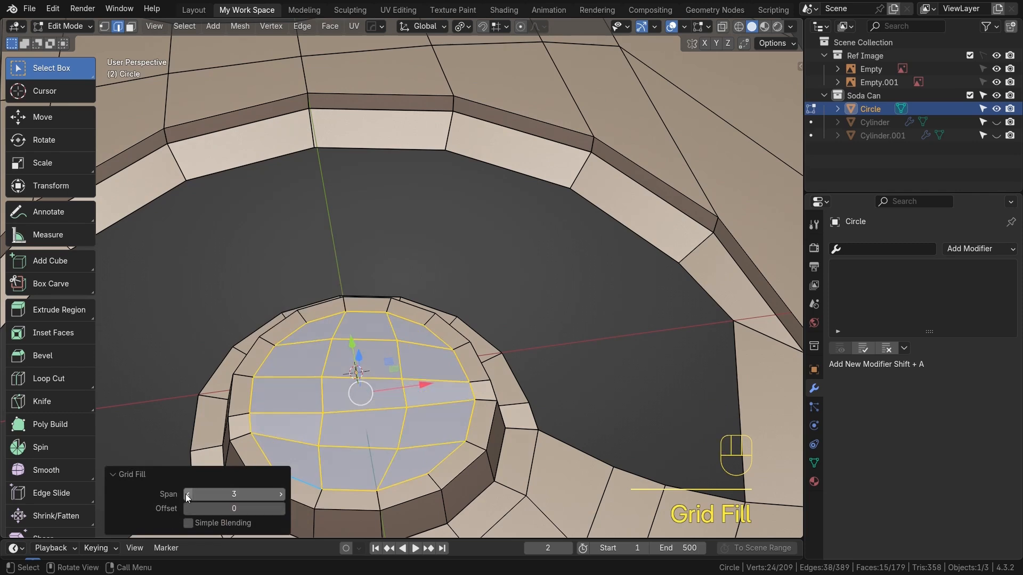
# Add a level-2 Subdivision Surface modifier to preview the smoothed tab, then remove it
pyautogui.press('Tab')
pyautogui.moveTo(432, 465); pyautogui.dragTo(372, 370, button='middle')
pyautogui.press('KP_7')
pyautogui.scroll(-3, 391, 366)
pyautogui.keyDown('shift'); pyautogui.moveTo(424, 347); pyautogui.dragTo(382, 430, button='middle'); pyautogui.keyUp('shift')
pyautogui.scroll(2, 409, 435)
pyautogui.scroll(-2, 411, 373)
pyautogui.keyDown('alt'); pyautogui.keyDown('shift'); pyautogui.moveTo(408, 321); pyautogui.dragTo(407, 360, button='middle'); pyautogui.keyUp('shift'); pyautogui.keyUp('alt')
pyautogui.click(379, 472)
pyautogui.keyDown('alt'); pyautogui.keyDown('shift'); pyautogui.moveTo(381, 458); pyautogui.dragTo(420, 376, button='middle'); pyautogui.keyUp('shift'); pyautogui.keyUp('alt')
pyautogui.moveTo(340, 267); pyautogui.dragTo(256, 369, button='middle')
pyautogui.hotkey('ctrl', '2')
pyautogui.scroll(1, 256, 367)
pyautogui.keyDown('alt'); pyautogui.keyDown('shift'); pyautogui.moveTo(352, 376); pyautogui.dragTo(500, 385, button='middle'); pyautogui.keyUp('shift'); pyautogui.keyUp('alt')
pyautogui.press('Tab')
pyautogui.press('Tab')
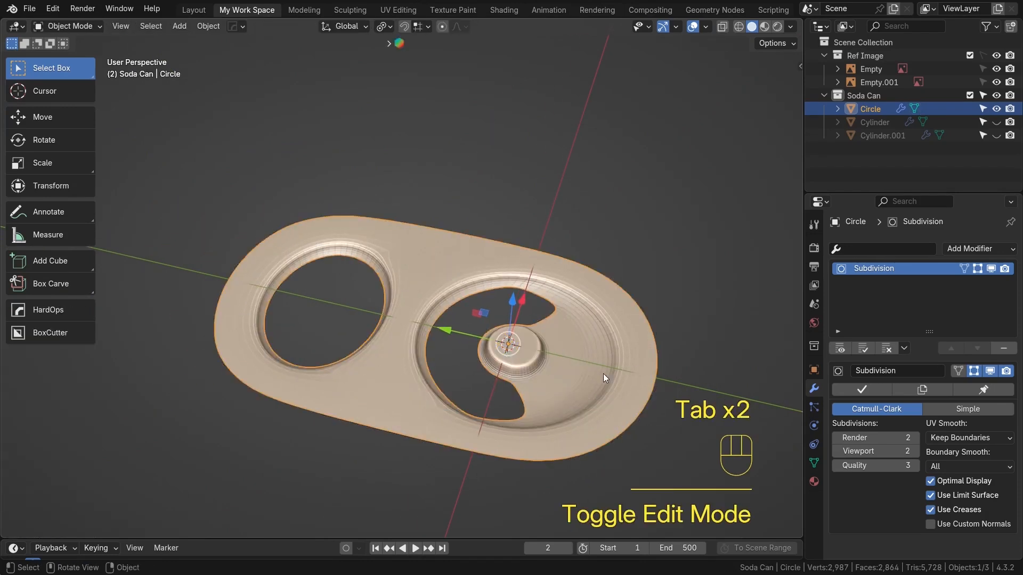
pyautogui.click(992, 268)
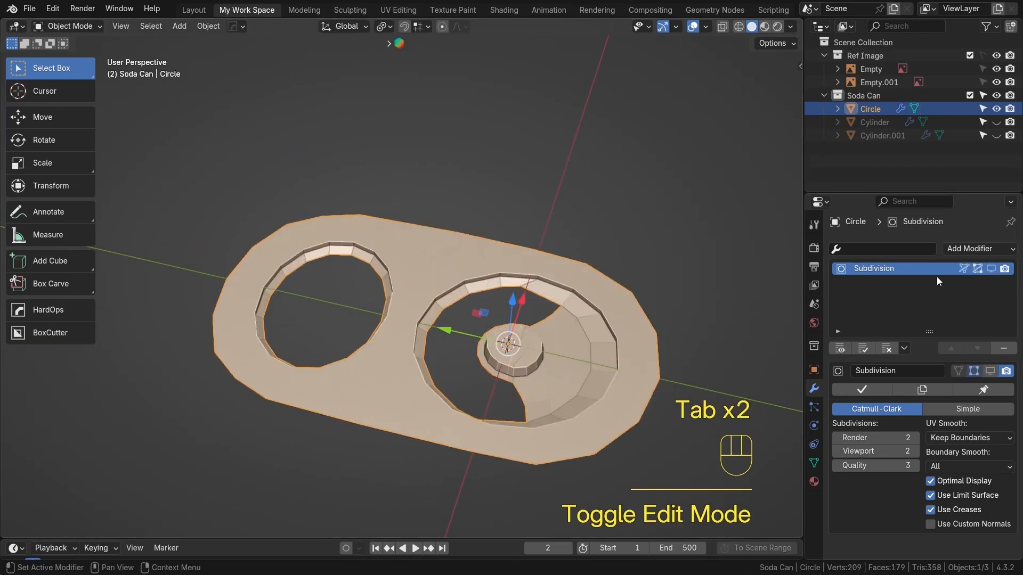
pyautogui.click(1010, 350)
# Unhide the Cylinder and Cylinder.001 objects
pyautogui.press('KP_7')
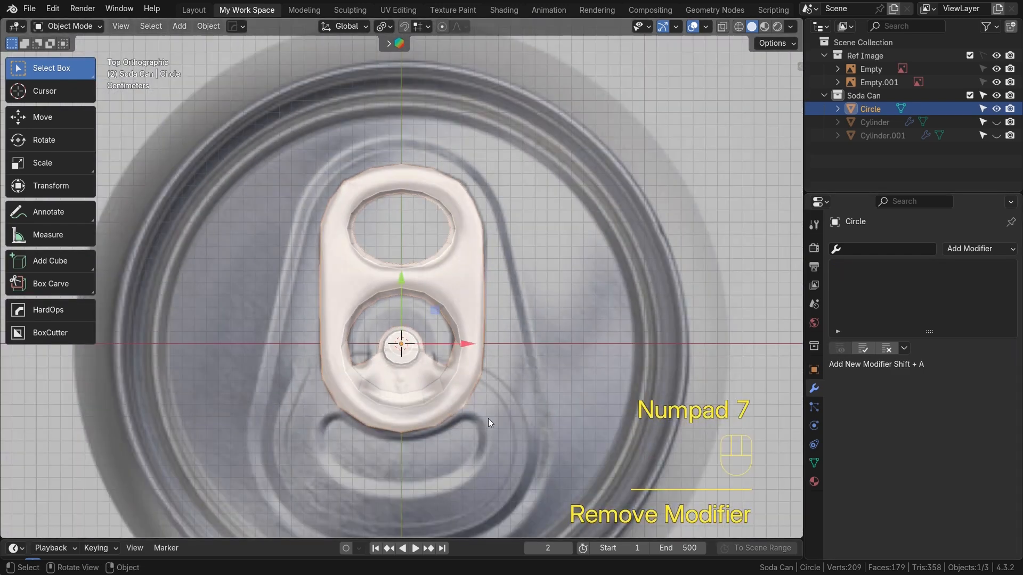
pyautogui.keyDown('shift'); pyautogui.moveTo(488, 418); pyautogui.dragTo(486, 373, button='middle'); pyautogui.keyUp('shift')
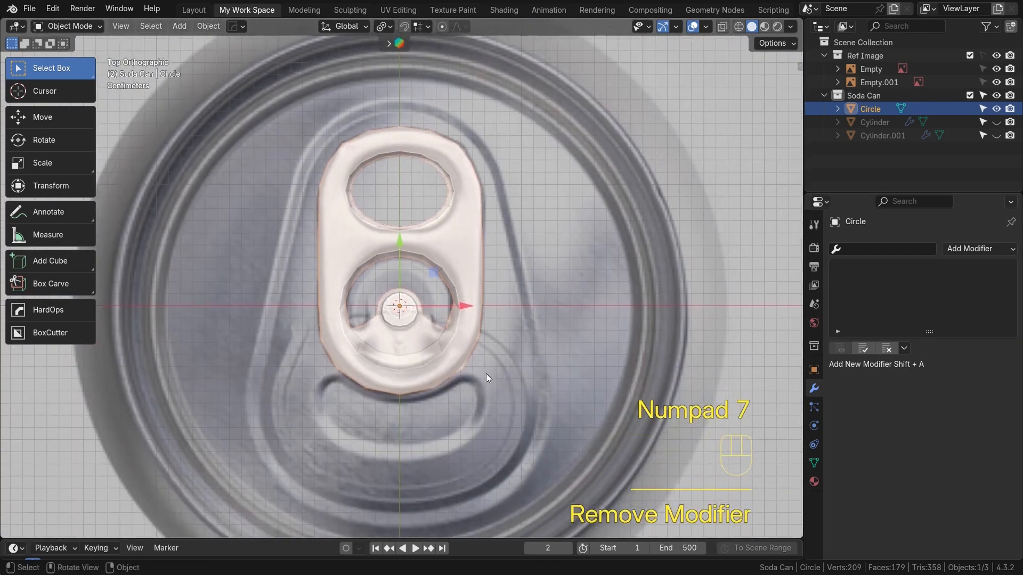
pyautogui.click(995, 123)
pyautogui.click(994, 136)
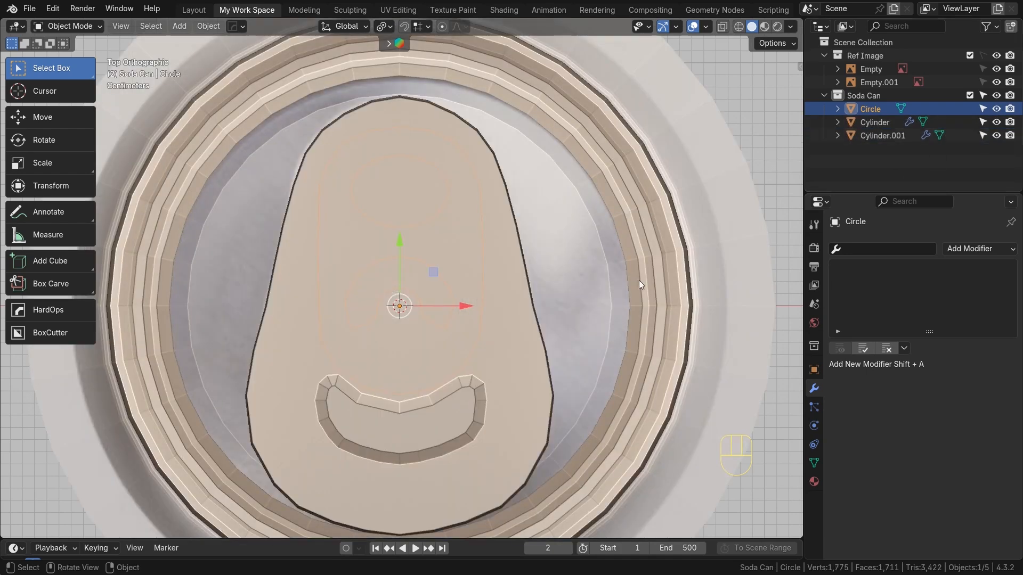
# Select all of the tab's geometry in edit mode and nudge it slightly into place over the lid
pyautogui.moveTo(399, 281); pyautogui.dragTo(404, 366, button='middle')
pyautogui.scroll(-4, 388, 299)
pyautogui.scroll(-4, 404, 364)
pyautogui.keyDown('alt'); pyautogui.keyDown('shift'); pyautogui.moveTo(409, 326); pyautogui.dragTo(410, 433, button='middle'); pyautogui.keyUp('shift'); pyautogui.keyUp('alt')
pyautogui.press('Tab')
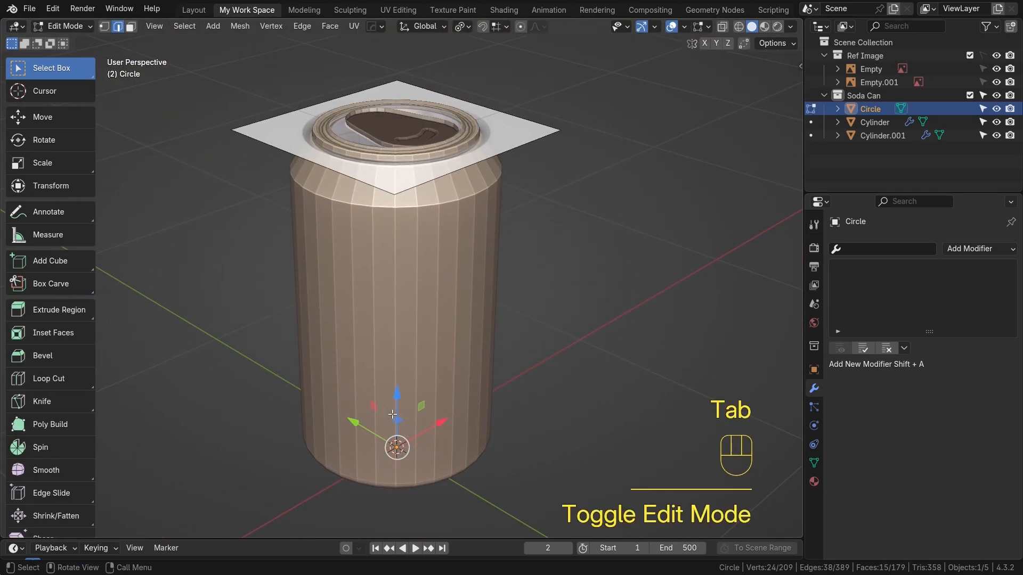
pyautogui.press('a')
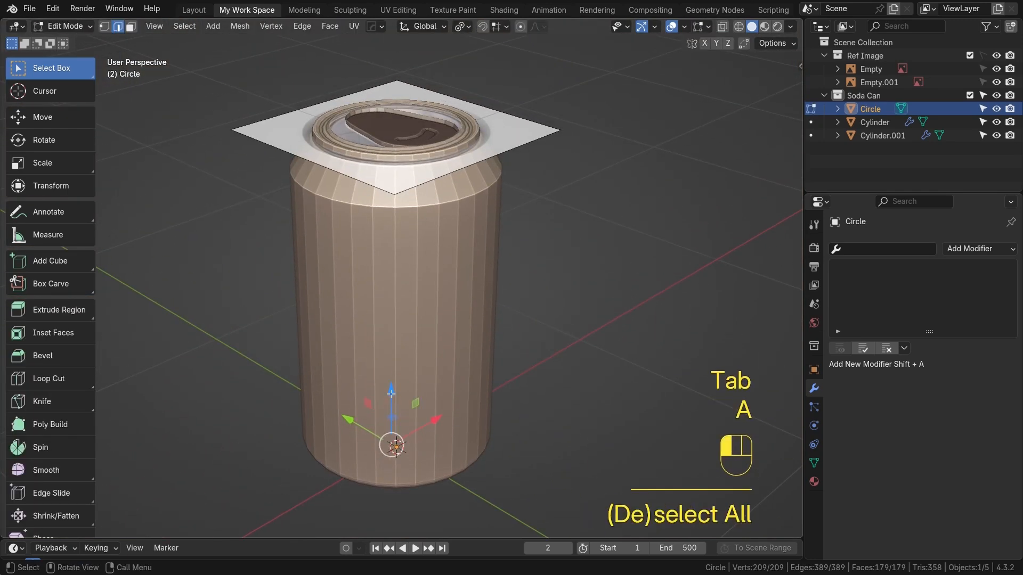
pyautogui.moveTo(391, 393); pyautogui.dragTo(406, 230)
pyautogui.moveTo(413, 94); pyautogui.dragTo(413, 69)
pyautogui.scroll(3, 417, 167)
pyautogui.keyDown('alt'); pyautogui.keyDown('shift'); pyautogui.moveTo(417, 168); pyautogui.dragTo(597, 330, button='middle'); pyautogui.keyUp('shift'); pyautogui.keyUp('alt')
pyautogui.scroll(2, 412, 379)
pyautogui.keyDown('shift'); pyautogui.moveTo(373, 353); pyautogui.dragTo(404, 337, button='middle'); pyautogui.keyUp('shift')
pyautogui.moveTo(388, 323); pyautogui.dragTo(390, 317)
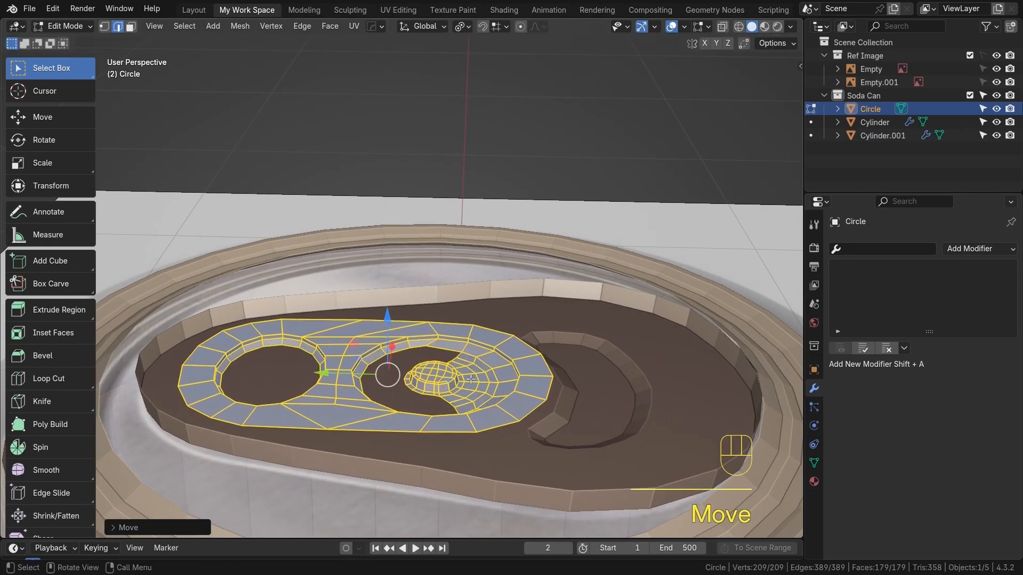
# Tilt the whole tab slightly and raise it a little along Z
pyautogui.press('r')
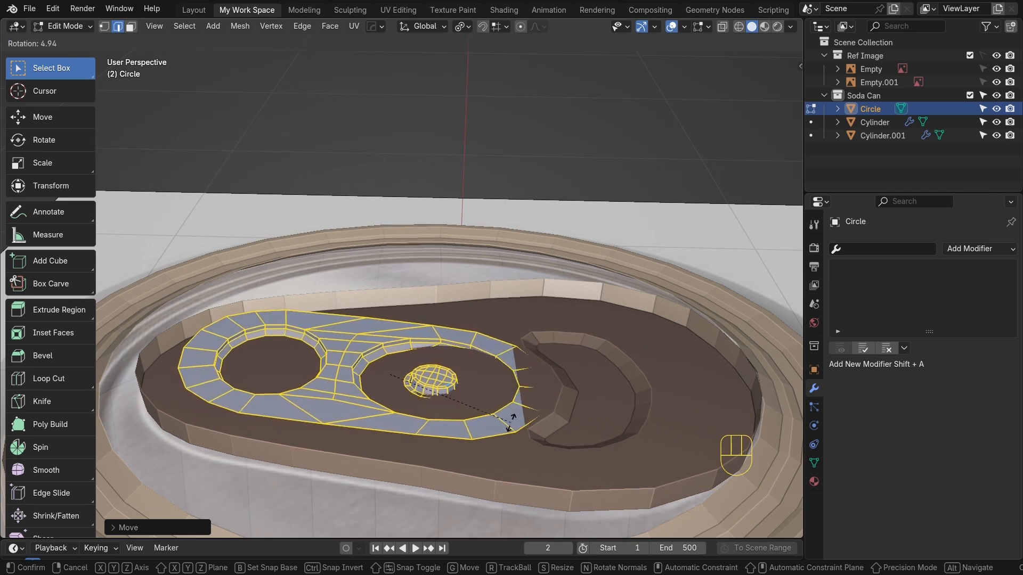
pyautogui.click(512, 422)
pyautogui.moveTo(383, 326); pyautogui.dragTo(384, 324)
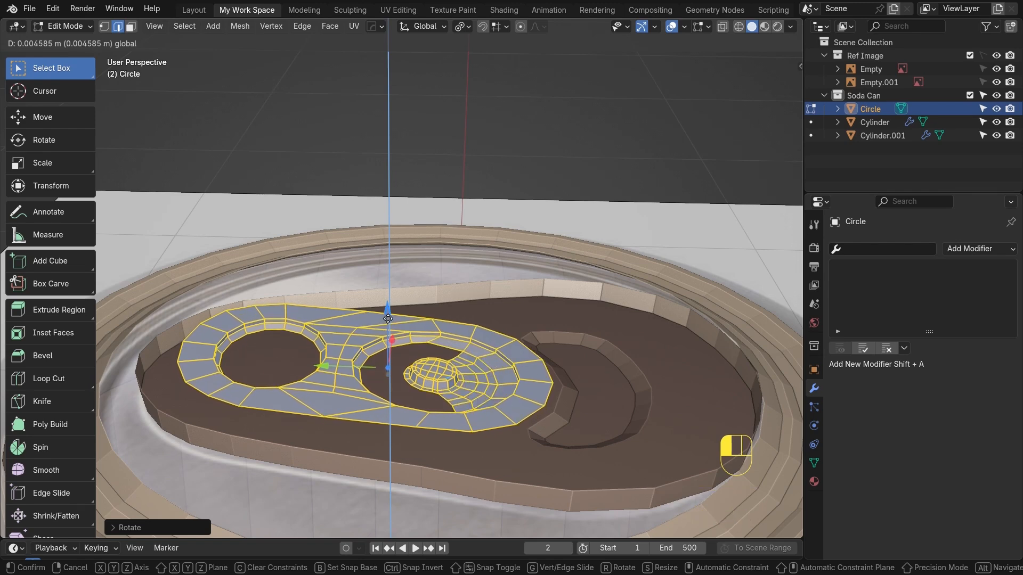
pyautogui.moveTo(388, 318); pyautogui.dragTo(389, 319)
pyautogui.moveTo(389, 319); pyautogui.dragTo(584, 345, button='middle')
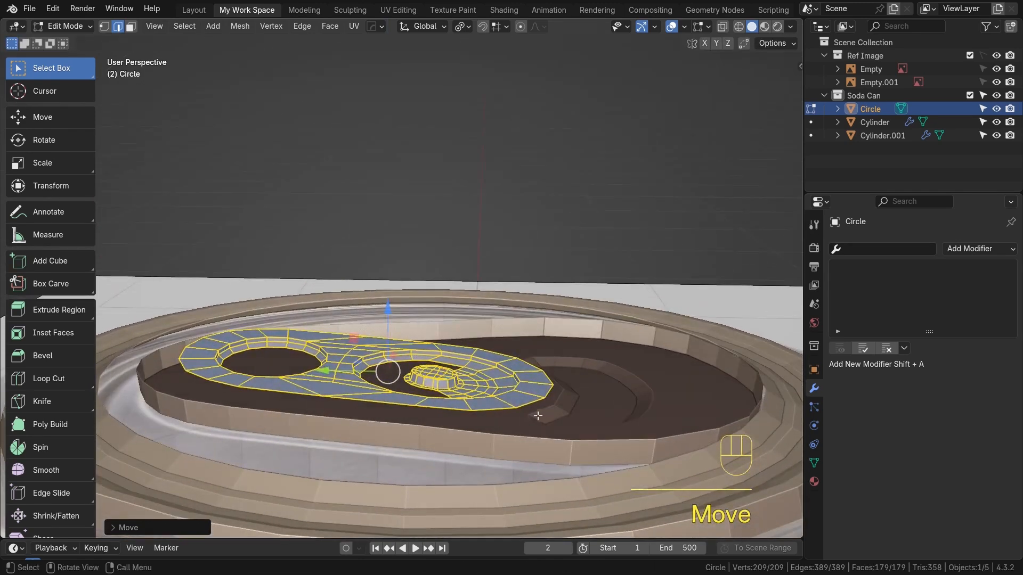
# Rotate the tab slightly once more and leave edit mode
pyautogui.press('r')
pyautogui.click(528, 410)
pyautogui.moveTo(388, 319); pyautogui.dragTo(390, 321)
pyautogui.scroll(-3, 405, 321)
pyautogui.moveTo(581, 323); pyautogui.dragTo(530, 355, button='middle')
pyautogui.press('Tab')
pyautogui.moveTo(419, 318); pyautogui.dragTo(417, 379, button='middle')
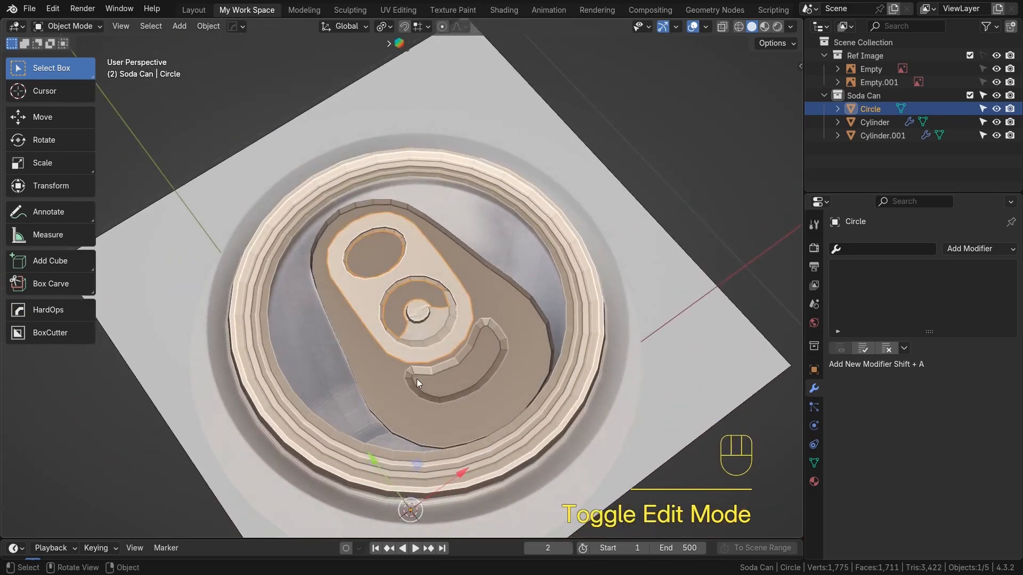
# Examine the tab and lid from top view against the reference image, toggling X-ray
pyautogui.press('KP_7')
pyautogui.scroll(3, 456, 378)
pyautogui.hotkey('alt', 'z')
pyautogui.scroll(3, 474, 348)
pyautogui.hotkey('alt', 'z')
pyautogui.hotkey('alt', 'z')
pyautogui.hotkey('alt', 'z')
pyautogui.hotkey('alt', 'z')
pyautogui.hotkey('alt', 'z')
pyautogui.hotkey('alt', 'z')
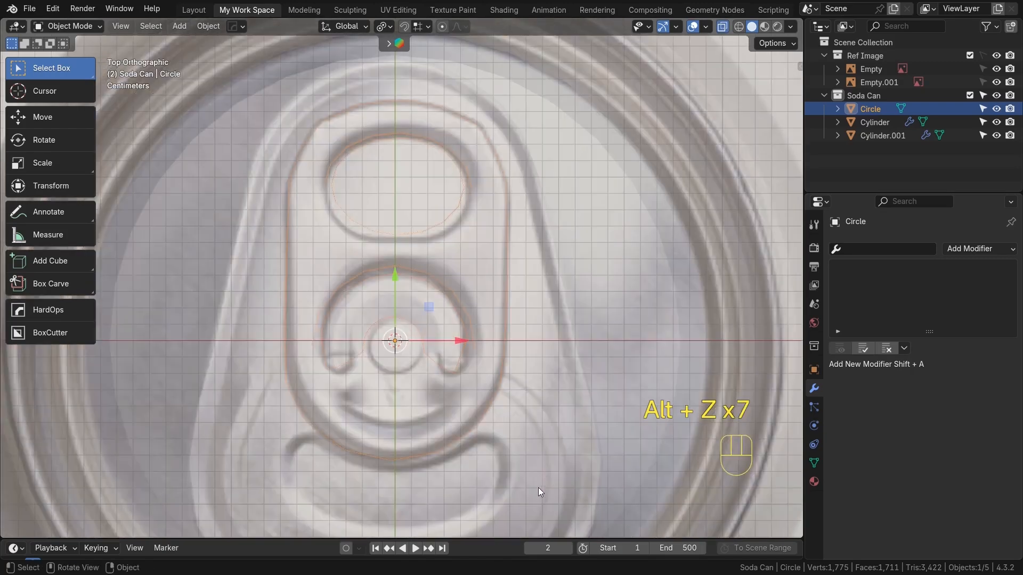
pyautogui.hotkey('alt', 'z')
# Select the band of lid faces running around the lower groove and inset it slightly
pyautogui.click(554, 411)
pyautogui.hotkey('alt', 'z')
pyautogui.keyDown('shift'); pyautogui.moveTo(504, 464); pyautogui.dragTo(505, 370, button='middle'); pyautogui.keyUp('shift')
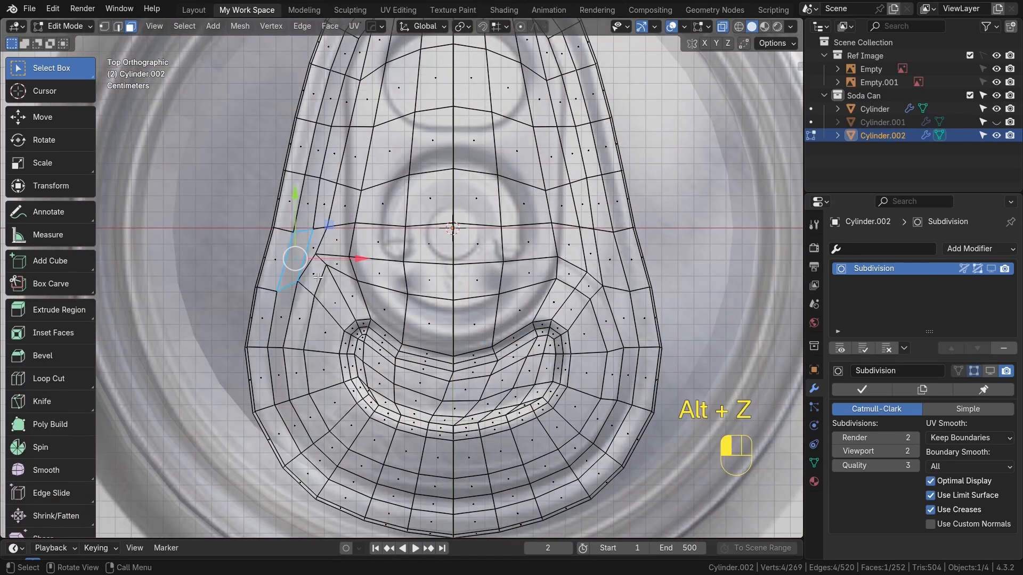
pyautogui.click(312, 277)
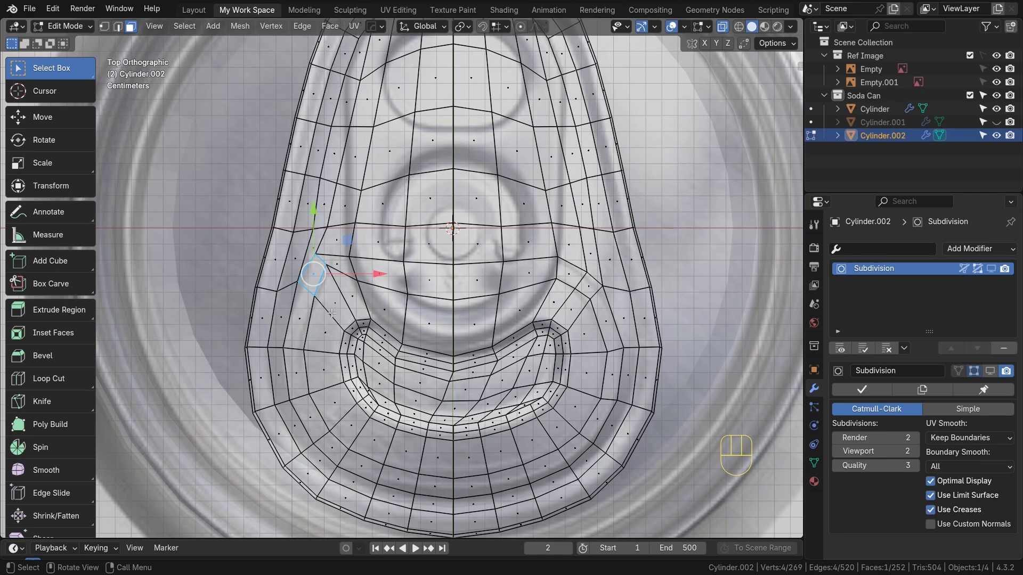
pyautogui.hotkey('alt', 'z')
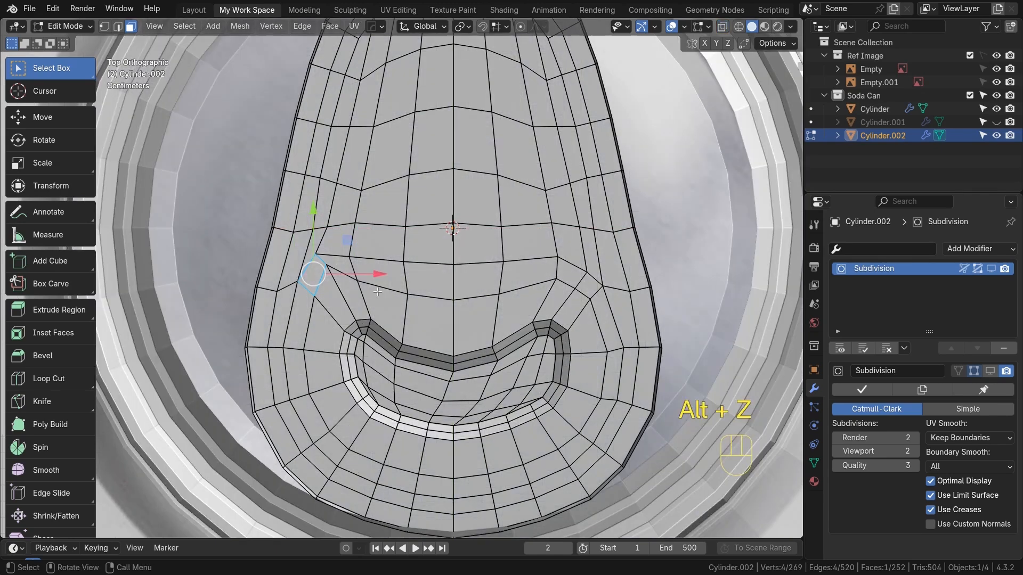
pyautogui.keyDown('shift'); pyautogui.click(298, 336); pyautogui.keyUp('shift')
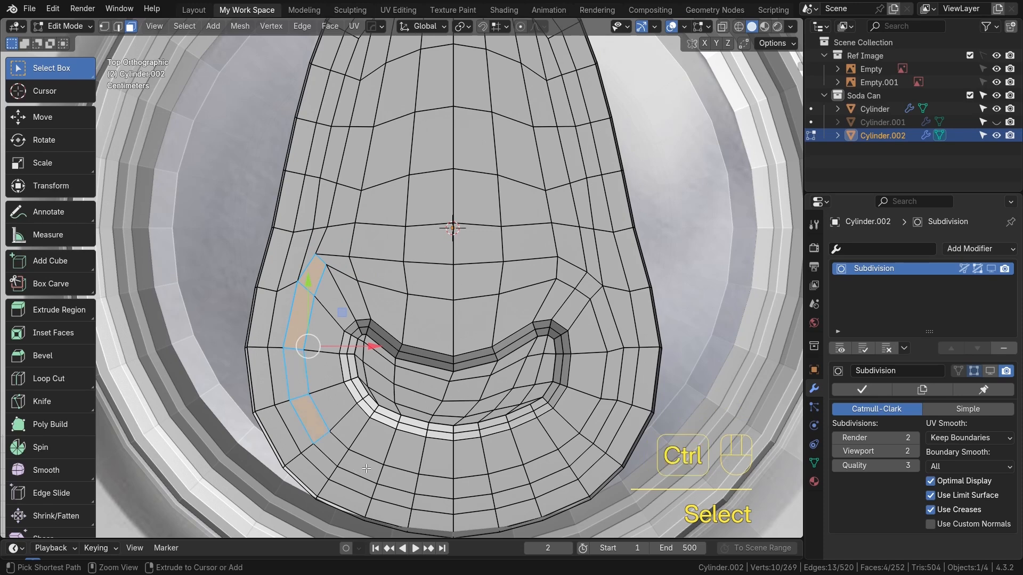
pyautogui.keyDown('ctrl'); pyautogui.click(367, 468); pyautogui.keyUp('ctrl')
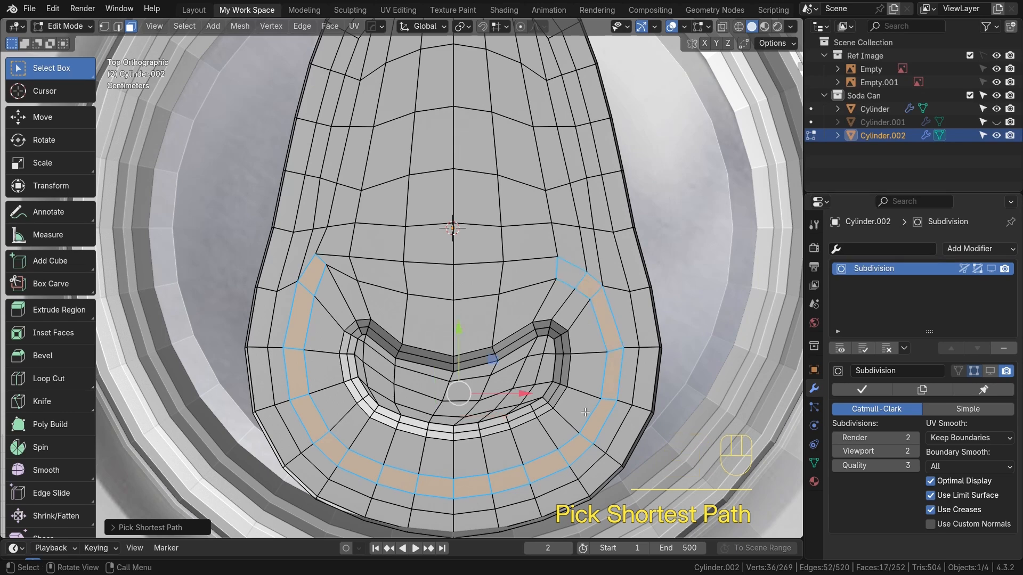
pyautogui.press('i')
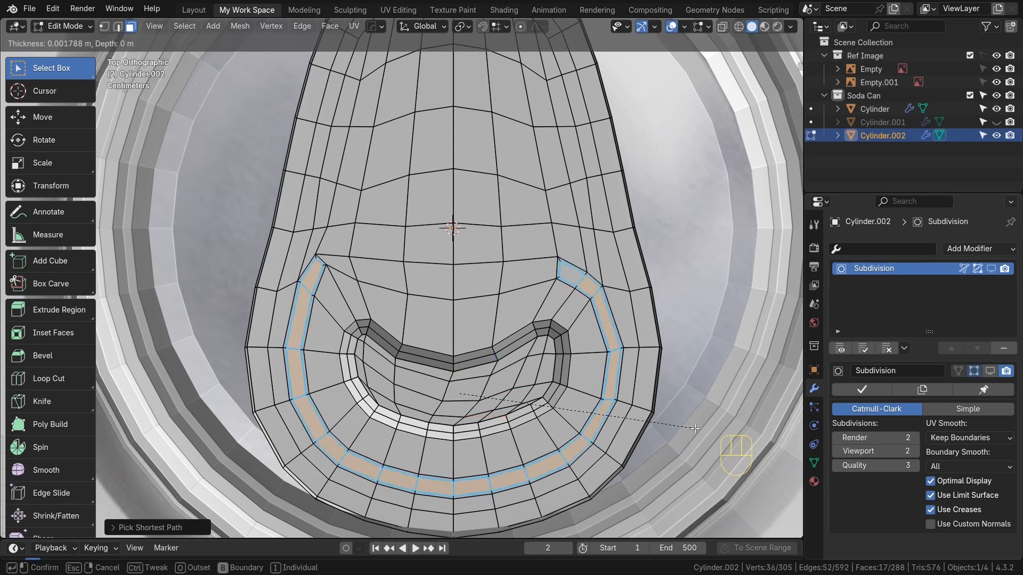
pyautogui.click(692, 428)
# Add an edge loop alongside the inset band around the groove
pyautogui.scroll(4, 708, 372)
pyautogui.keyDown('alt'); pyautogui.keyDown('shift'); pyautogui.moveTo(756, 275); pyautogui.dragTo(393, 277, button='middle'); pyautogui.keyUp('shift'); pyautogui.keyUp('alt')
pyautogui.scroll(3, 487, 268)
pyautogui.click(423, 227)
pyautogui.hotkey('ctrl', 'r')
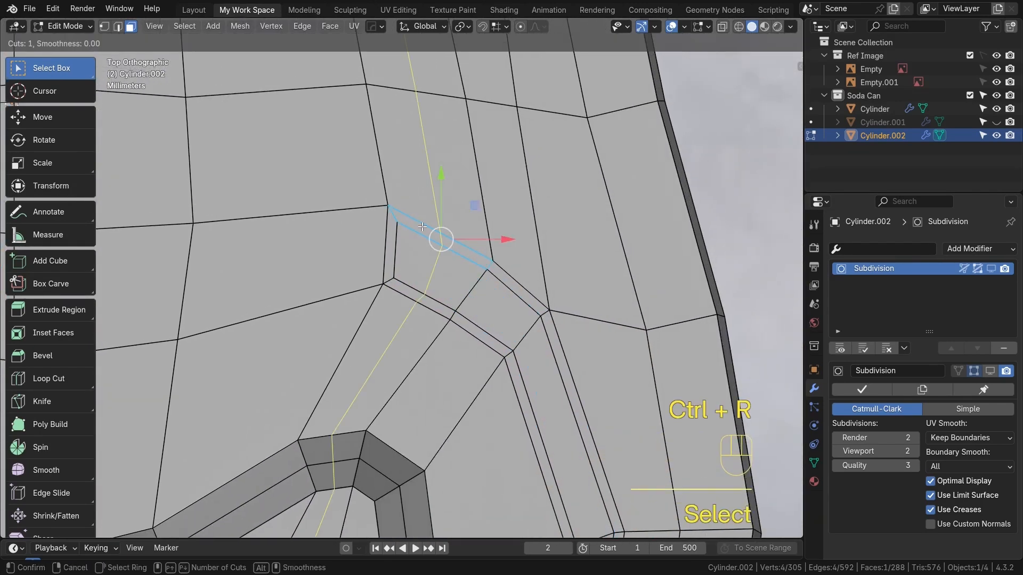
pyautogui.click(392, 264)
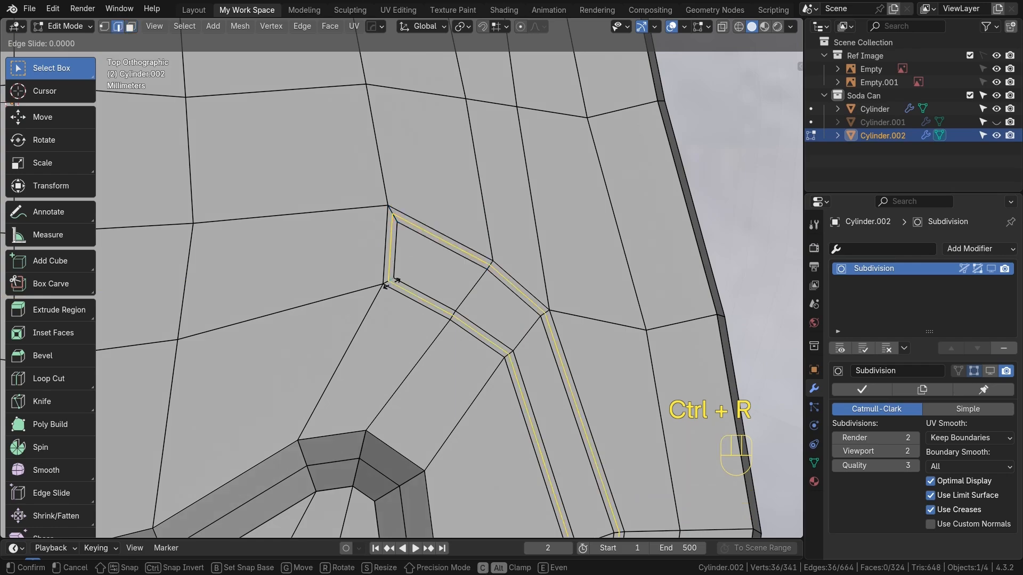
pyautogui.rightClick(392, 264)
pyautogui.moveTo(392, 264); pyautogui.dragTo(480, 229, button='middle')
pyautogui.scroll(-6, 504, 232)
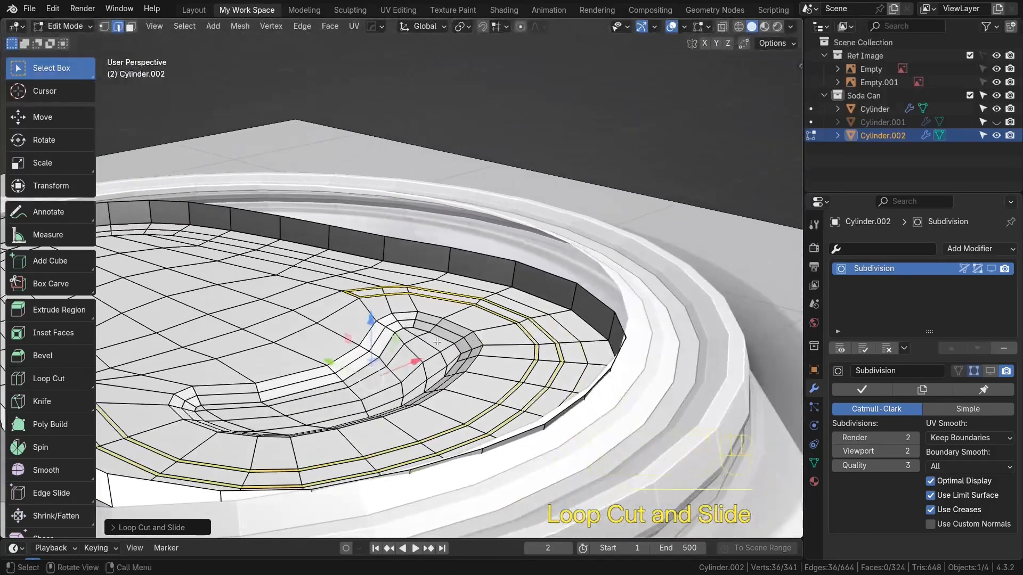
pyautogui.scroll(3, 420, 344)
pyautogui.moveTo(341, 400); pyautogui.dragTo(341, 414)
# Preview the lid piece with its Subdivision modifier shown in the viewport, then hide it again
pyautogui.press('Tab')
pyautogui.scroll(-5, 477, 341)
pyautogui.moveTo(391, 334); pyautogui.dragTo(429, 364, button='middle')
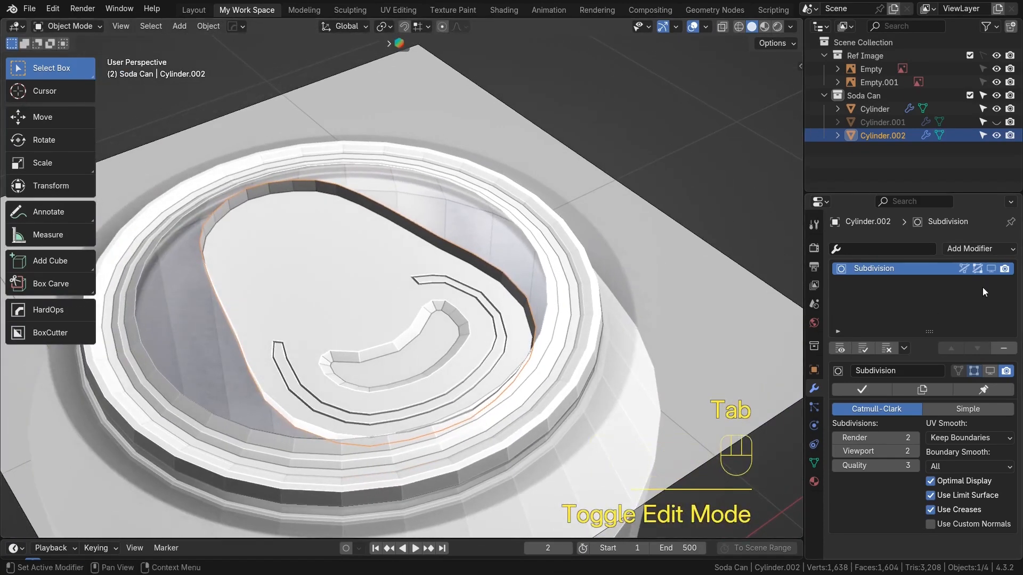
pyautogui.click(991, 269)
pyautogui.moveTo(498, 282); pyautogui.dragTo(465, 299, button='middle')
pyautogui.moveTo(425, 364); pyautogui.dragTo(484, 256, button='middle')
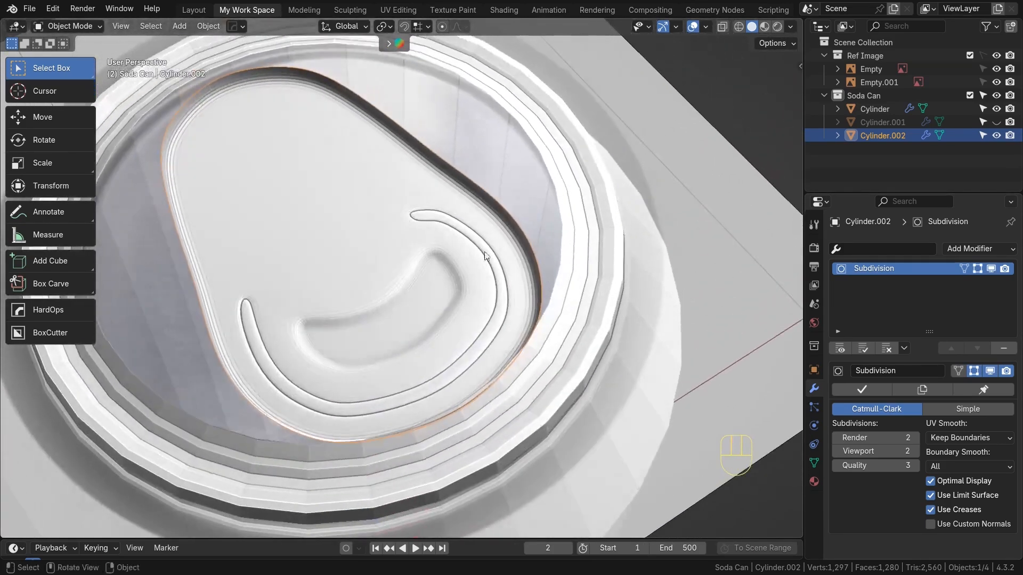
pyautogui.click(989, 270)
pyautogui.scroll(-5, 427, 298)
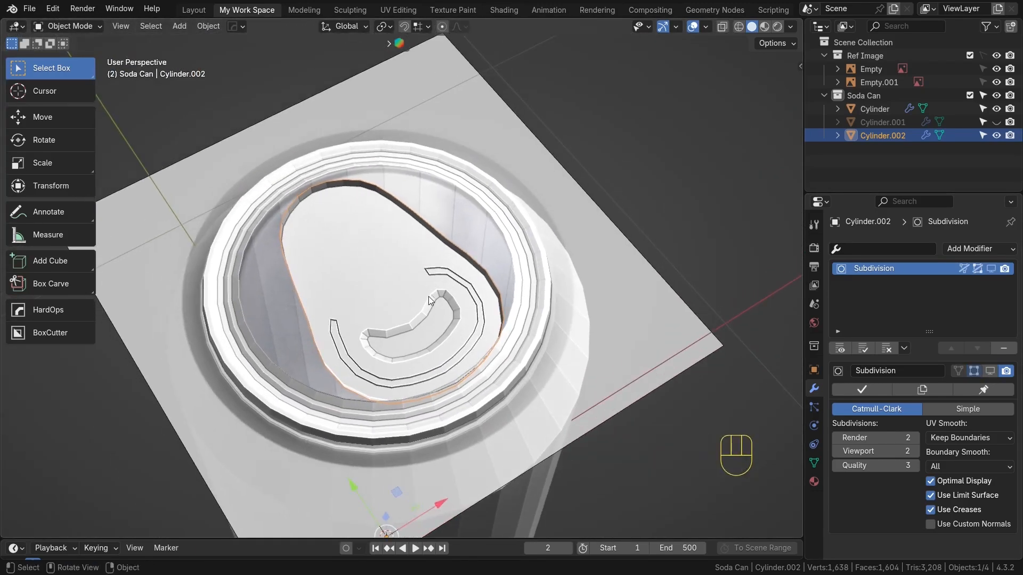
# Hide the reference image collection in top view
pyautogui.press('KP_7')
pyautogui.keyDown('shift'); pyautogui.moveTo(396, 133); pyautogui.dragTo(391, 189, button='middle'); pyautogui.keyUp('shift')
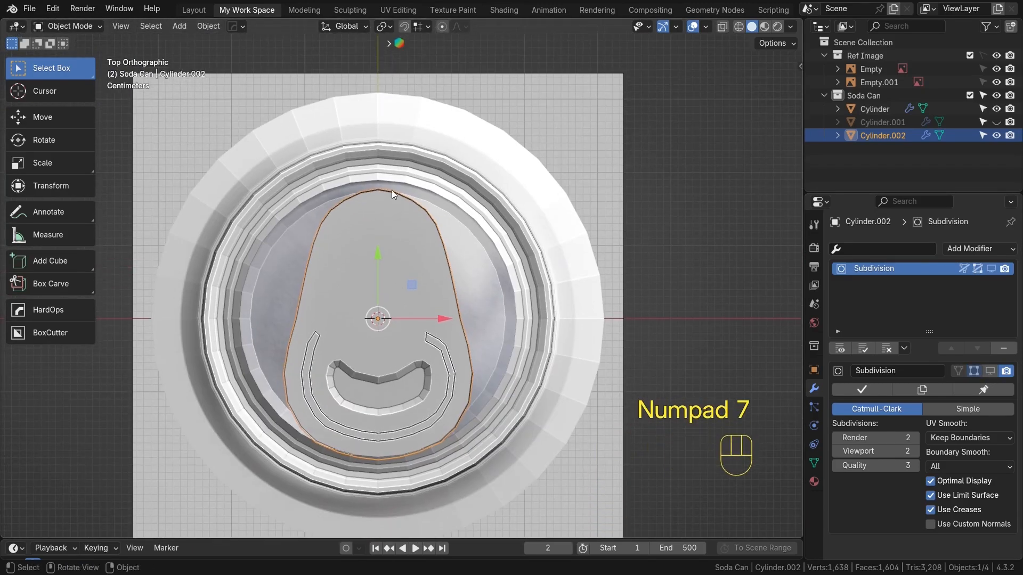
pyautogui.click(996, 55)
pyautogui.scroll(2, 437, 428)
pyautogui.click(436, 428)
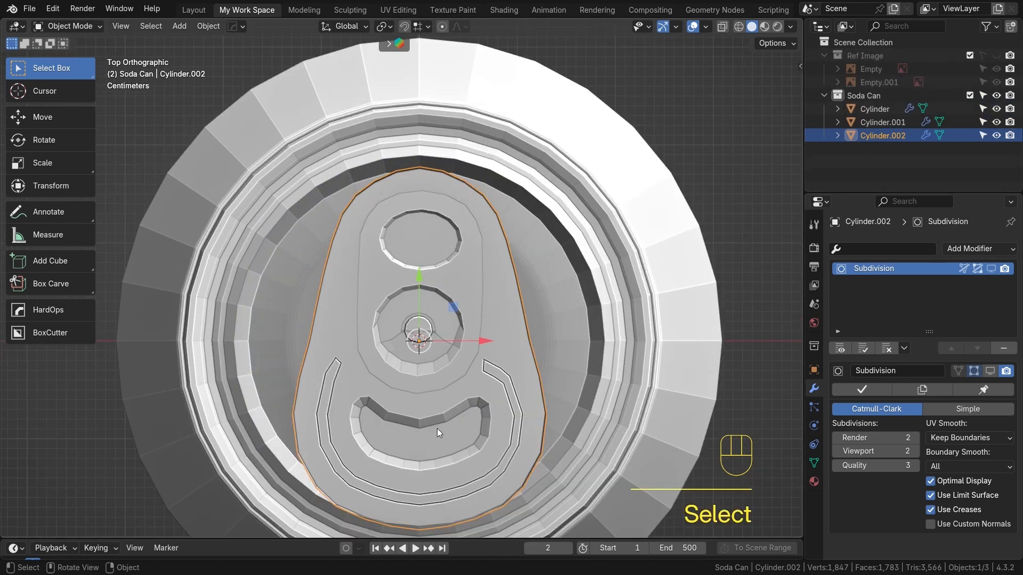
# Select the tab with the lid piece, then in edit mode nudge and scale all their geometry down slightly
pyautogui.keyDown('shift'); pyautogui.click(380, 306); pyautogui.keyUp('shift')
pyautogui.press('Tab')
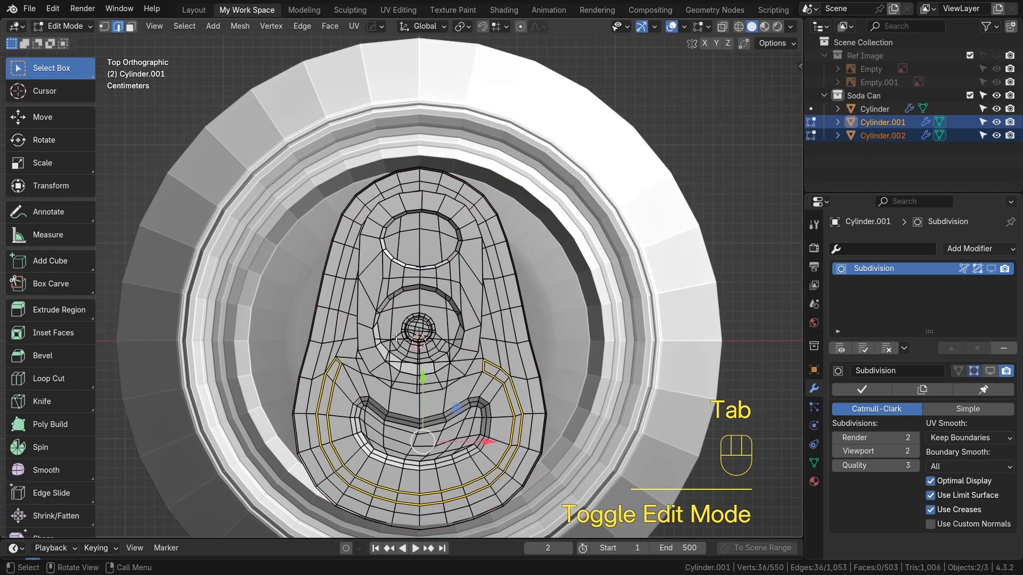
pyautogui.press('a')
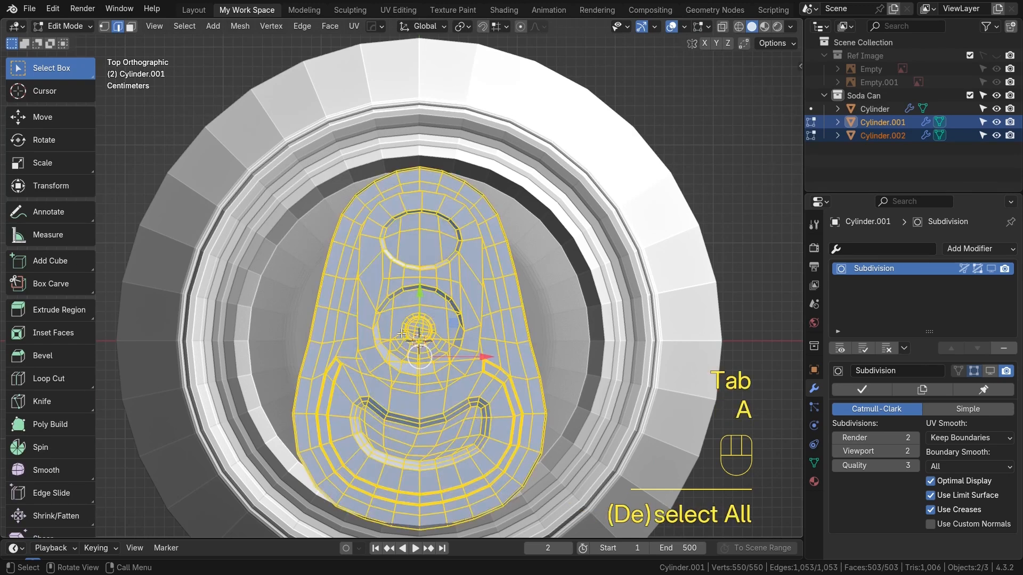
pyautogui.moveTo(420, 298); pyautogui.dragTo(427, 272)
pyautogui.press('s')
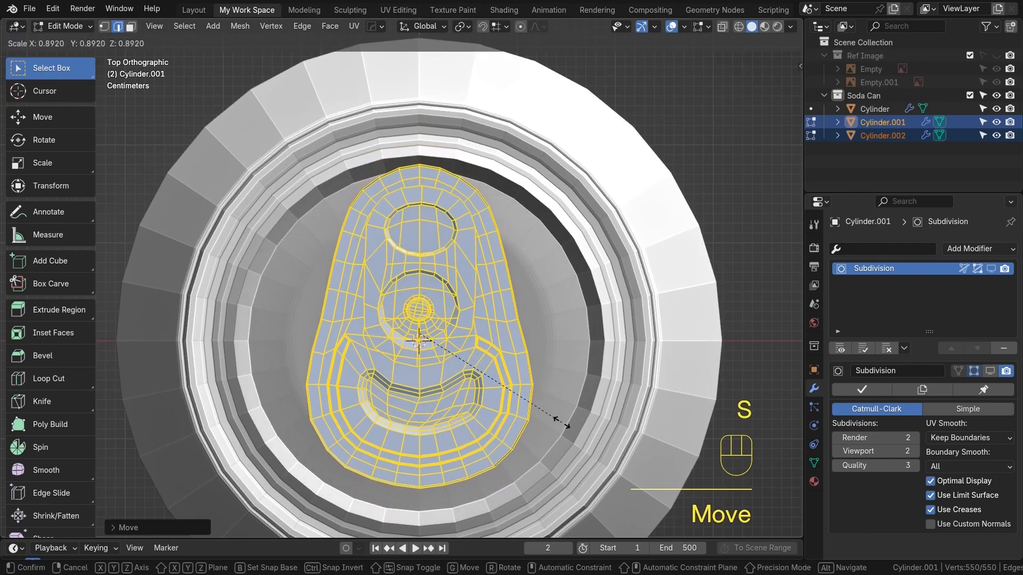
pyautogui.moveTo(421, 268); pyautogui.dragTo(428, 280)
pyautogui.press('s')
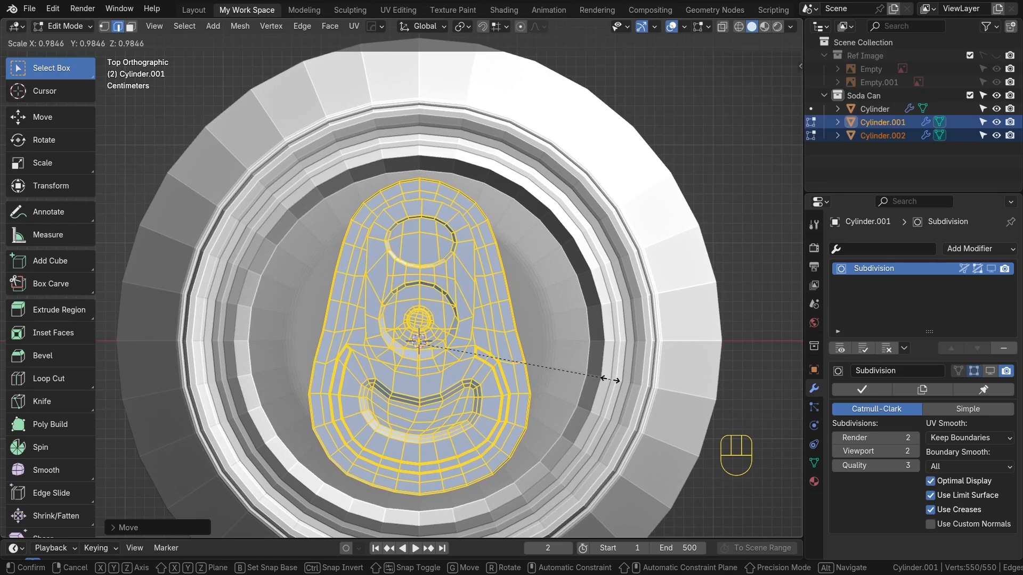
pyautogui.click(610, 379)
pyautogui.scroll(1, 485, 361)
pyautogui.keyDown('alt'); pyautogui.keyDown('shift'); pyautogui.moveTo(485, 361); pyautogui.dragTo(491, 342, button='middle'); pyautogui.keyUp('shift'); pyautogui.keyUp('alt')
pyautogui.press('Tab')
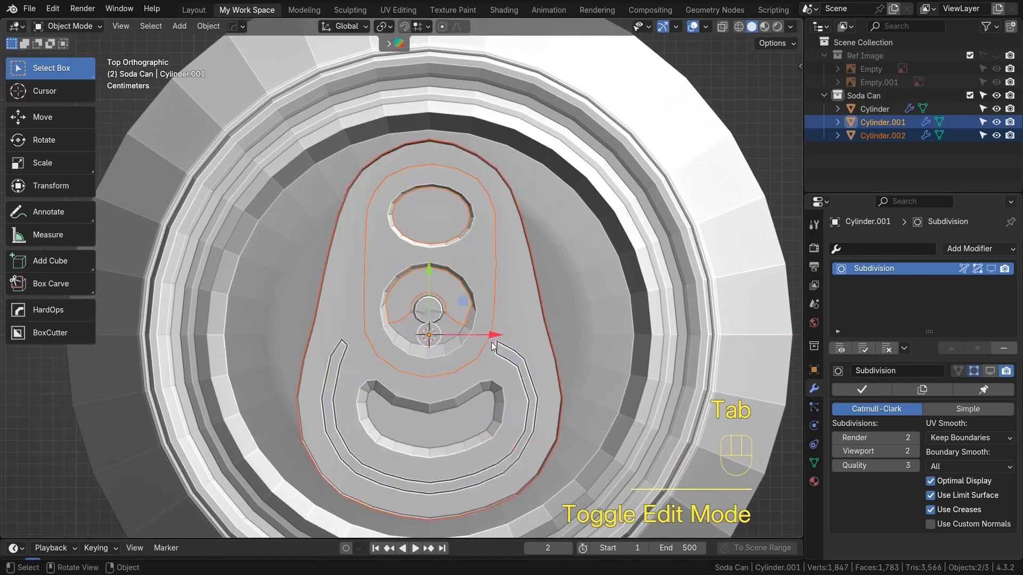
# Raise all of the tab's geometry slightly along Z above the lid
pyautogui.click(537, 338)
pyautogui.moveTo(535, 382); pyautogui.dragTo(400, 361, button='middle')
pyautogui.moveTo(449, 399); pyautogui.dragTo(481, 376, button='middle')
pyautogui.keyDown('shift'); pyautogui.click(589, 380); pyautogui.keyUp('shift')
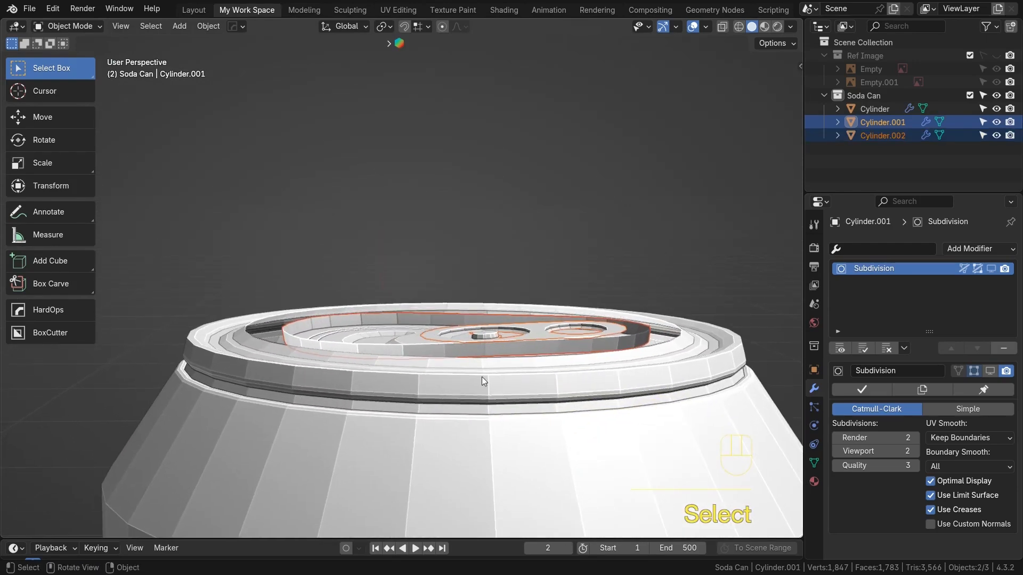
pyautogui.press('Tab')
pyautogui.press('a')
pyautogui.moveTo(460, 279); pyautogui.dragTo(458, 263)
pyautogui.moveTo(482, 258); pyautogui.dragTo(446, 256, button='middle')
pyautogui.moveTo(466, 273); pyautogui.dragTo(461, 262)
pyautogui.press('KP_1')
pyautogui.moveTo(383, 298); pyautogui.dragTo(438, 286, button='middle')
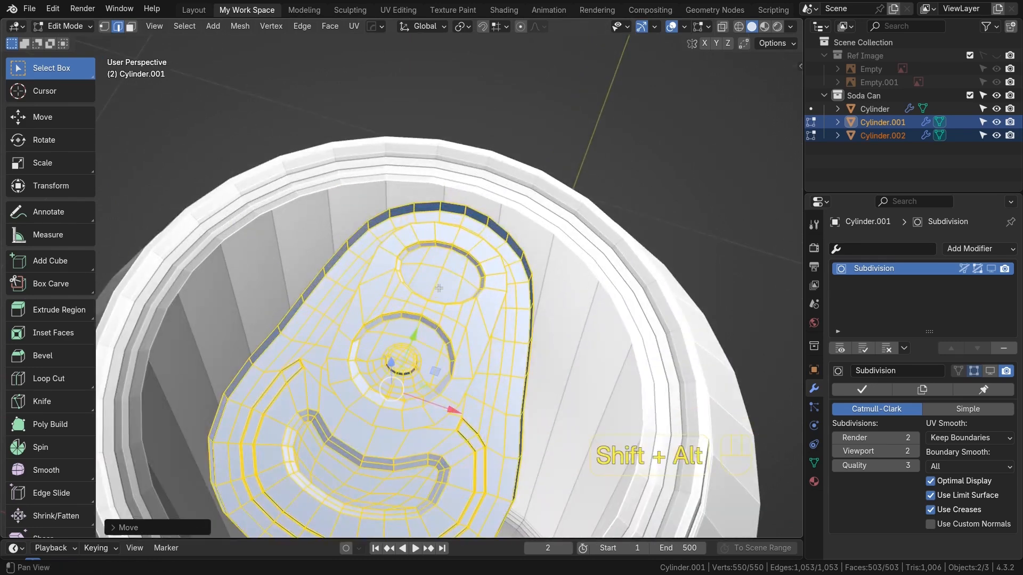
# Join the separated lid piece back into the main can object
pyautogui.press('Tab')
pyautogui.click(558, 364)
pyautogui.keyDown('shift'); pyautogui.click(671, 354); pyautogui.keyUp('shift')
pyautogui.keyDown('ctrl'); pyautogui.click(671, 354); pyautogui.keyUp('ctrl')
pyautogui.hotkey('ctrl', 'j')
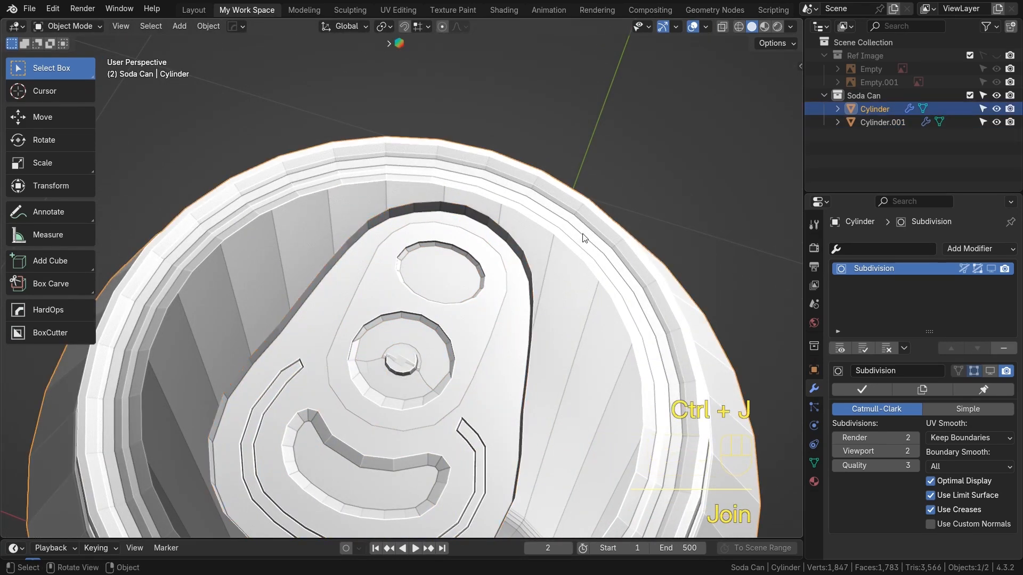
# Fill the gap between the joined lid piece and the surrounding lid on the right side by repeatedly making faces
pyautogui.press('Tab')
pyautogui.scroll(2, 490, 319)
pyautogui.keyDown('shift'); pyautogui.moveTo(500, 235); pyautogui.dragTo(415, 245, button='middle'); pyautogui.keyUp('shift')
pyautogui.scroll(2, 482, 300)
pyautogui.click(470, 335)
pyautogui.keyDown('shift'); pyautogui.click(495, 301); pyautogui.keyUp('shift')
pyautogui.scroll(-4, 494, 314)
pyautogui.press('f')
pyautogui.press('KP_7')
pyautogui.scroll(2, 484, 318)
pyautogui.click(429, 125)
pyautogui.press('f')
pyautogui.press('f')
pyautogui.press('f')
pyautogui.press('f')
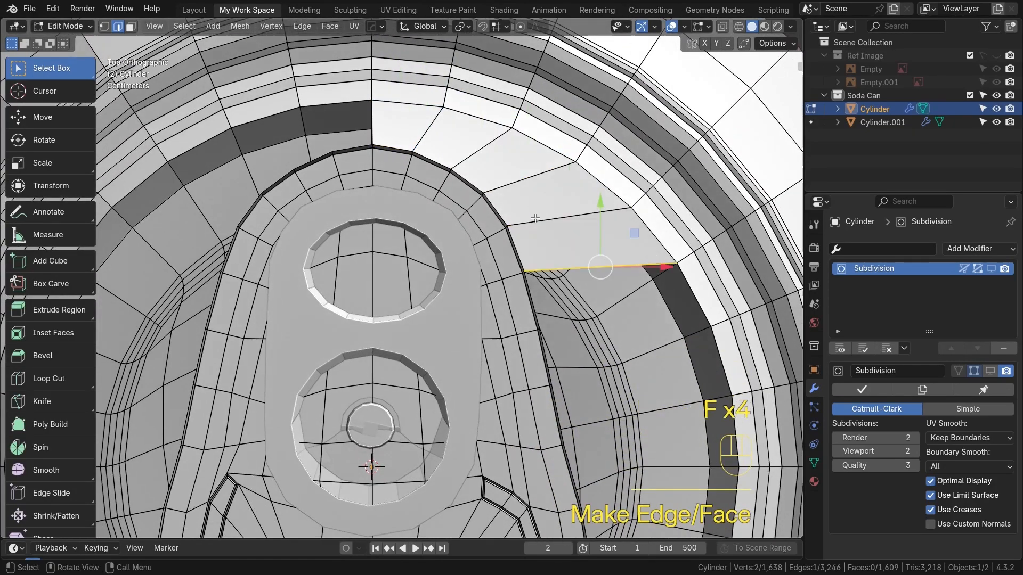
pyautogui.press('f')
pyautogui.press('f')
pyautogui.scroll(-4, 537, 354)
pyautogui.keyDown('shift'); pyautogui.moveTo(539, 363); pyautogui.dragTo(524, 258, button='middle'); pyautogui.keyUp('shift')
pyautogui.scroll(2, 524, 257)
pyautogui.press('f')
pyautogui.press('f')
pyautogui.press('f')
pyautogui.press('f')
pyautogui.press('f')
pyautogui.press('f')
pyautogui.press('f')
pyautogui.press('f')
pyautogui.press('f')
pyautogui.press('f')
pyautogui.press('f')
pyautogui.press('f')
pyautogui.press('f')
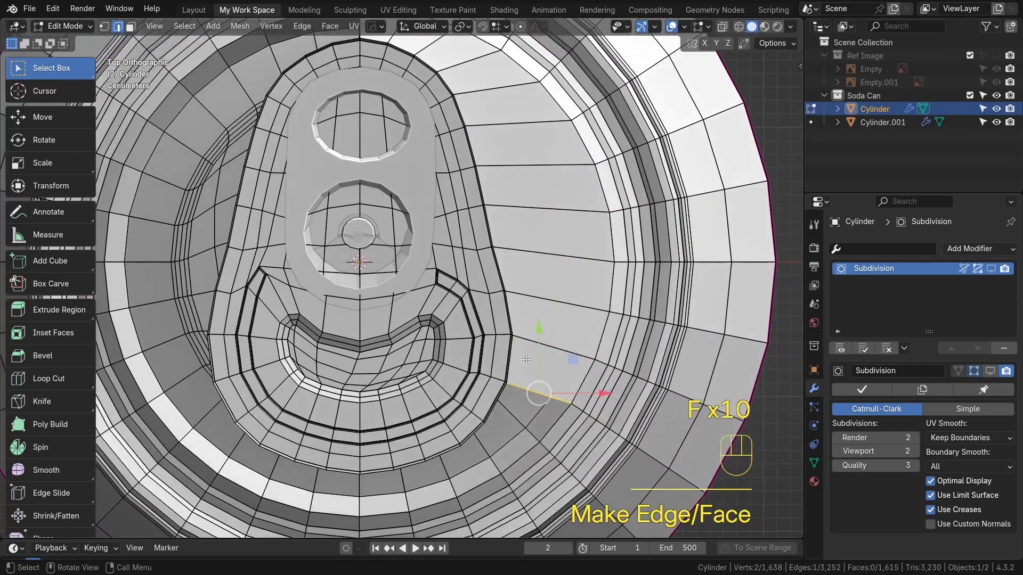
# Continue making faces to close the gap on the left and upper side of the tab recess
pyautogui.press('f')
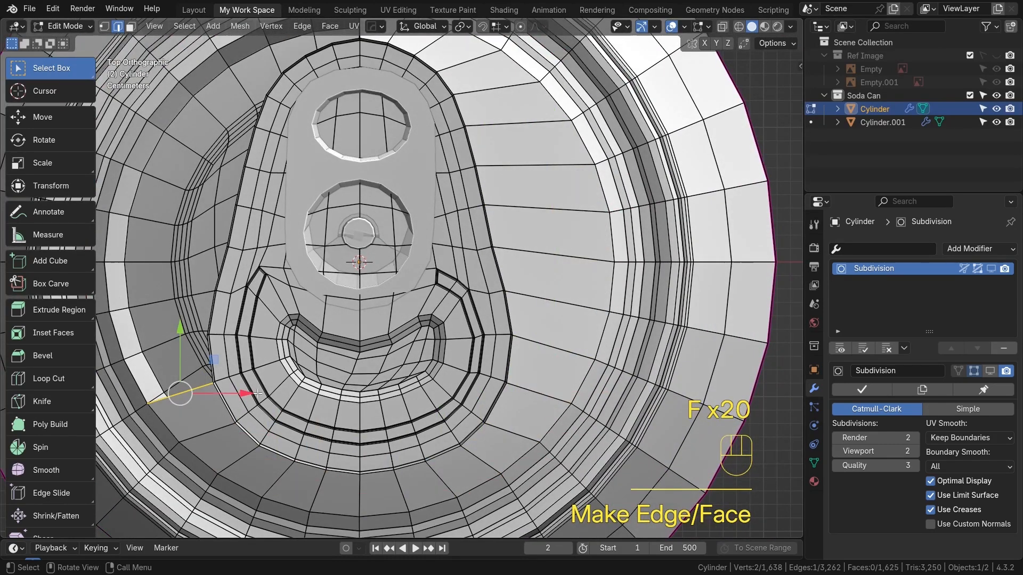
pyautogui.keyDown('shift'); pyautogui.moveTo(254, 416); pyautogui.dragTo(352, 336, button='middle'); pyautogui.keyUp('shift')
pyautogui.scroll(2, 352, 335)
pyautogui.press('f')
pyautogui.press('f')
pyautogui.press('f')
pyautogui.press('f')
pyautogui.scroll(-2, 383, 128)
pyautogui.keyDown('shift'); pyautogui.moveTo(373, 118); pyautogui.dragTo(349, 310, button='middle'); pyautogui.keyUp('shift')
# Make faces across the remaining open gaps around the tab recess
pyautogui.press('f')
pyautogui.press('f')
pyautogui.press('f')
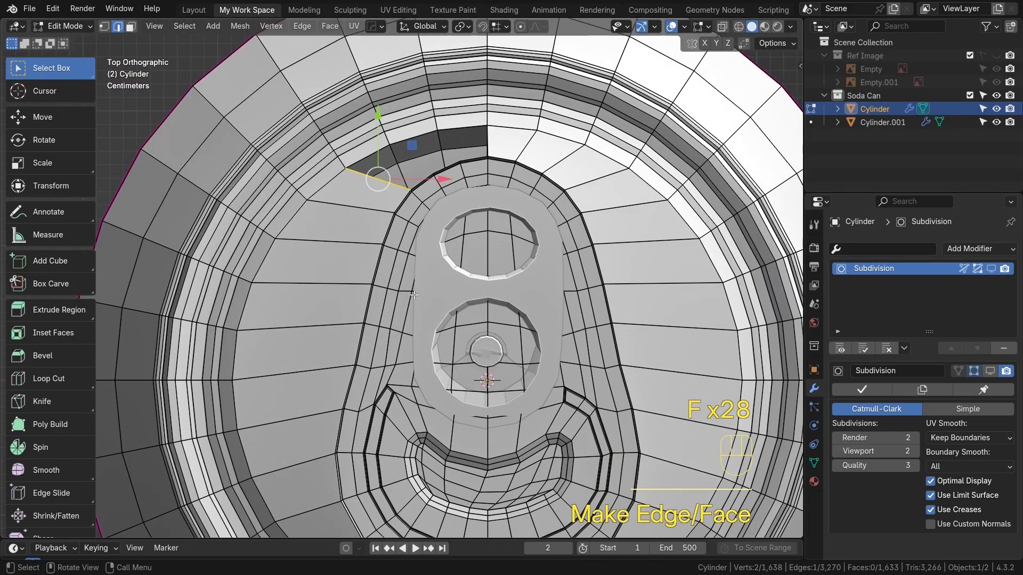
pyautogui.scroll(2, 413, 296)
pyautogui.keyDown('shift'); pyautogui.moveTo(411, 285); pyautogui.dragTo(427, 303, button='middle'); pyautogui.keyUp('shift')
pyautogui.press('f')
pyautogui.press('f')
pyautogui.press('f')
pyautogui.press('f')
pyautogui.scroll(-2, 408, 282)
pyautogui.keyDown('shift'); pyautogui.moveTo(565, 464); pyautogui.dragTo(534, 286, button='middle'); pyautogui.keyUp('shift')
pyautogui.keyDown('shift'); pyautogui.moveTo(613, 326); pyautogui.dragTo(545, 315, button='middle'); pyautogui.keyUp('shift')
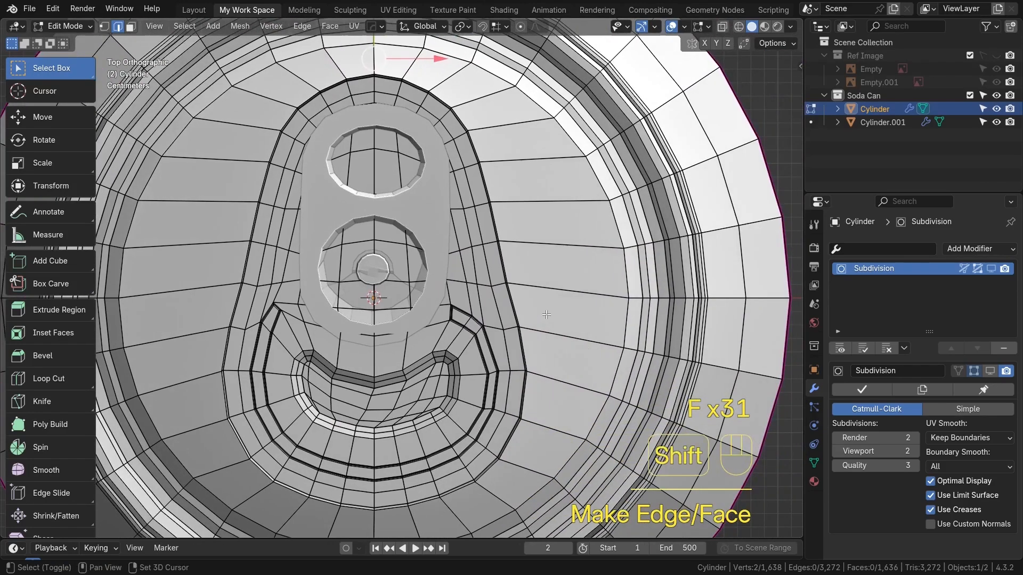
pyautogui.scroll(-1, 578, 317)
pyautogui.keyDown('alt'); pyautogui.keyDown('shift'); pyautogui.moveTo(549, 332); pyautogui.dragTo(561, 306); pyautogui.keyUp('shift'); pyautogui.keyUp('alt')
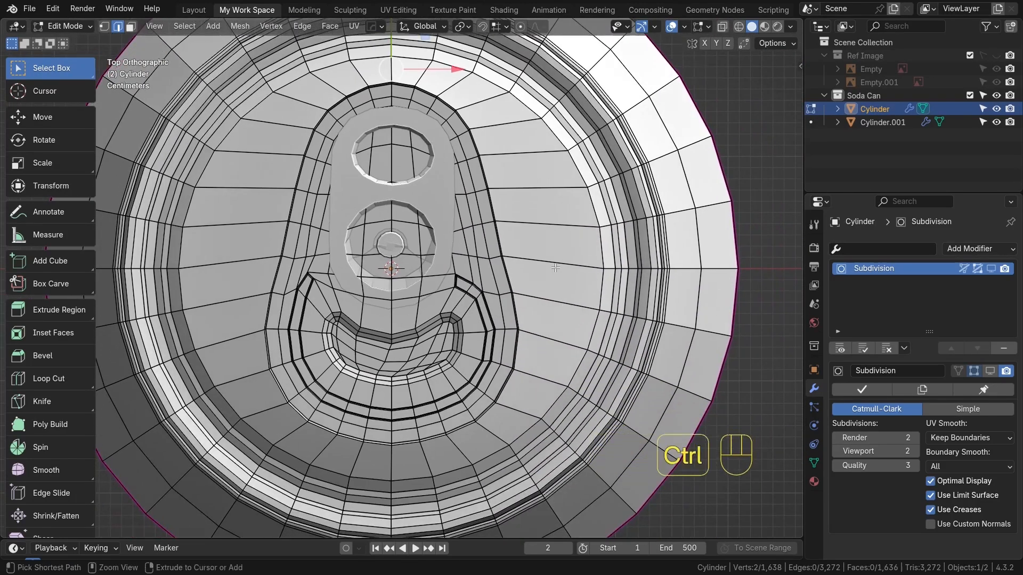
# Add an edge loop around the tab recess on the lid
pyautogui.hotkey('ctrl', 'r')
pyautogui.click(554, 267)
pyautogui.rightClick(554, 267)
pyautogui.keyDown('alt'); pyautogui.keyDown('shift'); pyautogui.moveTo(514, 244); pyautogui.dragTo(564, 314); pyautogui.keyUp('shift'); pyautogui.keyUp('alt')
pyautogui.scroll(1, 250, 338)
pyautogui.keyDown('alt'); pyautogui.keyDown('shift'); pyautogui.moveTo(250, 338); pyautogui.dragTo(275, 302); pyautogui.keyUp('shift'); pyautogui.keyUp('alt')
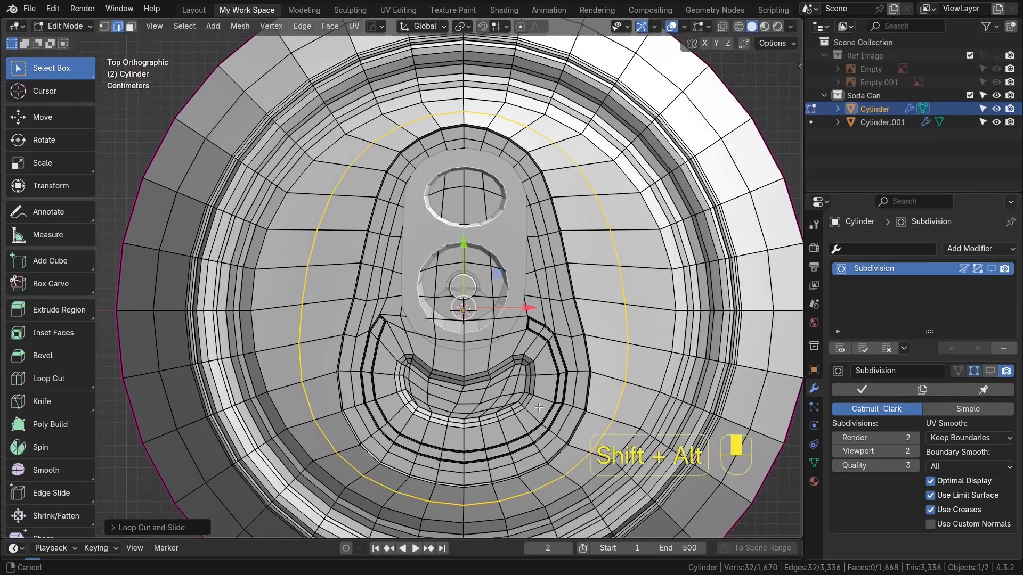
# Leave edit mode and enable the Subdivision modifier's viewport display on the can
pyautogui.press('Tab')
pyautogui.moveTo(510, 369); pyautogui.dragTo(538, 298, button='middle')
pyautogui.keyDown('alt'); pyautogui.keyDown('shift'); pyautogui.moveTo(631, 333); pyautogui.dragTo(613, 270); pyautogui.keyUp('shift'); pyautogui.keyUp('alt')
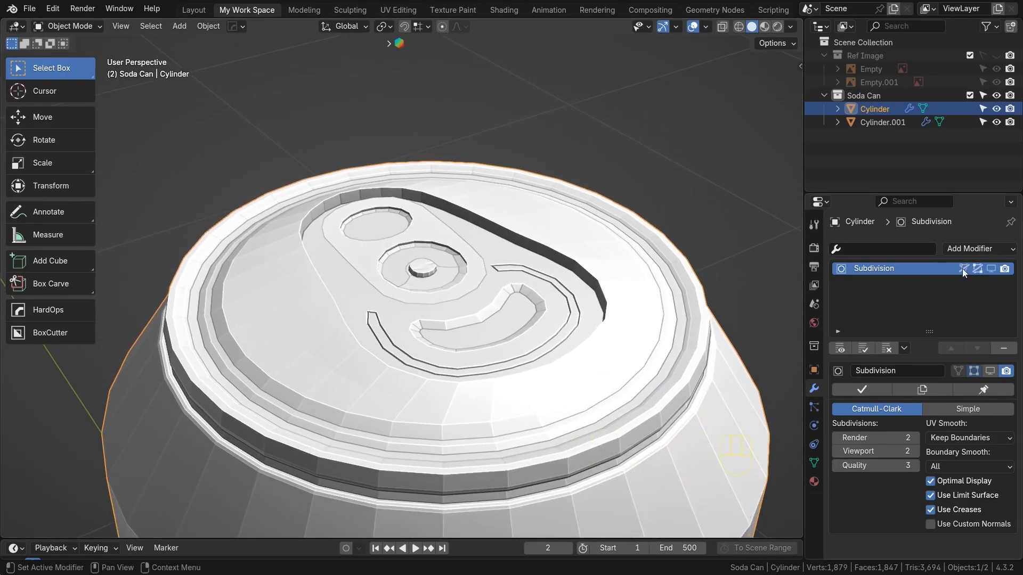
pyautogui.click(994, 268)
# Join the pull tab into the can object
pyautogui.scroll(-1, 525, 369)
pyautogui.keyDown('shift'); pyautogui.moveTo(462, 368); pyautogui.dragTo(459, 309, button='middle'); pyautogui.keyUp('shift')
pyautogui.keyDown('alt'); pyautogui.keyDown('shift'); pyautogui.moveTo(459, 309); pyautogui.dragTo(510, 397, button='middle'); pyautogui.keyUp('shift'); pyautogui.keyUp('alt')
pyautogui.click(418, 311)
pyautogui.scroll(3, 500, 374)
pyautogui.keyDown('shift'); pyautogui.moveTo(562, 425); pyautogui.dragTo(523, 408, button='middle'); pyautogui.keyUp('shift')
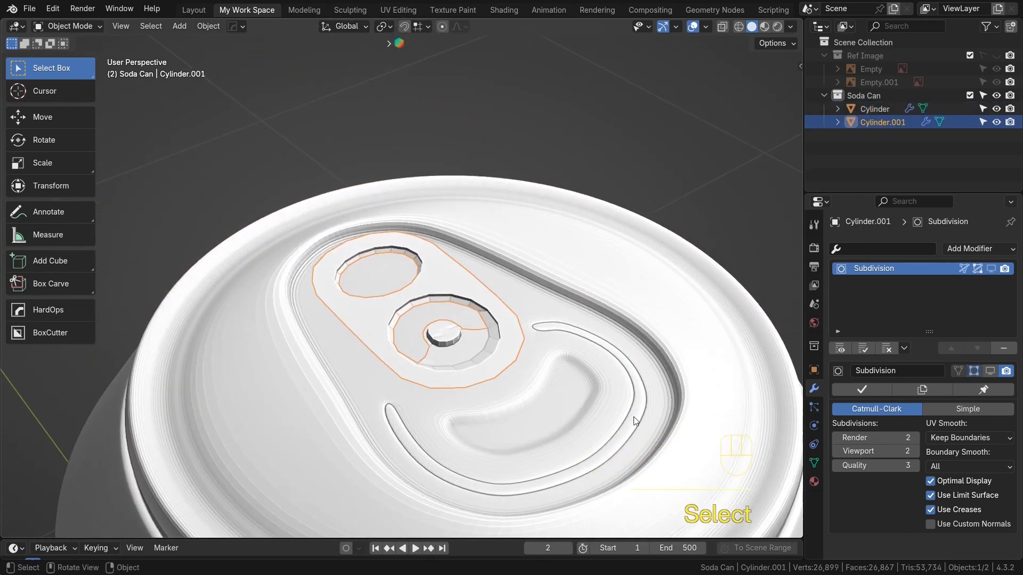
pyautogui.keyDown('shift'); pyautogui.click(548, 395); pyautogui.keyUp('shift')
pyautogui.hotkey('ctrl', 'j')
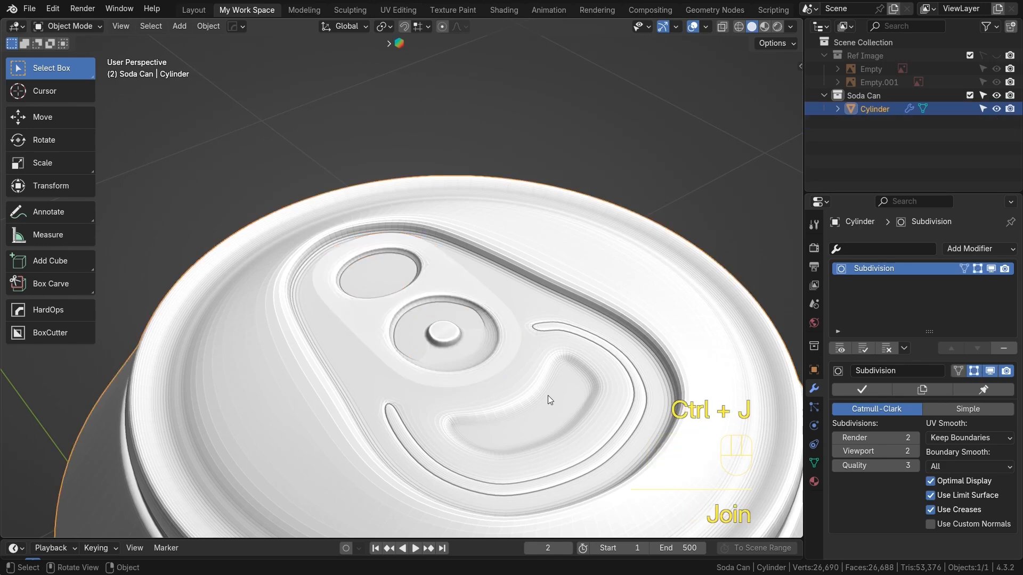
pyautogui.scroll(3, 548, 395)
pyautogui.moveTo(326, 346); pyautogui.dragTo(392, 376, button='middle')
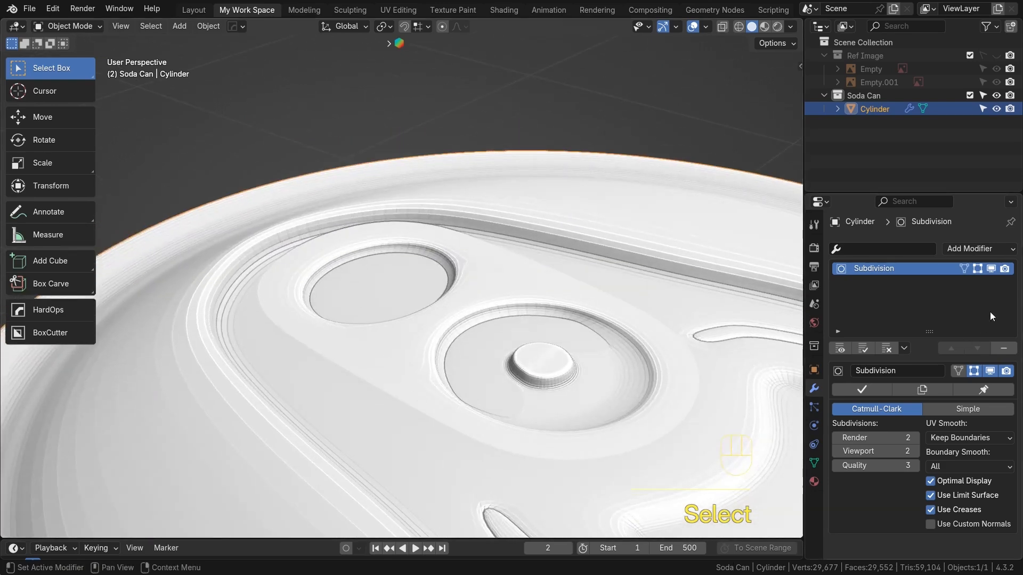
# Separate the pull tab's linked geometry from the can into its own object
pyautogui.click(991, 270)
pyautogui.click(404, 374)
pyautogui.press('Tab')
pyautogui.click(403, 354)
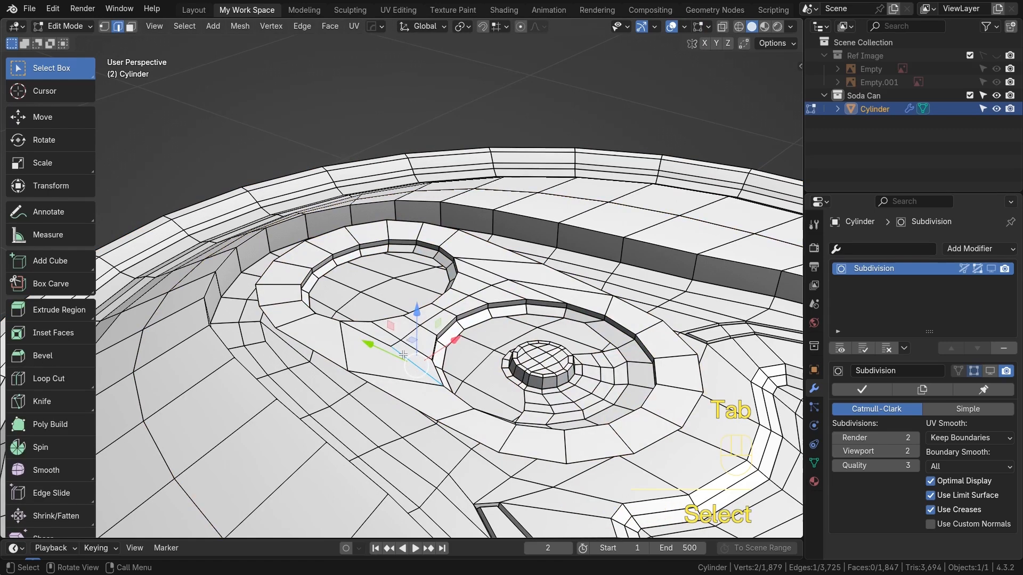
pyautogui.press('l')
pyautogui.press('p')
pyautogui.click(397, 347)
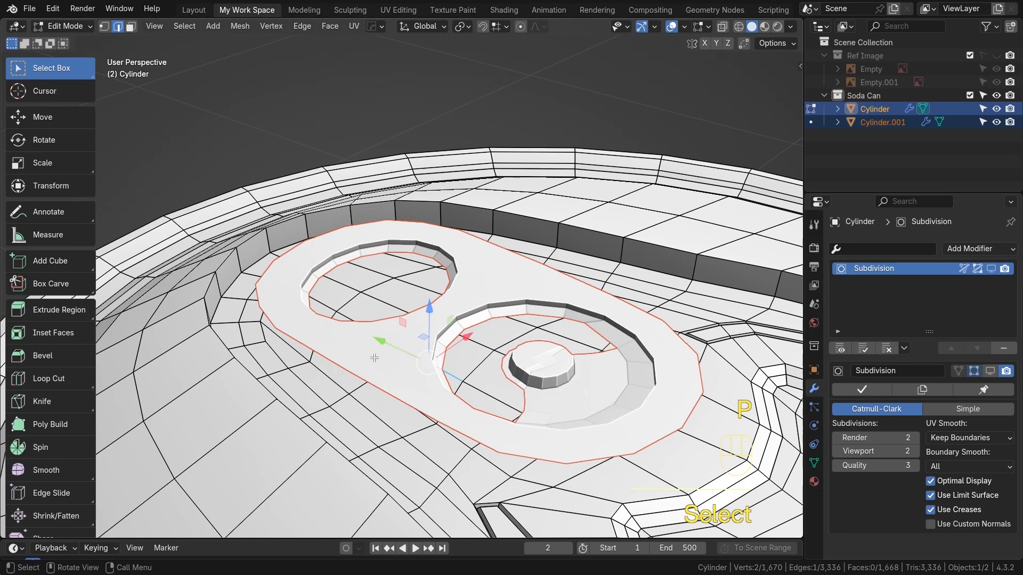
# Isolate the pull tab in local view and extrude its outer edge loop downward along Z to give it thickness
pyautogui.press('Tab')
pyautogui.click(383, 350)
pyautogui.press('/')
pyautogui.press('Tab')
pyautogui.keyDown('alt'); pyautogui.keyDown('shift'); pyautogui.moveTo(383, 351); pyautogui.dragTo(401, 375, button='middle'); pyautogui.keyUp('shift'); pyautogui.keyUp('alt')
pyautogui.moveTo(440, 439); pyautogui.dragTo(432, 400, button='middle')
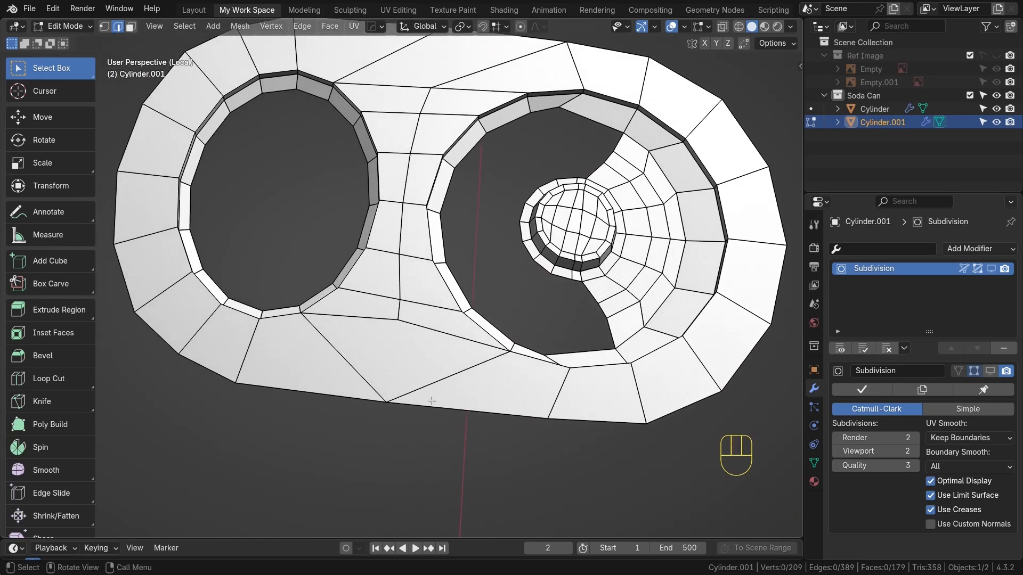
pyautogui.press('2')
pyautogui.keyDown('alt'); pyautogui.click(487, 412); pyautogui.keyUp('alt')
pyautogui.moveTo(485, 412); pyautogui.dragTo(372, 338, button='middle')
pyautogui.press('e')
pyautogui.press('z')
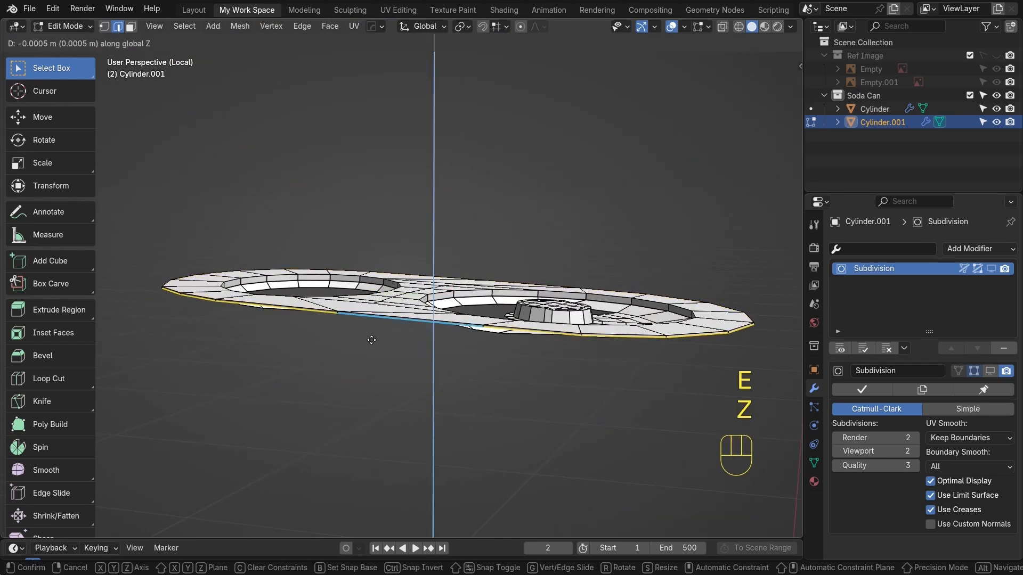
pyautogui.click(388, 347)
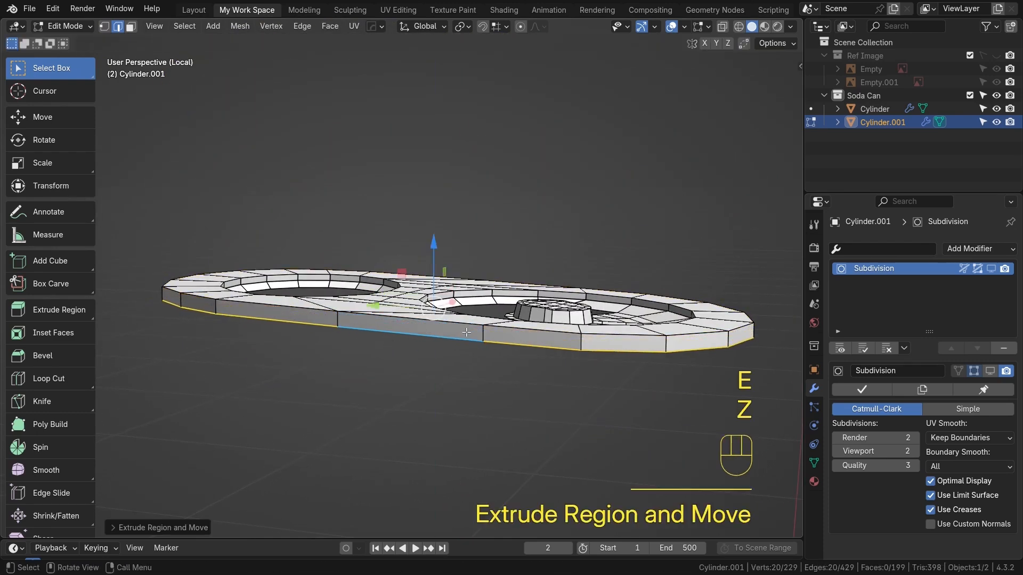
# Add a loop cut around the tab's thickened side and scale the new loop outward by about 1.03
pyautogui.hotkey('ctrl', 'r')
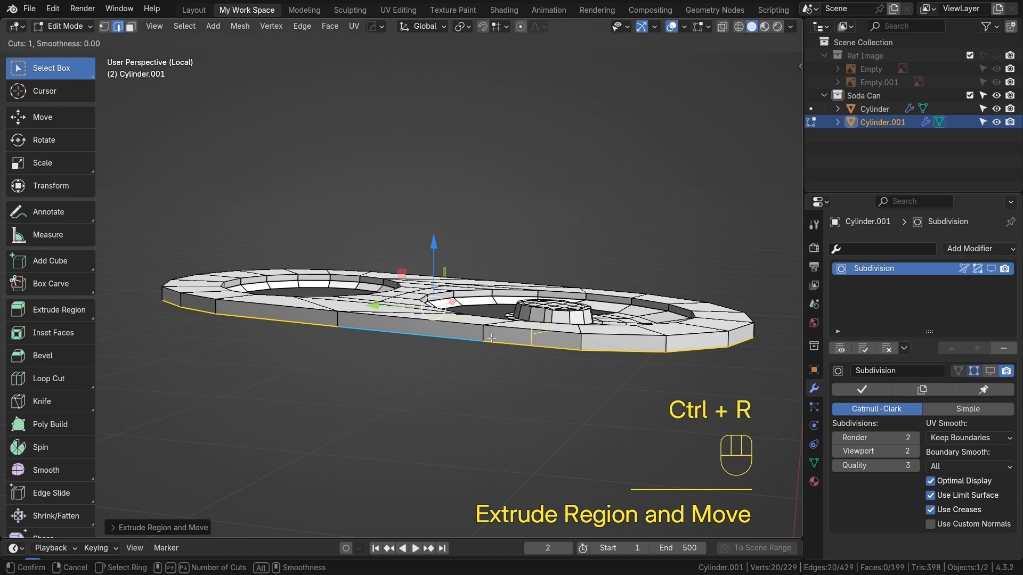
pyautogui.click(483, 338)
pyautogui.click(483, 338)
pyautogui.moveTo(483, 341); pyautogui.dragTo(516, 392, button='middle')
pyautogui.scroll(1, 518, 392)
pyautogui.press('s')
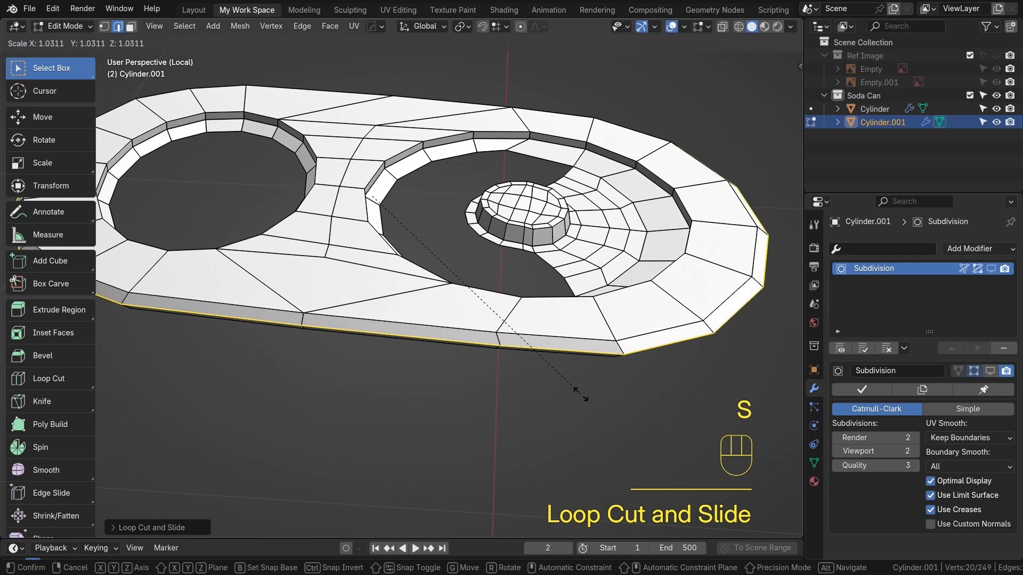
pyautogui.click(575, 391)
# Leave local view, join the thickened pull tab back into the can, and show the Subdivision modifier in the viewport
pyautogui.press('Tab')
pyautogui.scroll(-4, 465, 345)
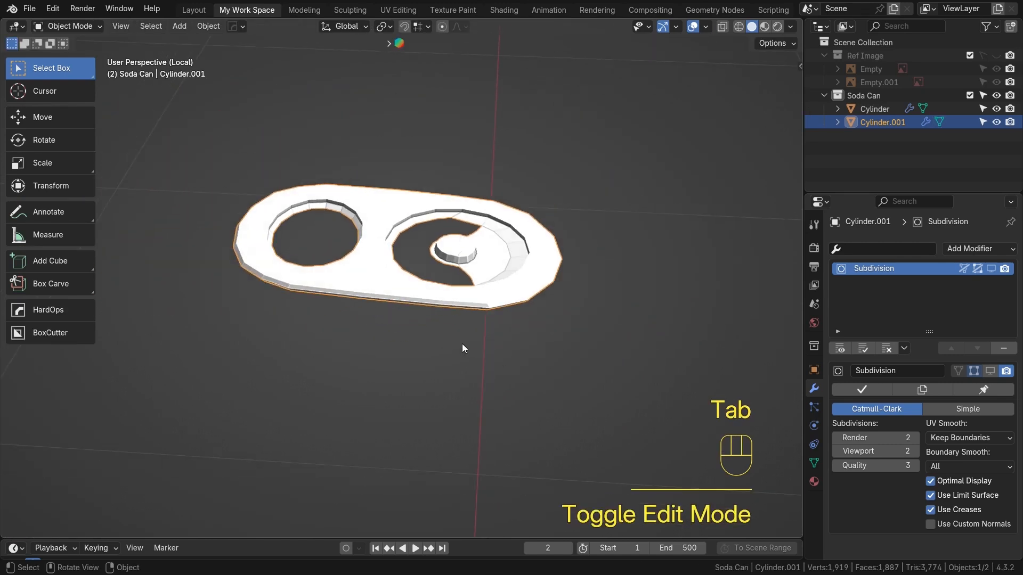
pyautogui.press('KP_Divide')
pyautogui.keyDown('shift'); pyautogui.click(618, 282); pyautogui.keyUp('shift')
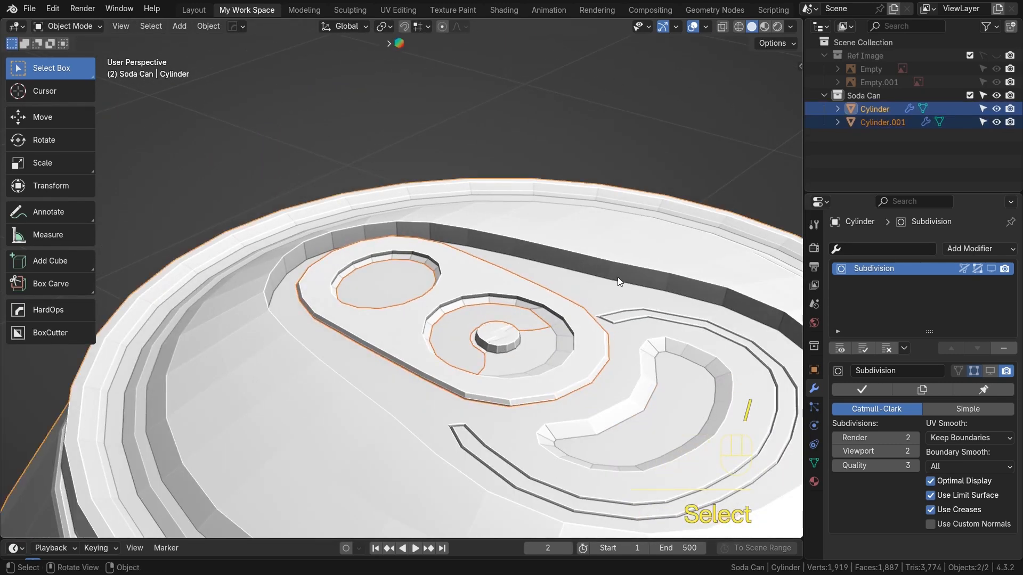
pyautogui.hotkey('ctrl', 'j')
pyautogui.moveTo(561, 329); pyautogui.dragTo(328, 349, button='middle')
pyautogui.scroll(-3, 535, 300)
pyautogui.click(990, 269)
pyautogui.click(328, 350)
pyautogui.scroll(-6, 346, 339)
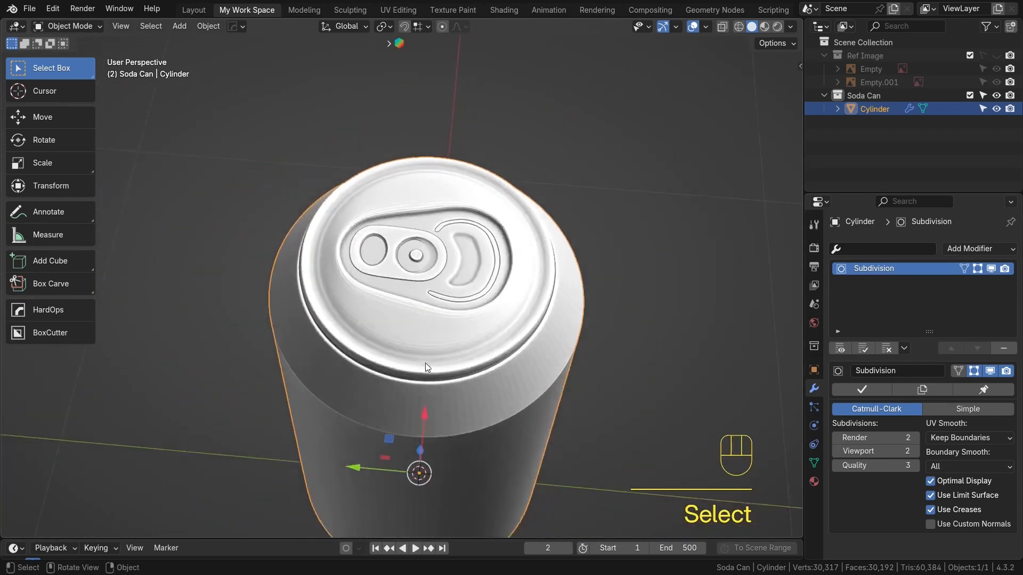
# Select an edge loop on the lid's inner rim in edit mode and nudge it slightly upward along Z
pyautogui.scroll(-3, 411, 321)
pyautogui.moveTo(425, 362); pyautogui.dragTo(432, 316, button='middle')
pyautogui.scroll(3, 426, 336)
pyautogui.scroll(1, 469, 319)
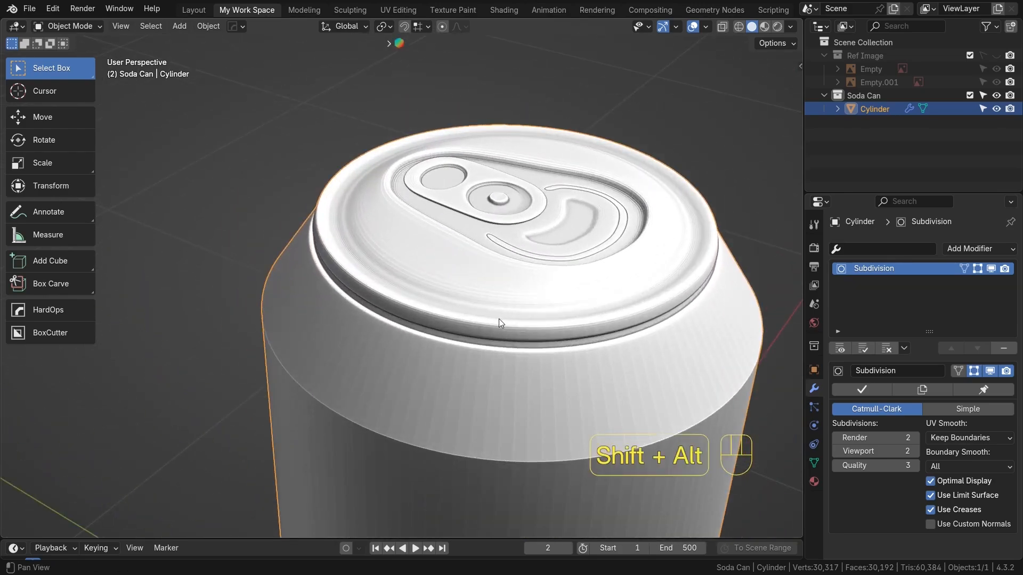
pyautogui.keyDown('shift'); pyautogui.moveTo(498, 319); pyautogui.dragTo(442, 337, button='middle'); pyautogui.keyUp('shift')
pyautogui.keyDown('alt'); pyautogui.keyDown('shift'); pyautogui.click(442, 336); pyautogui.keyUp('shift'); pyautogui.keyUp('alt')
pyautogui.press('Tab')
pyautogui.scroll(2, 469, 340)
pyautogui.keyDown('alt'); pyautogui.keyDown('shift'); pyautogui.moveTo(304, 332); pyautogui.dragTo(390, 342); pyautogui.keyUp('shift'); pyautogui.keyUp('alt')
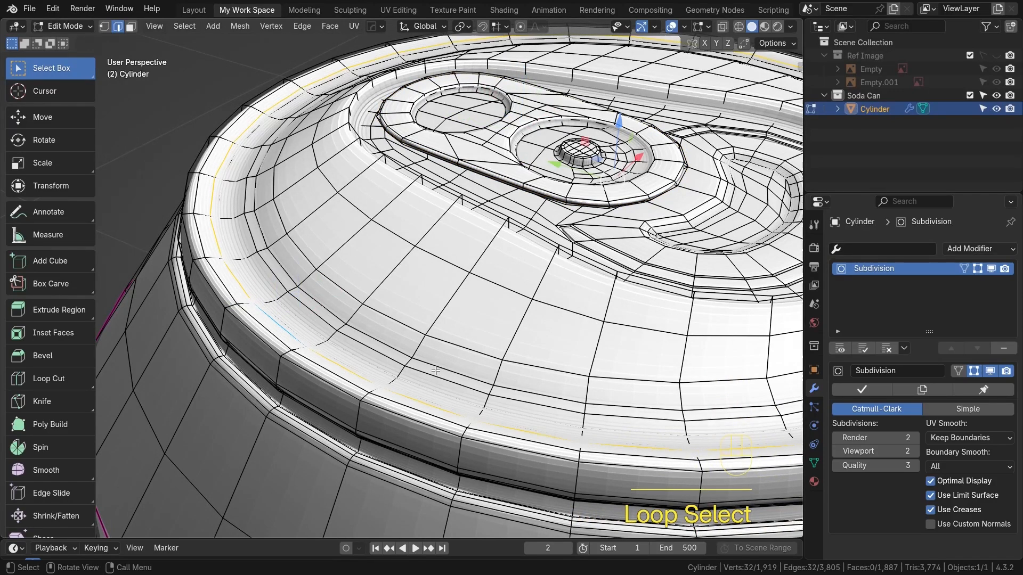
pyautogui.hotkey('alt', 'z')
pyautogui.click(268, 302)
pyautogui.keyDown('alt'); pyautogui.click(526, 254); pyautogui.keyUp('alt')
pyautogui.hotkey('alt', 'z')
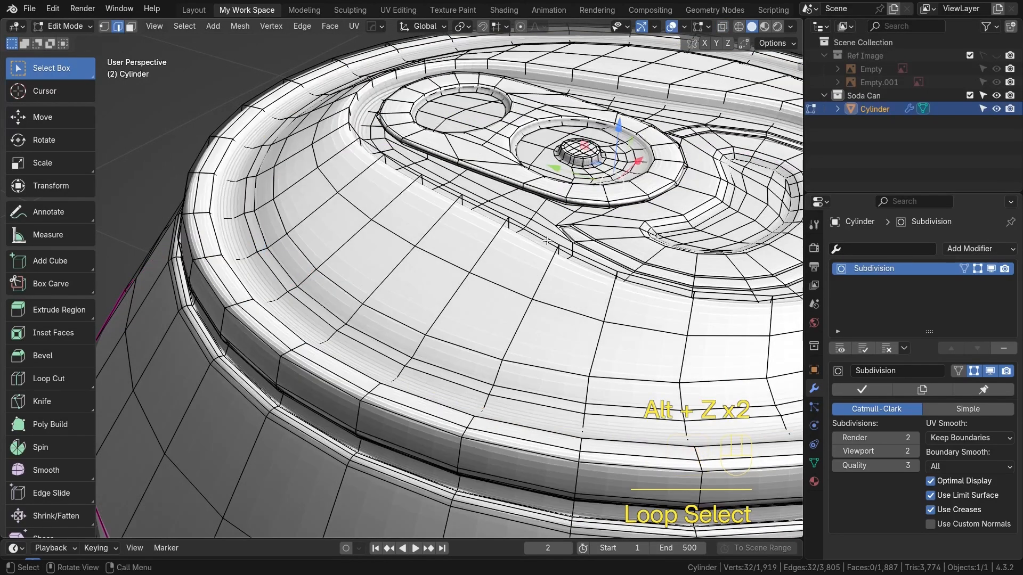
pyautogui.moveTo(618, 123); pyautogui.dragTo(616, 115)
# Select further edge loops around the lid rim, nudge each slightly upward along Z, and leave edit mode
pyautogui.keyDown('alt'); pyautogui.click(298, 291); pyautogui.keyUp('alt')
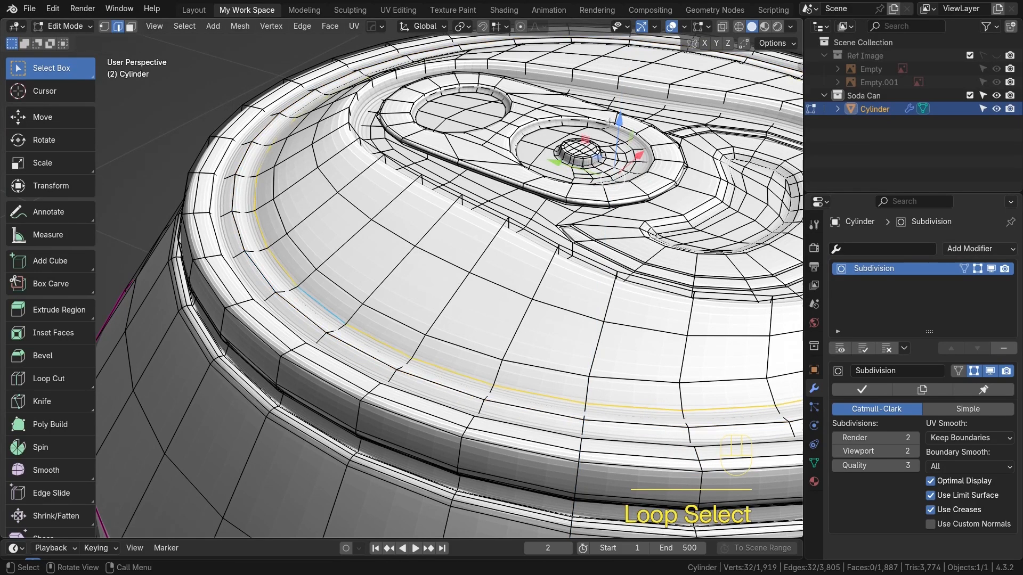
pyautogui.moveTo(619, 120); pyautogui.dragTo(622, 117)
pyautogui.doubleClick(414, 258)
pyautogui.keyDown('alt'); pyautogui.click(309, 257); pyautogui.keyUp('alt')
pyautogui.moveTo(624, 122); pyautogui.dragTo(627, 113)
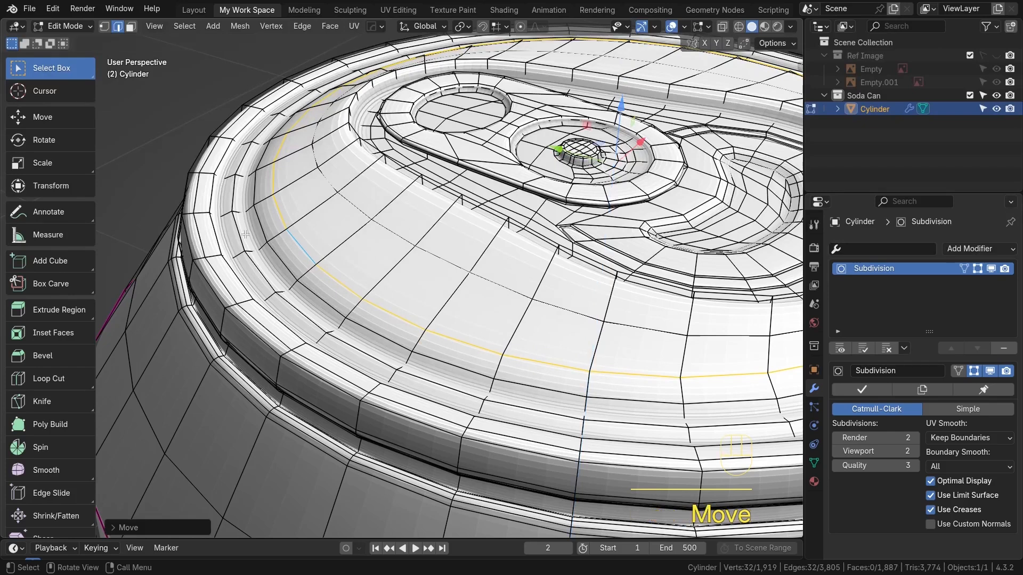
pyautogui.keyDown('alt'); pyautogui.click(215, 281); pyautogui.keyUp('alt')
pyautogui.moveTo(624, 120); pyautogui.dragTo(625, 111)
pyautogui.press('Tab')
# Orbit around the can to inspect the smoothed lid and the underside
pyautogui.scroll(-6, 509, 285)
pyautogui.moveTo(499, 304)
pyautogui.keyDown('shift'); pyautogui.mouseDown(button='middle')
pyautogui.moveTo(477, 311)
pyautogui.moveTo(486, 317)
pyautogui.mouseUp(button='middle'); pyautogui.keyUp('shift')
pyautogui.scroll(2, 508, 314)
pyautogui.moveTo(577, 282); pyautogui.dragTo(632, 308, button='middle')
pyautogui.scroll(-1, 587, 314)
pyautogui.scroll(5, 588, 318)
pyautogui.moveTo(376, 320); pyautogui.dragTo(161, 320, button='middle')
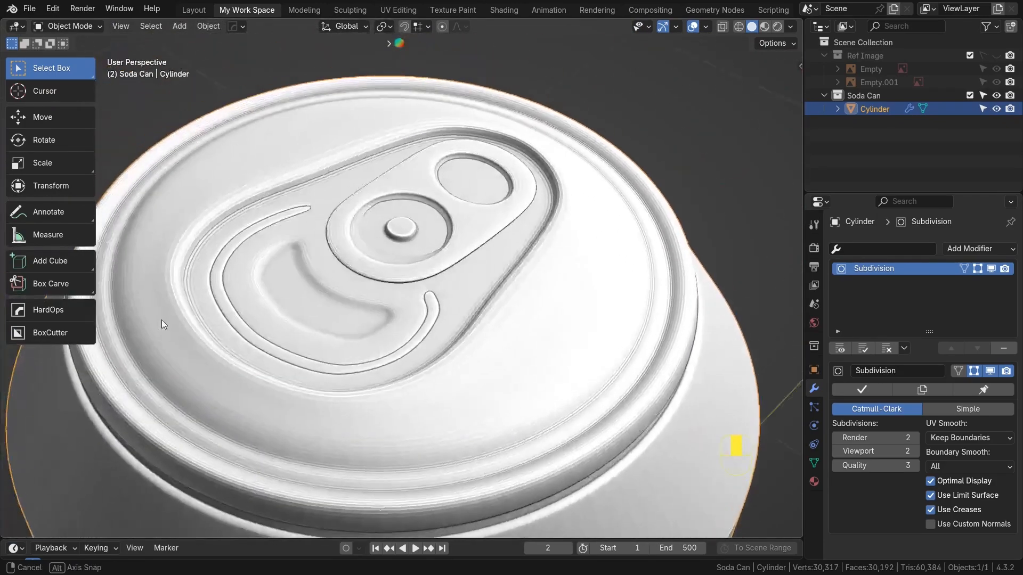
pyautogui.scroll(-5, 411, 354)
pyautogui.scroll(1, 411, 354)
pyautogui.keyDown('shift'); pyautogui.moveTo(413, 346); pyautogui.dragTo(473, 303, button='middle'); pyautogui.keyUp('shift')
pyautogui.scroll(-2, 421, 277)
pyautogui.scroll(-2, 415, 288)
pyautogui.scroll(4, 431, 216)
pyautogui.moveTo(473, 303); pyautogui.dragTo(472, 213, button='middle')
# Select an edge loop near the can's bottom rim in edit mode and scale it
pyautogui.click(459, 271)
pyautogui.press('Tab')
pyautogui.scroll(4, 461, 286)
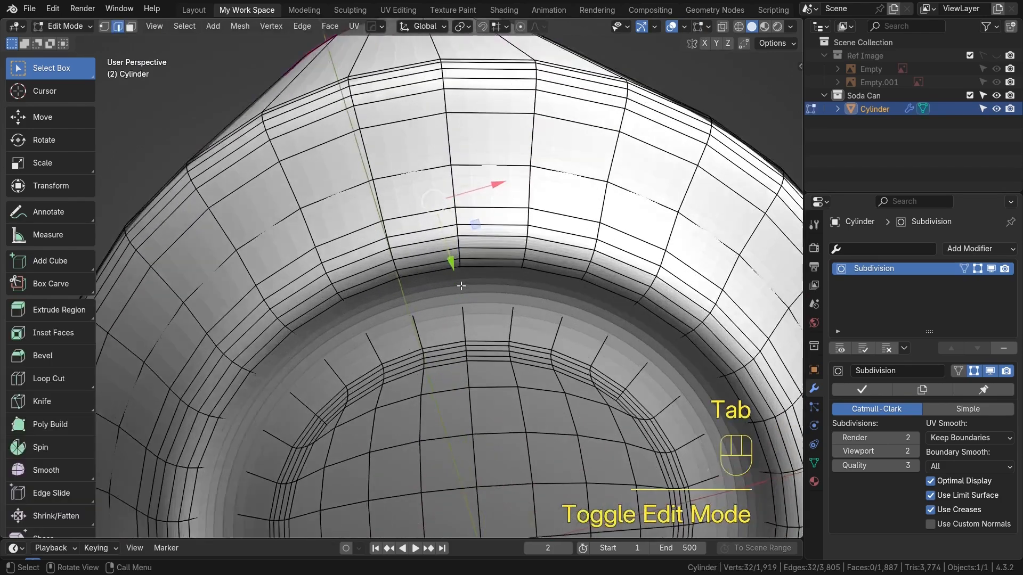
pyautogui.scroll(-3, 462, 286)
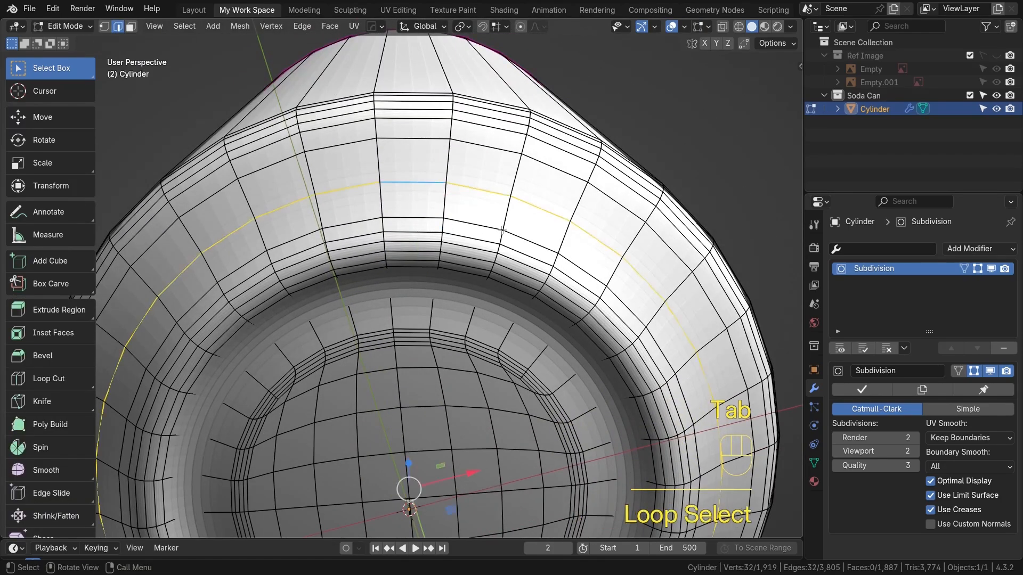
pyautogui.moveTo(501, 230); pyautogui.dragTo(513, 264, button='middle')
pyautogui.press('s')
pyautogui.click(706, 327)
# Orbit and zoom around the whole can in object mode to review its shape
pyautogui.press('Tab')
pyautogui.scroll(-3, 539, 305)
pyautogui.moveTo(539, 302); pyautogui.dragTo(452, 346, button='middle')
pyautogui.scroll(-5, 469, 288)
pyautogui.keyDown('shift'); pyautogui.moveTo(493, 199); pyautogui.dragTo(478, 331, button='middle'); pyautogui.keyUp('shift')
pyautogui.scroll(3, 447, 256)
pyautogui.keyDown('shift'); pyautogui.moveTo(436, 211); pyautogui.dragTo(431, 298, button='middle'); pyautogui.keyUp('shift')
pyautogui.scroll(3, 428, 250)
pyautogui.moveTo(428, 239); pyautogui.dragTo(348, 330, button='middle')
pyautogui.keyDown('alt'); pyautogui.keyDown('shift'); pyautogui.moveTo(536, 245); pyautogui.dragTo(410, 359, button='middle'); pyautogui.keyUp('shift'); pyautogui.keyUp('alt')
pyautogui.scroll(1, 458, 312)
pyautogui.keyDown('alt'); pyautogui.keyDown('shift'); pyautogui.moveTo(468, 301); pyautogui.dragTo(454, 334, button='middle'); pyautogui.keyUp('shift'); pyautogui.keyUp('alt')
pyautogui.moveTo(373, 341); pyautogui.dragTo(528, 346, button='middle')
pyautogui.keyDown('alt'); pyautogui.keyDown('shift'); pyautogui.moveTo(527, 346); pyautogui.dragTo(525, 257, button='middle'); pyautogui.keyUp('shift'); pyautogui.keyUp('alt')
pyautogui.scroll(1, 397, 320)
pyautogui.moveTo(395, 318); pyautogui.dragTo(457, 296, button='middle')
pyautogui.keyDown('alt'); pyautogui.keyDown('shift'); pyautogui.moveTo(399, 354); pyautogui.dragTo(568, 315, button='middle'); pyautogui.keyUp('shift'); pyautogui.keyUp('alt')
pyautogui.scroll(1, 384, 323)
pyautogui.moveTo(310, 328)
pyautogui.mouseDown(button='middle')
pyautogui.moveTo(349, 265)
pyautogui.moveTo(310, 289)
pyautogui.moveTo(315, 317)
pyautogui.mouseUp(button='middle')
pyautogui.keyDown('alt'); pyautogui.keyDown('shift'); pyautogui.moveTo(314, 316); pyautogui.dragTo(385, 401, button='middle'); pyautogui.keyUp('shift'); pyautogui.keyUp('alt')
# Select all of the can's geometry in edit mode and merge vertices by distance
pyautogui.press('Tab')
pyautogui.moveTo(434, 345); pyautogui.dragTo(460, 366, button='middle')
pyautogui.press('Tab')
pyautogui.scroll(-5, 426, 207)
pyautogui.keyDown('alt'); pyautogui.keyDown('shift'); pyautogui.moveTo(426, 207); pyautogui.dragTo(444, 310, button='middle'); pyautogui.keyUp('shift'); pyautogui.keyUp('alt')
pyautogui.scroll(3, 392, 225)
pyautogui.press('Tab')
pyautogui.press('a')
pyautogui.press('m')
pyautogui.click(445, 310)
pyautogui.keyDown('alt'); pyautogui.keyDown('shift'); pyautogui.moveTo(450, 377); pyautogui.dragTo(520, 300, button='middle'); pyautogui.keyUp('shift'); pyautogui.keyUp('alt')
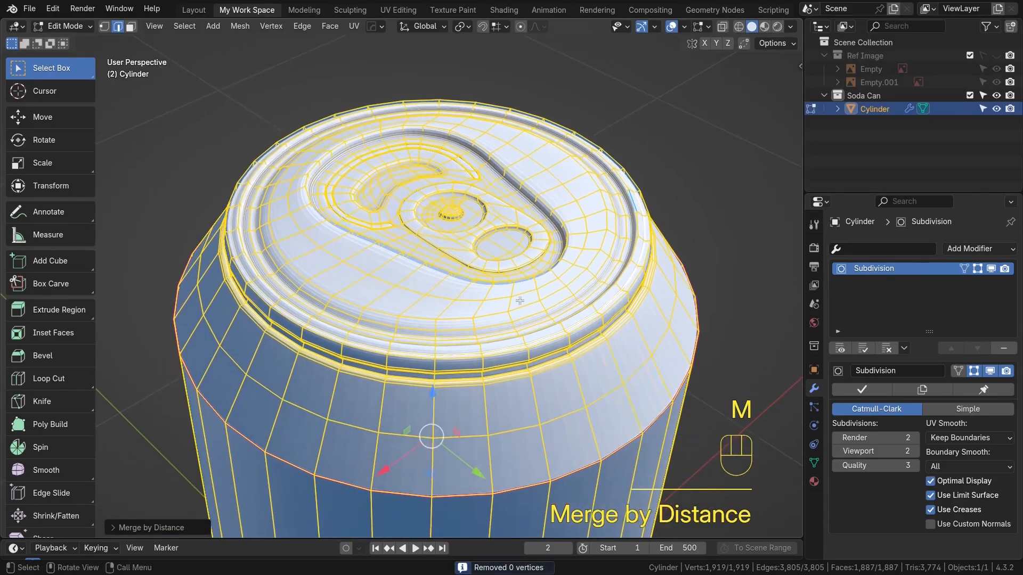
# Examine the lid's edge flow around the tab in edit mode, then return to object mode
pyautogui.click(443, 285)
pyautogui.moveTo(434, 206); pyautogui.dragTo(419, 402, button='middle')
pyautogui.scroll(2, 413, 260)
pyautogui.keyDown('alt'); pyautogui.keyDown('shift'); pyautogui.moveTo(397, 210); pyautogui.dragTo(391, 309, button='middle'); pyautogui.keyUp('shift'); pyautogui.keyUp('alt')
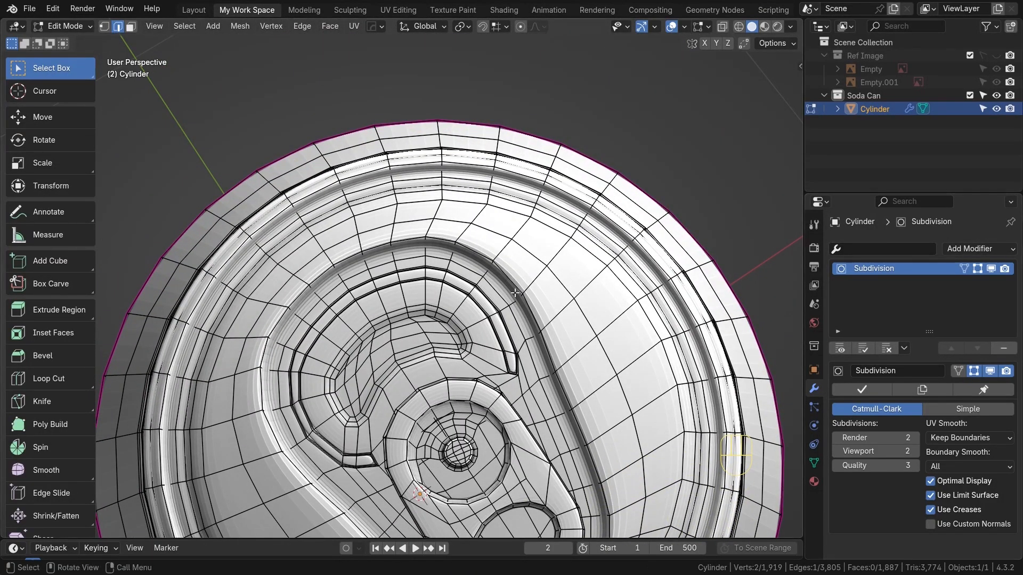
pyautogui.scroll(2, 420, 319)
pyautogui.keyDown('alt'); pyautogui.keyDown('shift'); pyautogui.moveTo(413, 323); pyautogui.dragTo(419, 286, button='middle'); pyautogui.keyUp('shift'); pyautogui.keyUp('alt')
pyautogui.scroll(-2, 410, 315)
pyautogui.press('Tab')
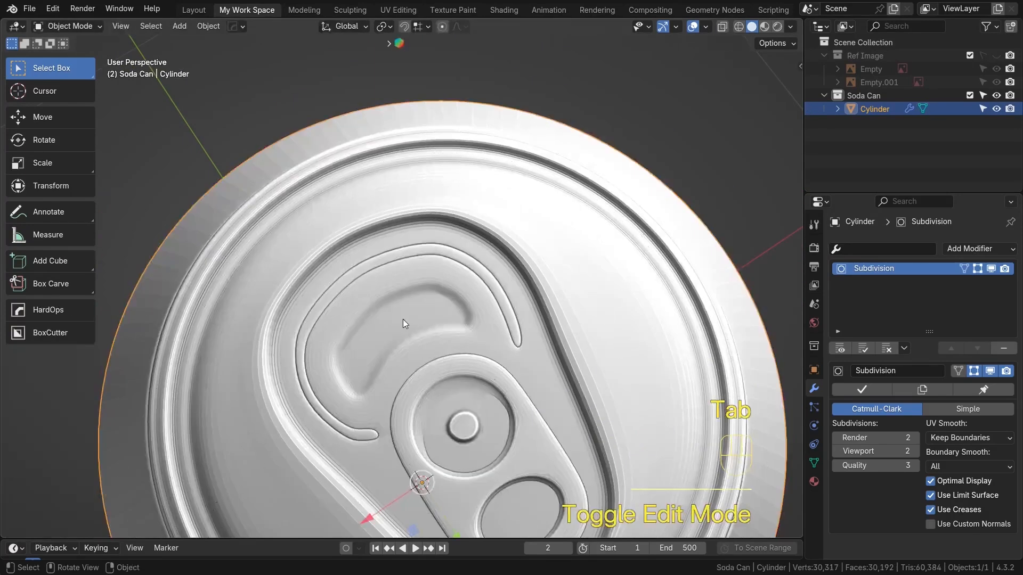
# Orbit around the finished can to review the smoothed lid and pull tab
pyautogui.scroll(-2, 406, 324)
pyautogui.moveTo(406, 337); pyautogui.dragTo(434, 277, button='middle')
pyautogui.scroll(-2, 511, 325)
pyautogui.keyDown('alt'); pyautogui.keyDown('shift'); pyautogui.moveTo(520, 338); pyautogui.dragTo(480, 270, button='middle'); pyautogui.keyUp('shift'); pyautogui.keyUp('alt')
pyautogui.scroll(-1, 482, 277)
pyautogui.keyDown('alt'); pyautogui.keyDown('shift'); pyautogui.moveTo(490, 359); pyautogui.dragTo(487, 290, button='middle'); pyautogui.keyUp('shift'); pyautogui.keyUp('alt')
pyautogui.scroll(-2, 487, 290)
pyautogui.scroll(-1, 485, 304)
pyautogui.keyDown('alt'); pyautogui.keyDown('shift'); pyautogui.moveTo(465, 338); pyautogui.dragTo(459, 245, button='middle'); pyautogui.keyUp('shift'); pyautogui.keyUp('alt')
pyautogui.scroll(-2, 436, 282)
pyautogui.moveTo(422, 296); pyautogui.dragTo(468, 338, button='middle')
pyautogui.scroll(2, 519, 312)
pyautogui.scroll(3, 479, 261)
pyautogui.keyDown('alt'); pyautogui.keyDown('shift'); pyautogui.moveTo(480, 261); pyautogui.dragTo(478, 294, button='middle'); pyautogui.keyUp('shift'); pyautogui.keyUp('alt')
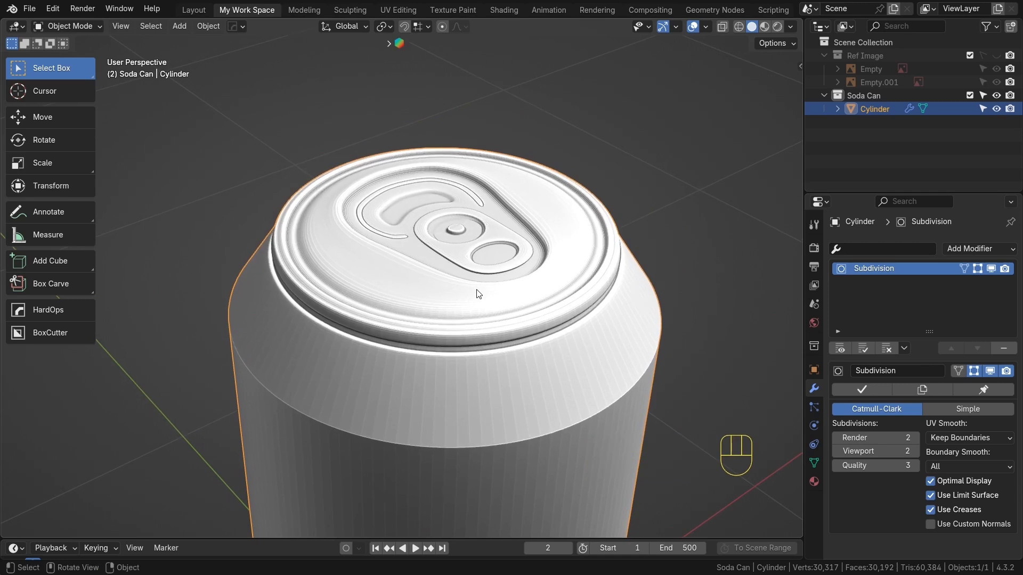